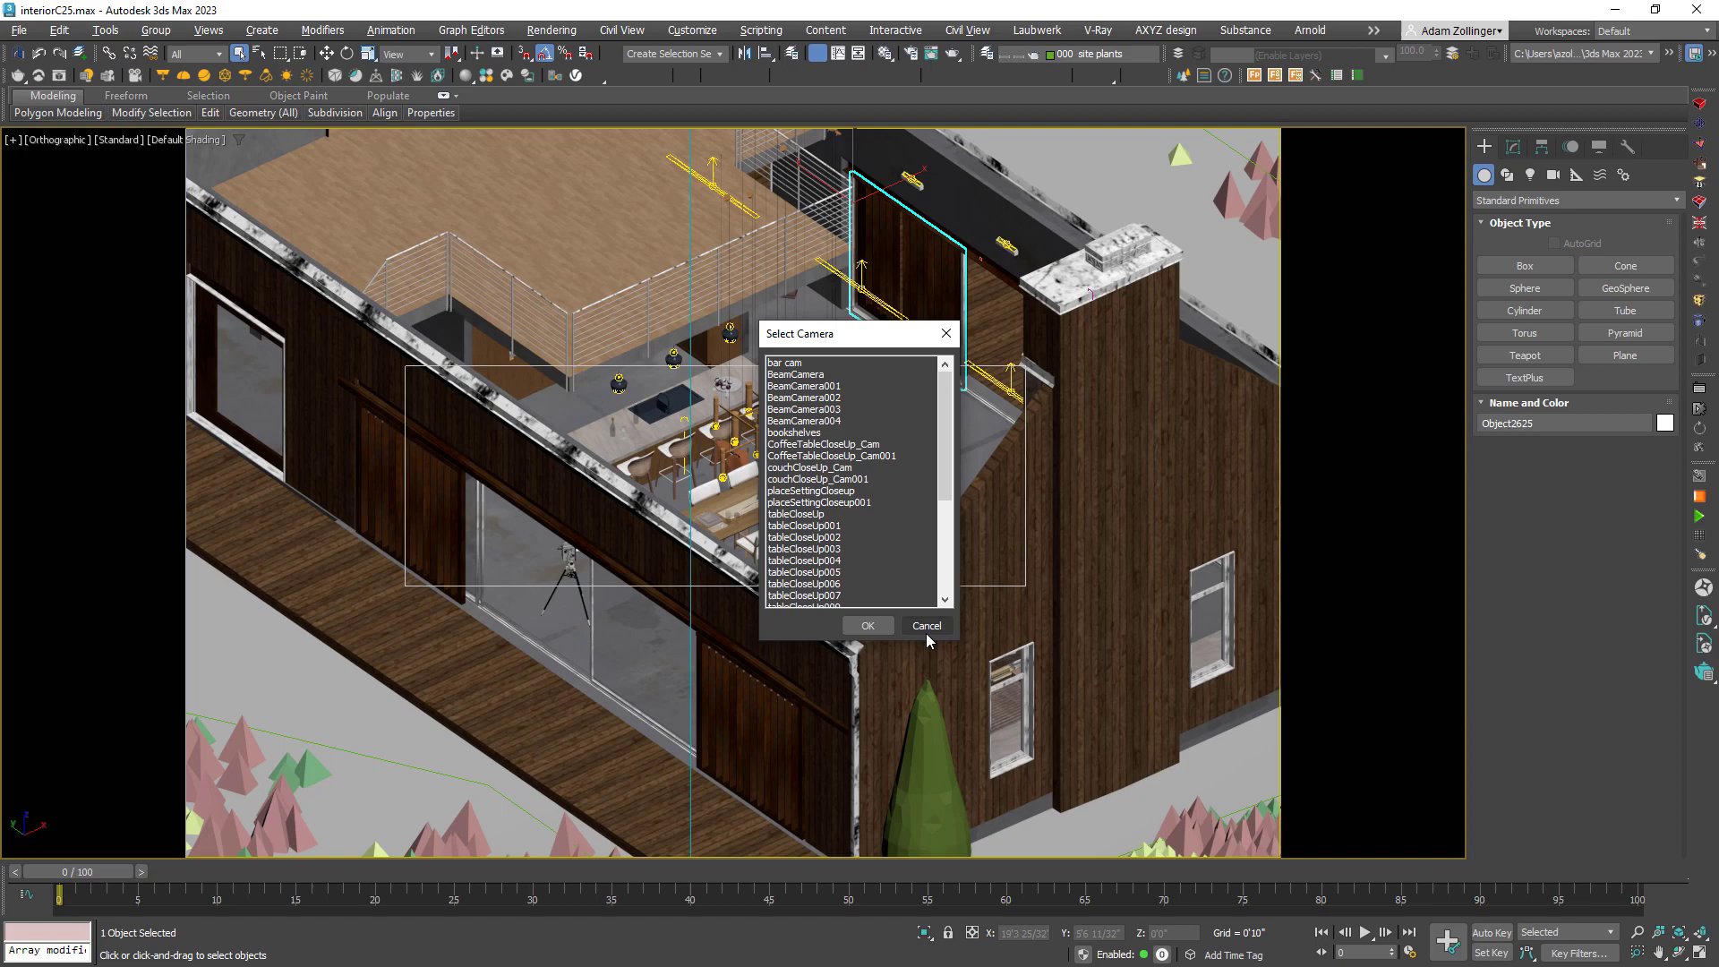
# - Switch to camera VRayCam014, then orbit from the Top view into a tilted view of the house
pyautogui.doubleClick(805, 597)
pyautogui.click(985, 54)
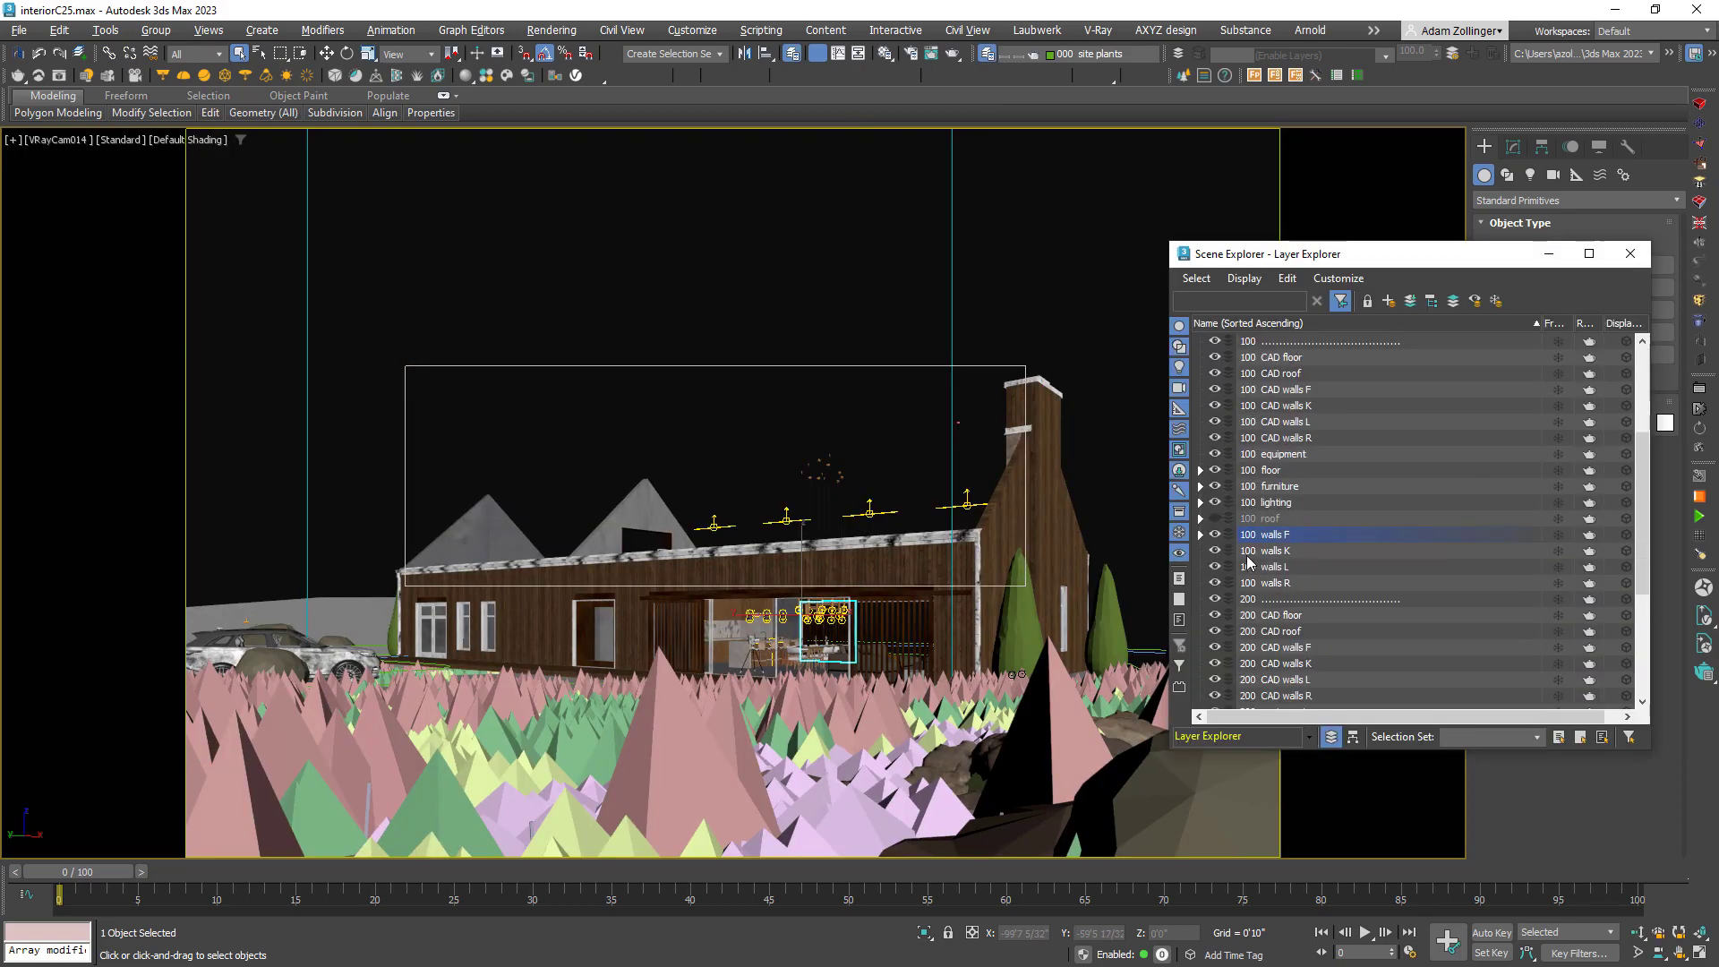
pyautogui.click(1629, 254)
pyautogui.press('p')
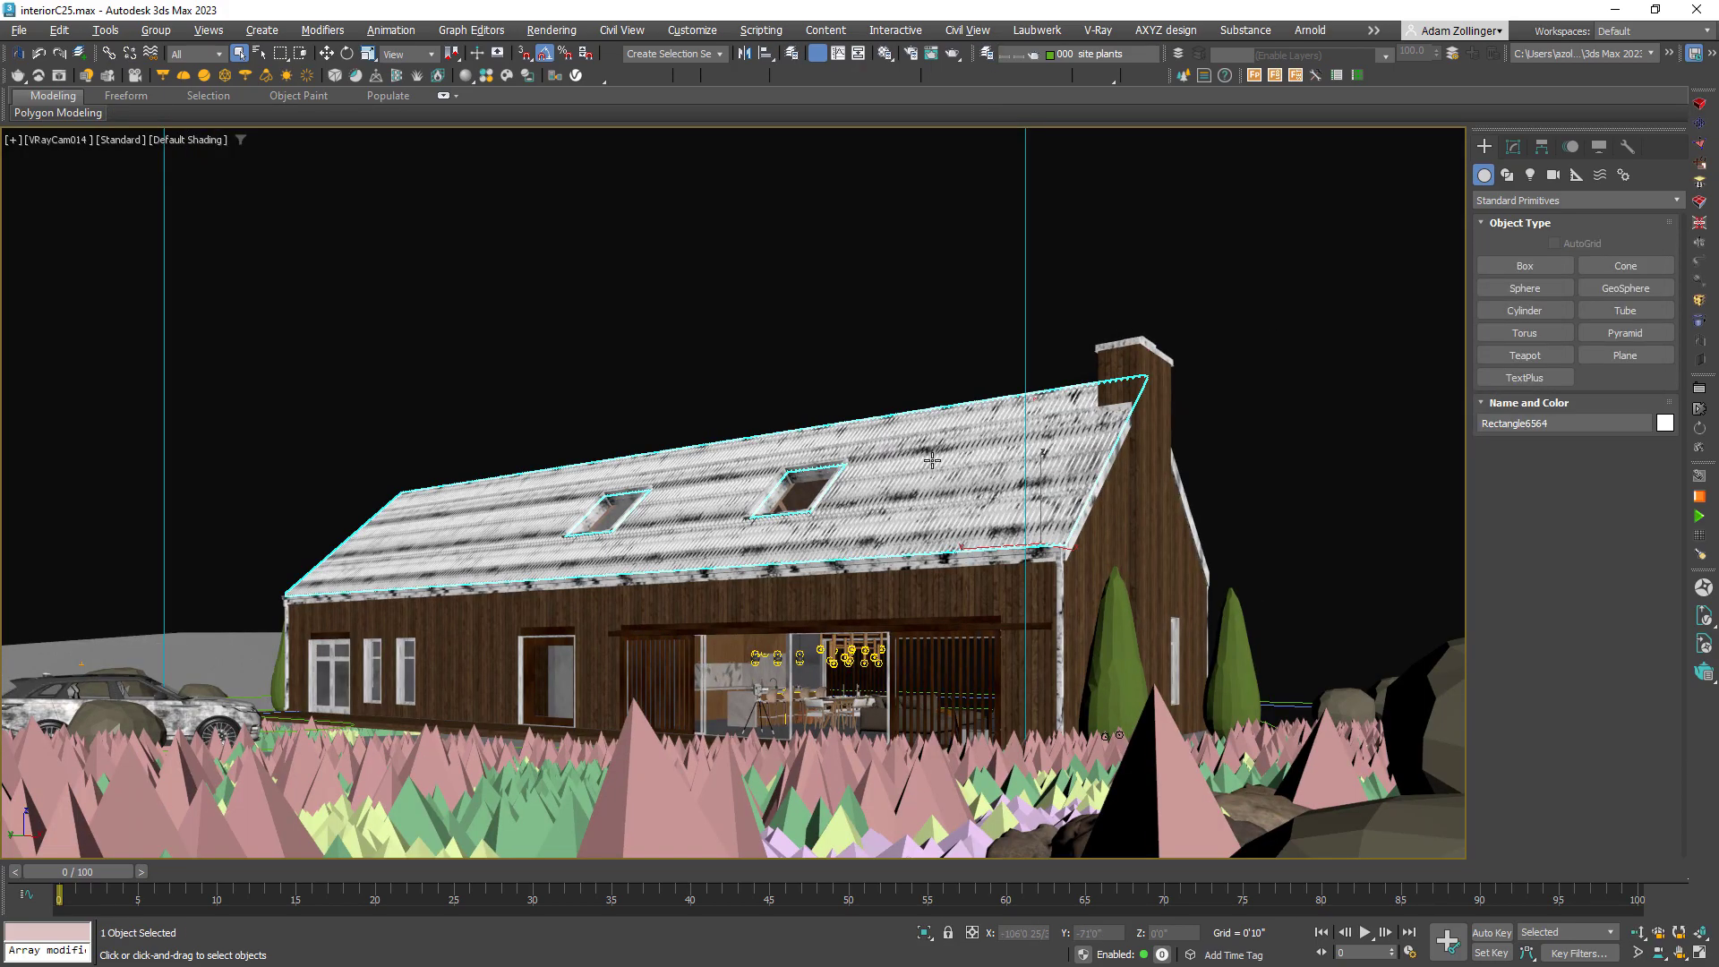
pyautogui.press('t')
pyautogui.keyDown('alt'); pyautogui.moveTo(976, 395); pyautogui.dragTo(971, 143, button='middle'); pyautogui.keyUp('alt')
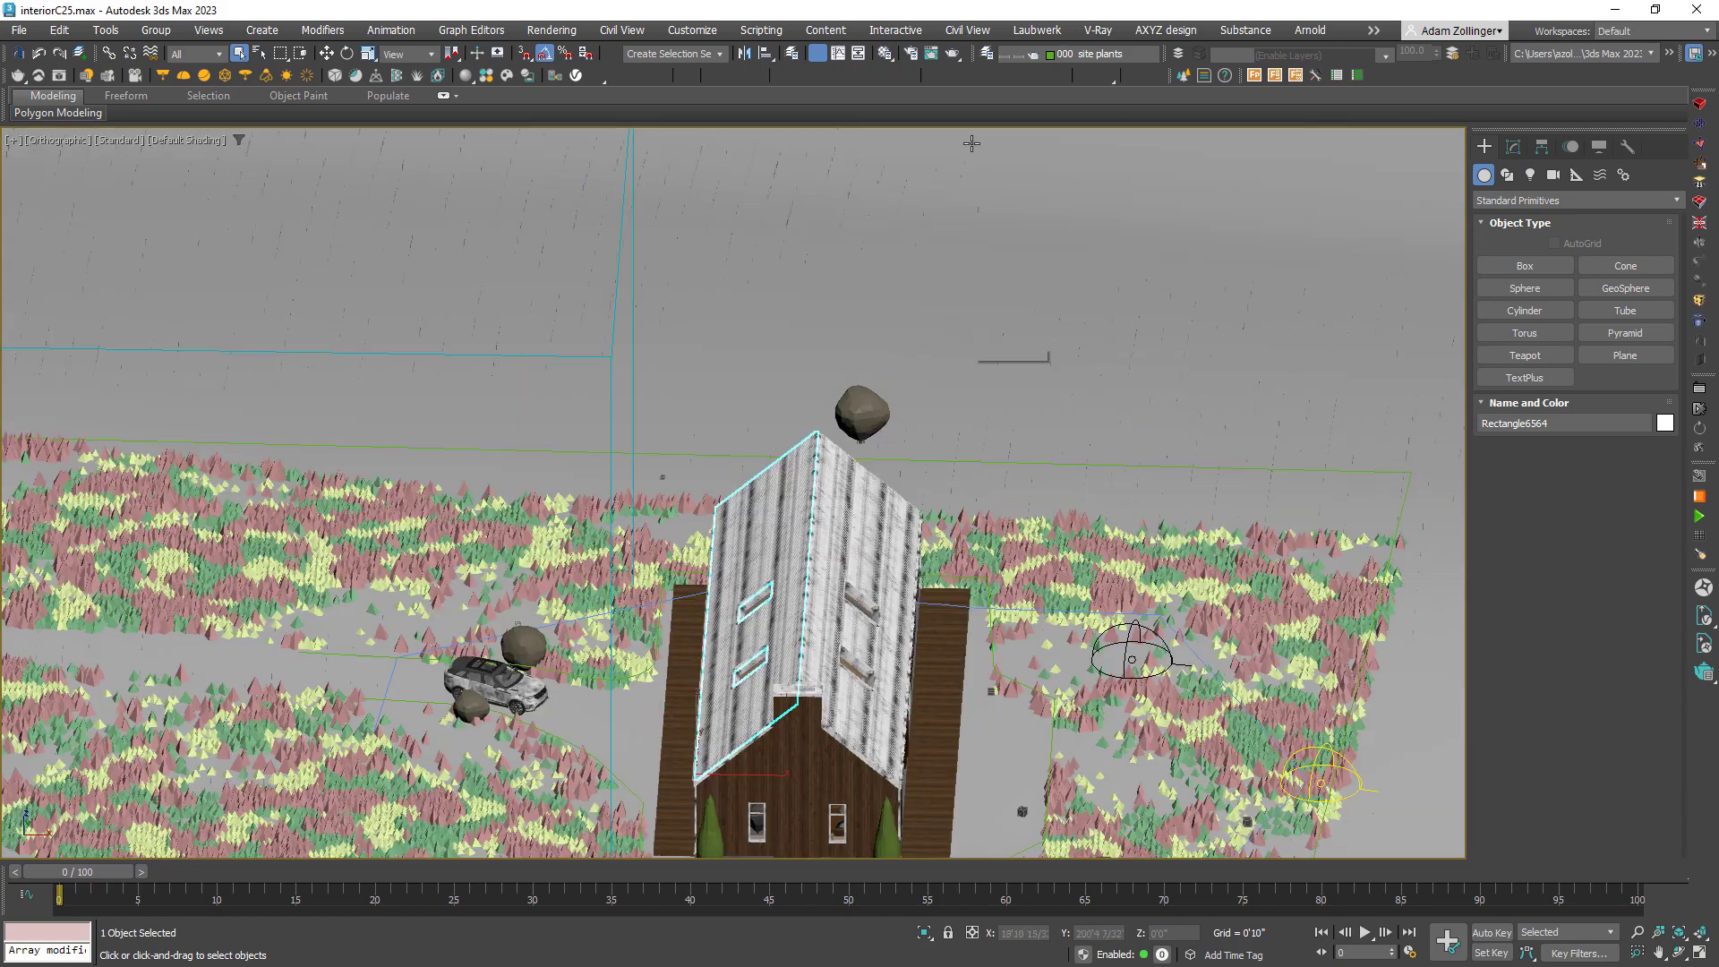
pyautogui.scroll(-5, 971, 204)
pyautogui.keyDown('alt'); pyautogui.moveTo(971, 204); pyautogui.dragTo(889, 445, button='middle'); pyautogui.keyUp('alt')
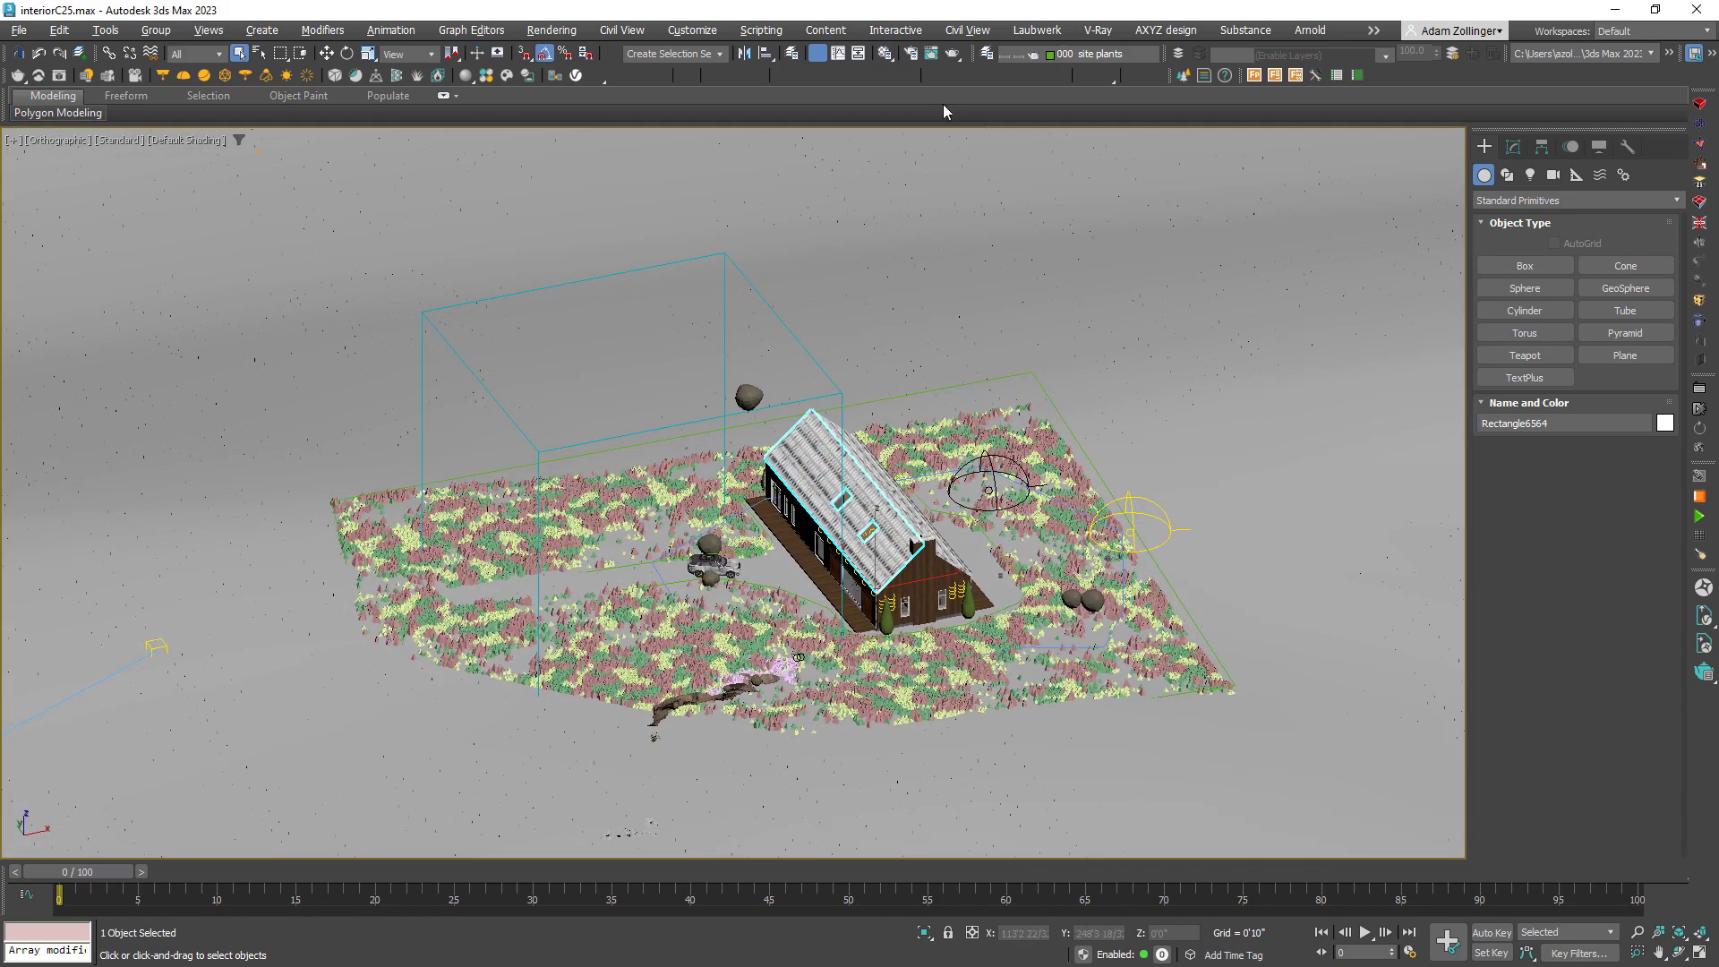
# - Hide the 100 roof layer in the layer list
pyautogui.click(987, 54)
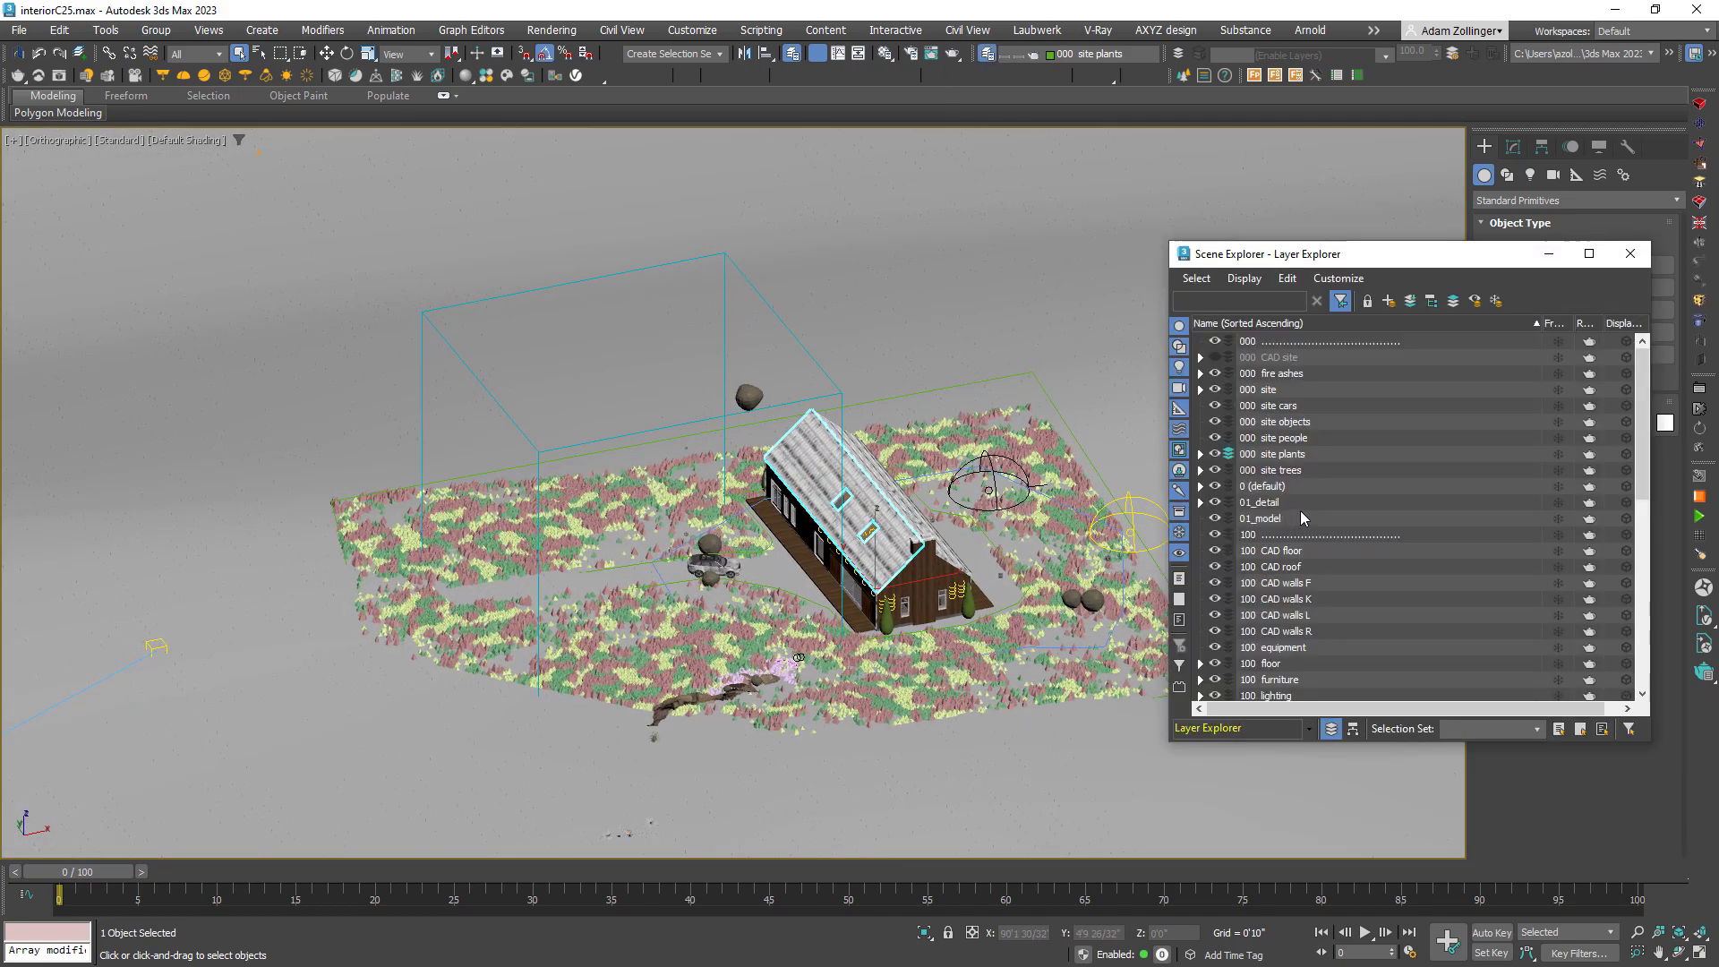
pyautogui.scroll(-3, 1303, 516)
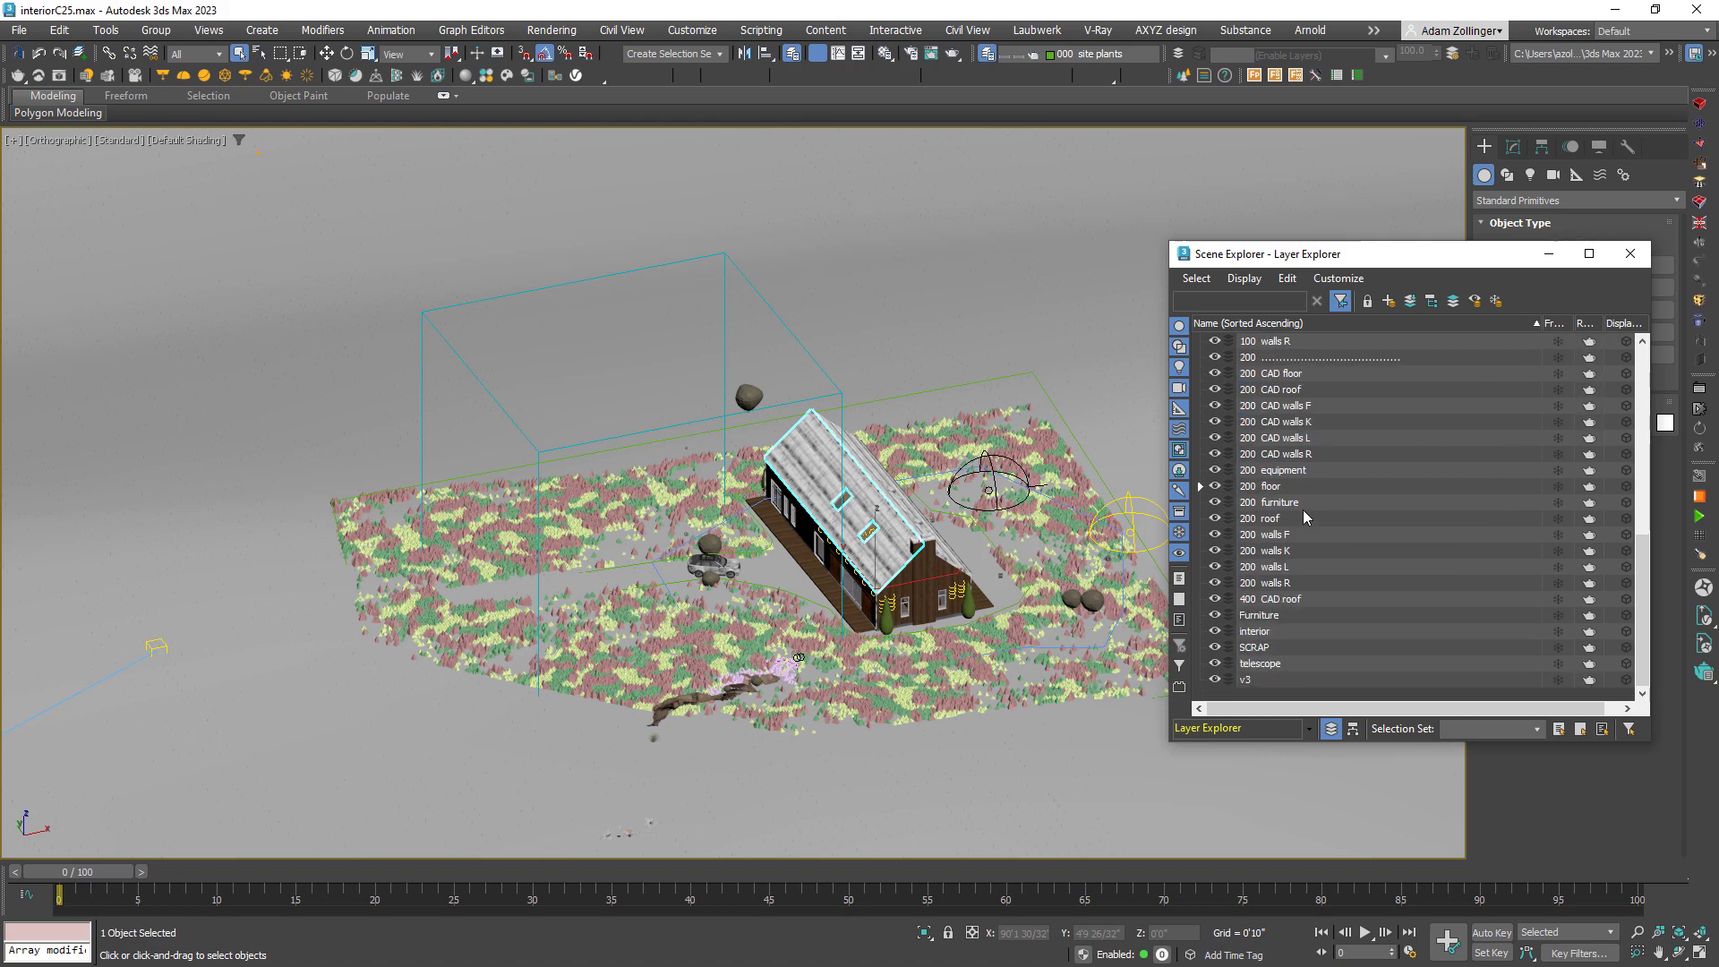
pyautogui.scroll(2, 1304, 516)
pyautogui.click(1215, 373)
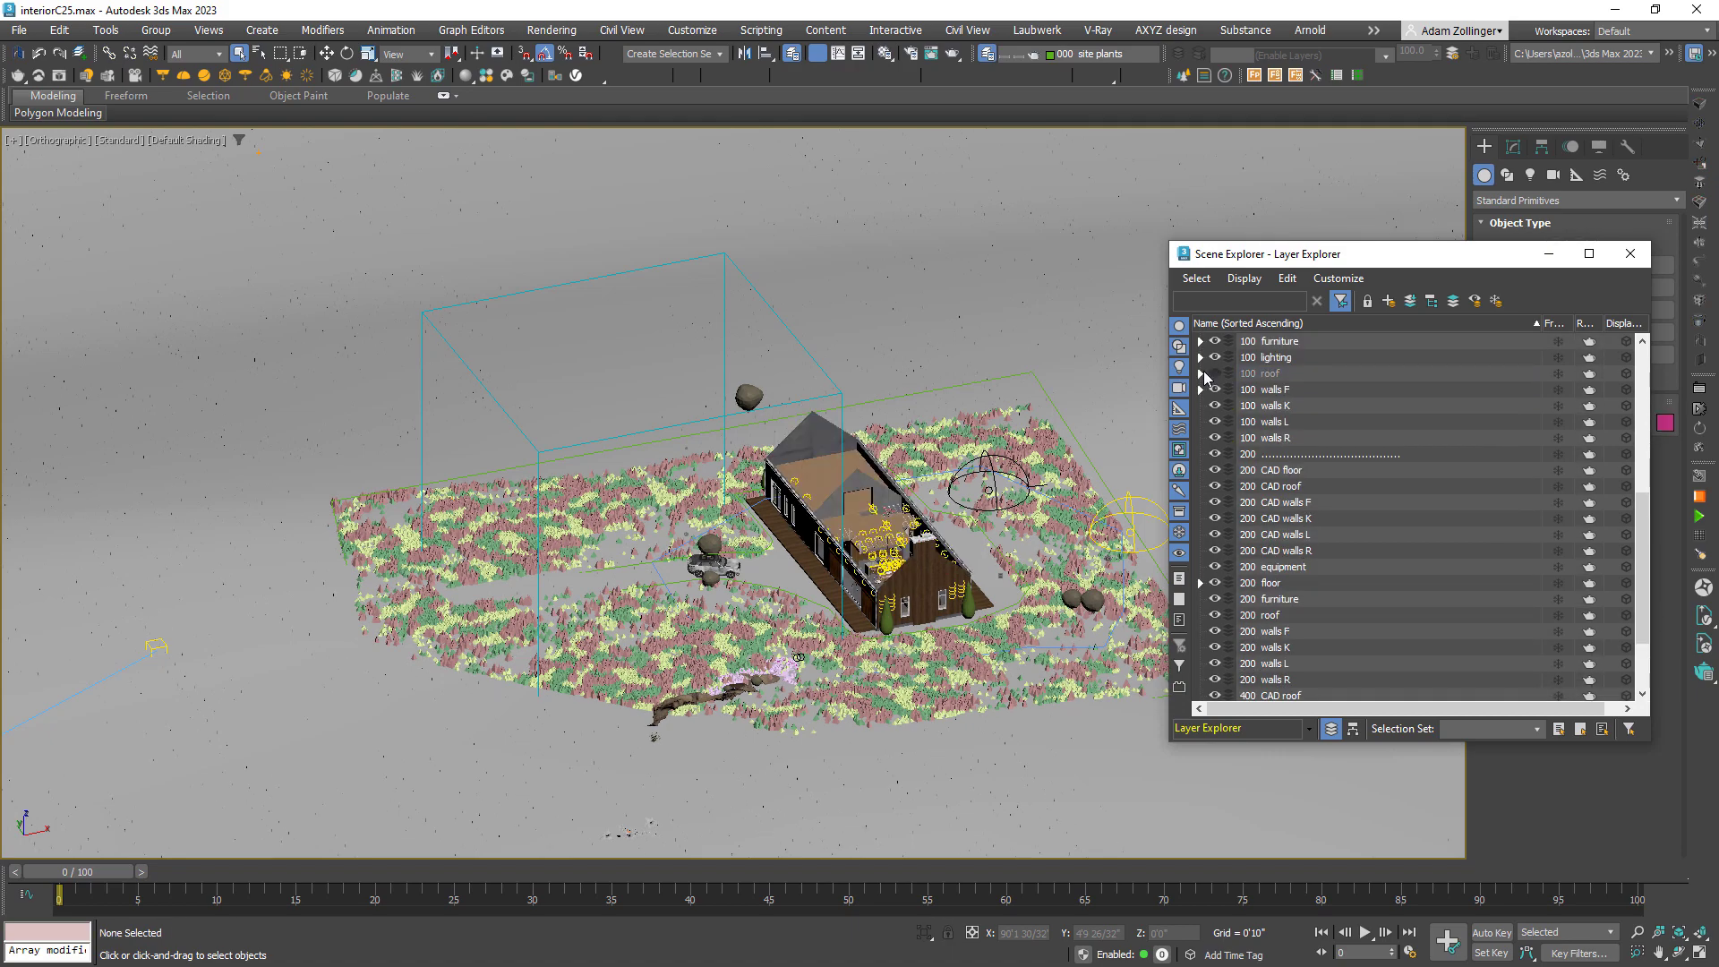
pyautogui.scroll(5, 847, 486)
# - Frame the site on the 200 floor, then orbit and zoom around the coffee table toward the fireplace
pyautogui.click(847, 486)
pyautogui.hotkey('shift', 'z')
pyautogui.hotkey('shift', 'z')
pyautogui.hotkey('shift', 'z')
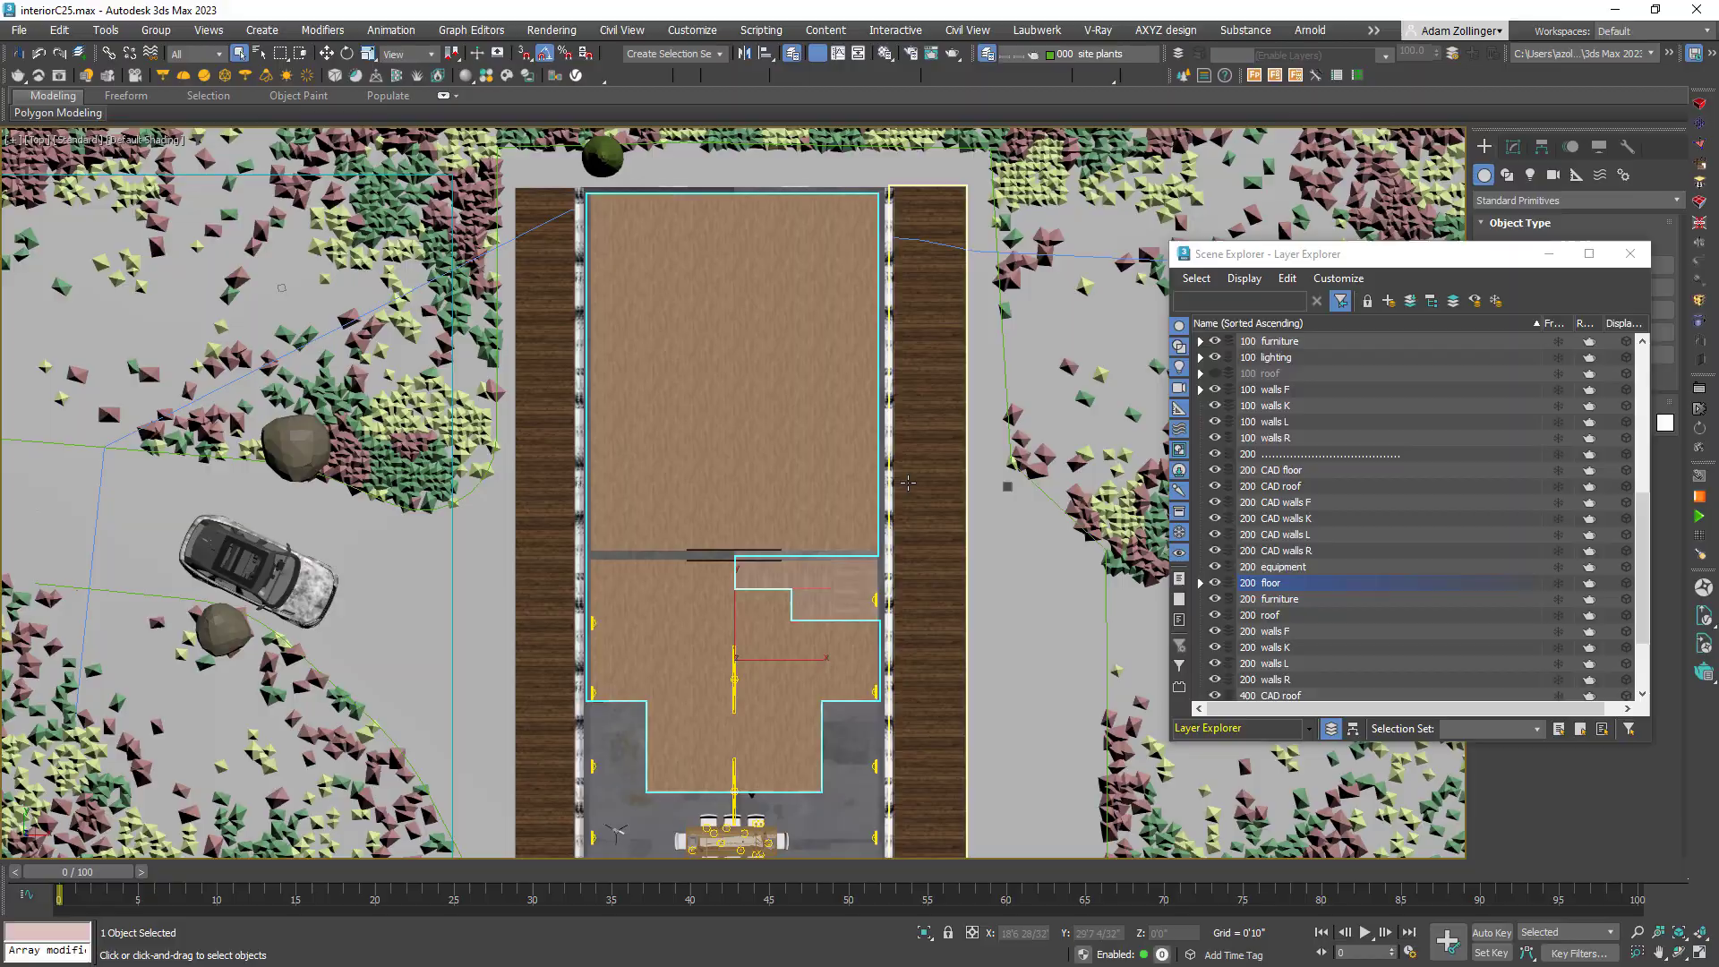
pyautogui.scroll(8, 989, 622)
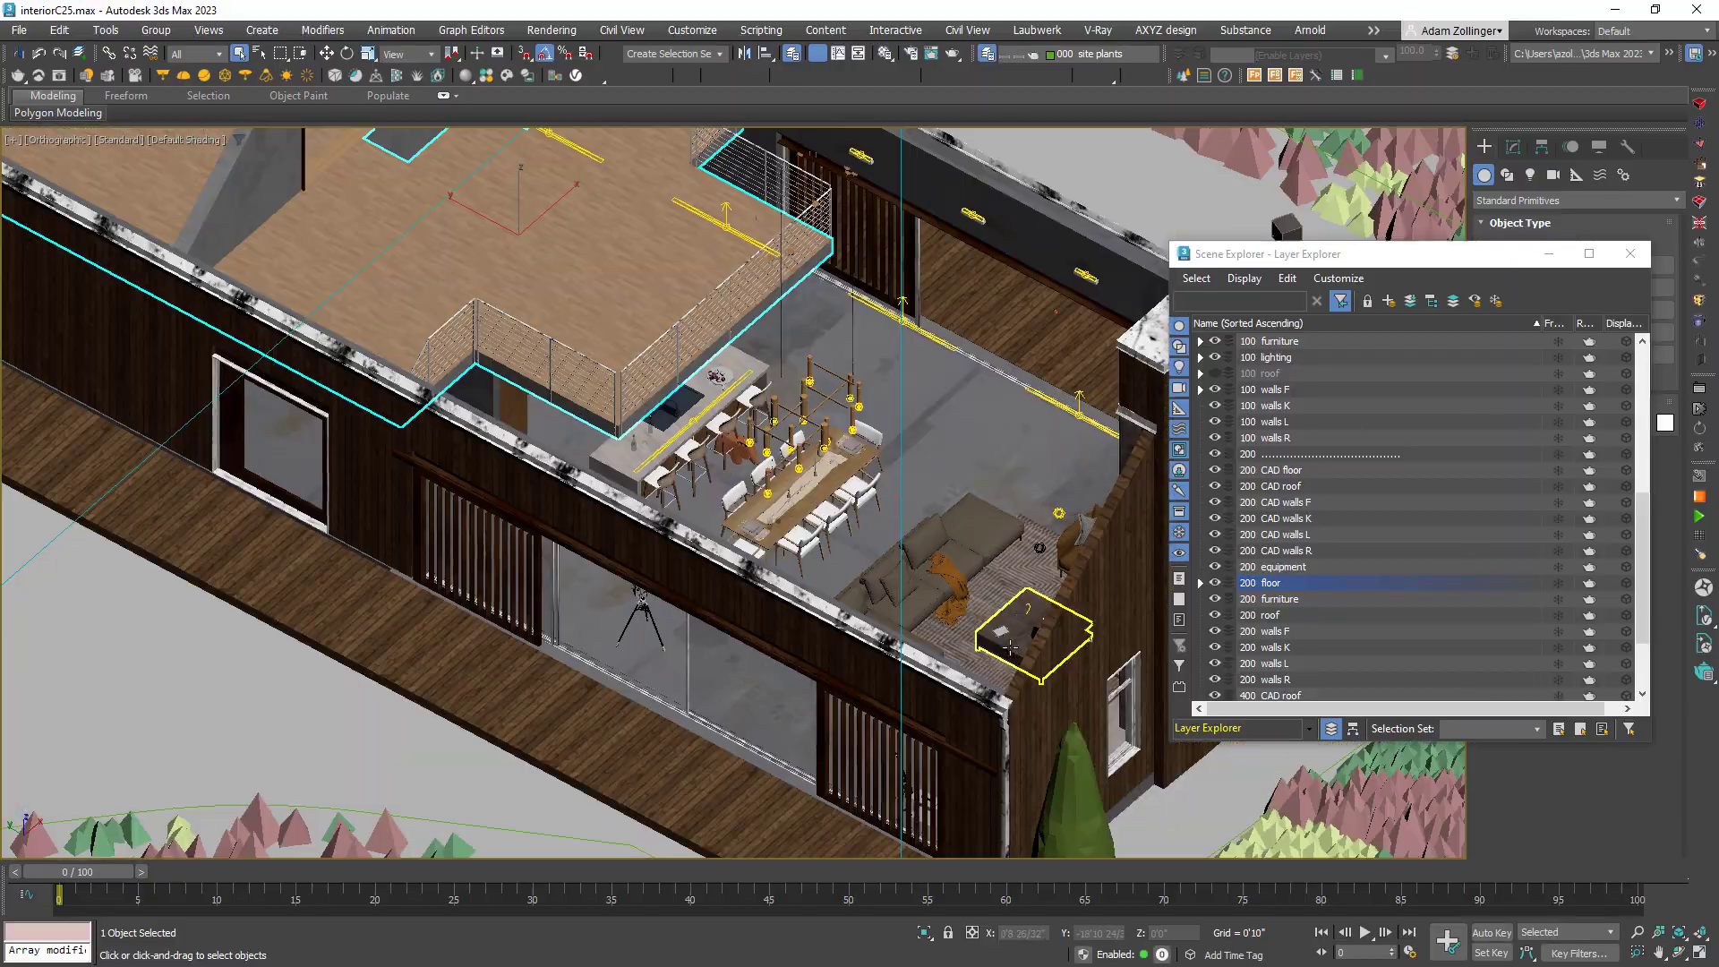
pyautogui.click(1025, 631)
pyautogui.keyDown('alt'); pyautogui.moveTo(936, 658); pyautogui.dragTo(770, 555, button='middle'); pyautogui.keyUp('alt')
pyautogui.scroll(-5, 743, 527)
pyautogui.scroll(3, 376, 539)
pyautogui.scroll(3, 705, 517)
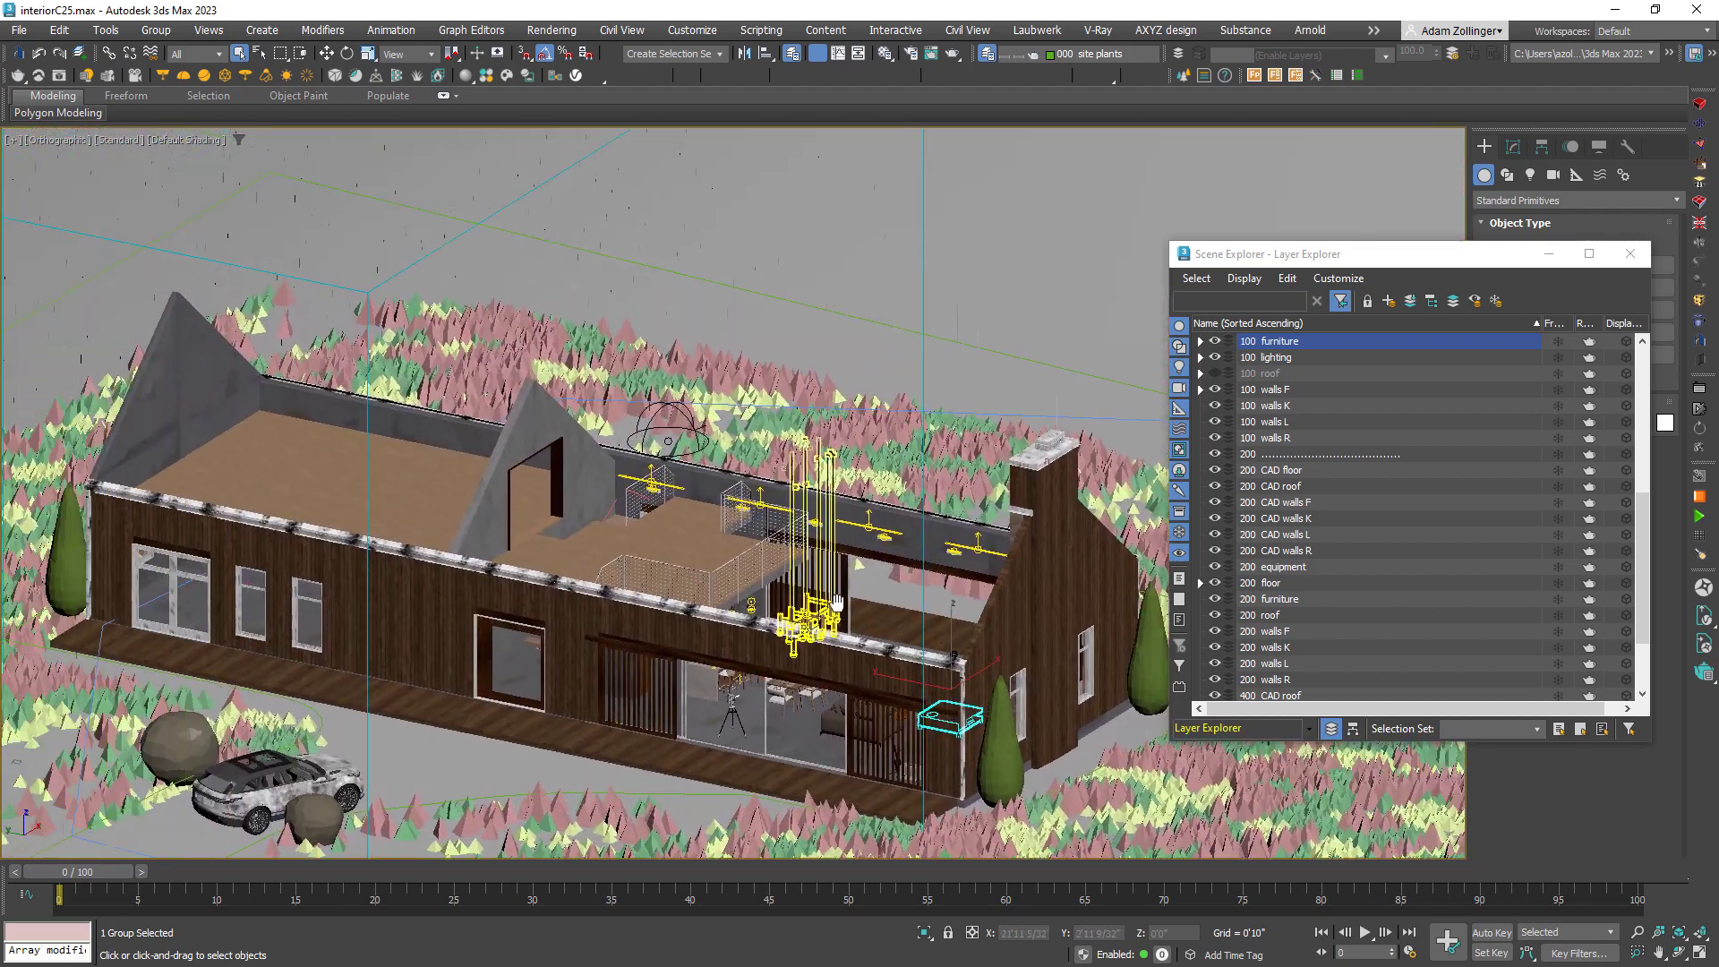
pyautogui.scroll(4, 837, 602)
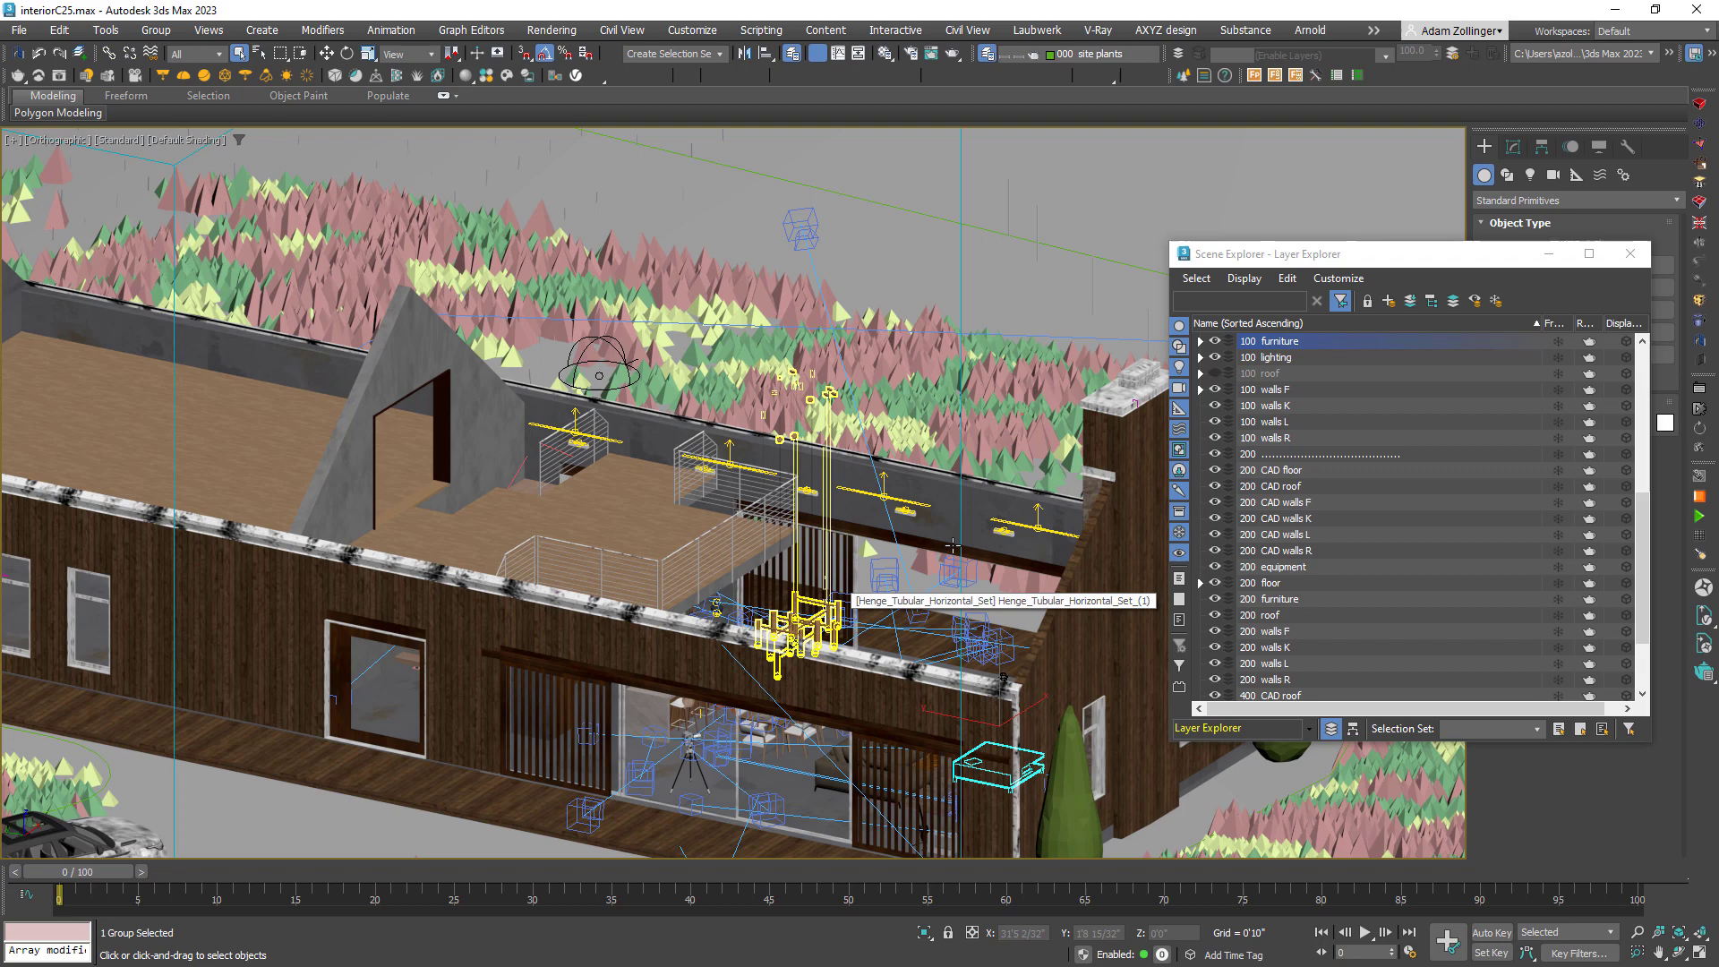
pyautogui.scroll(-5, 953, 546)
pyautogui.scroll(8, 976, 594)
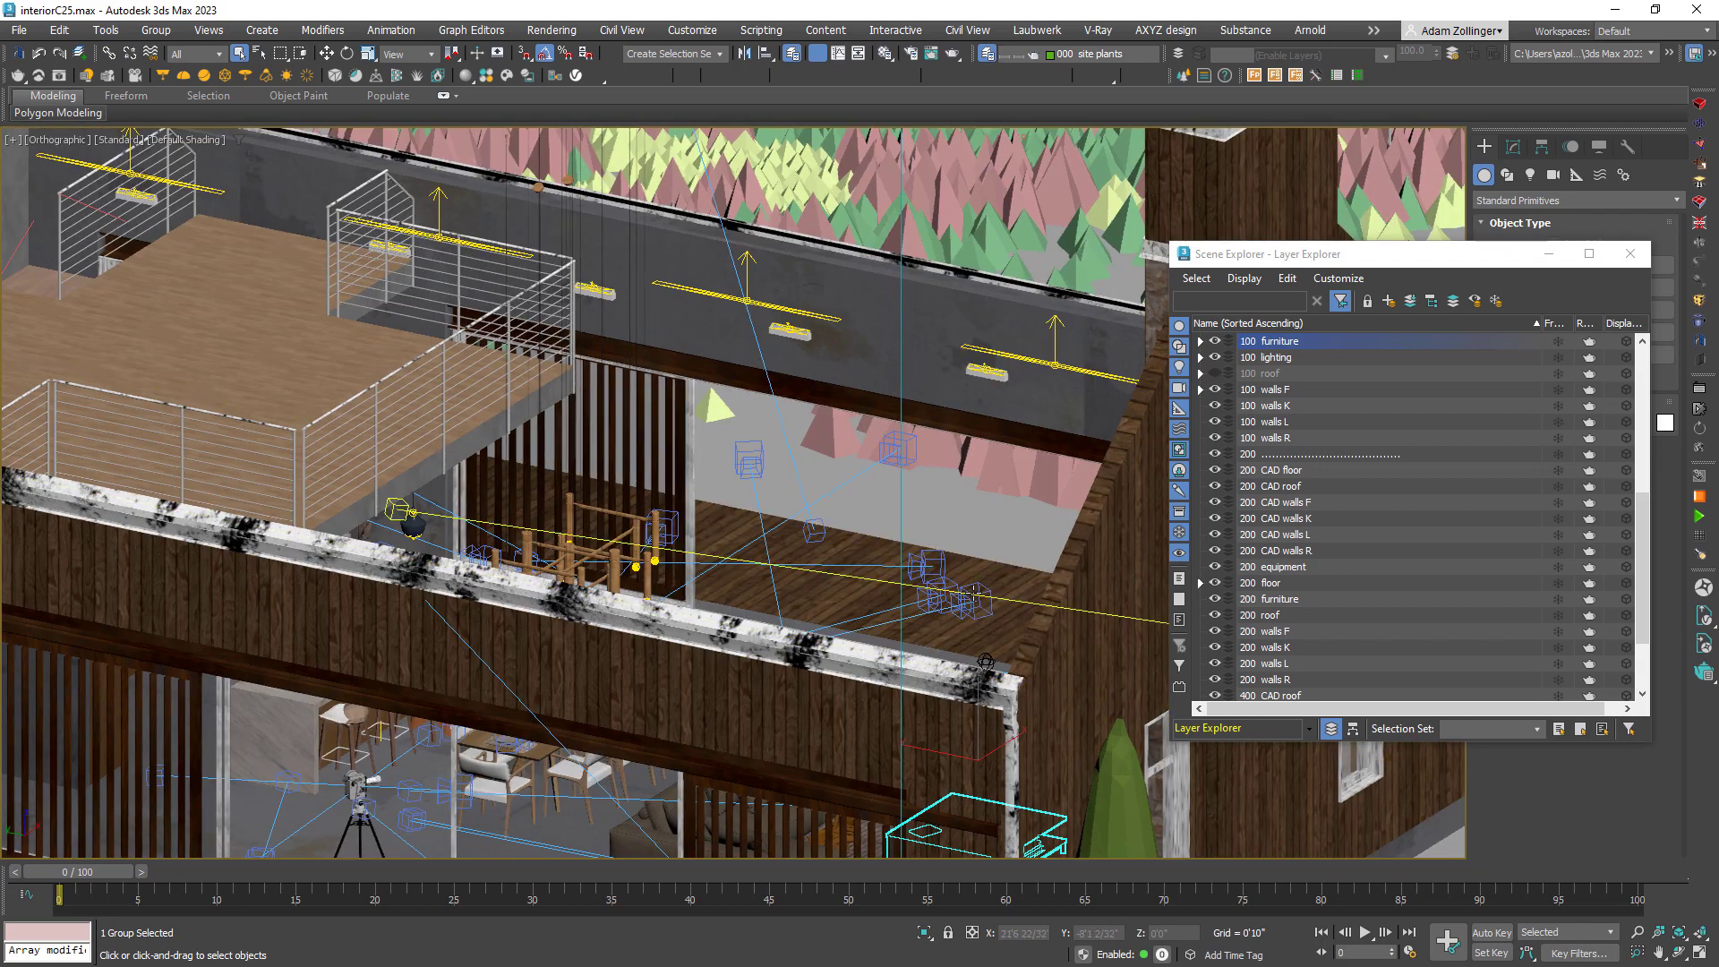
# - Look through camera tableCloseUp002 with the layer list closed and the safe frame shown
pyautogui.click(970, 604)
pyautogui.press('c')
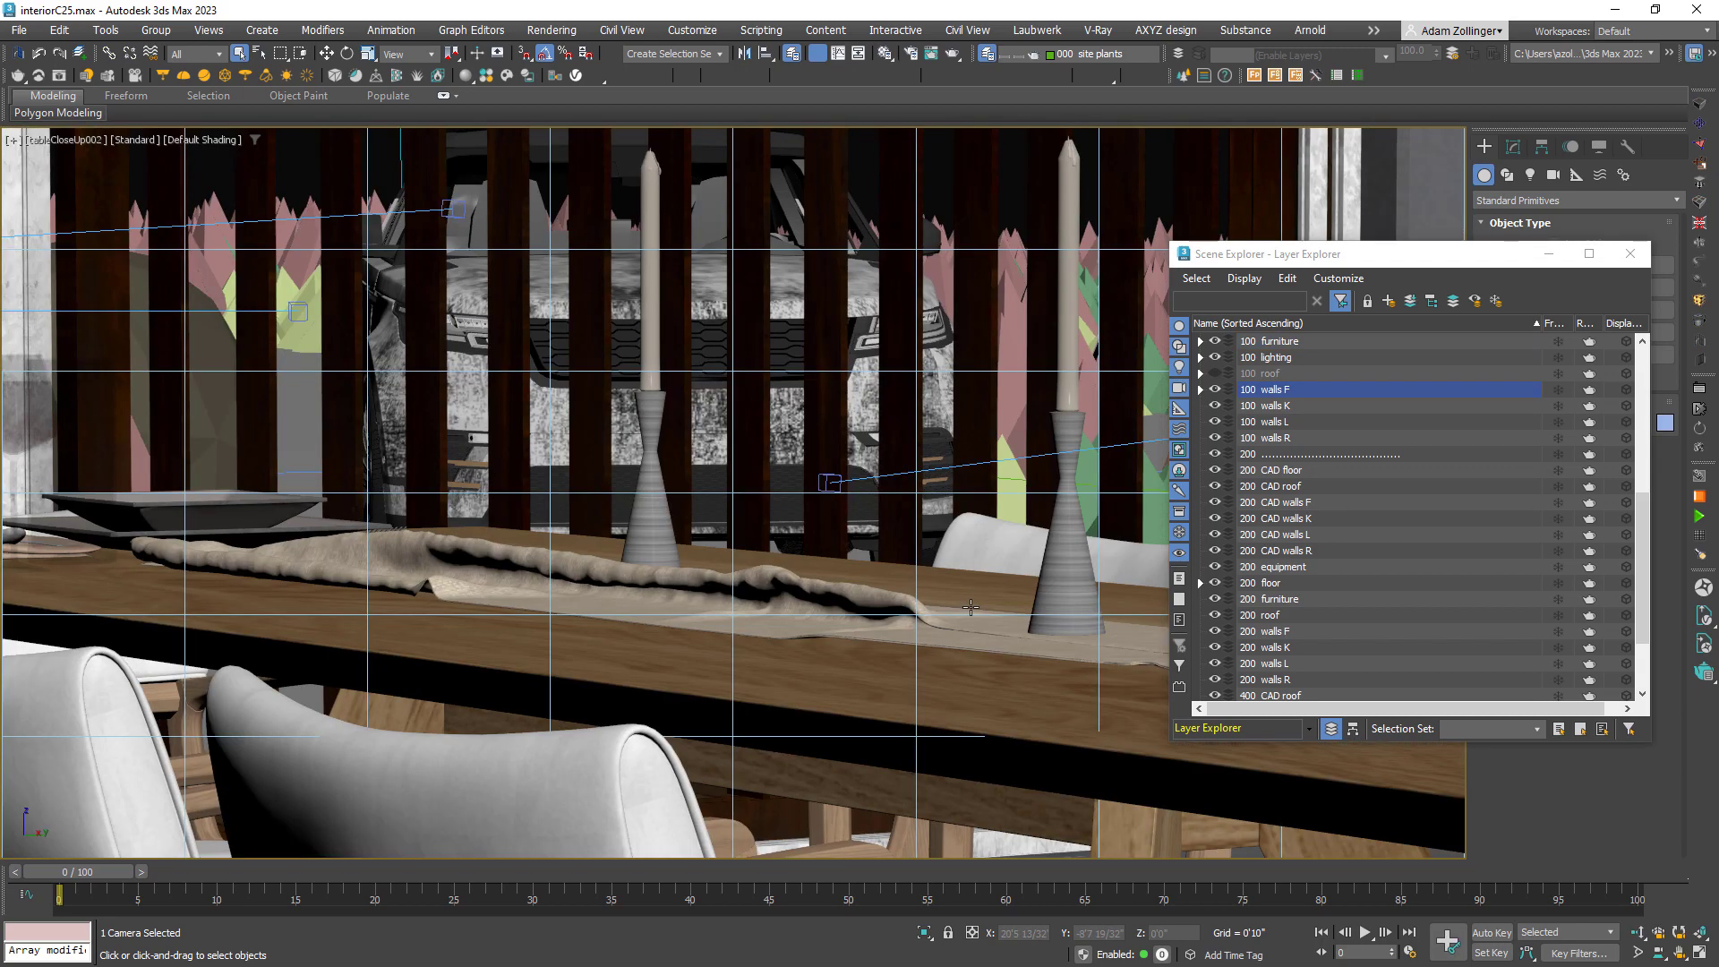
pyautogui.click(1628, 256)
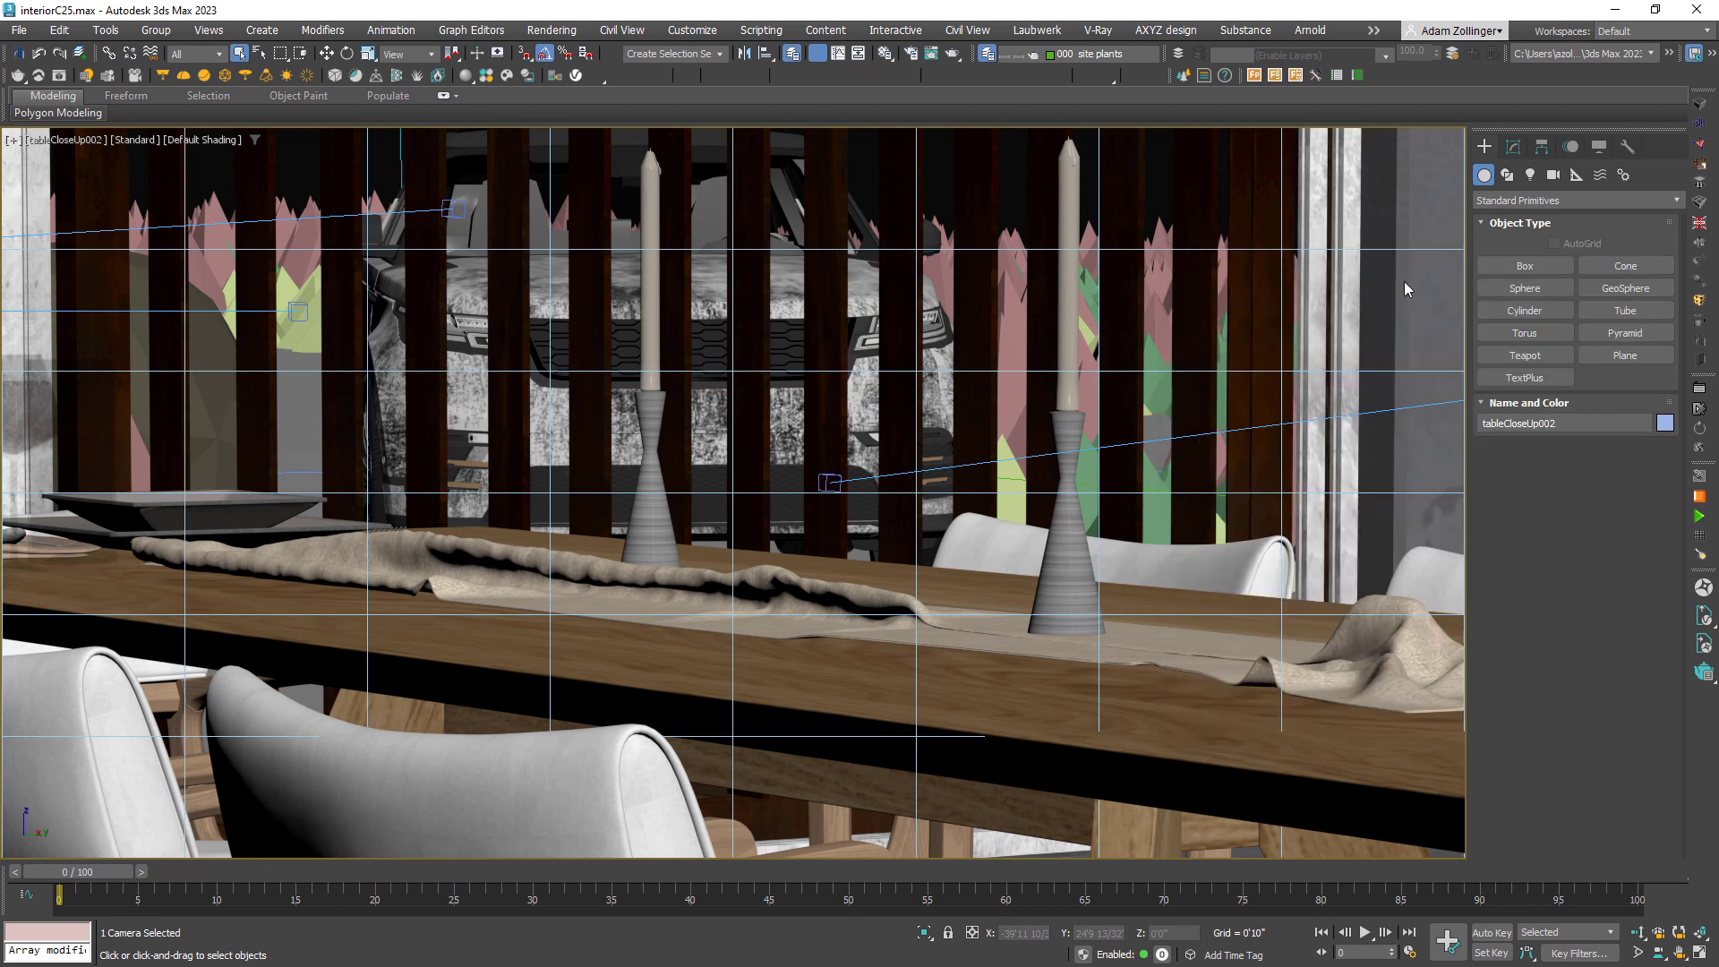
pyautogui.hotkey('shift', 'f')
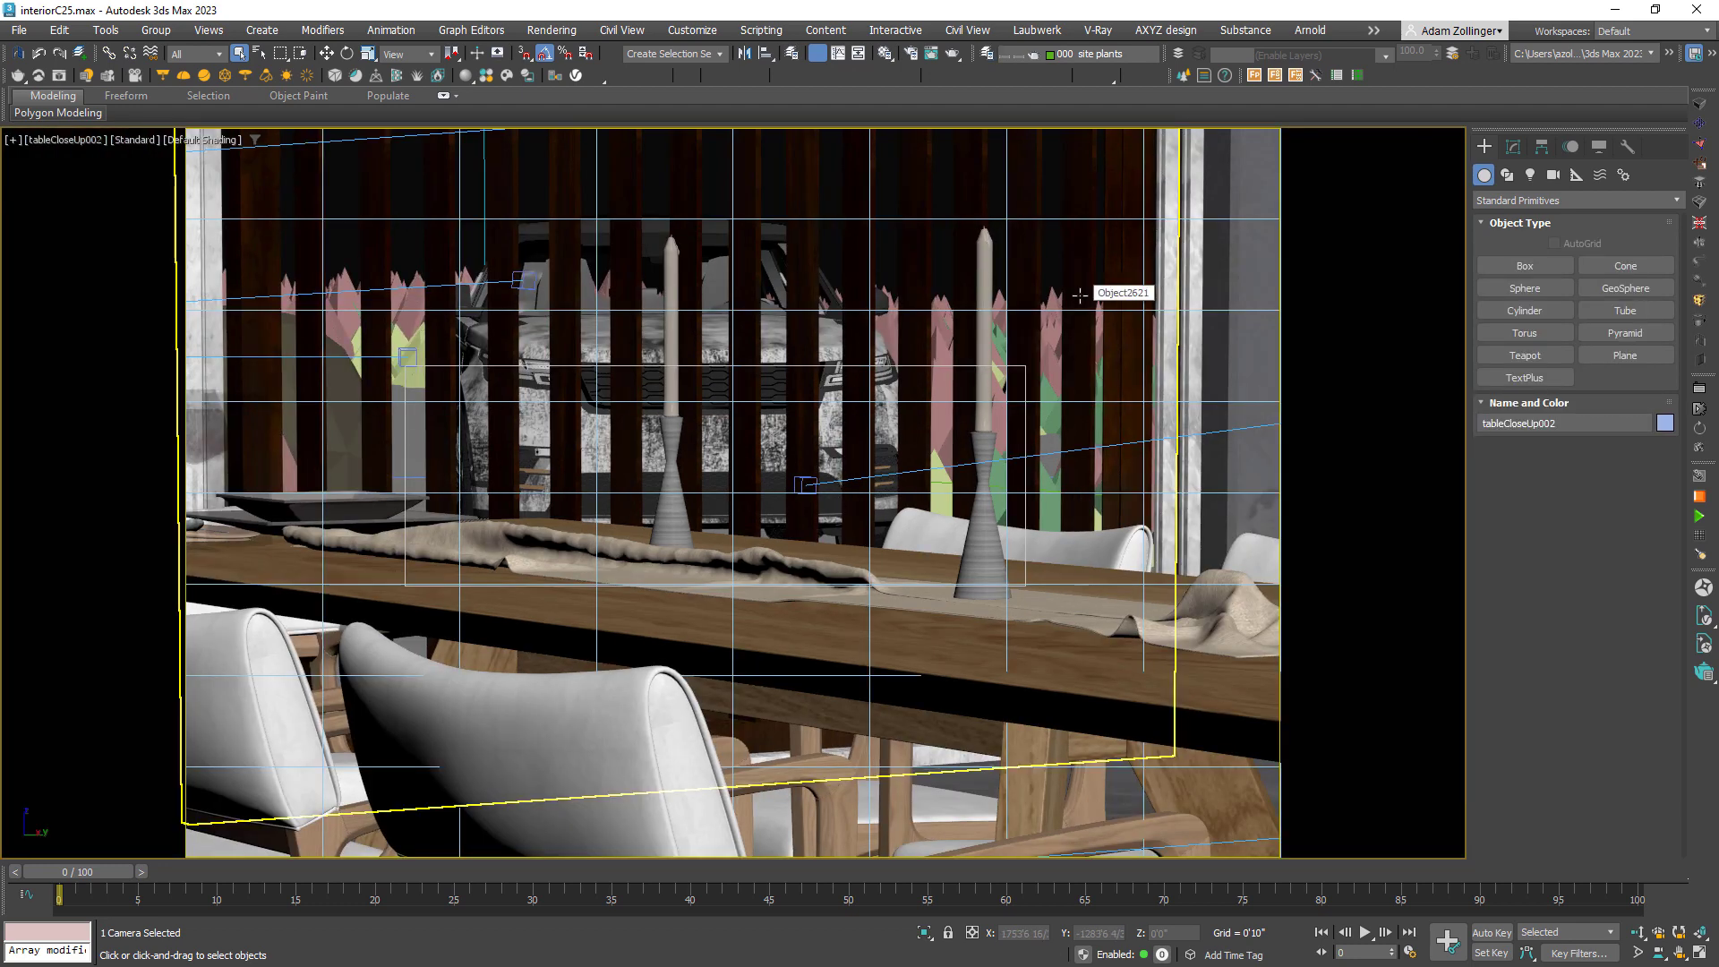
# - Set the viewport shading to Clay, then check the layout in a Top wireframe view
pyautogui.click(201, 146)
pyautogui.click(235, 258)
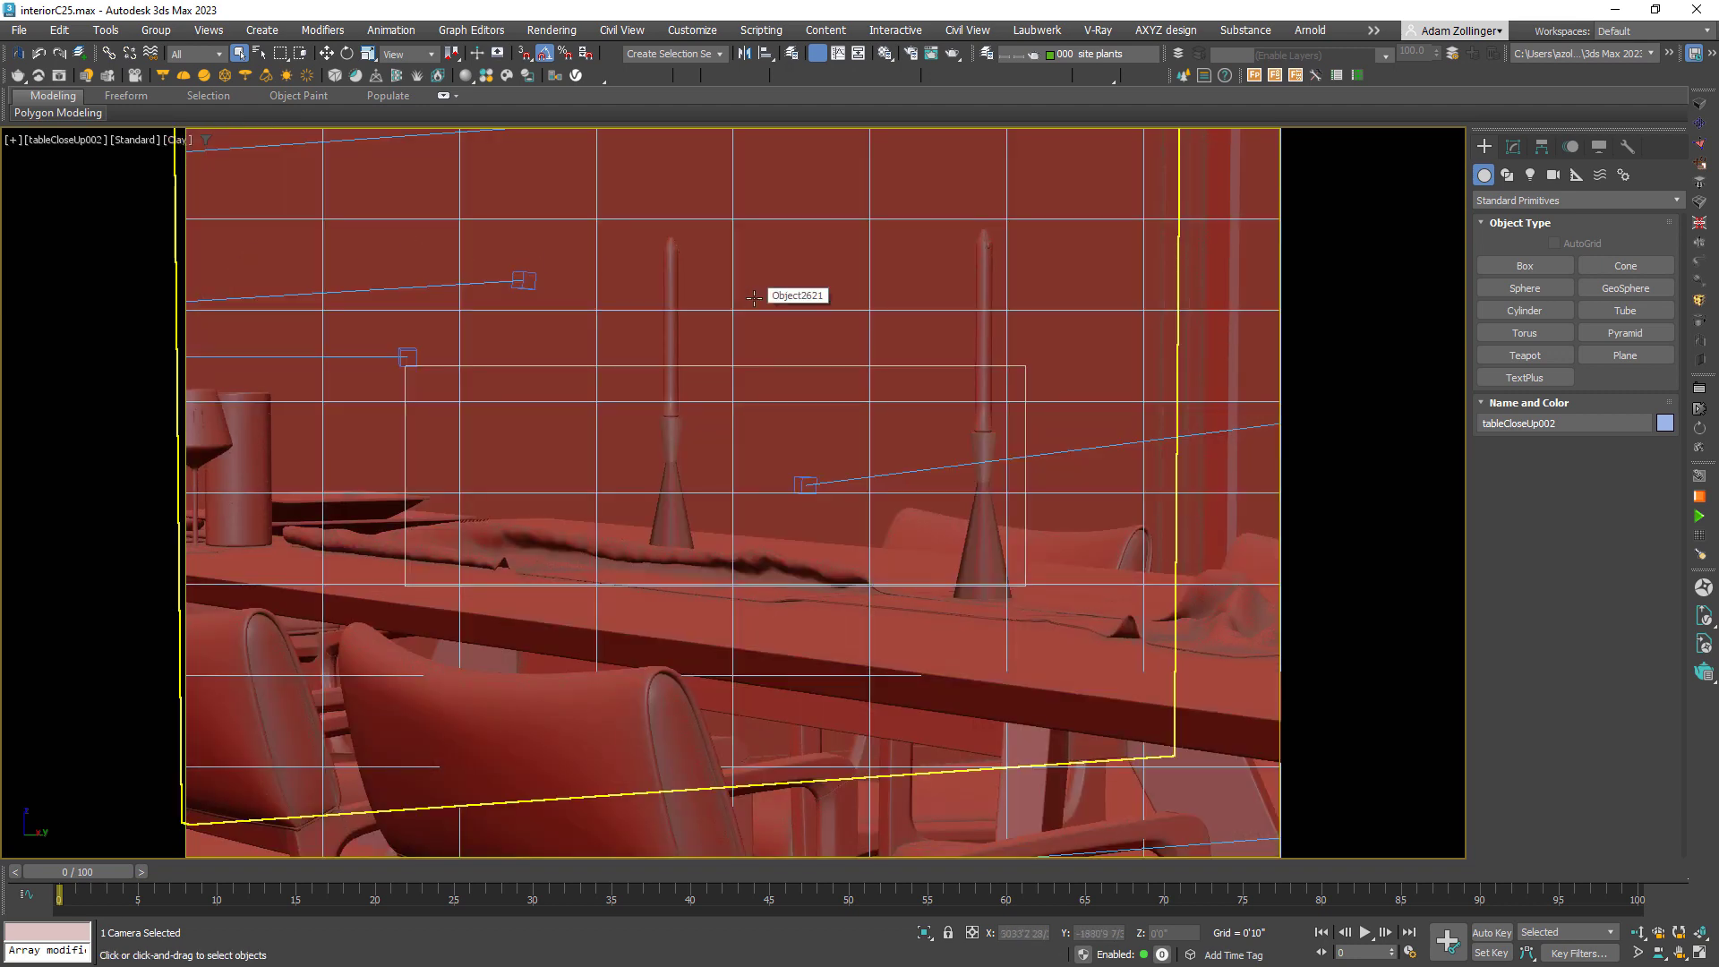
pyautogui.press('t')
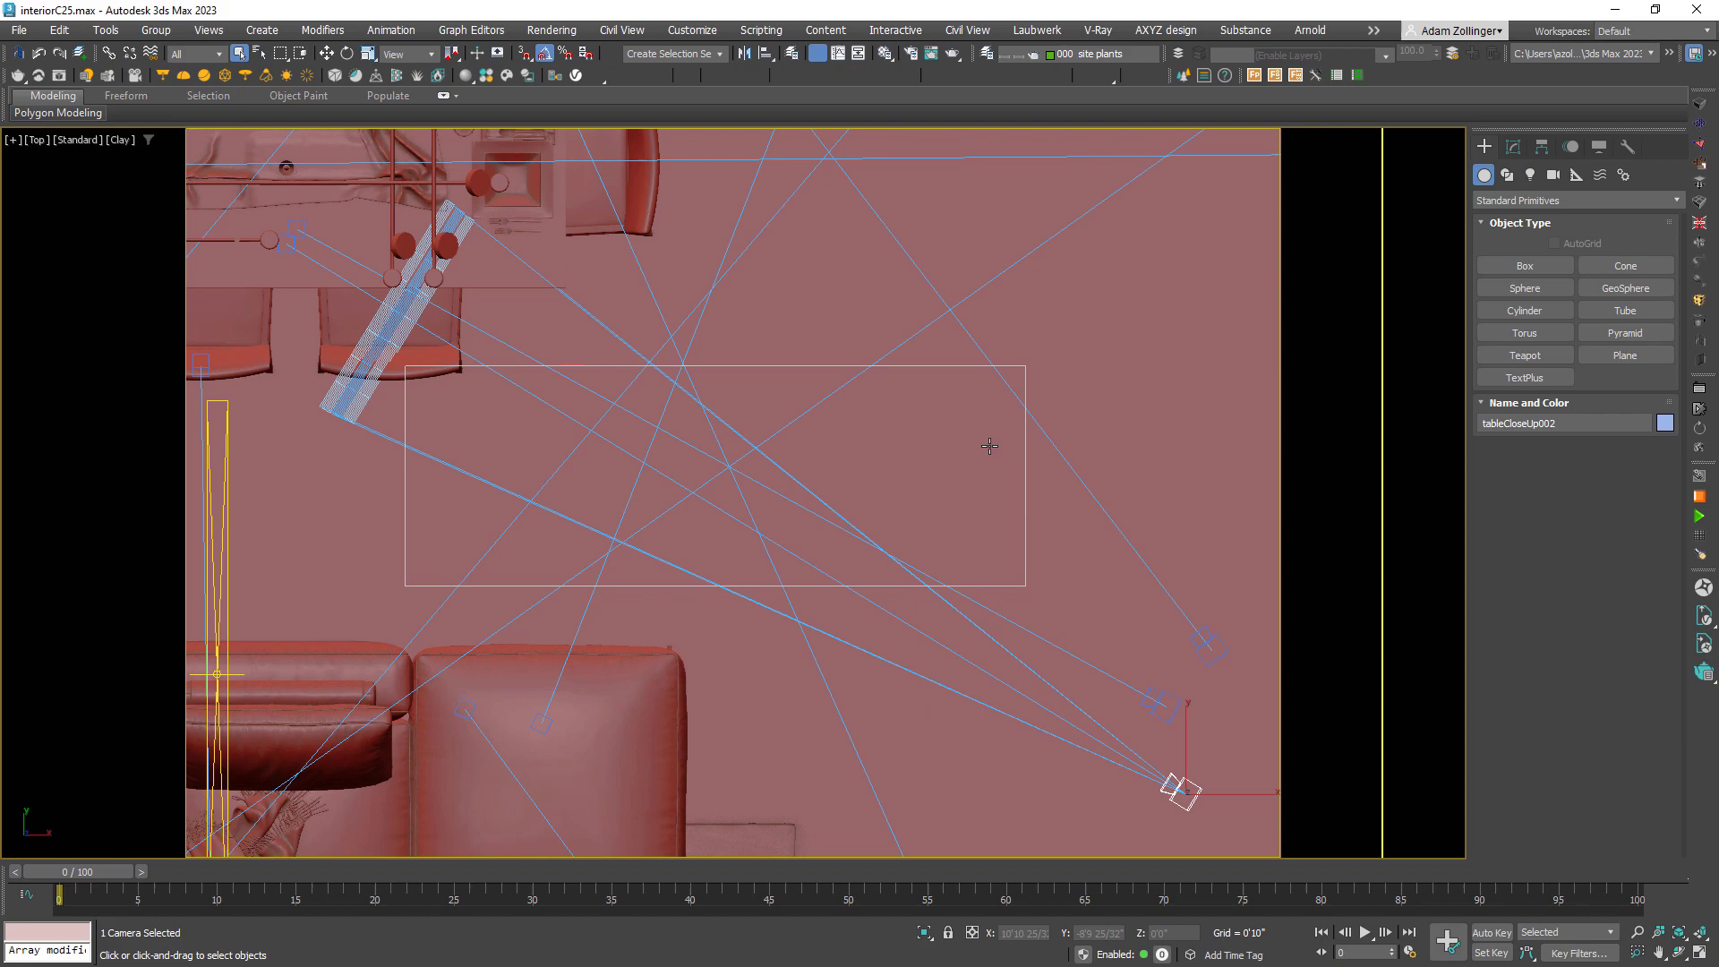
pyautogui.press('F3')
pyautogui.click(949, 481)
pyautogui.scroll(-5, 949, 482)
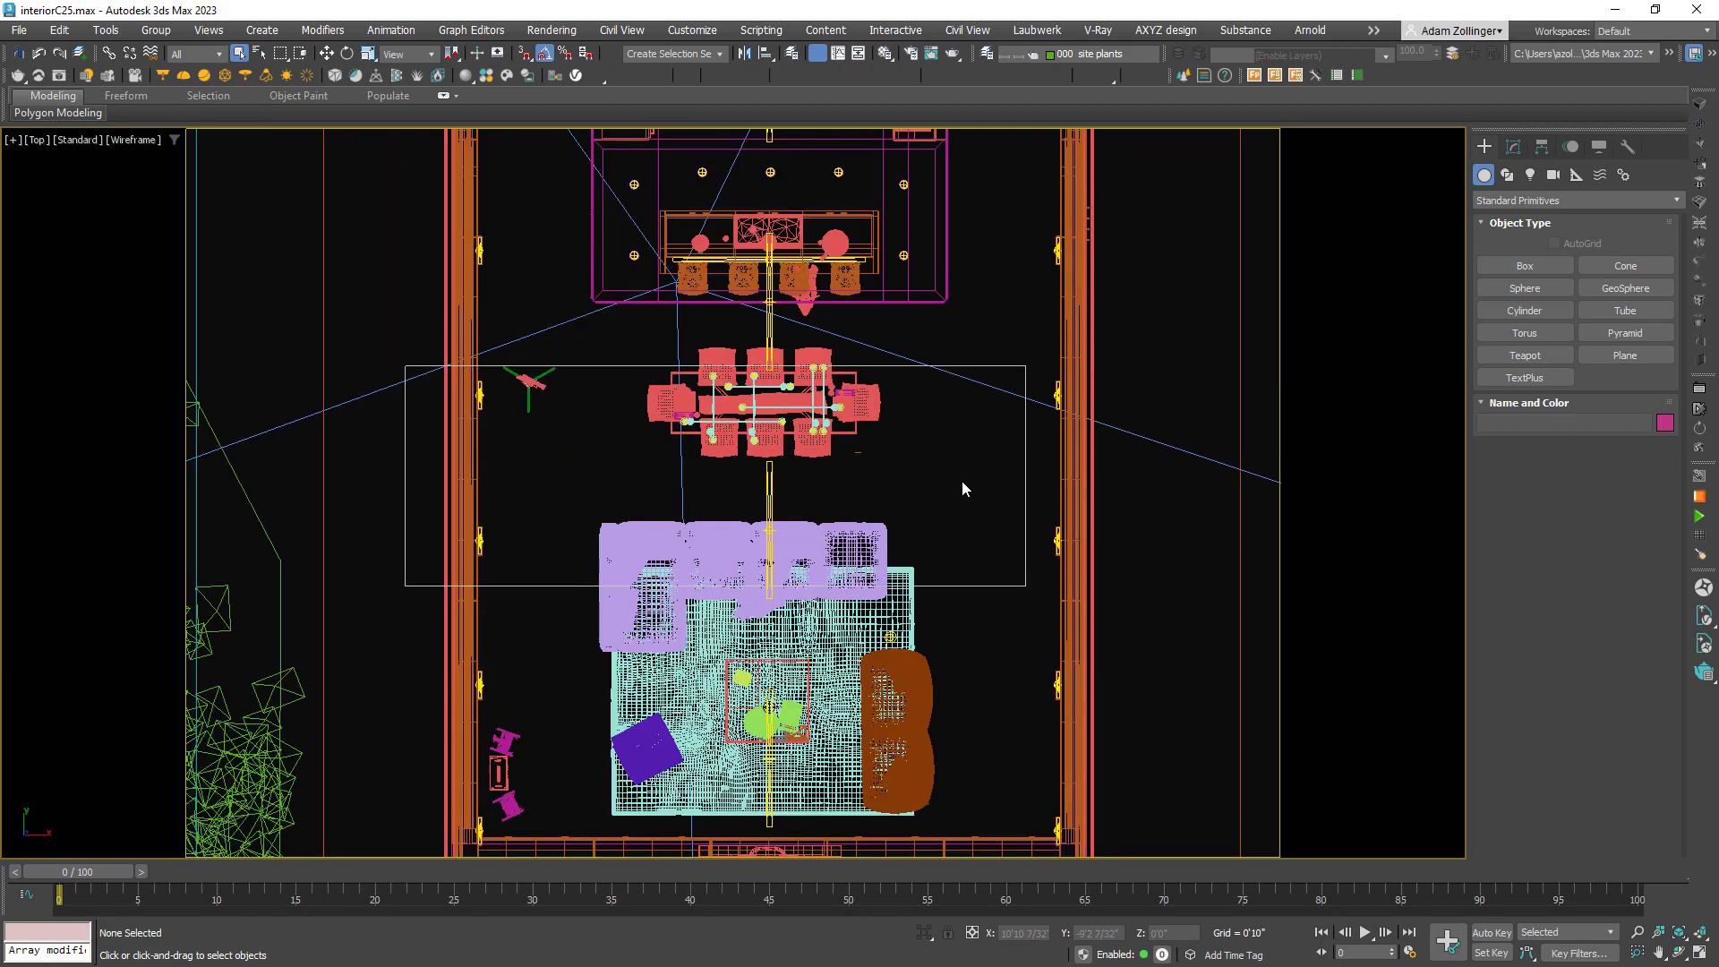
pyautogui.press('F3')
pyautogui.click(743, 551)
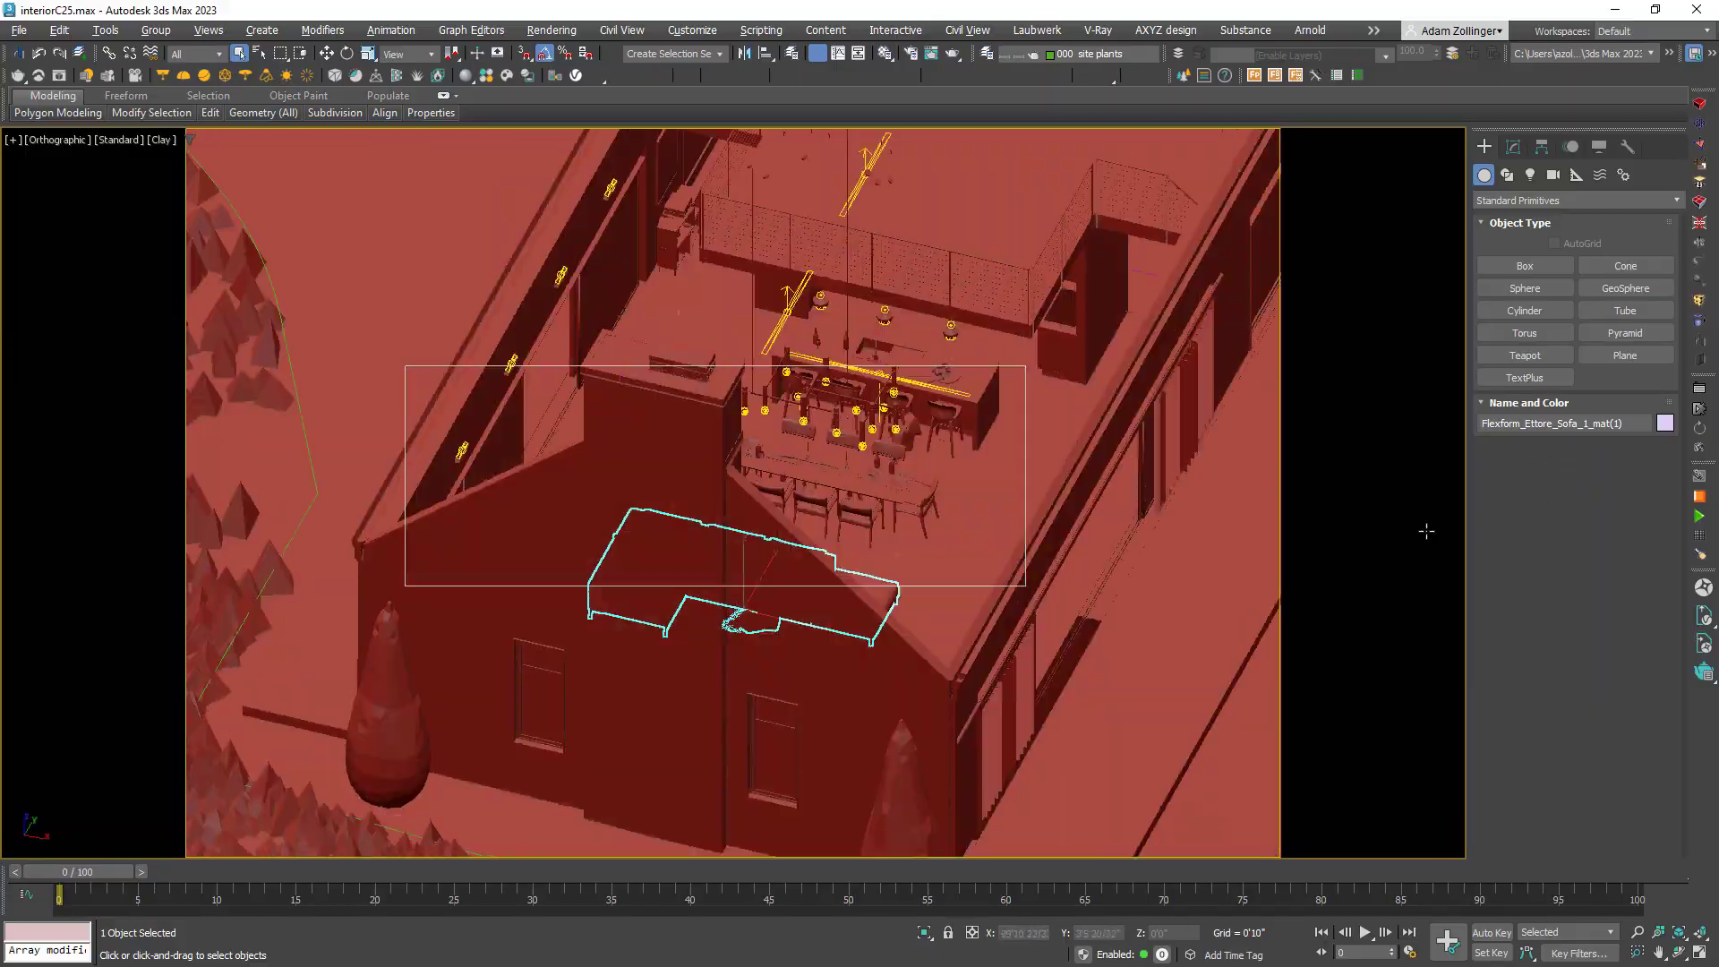
# - Look through camera tableCloseUp001, then tableCloseUp002
pyautogui.keyDown('alt'); pyautogui.moveTo(1426, 531); pyautogui.dragTo(644, 541, button='middle'); pyautogui.keyUp('alt')
pyautogui.press('c')
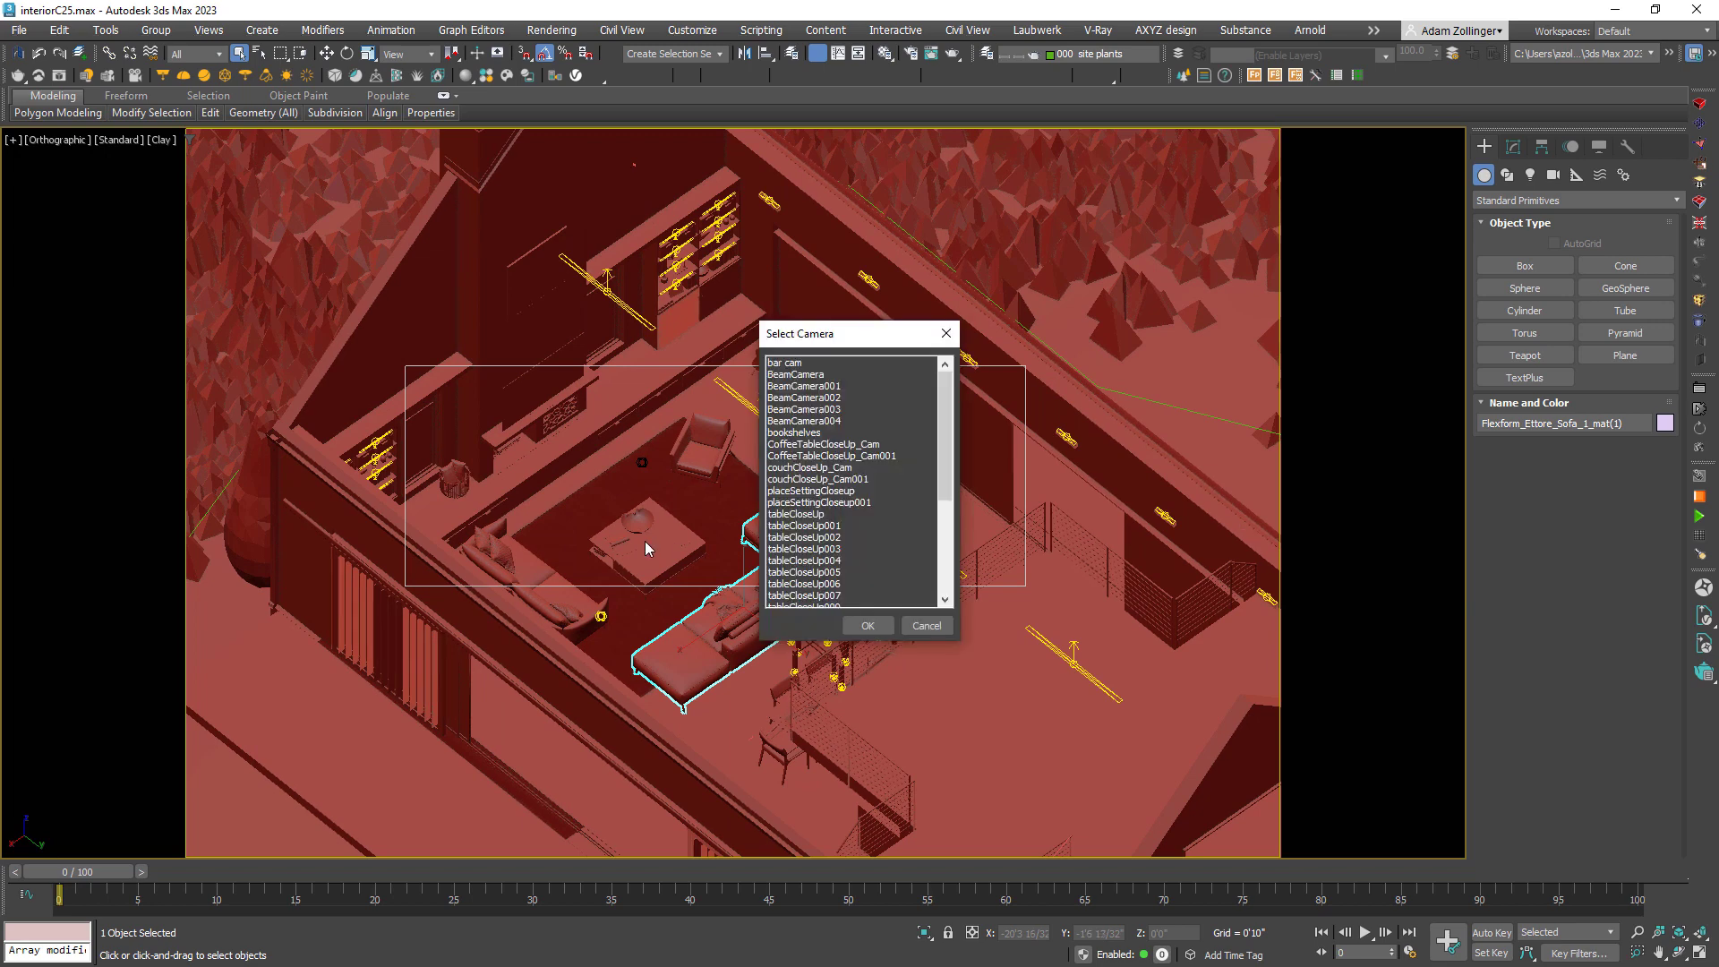
pyautogui.click(830, 526)
pyautogui.click(868, 625)
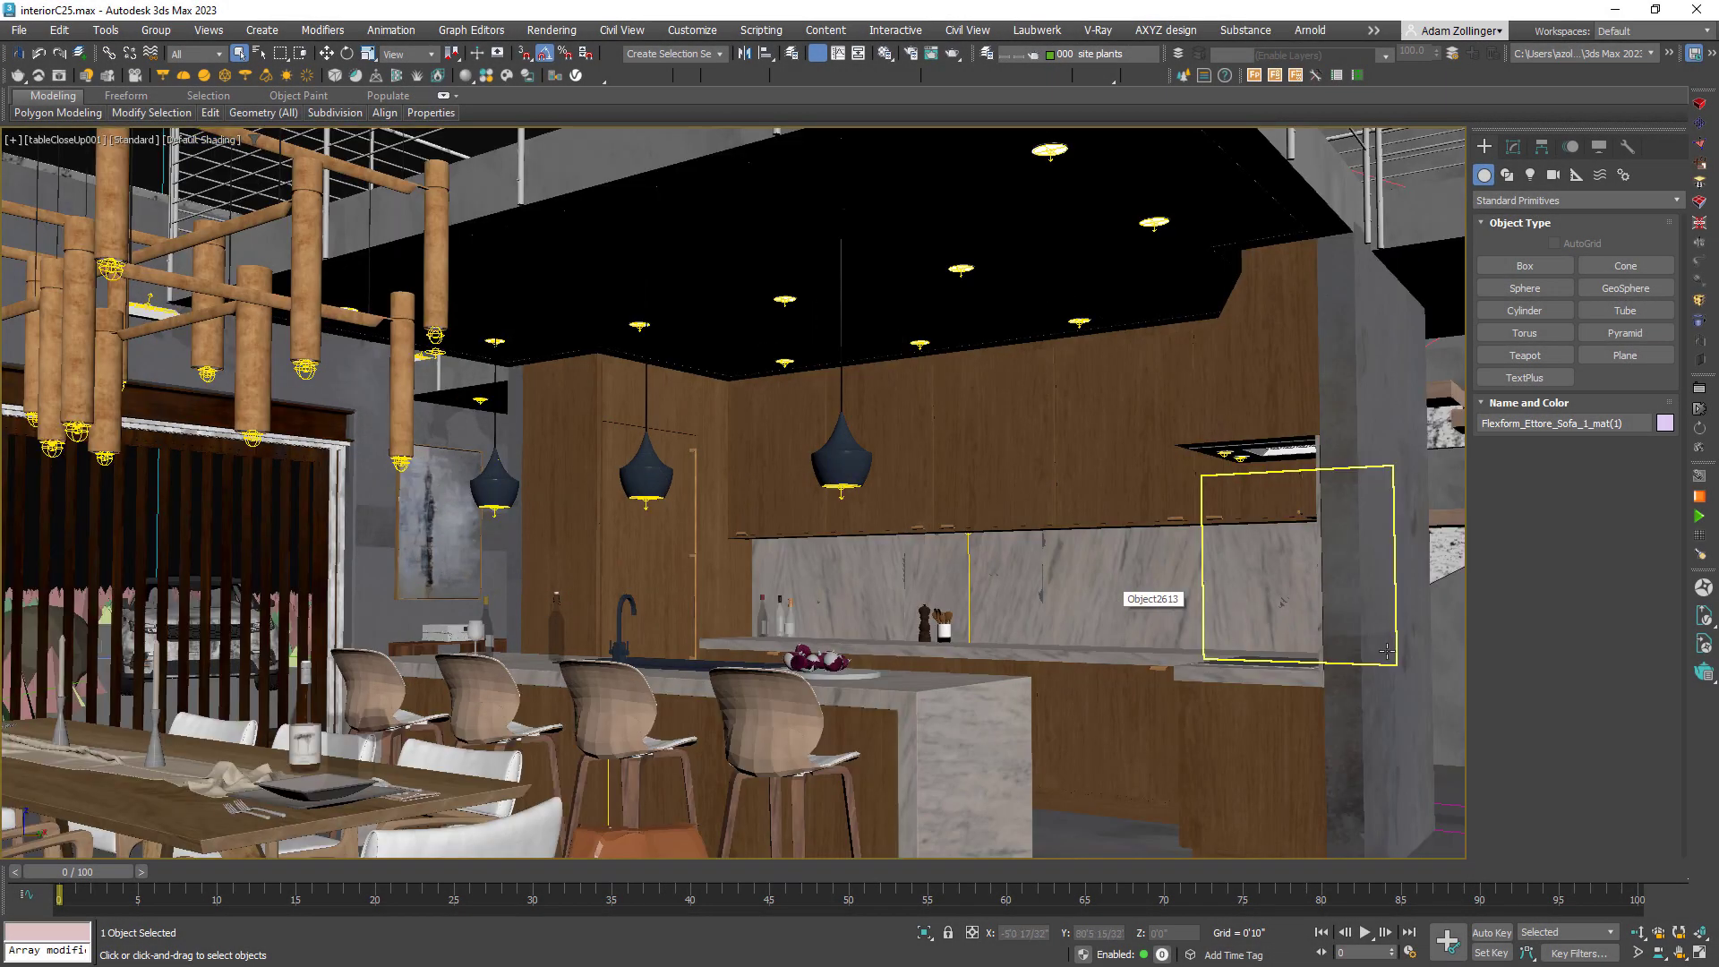
pyautogui.press('c')
pyautogui.click(824, 537)
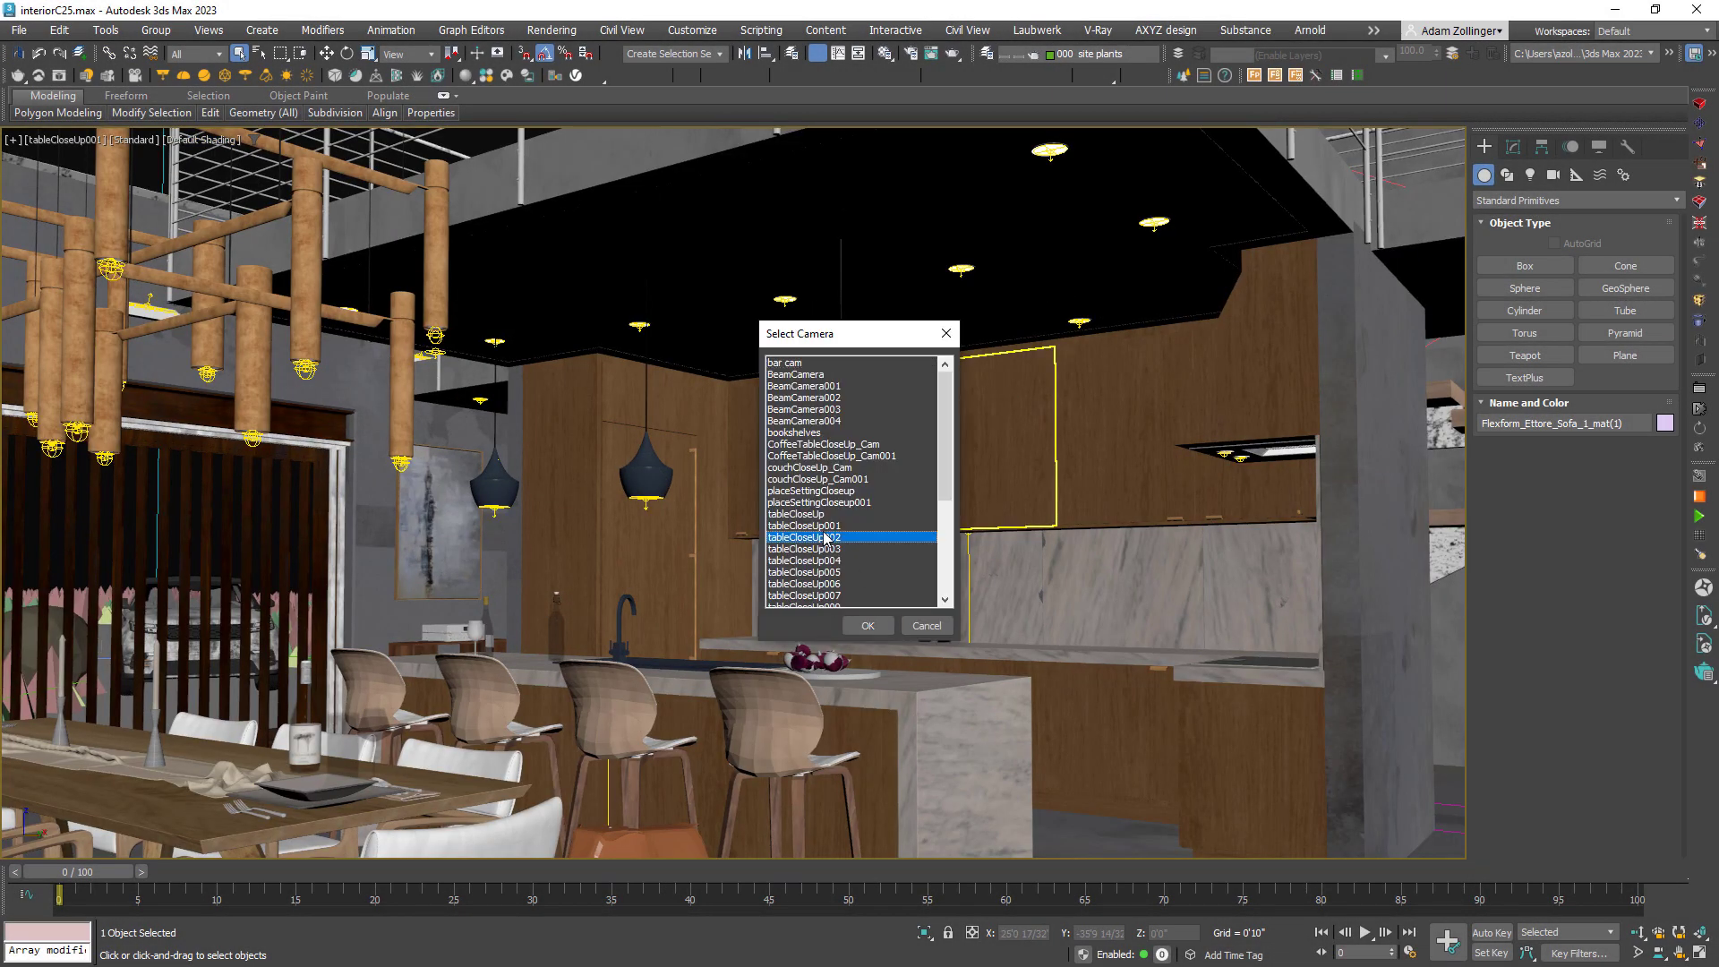
pyautogui.click(866, 620)
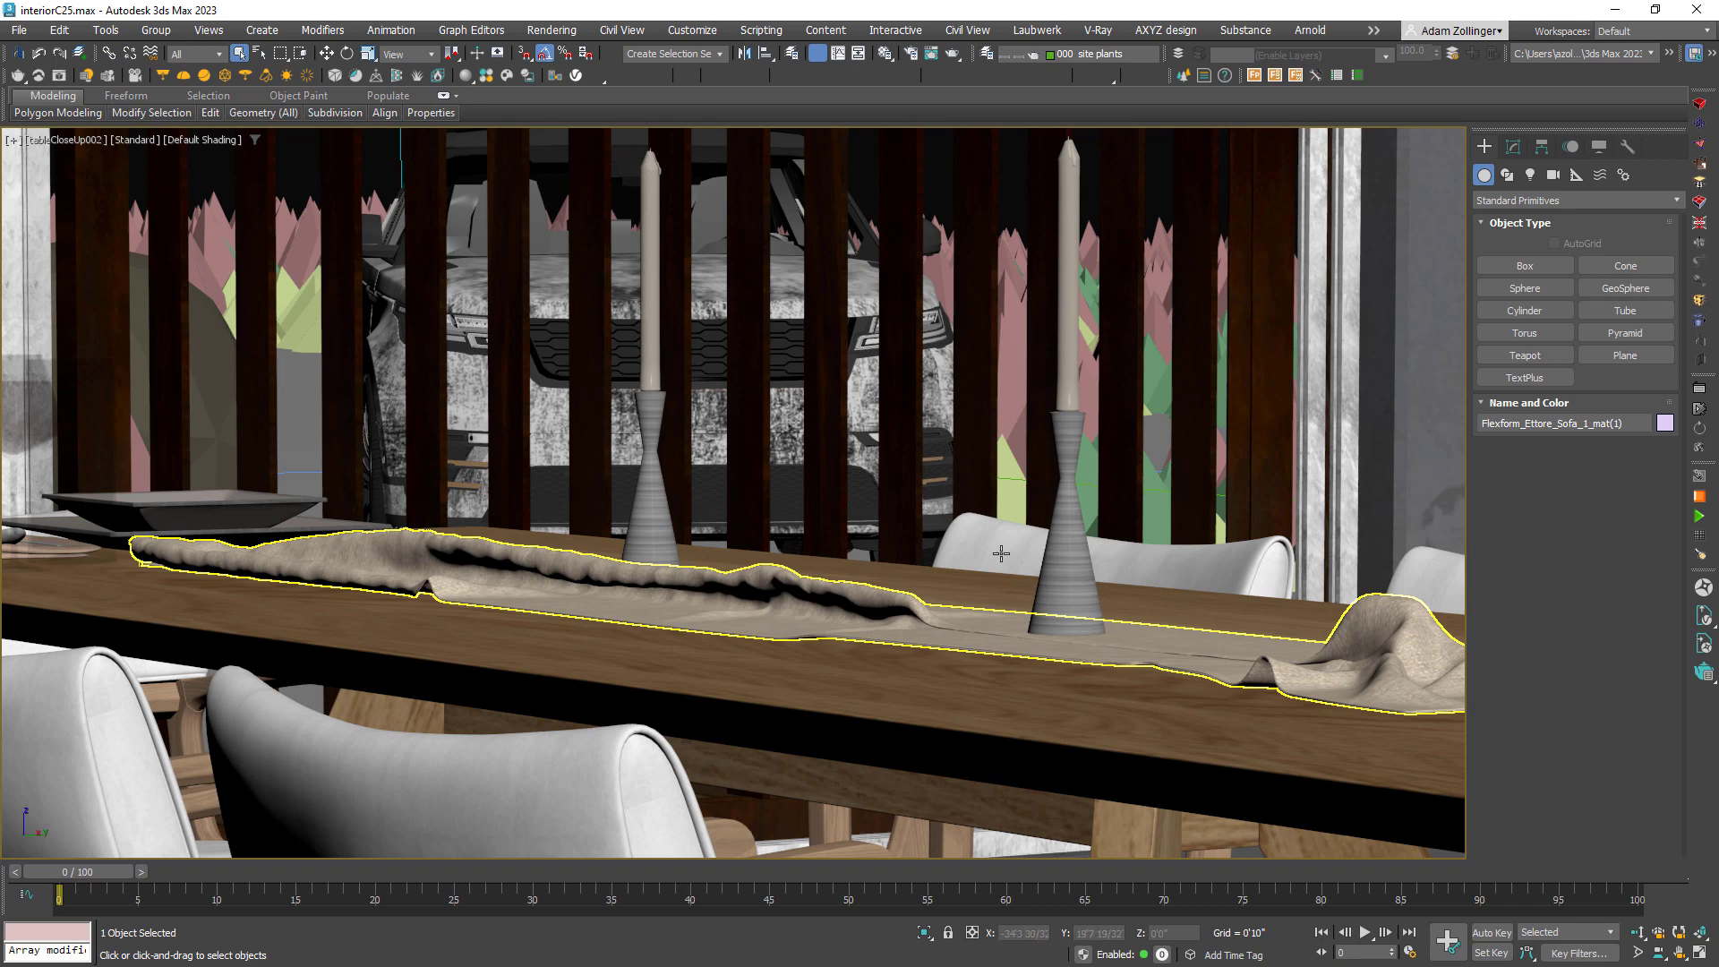
# - Step through the next table close-up camera to tableCloseUp004
pyautogui.press('c')
pyautogui.click(806, 555)
pyautogui.click(866, 625)
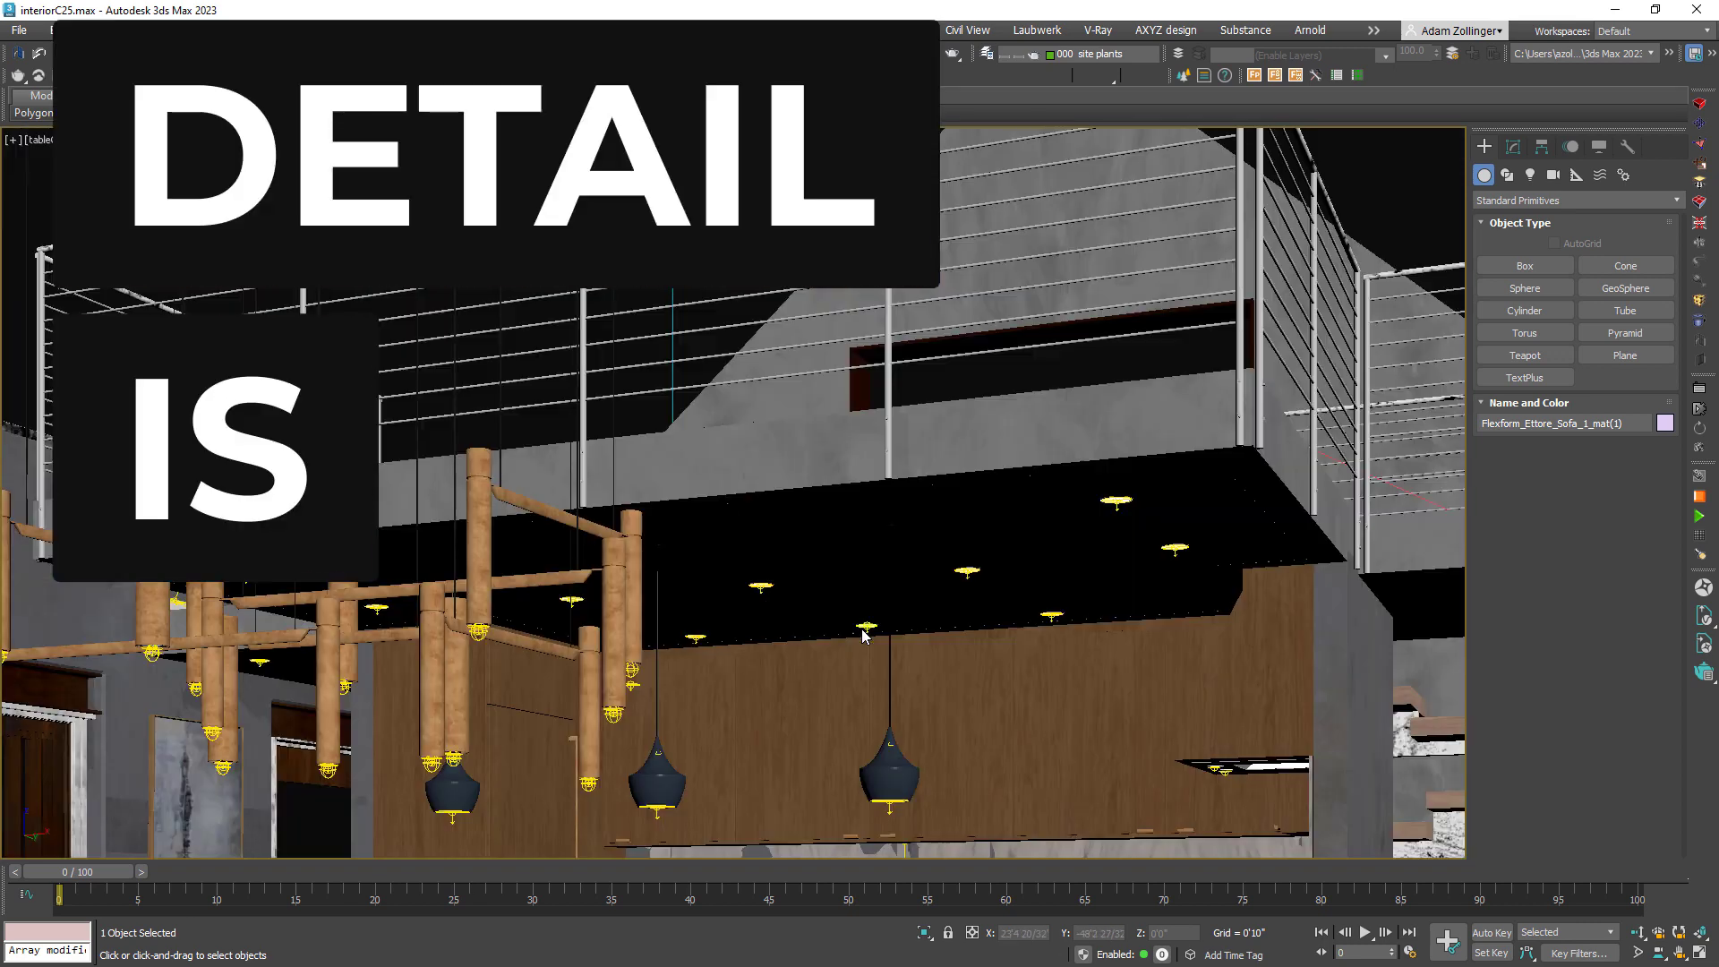
pyautogui.press('c')
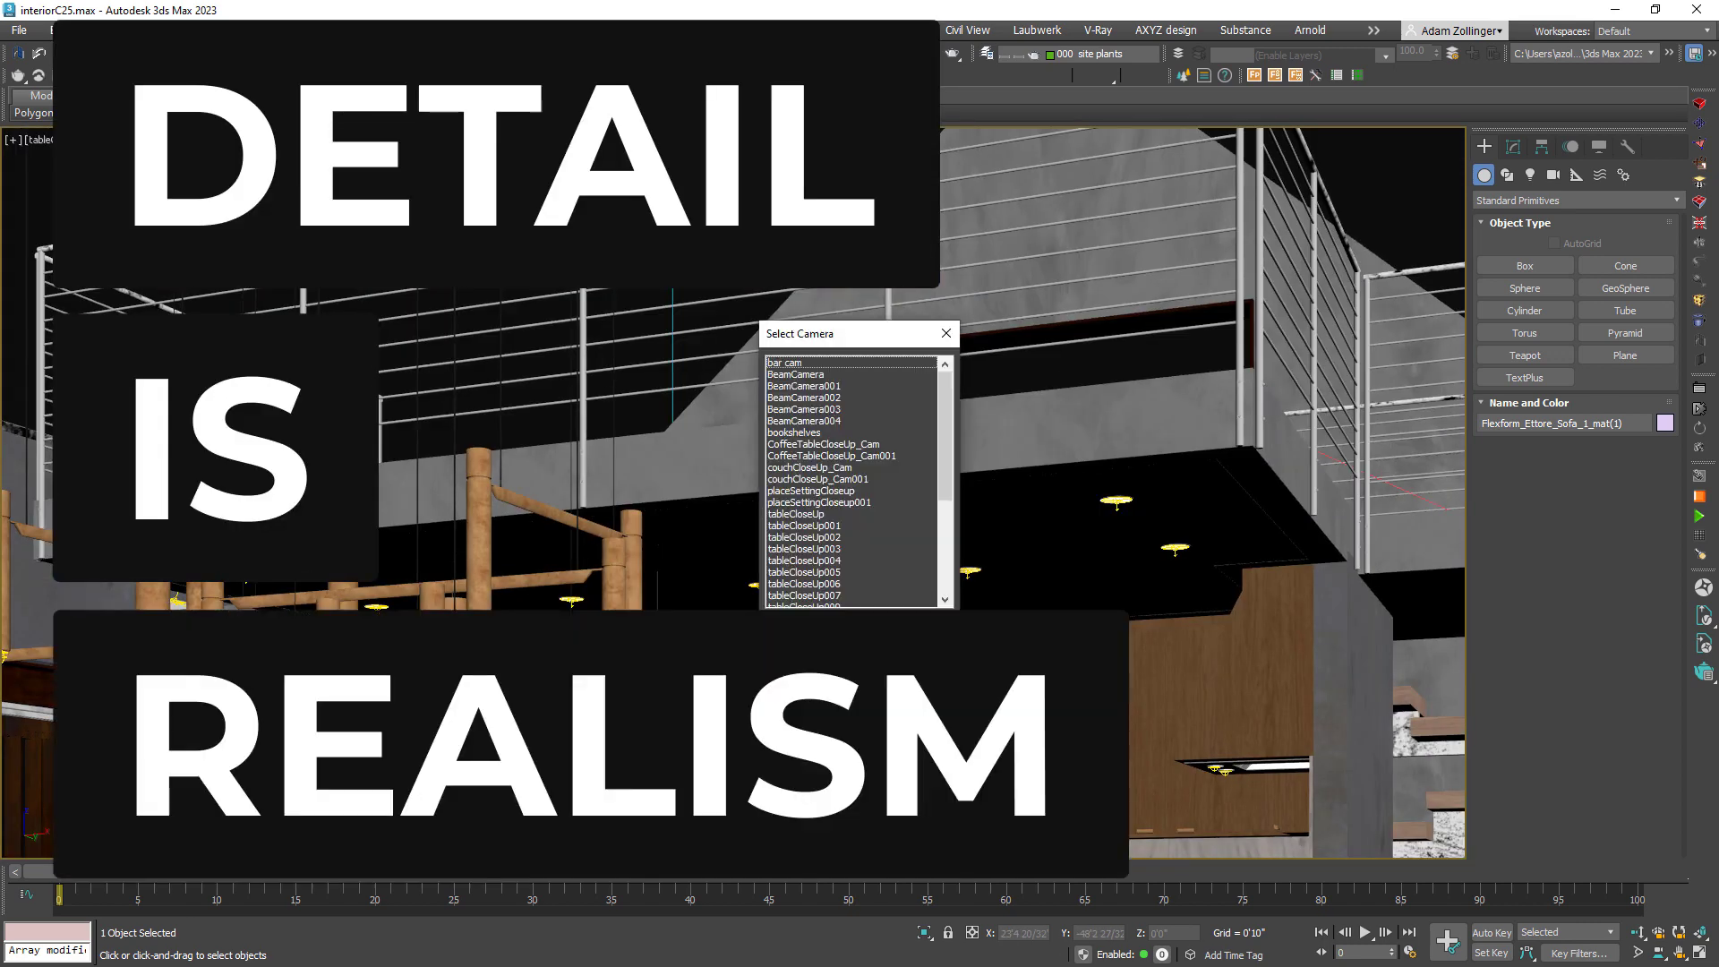
pyautogui.click(825, 570)
pyautogui.click(866, 619)
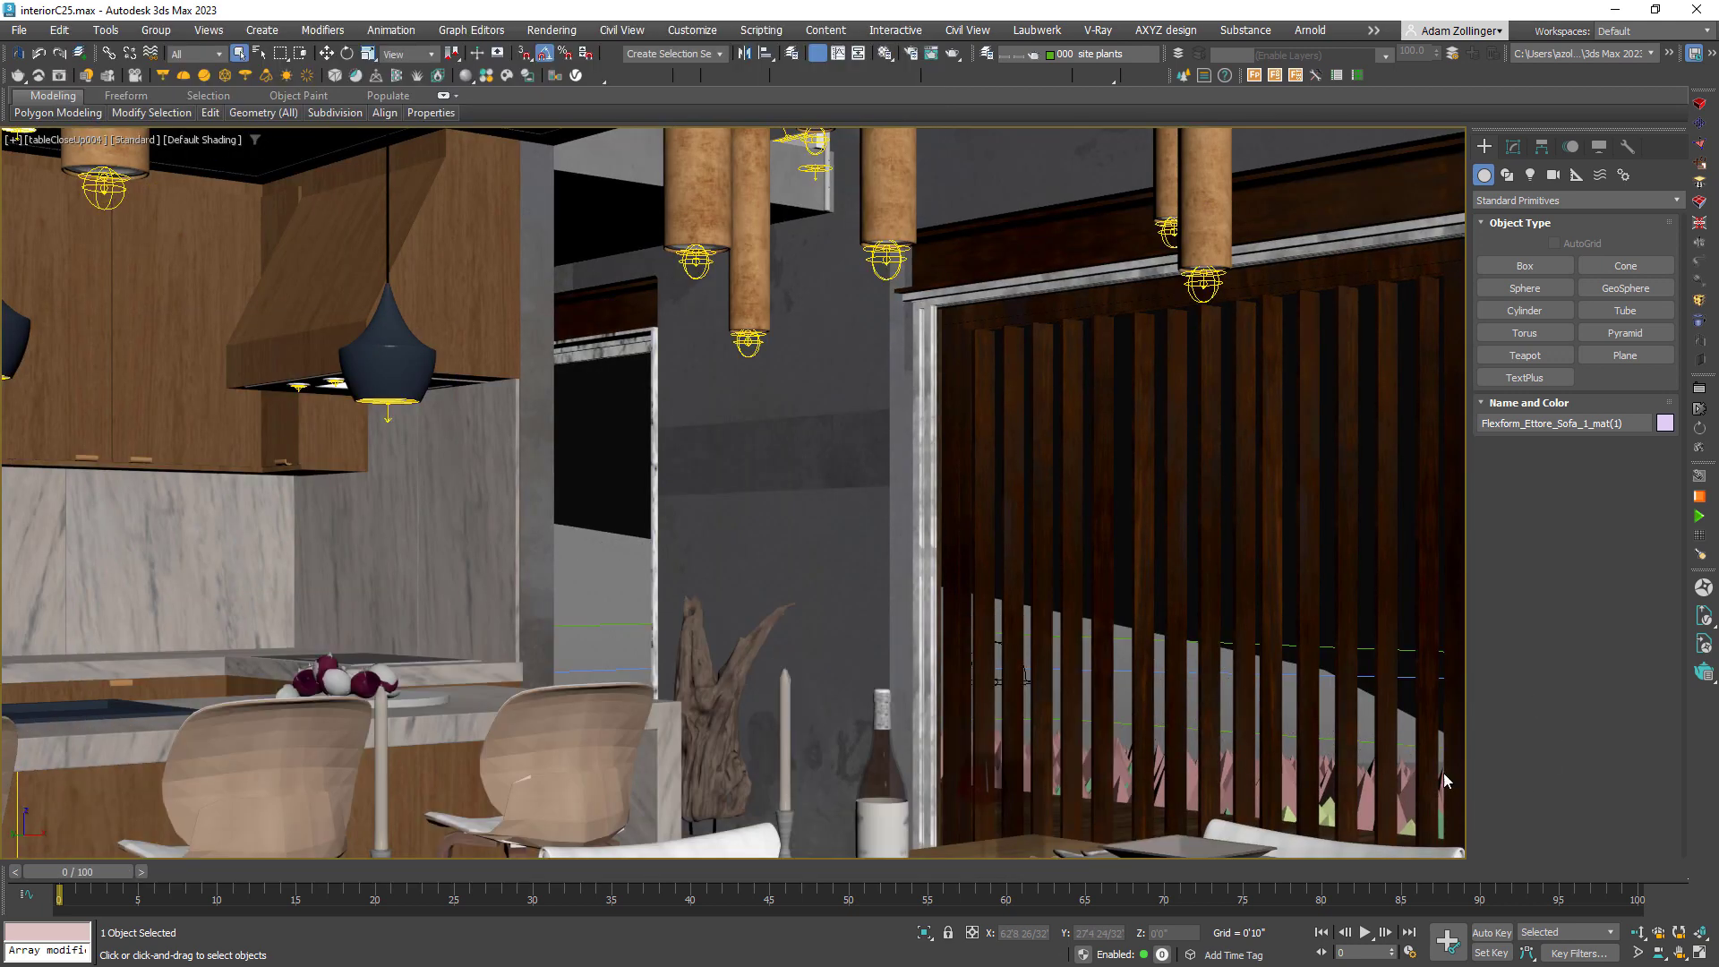
# - From the Top view, look through VRayCam010 with Default Shading and the safe frame shown
pyautogui.press('t')
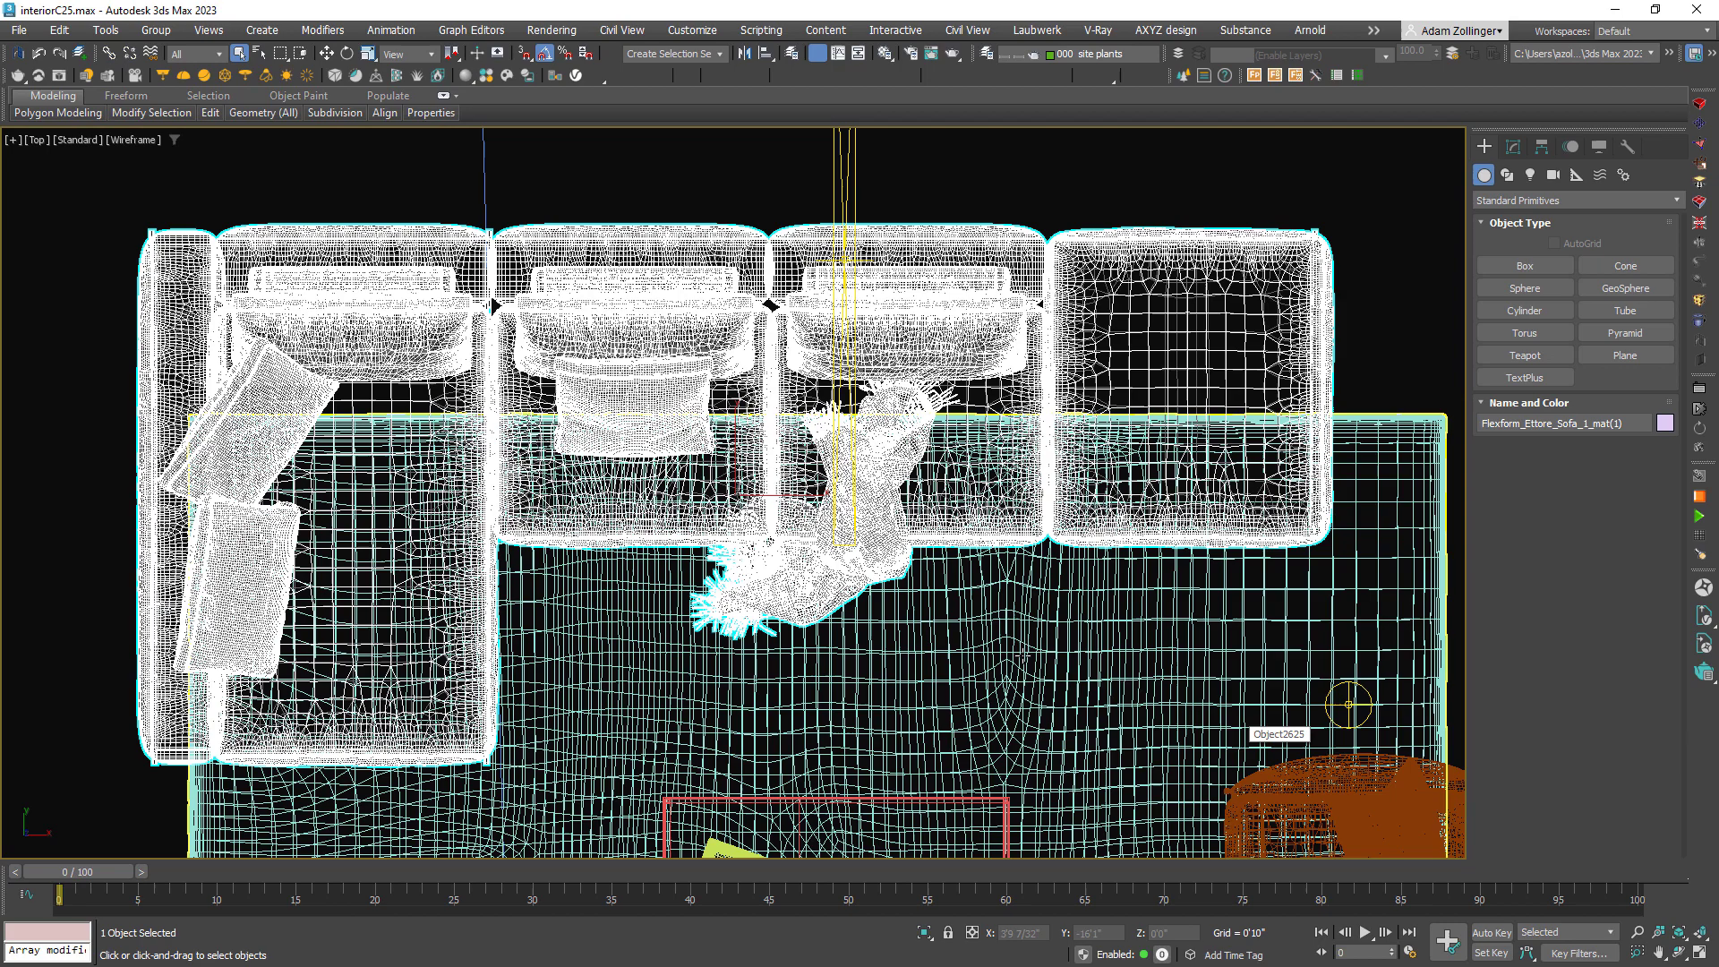
pyautogui.scroll(-3, 732, 493)
pyautogui.scroll(-5, 914, 501)
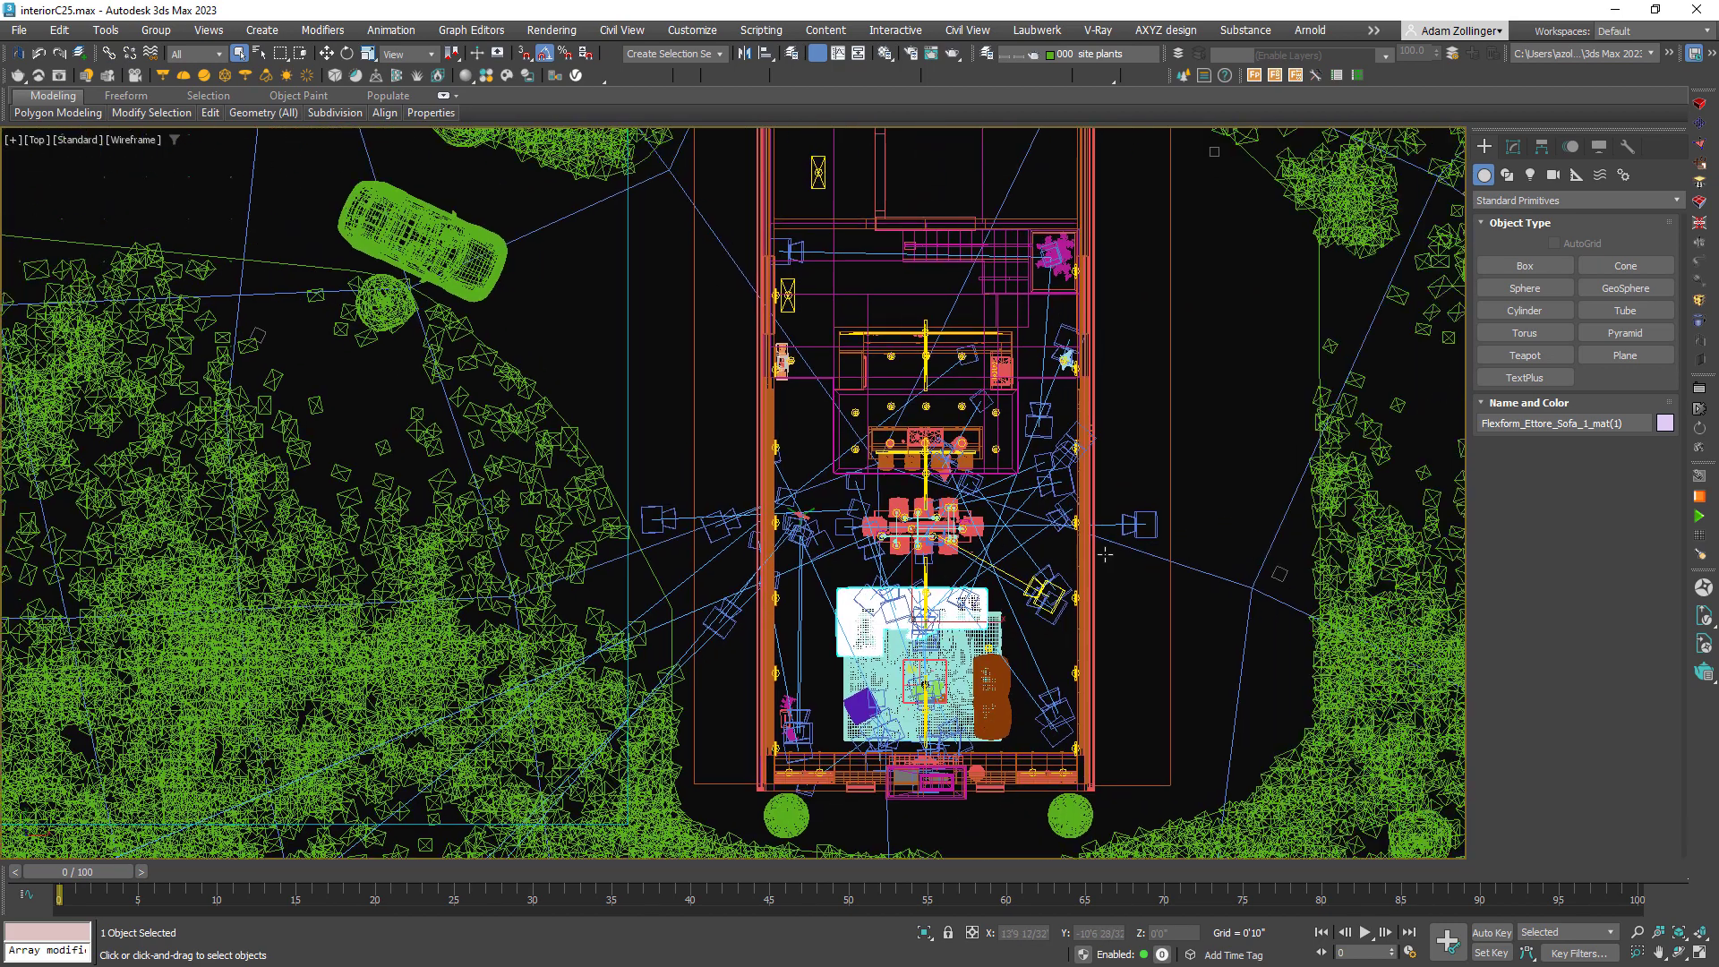
pyautogui.click(1138, 522)
pyautogui.press('c')
pyautogui.press('F3')
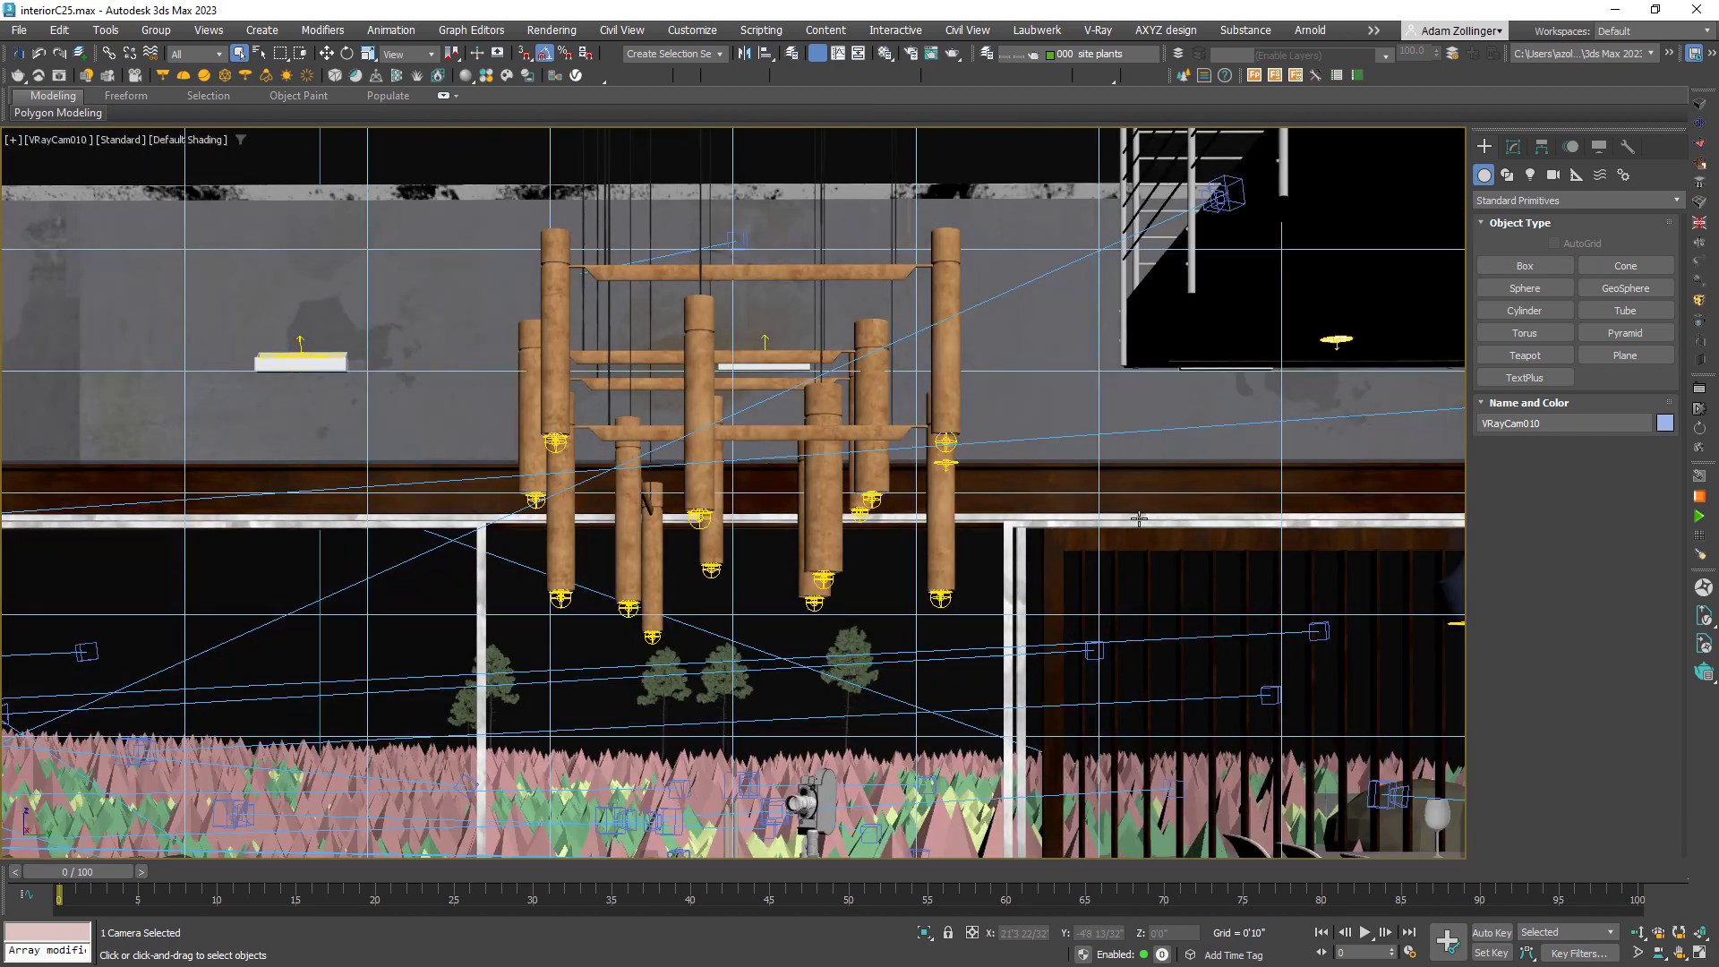
pyautogui.hotkey('shift', 'f')
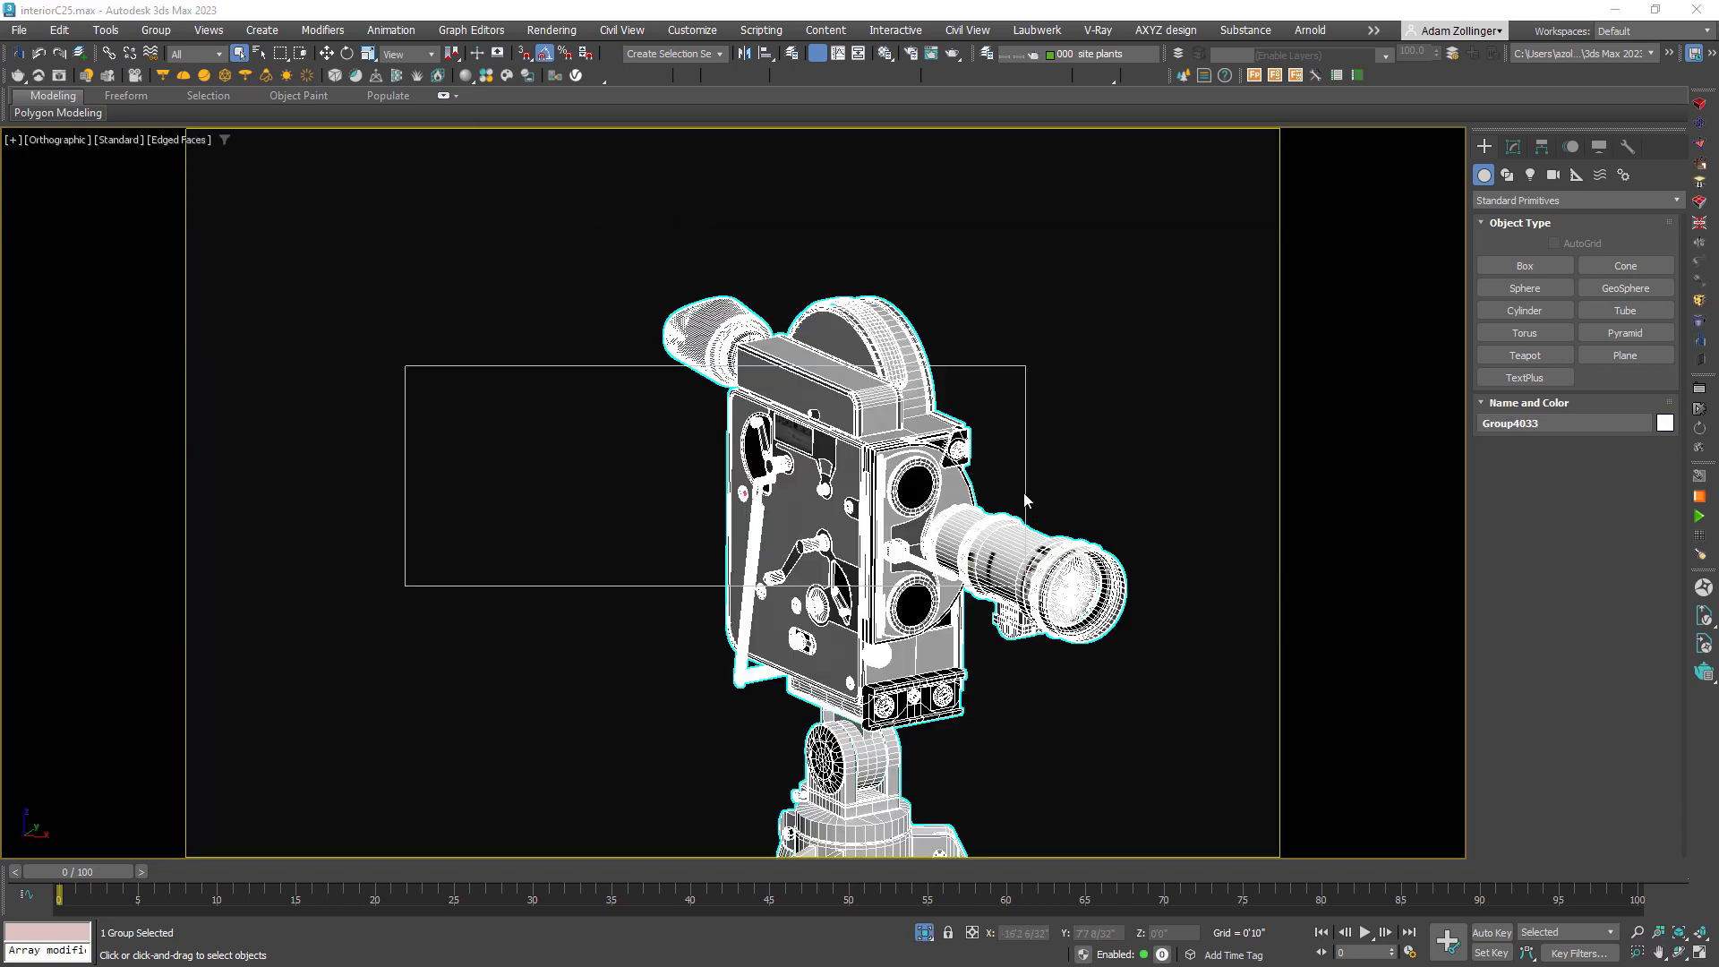
pyautogui.scroll(3, 1038, 599)
pyautogui.scroll(-3, 1039, 600)
pyautogui.keyDown('alt'); pyautogui.moveTo(985, 600); pyautogui.dragTo(1122, 609, button='middle'); pyautogui.keyUp('alt')
pyautogui.scroll(8, 1121, 608)
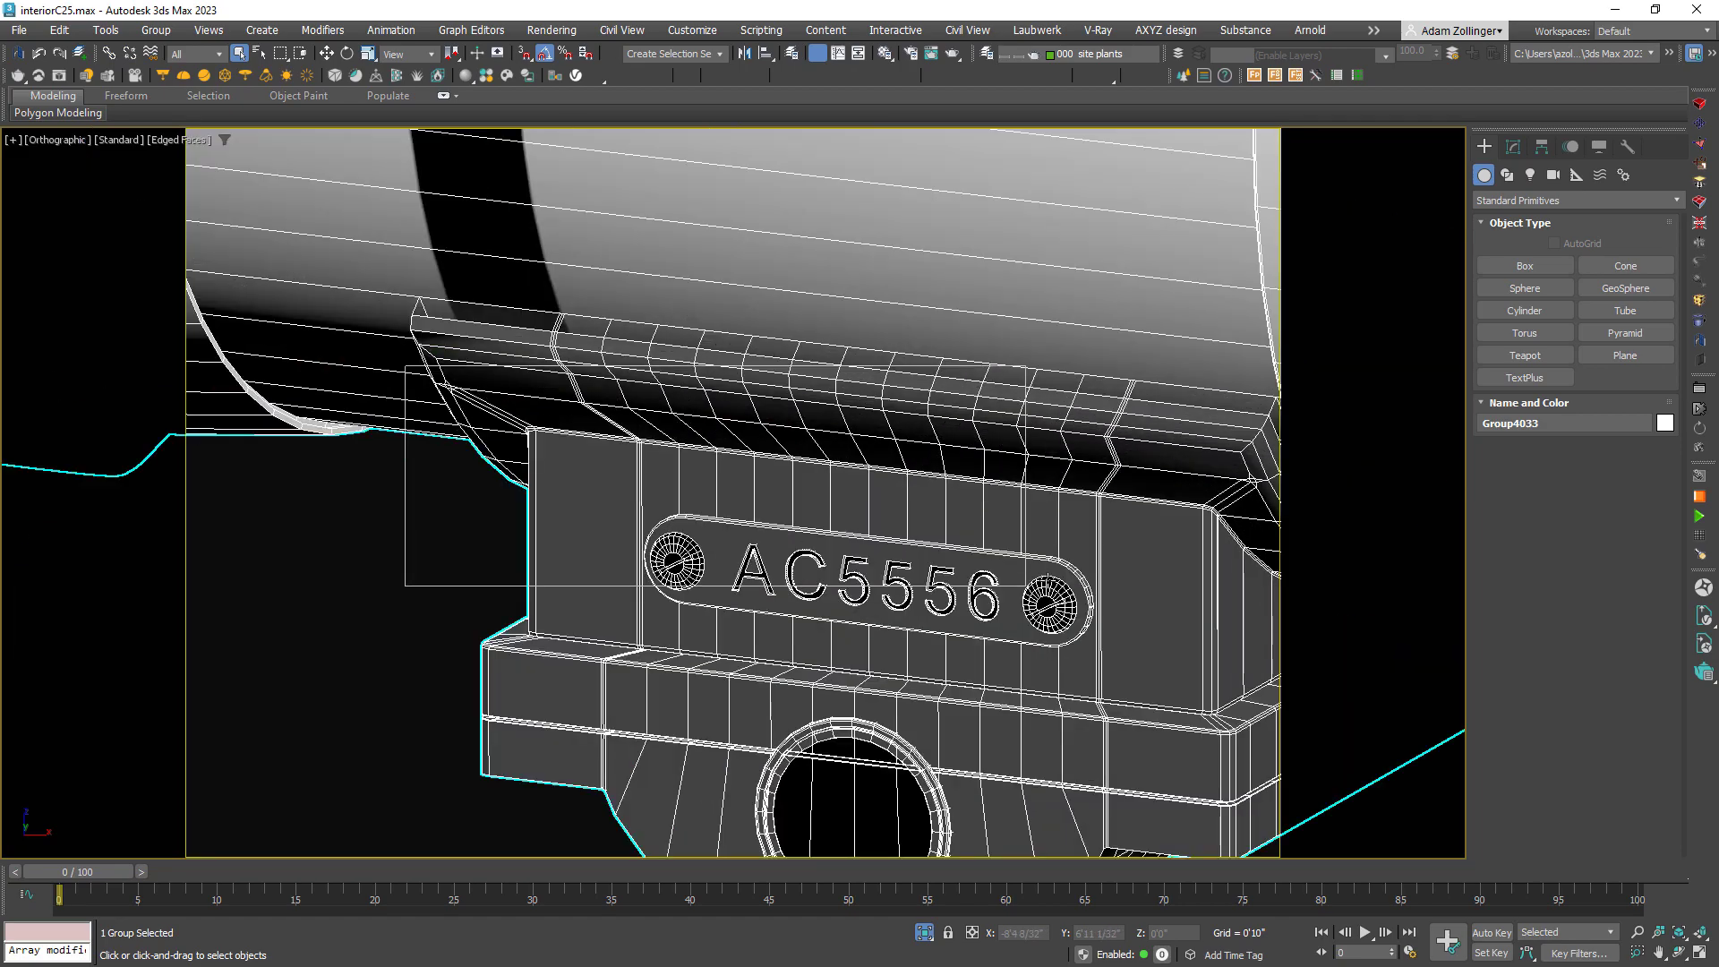
pyautogui.press('F4')
pyautogui.press('F4')
pyautogui.scroll(-8, 1046, 580)
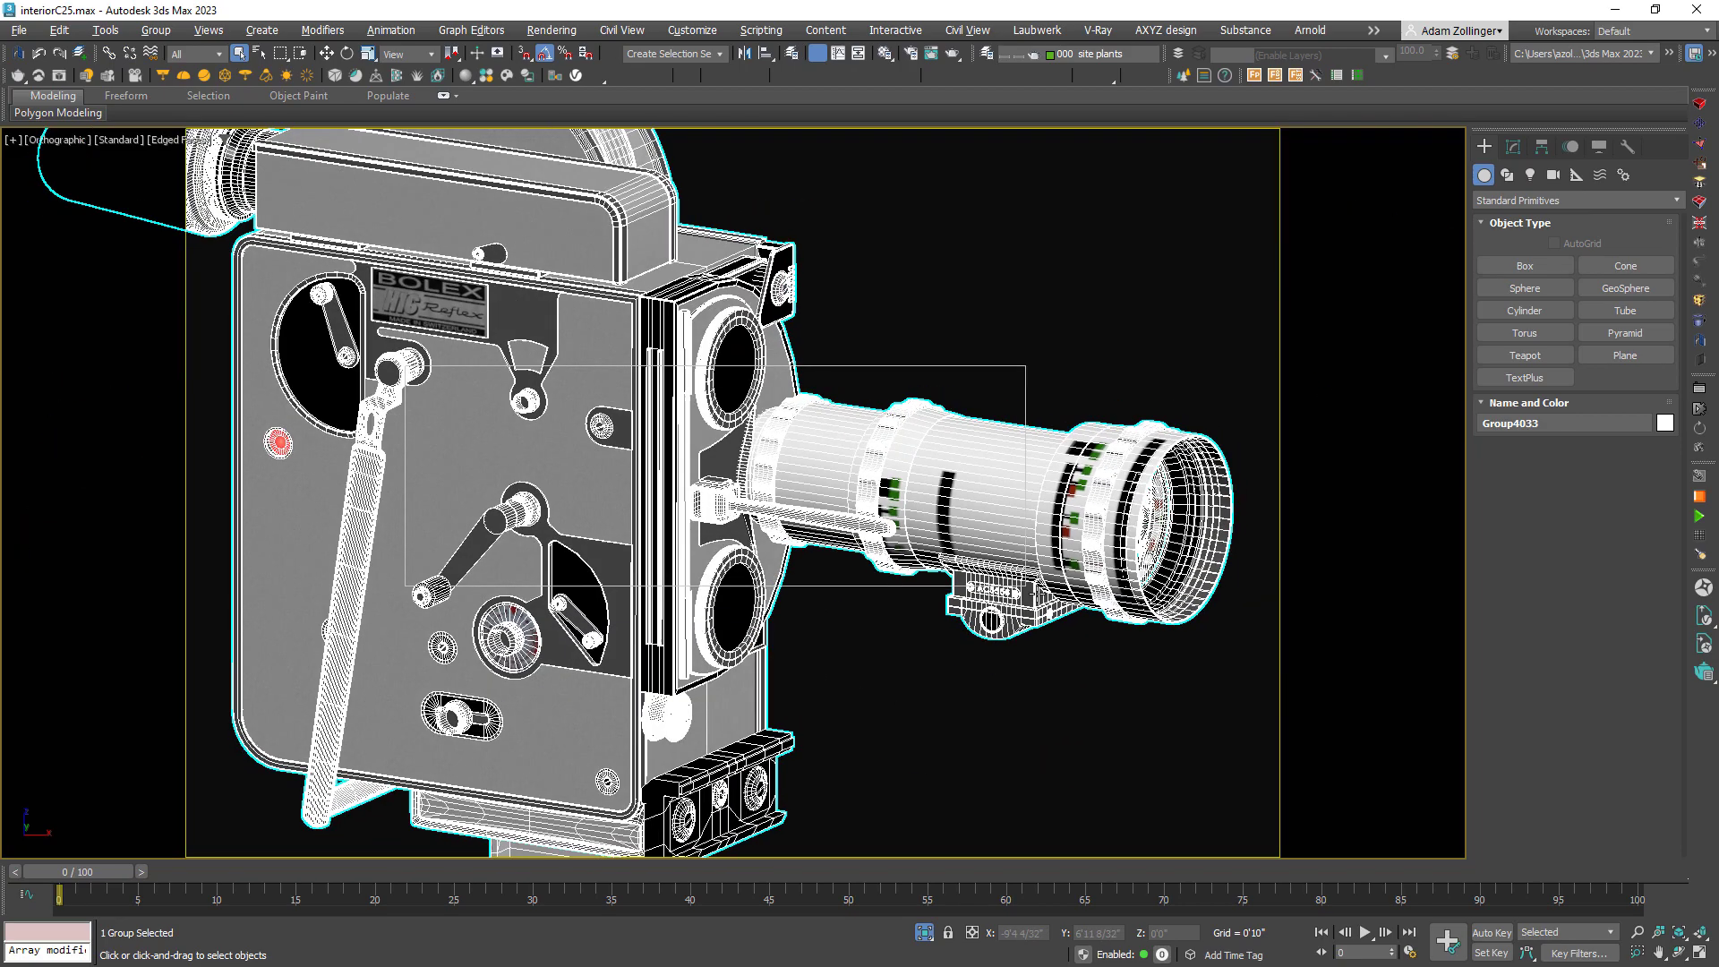
pyautogui.moveTo(1057, 576)
pyautogui.keyDown('alt'); pyautogui.mouseDown(button='middle')
pyautogui.moveTo(877, 580)
pyautogui.moveTo(1158, 576)
pyautogui.moveTo(979, 535)
pyautogui.moveTo(1044, 587)
pyautogui.mouseUp(button='middle'); pyautogui.keyUp('alt')
pyautogui.scroll(-2, 1159, 576)
pyautogui.scroll(-5, 980, 535)
# - Go to 3D Models > Furniture > Accessories > Electronics & appliances and scroll through its models
pyautogui.scroll(4, 1044, 587)
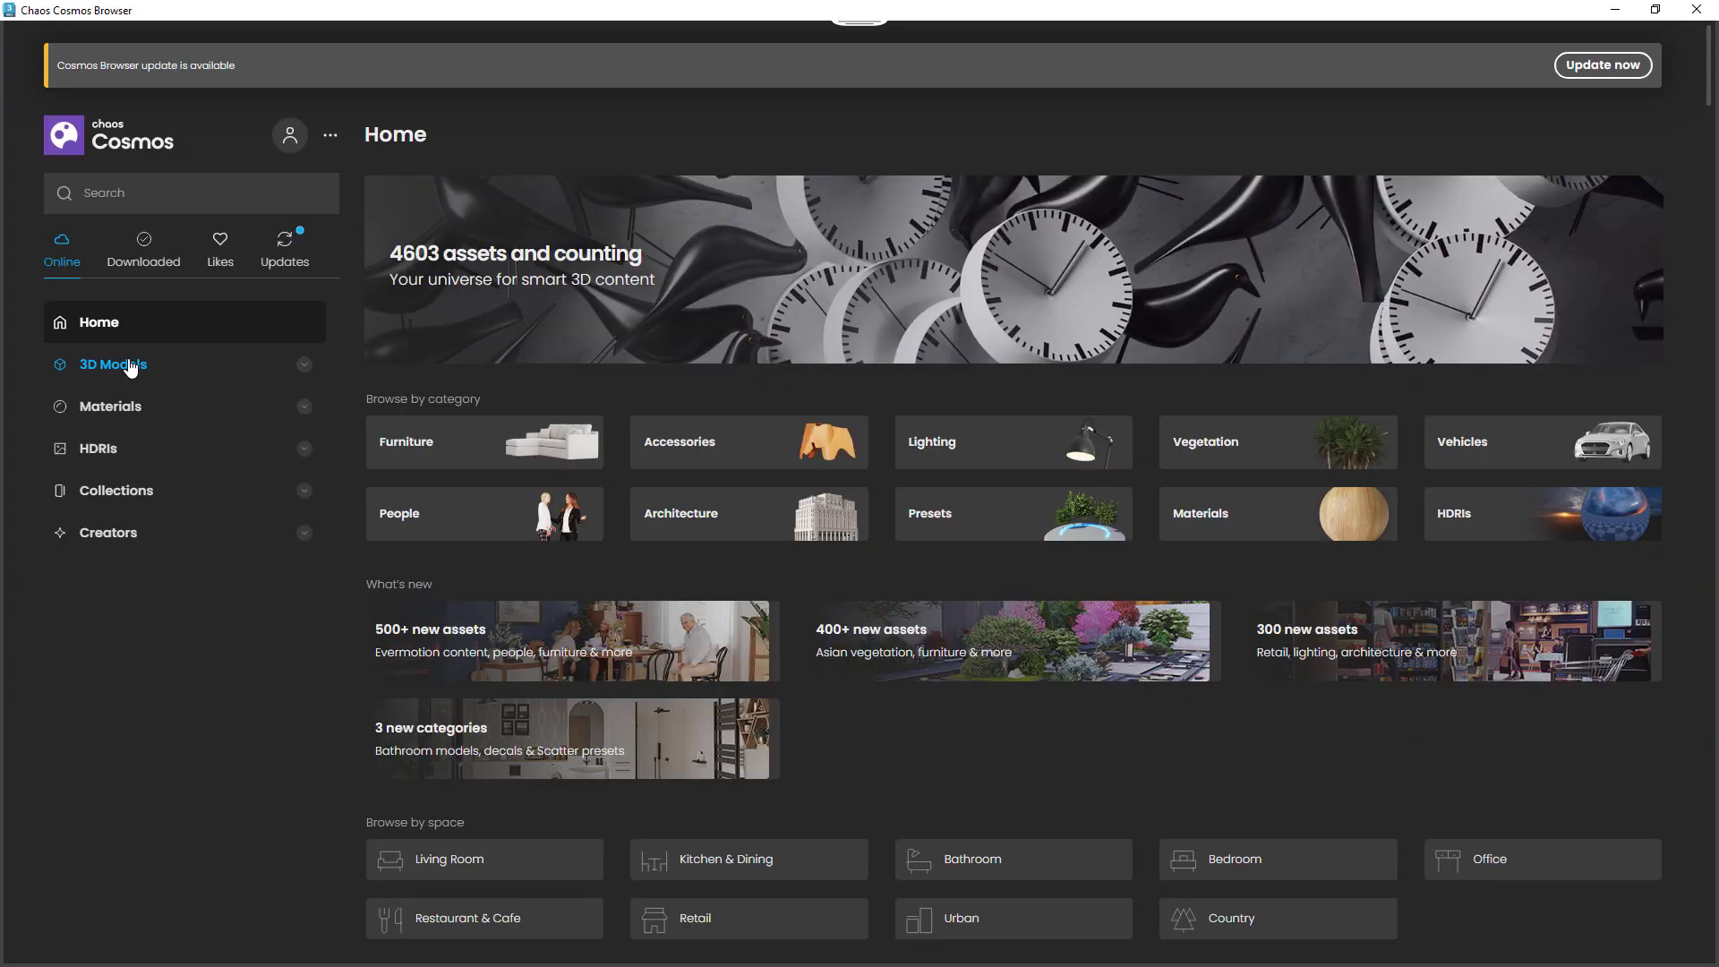
pyautogui.click(112, 363)
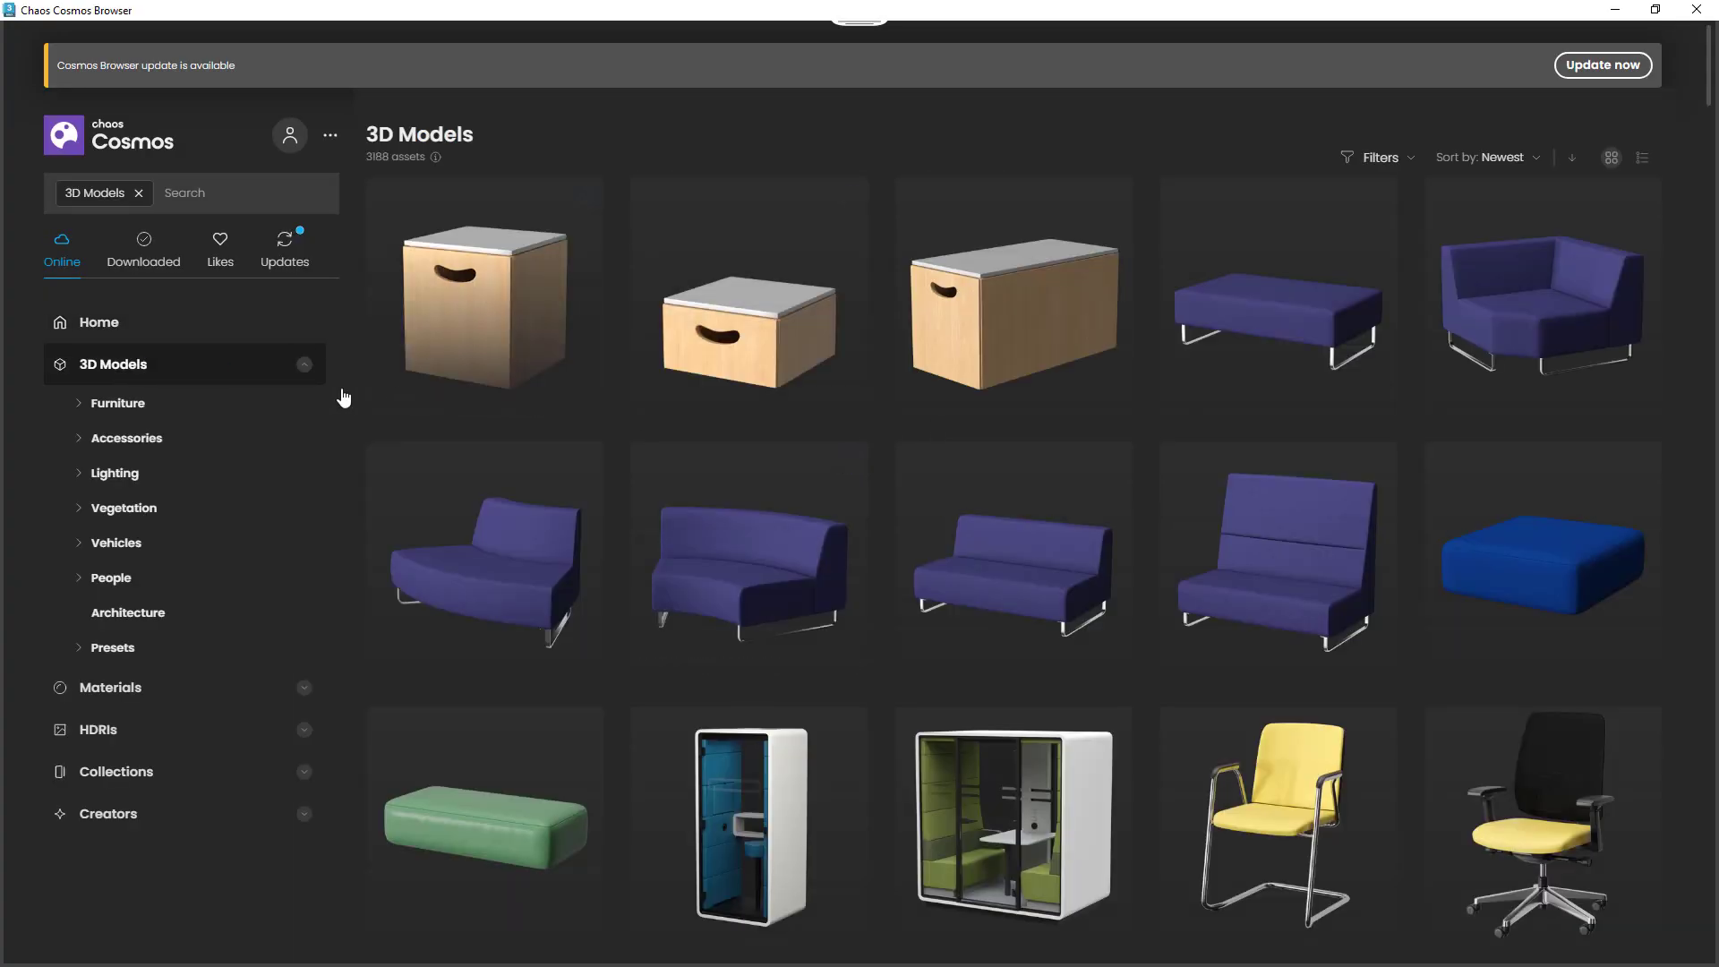
pyautogui.click(118, 403)
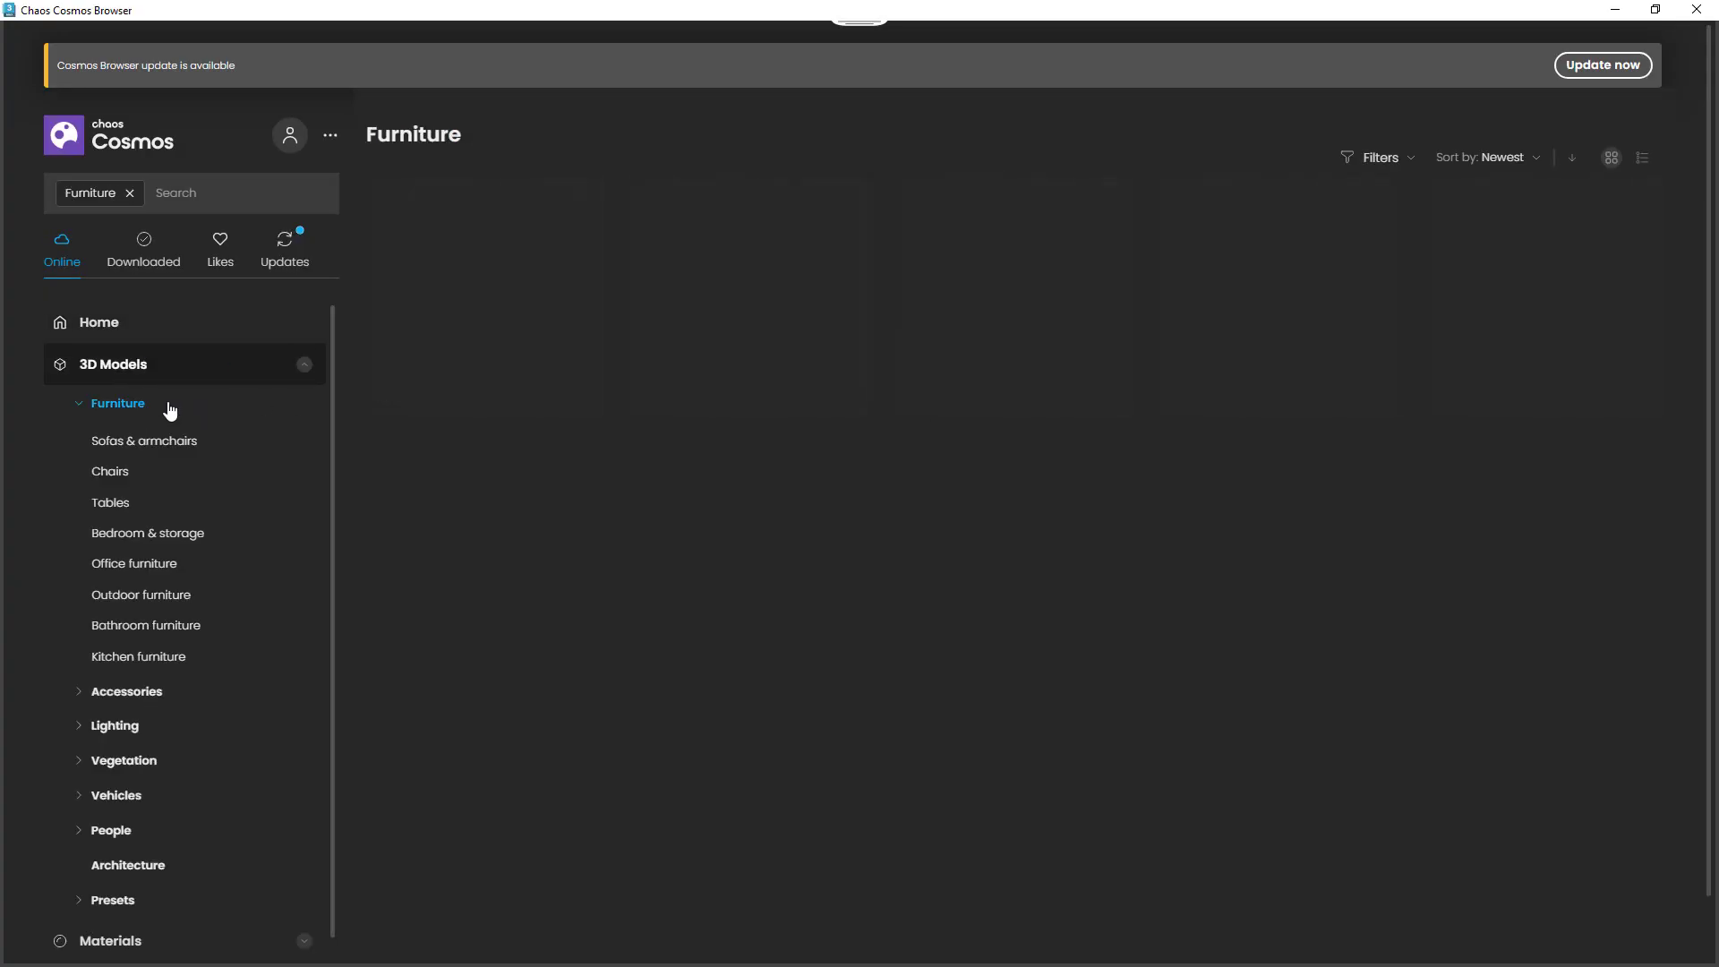
pyautogui.click(81, 409)
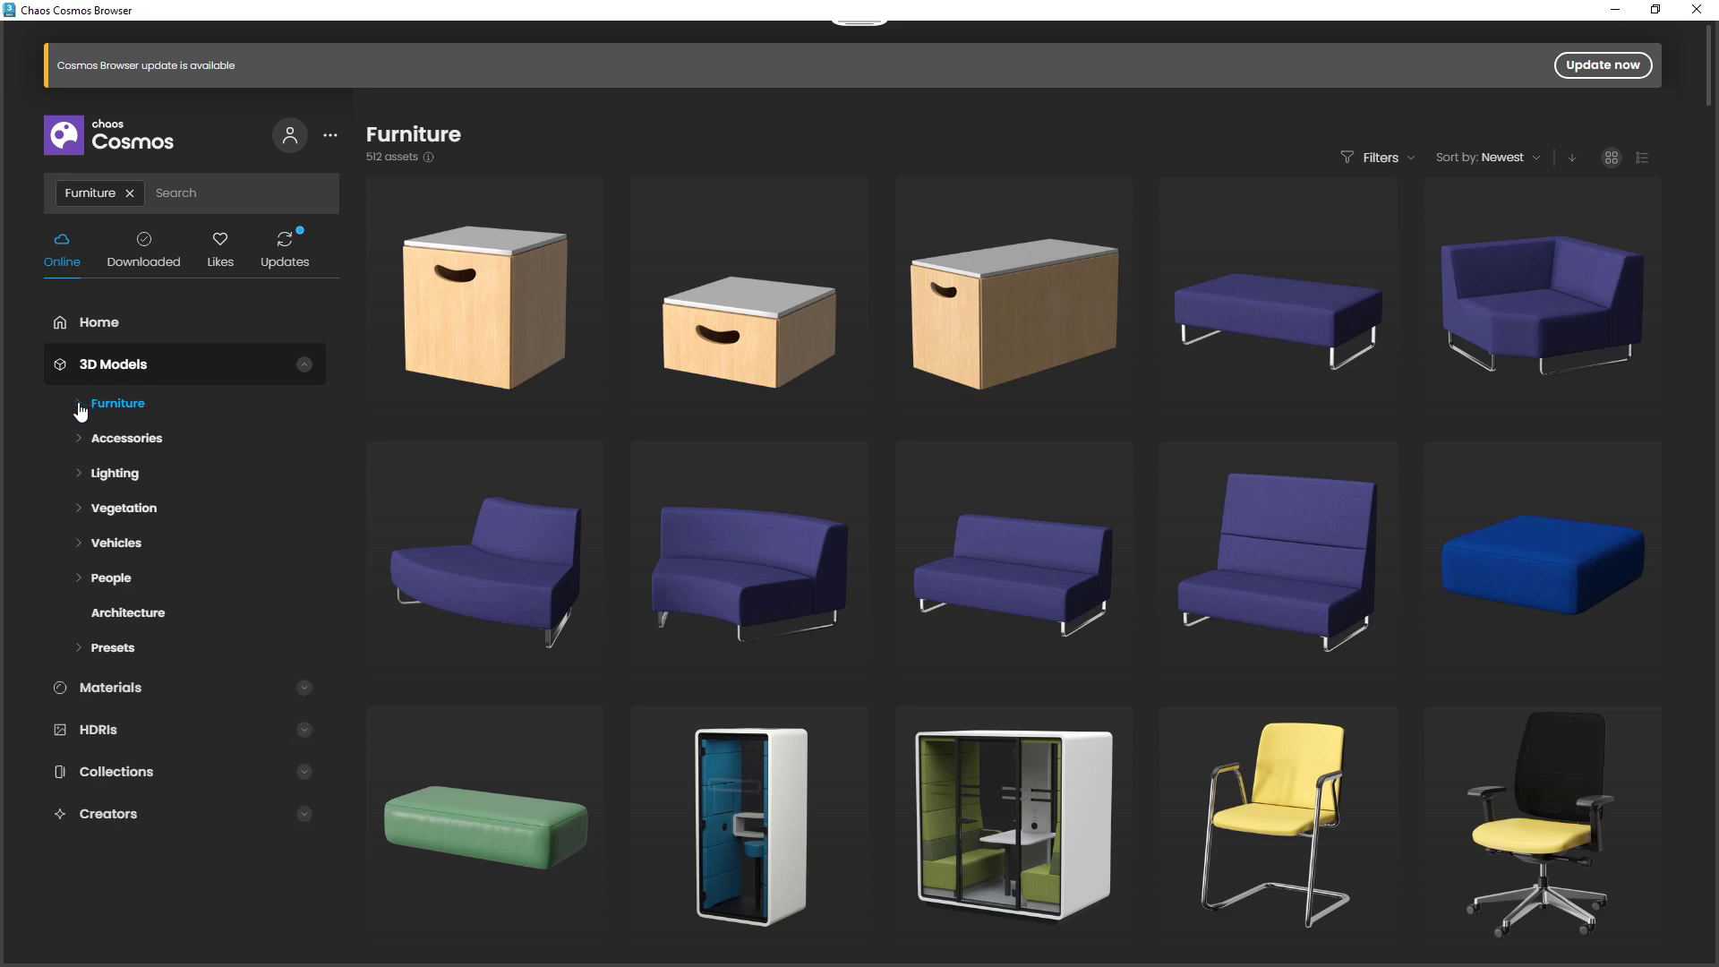
pyautogui.click(122, 448)
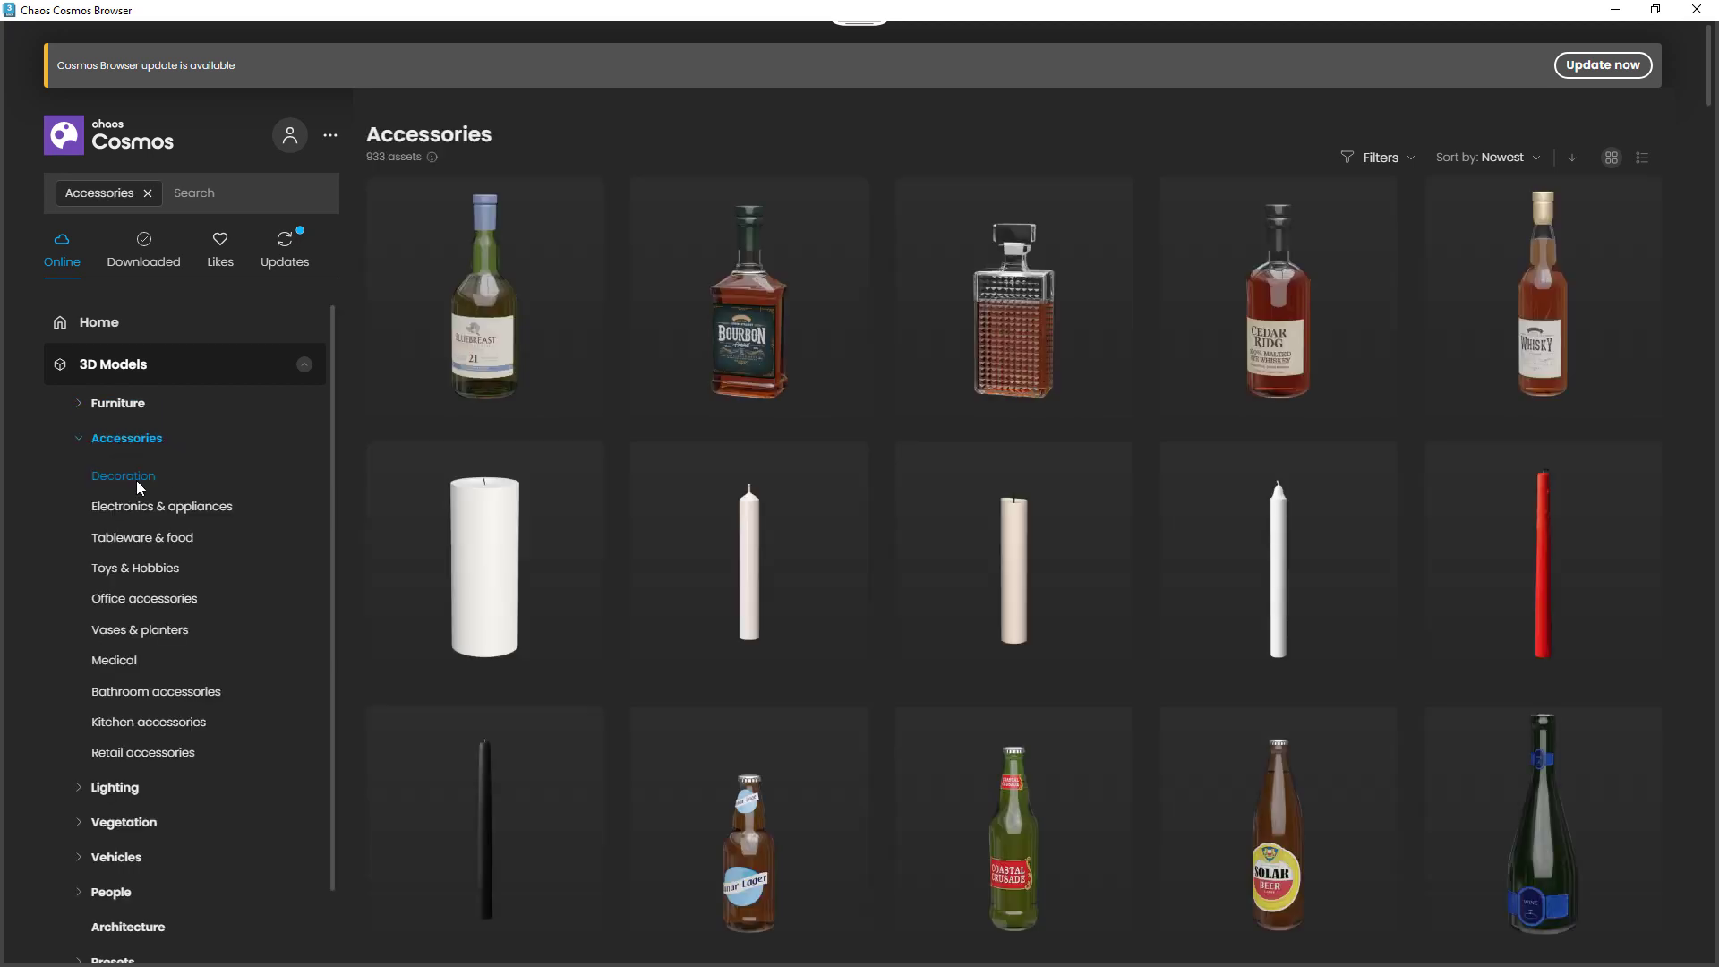
pyautogui.click(151, 506)
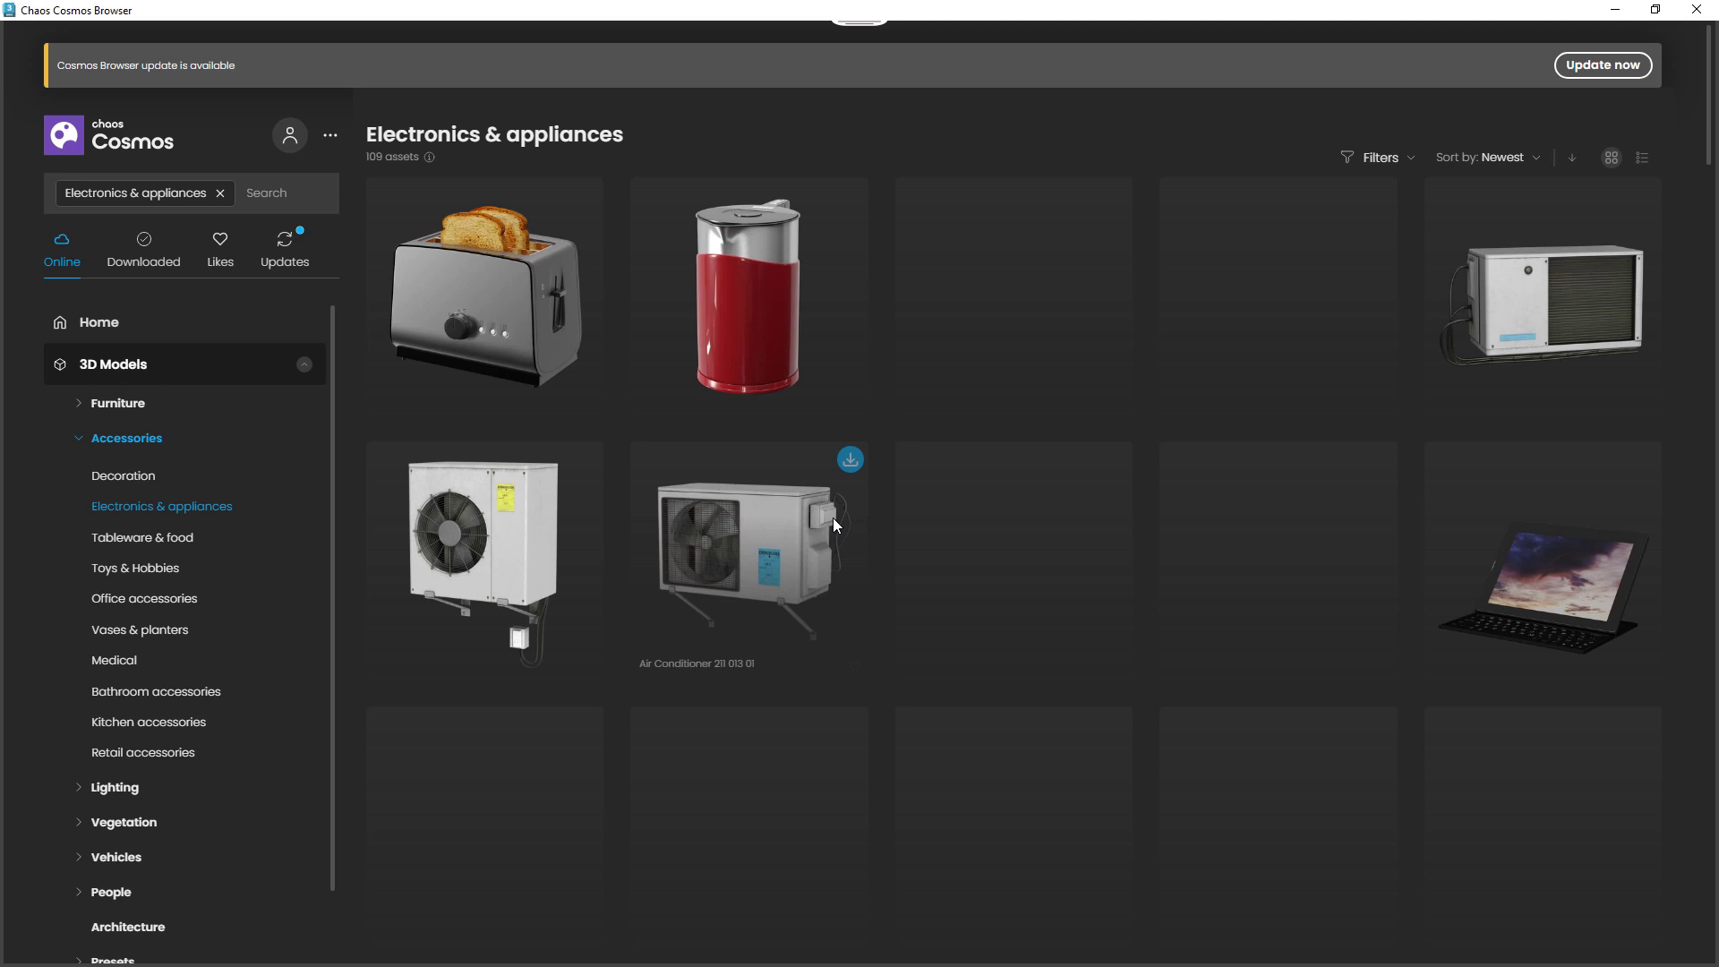
pyautogui.scroll(-5, 832, 528)
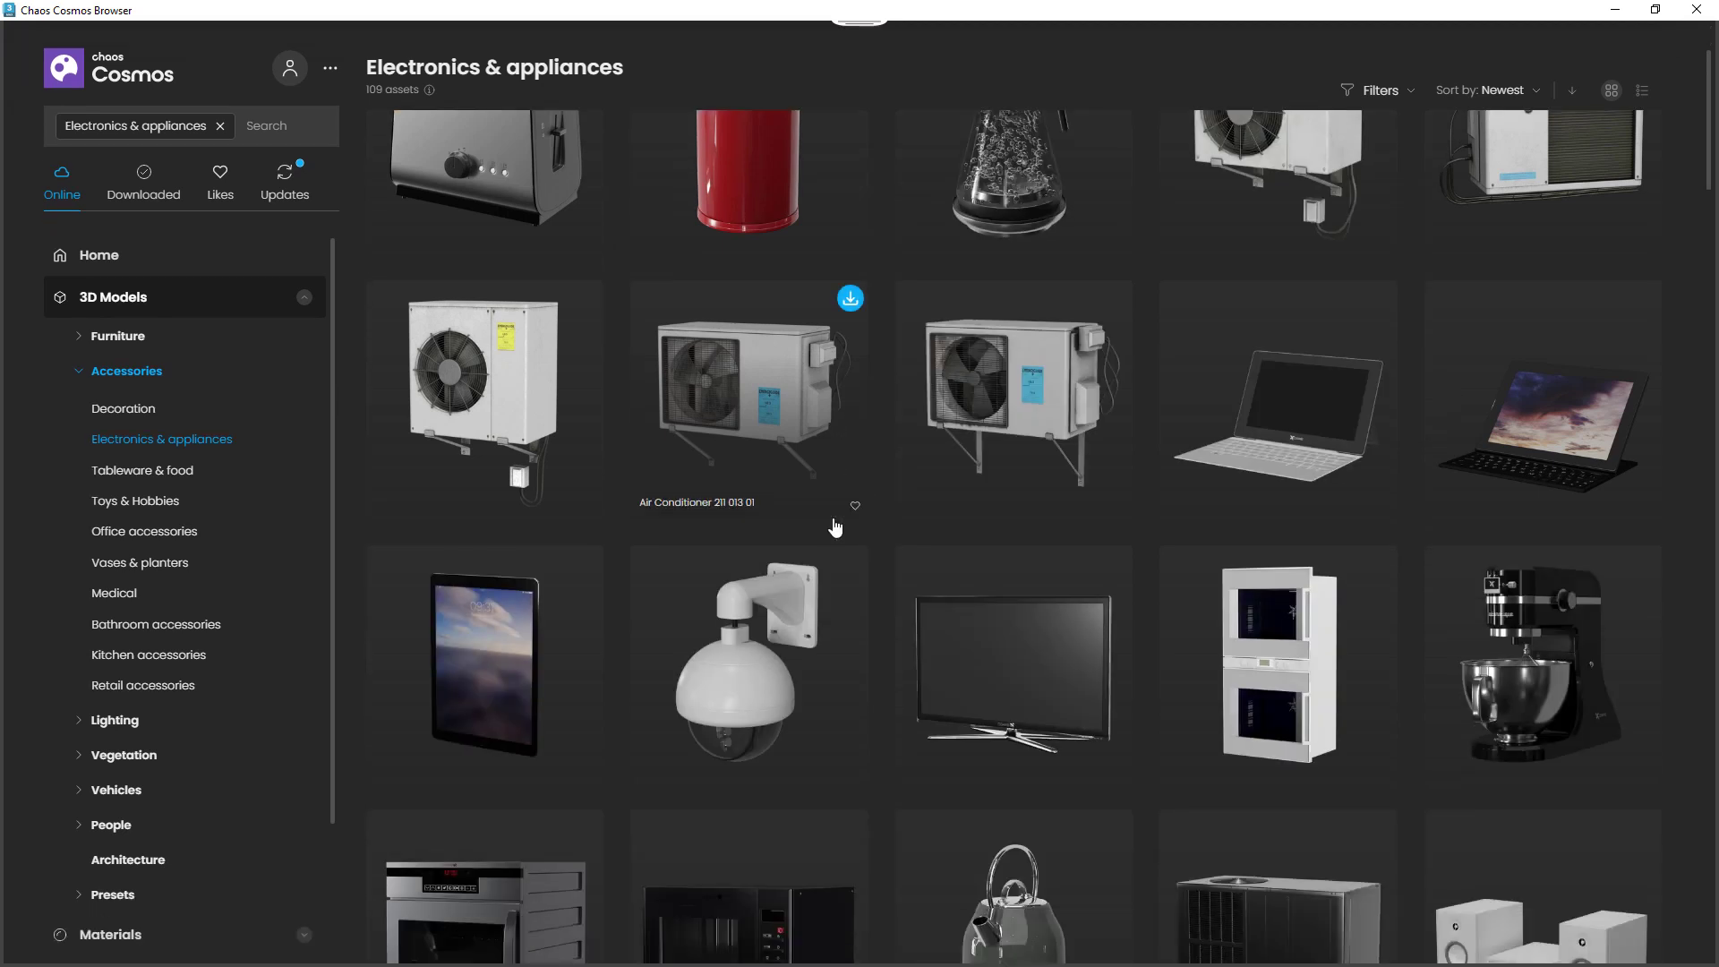
pyautogui.scroll(-3, 940, 539)
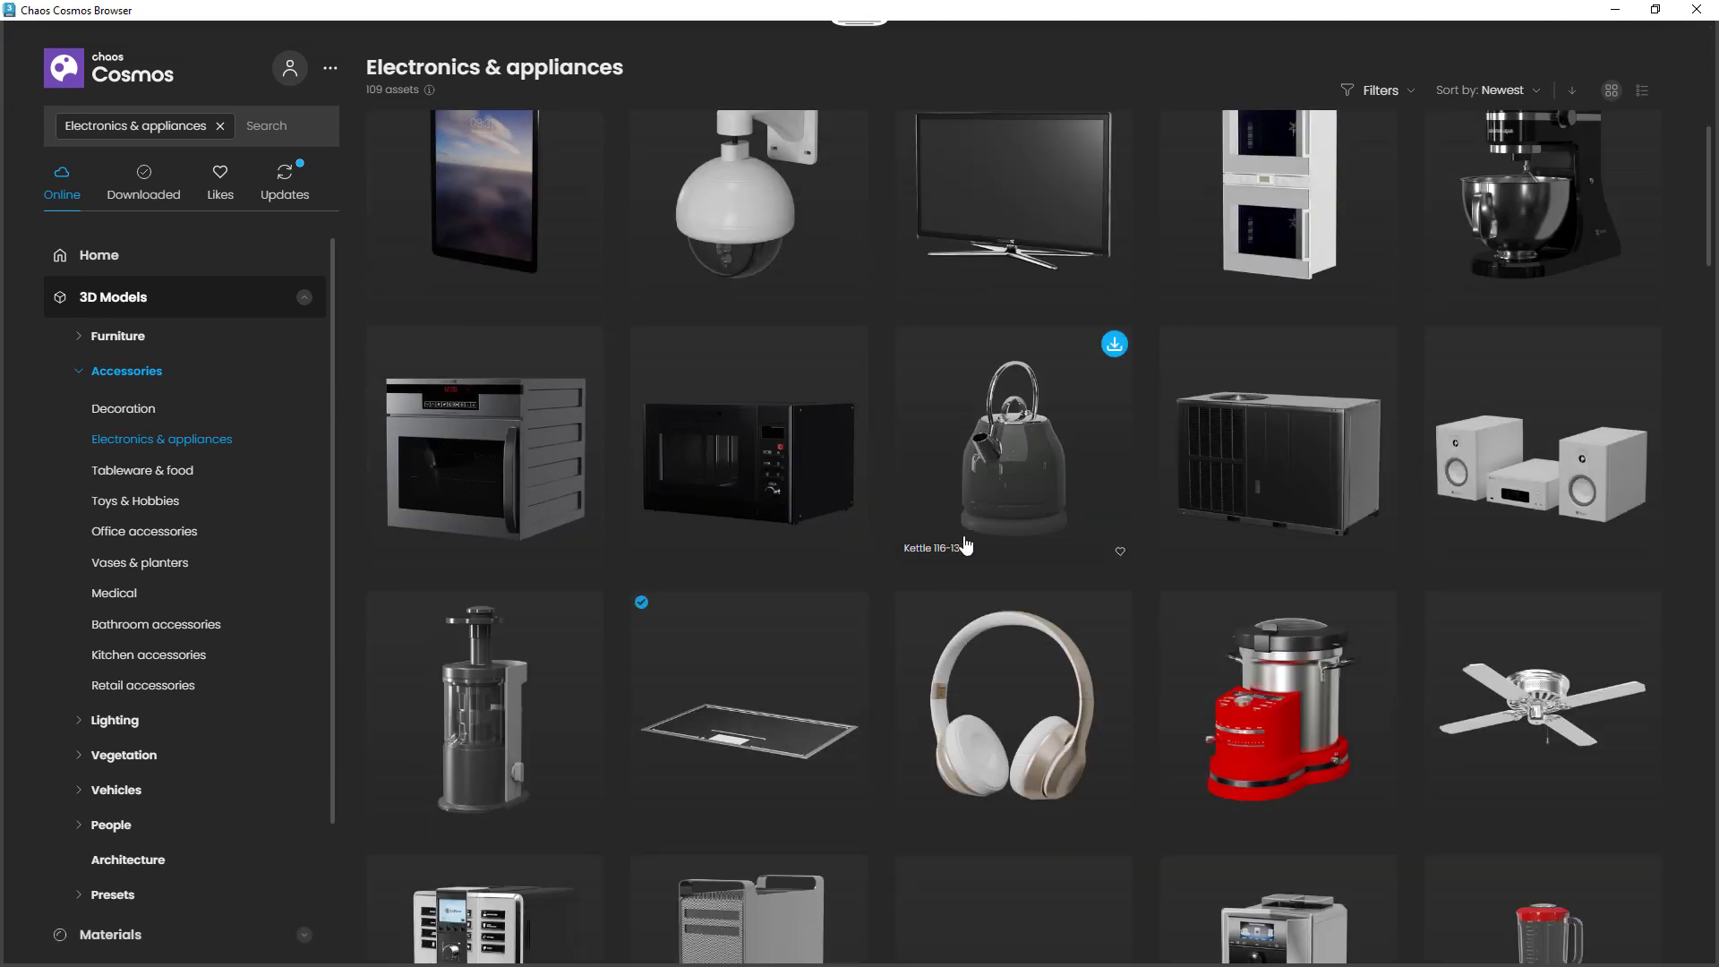
pyautogui.scroll(-5, 966, 546)
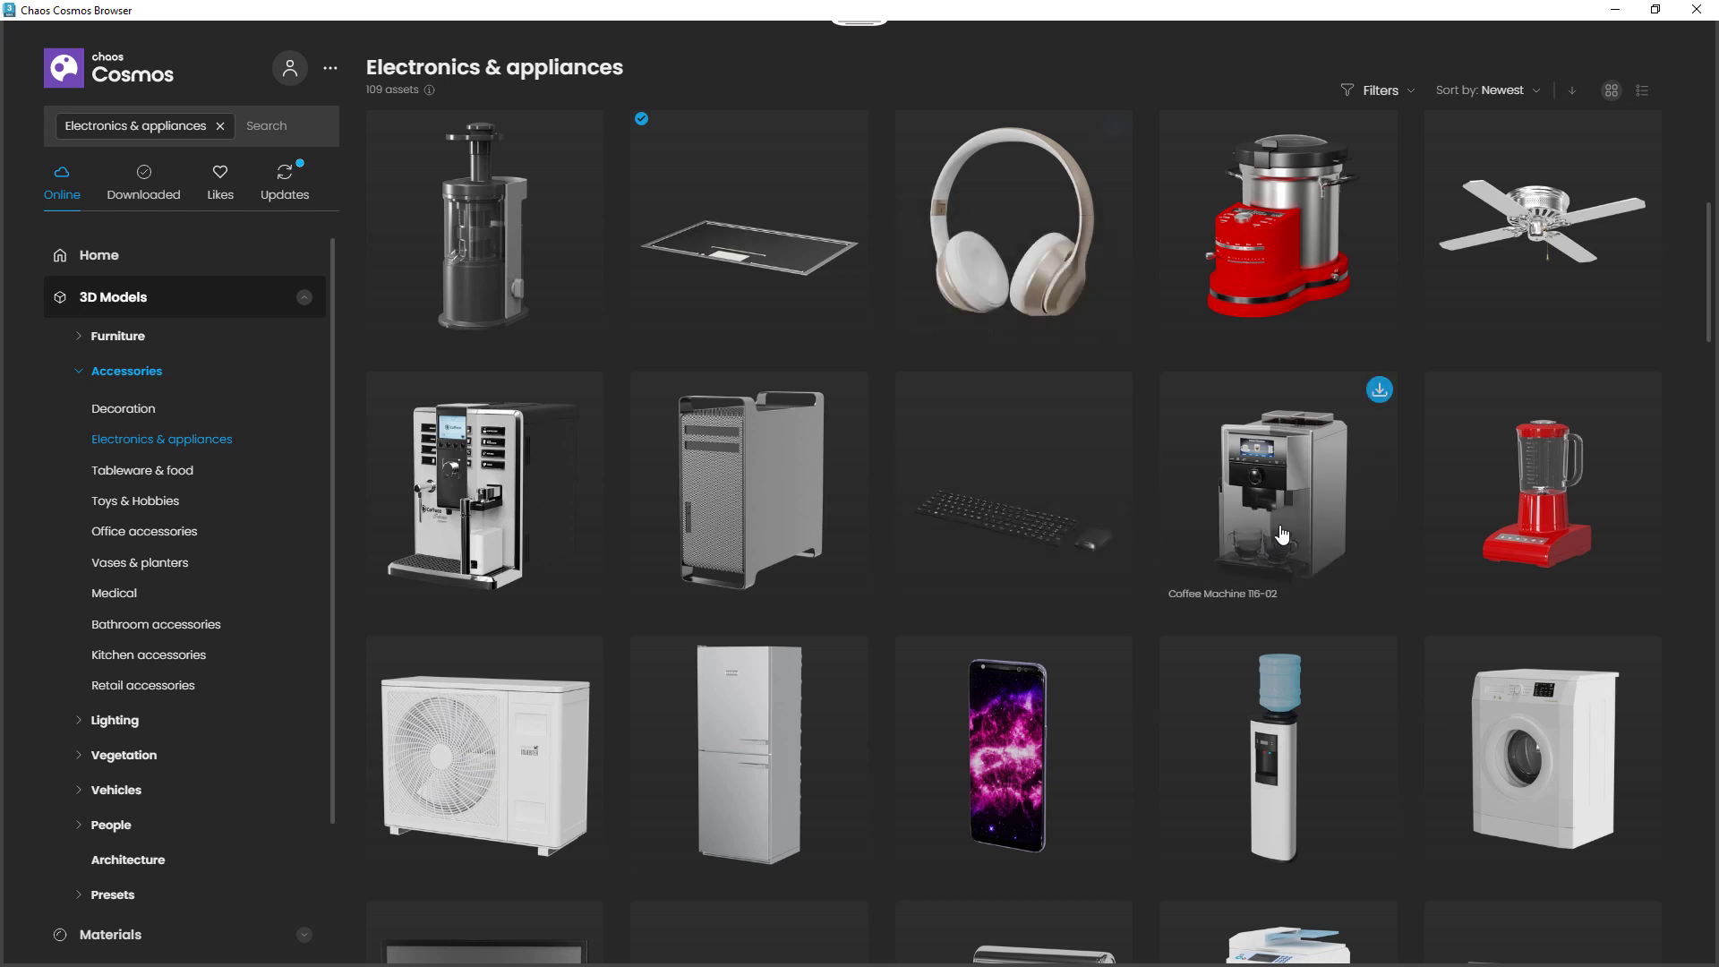
pyautogui.scroll(-6, 1282, 534)
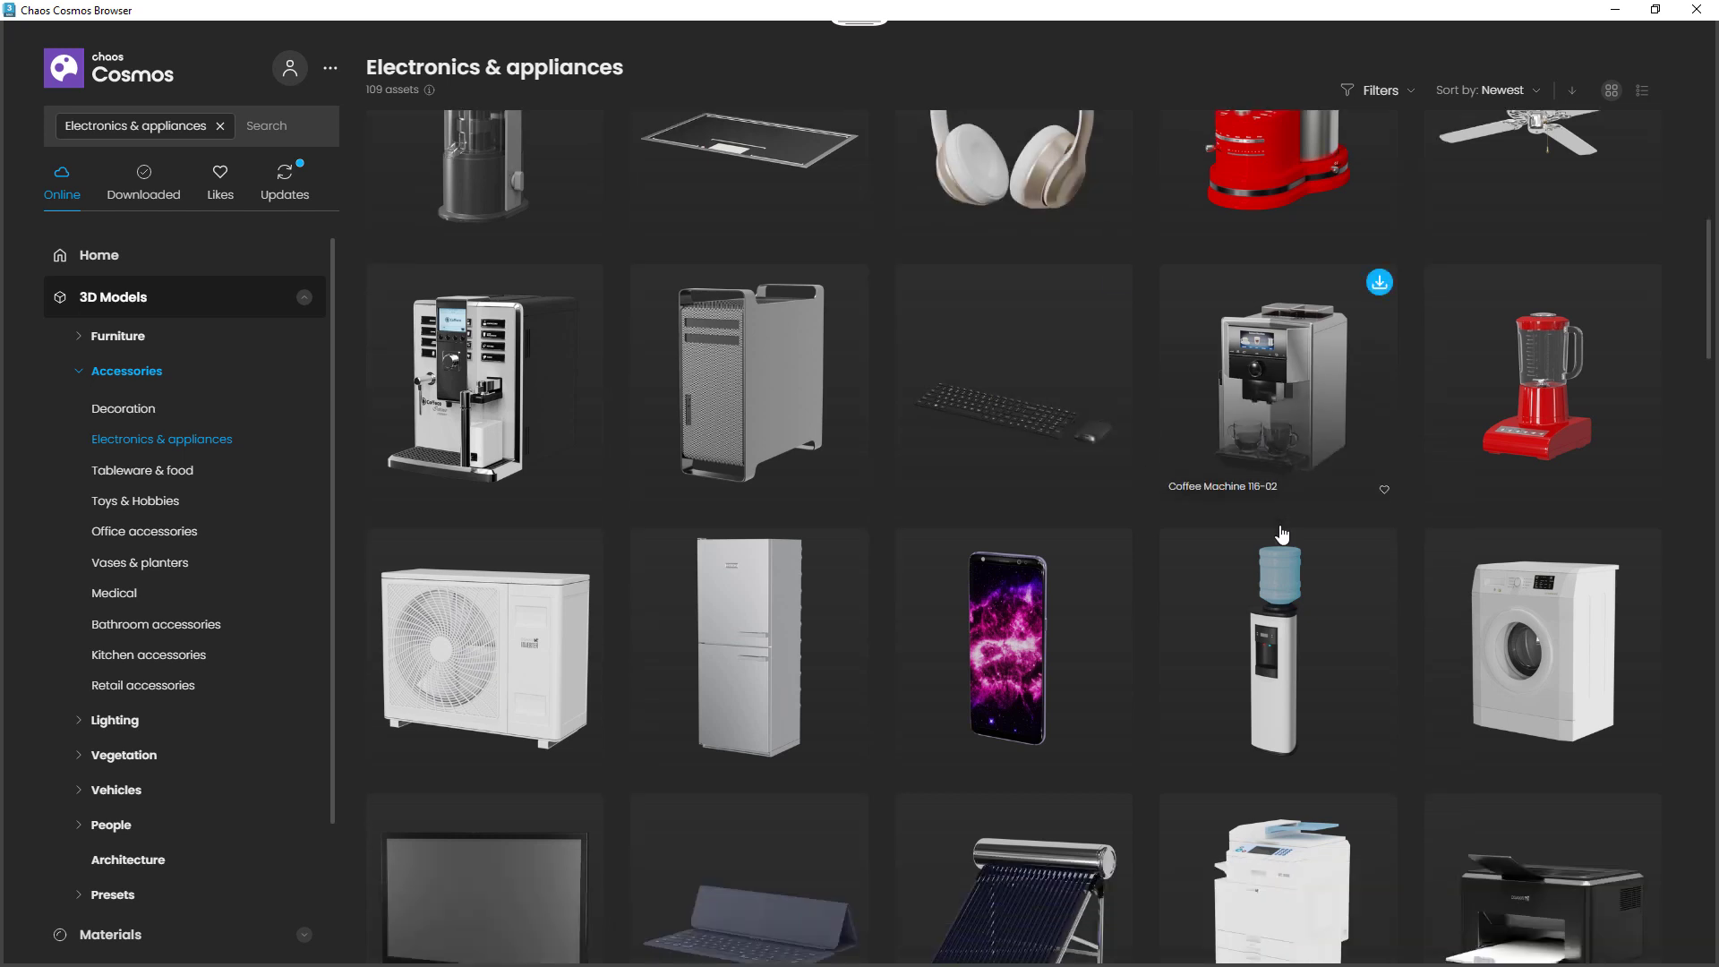
pyautogui.scroll(-5, 1282, 534)
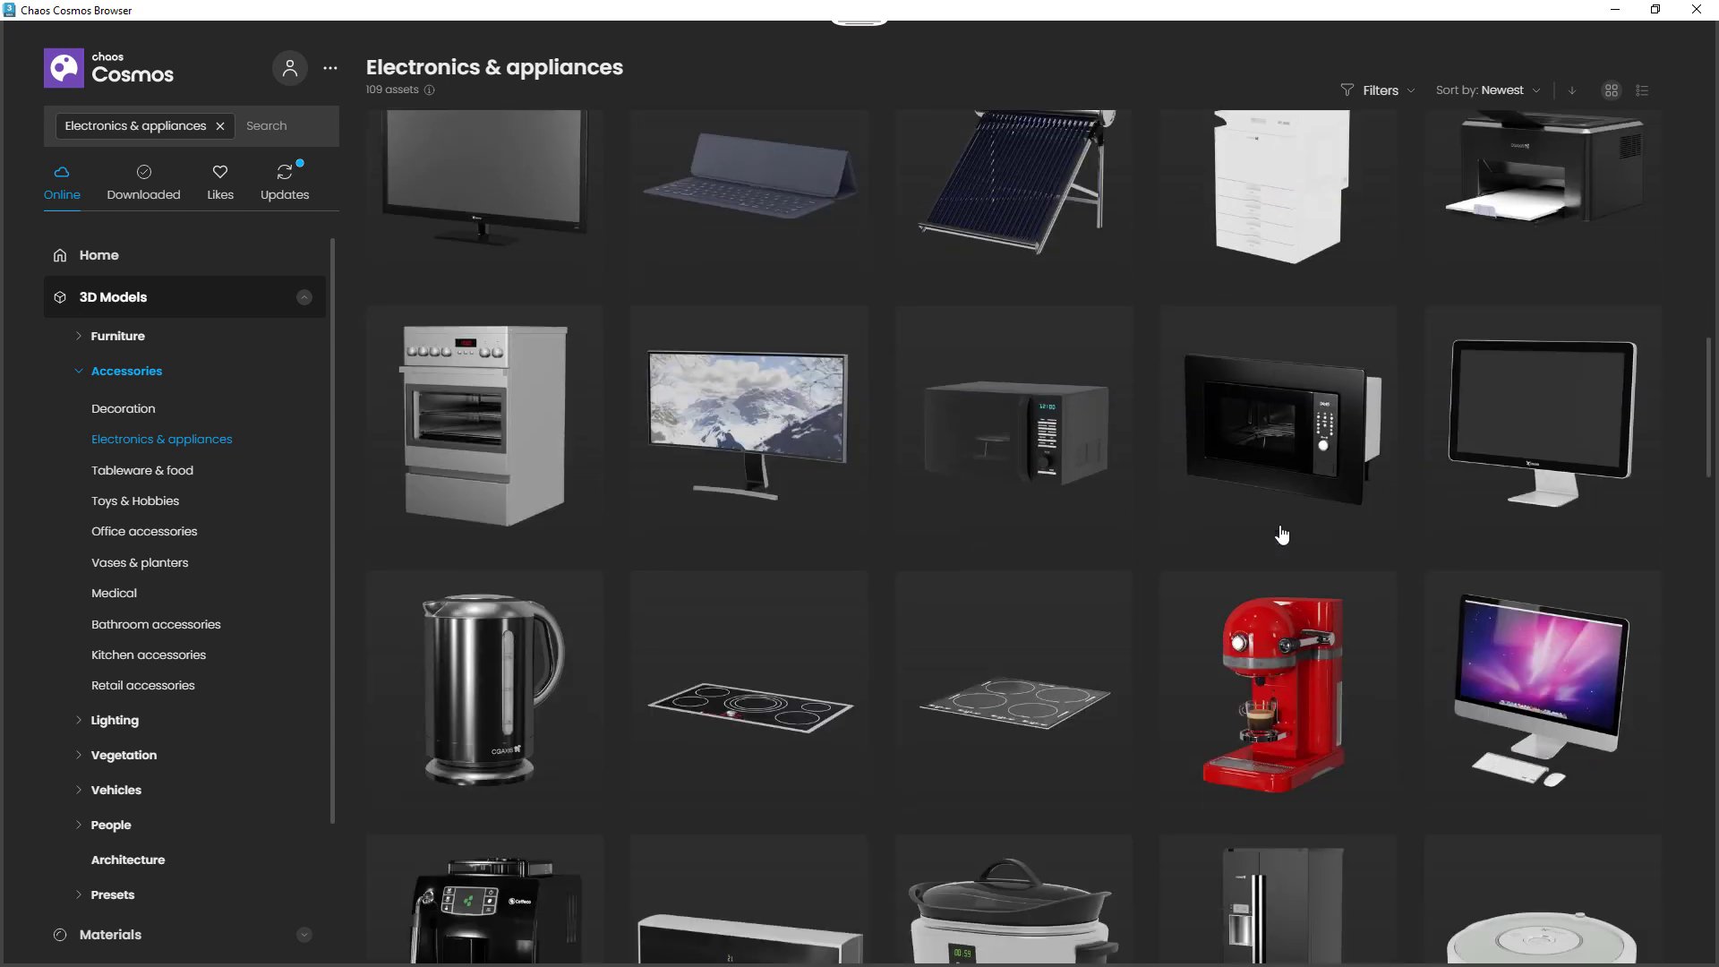
pyautogui.scroll(-1, 1282, 535)
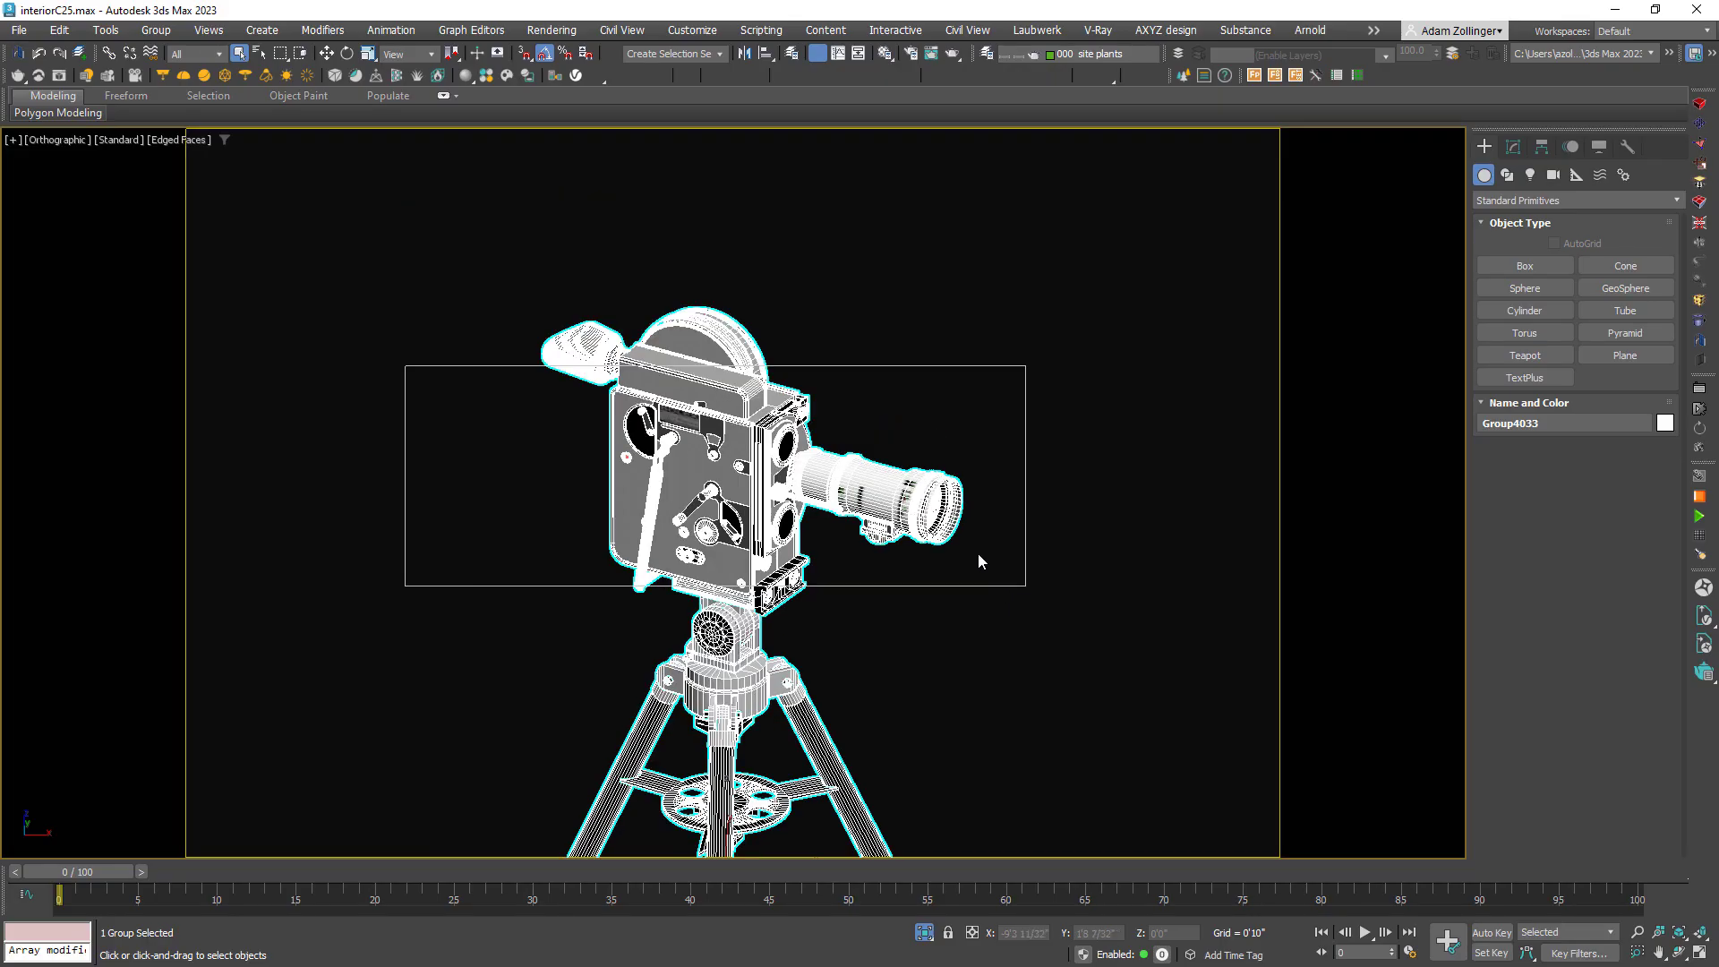
pyautogui.click(978, 555)
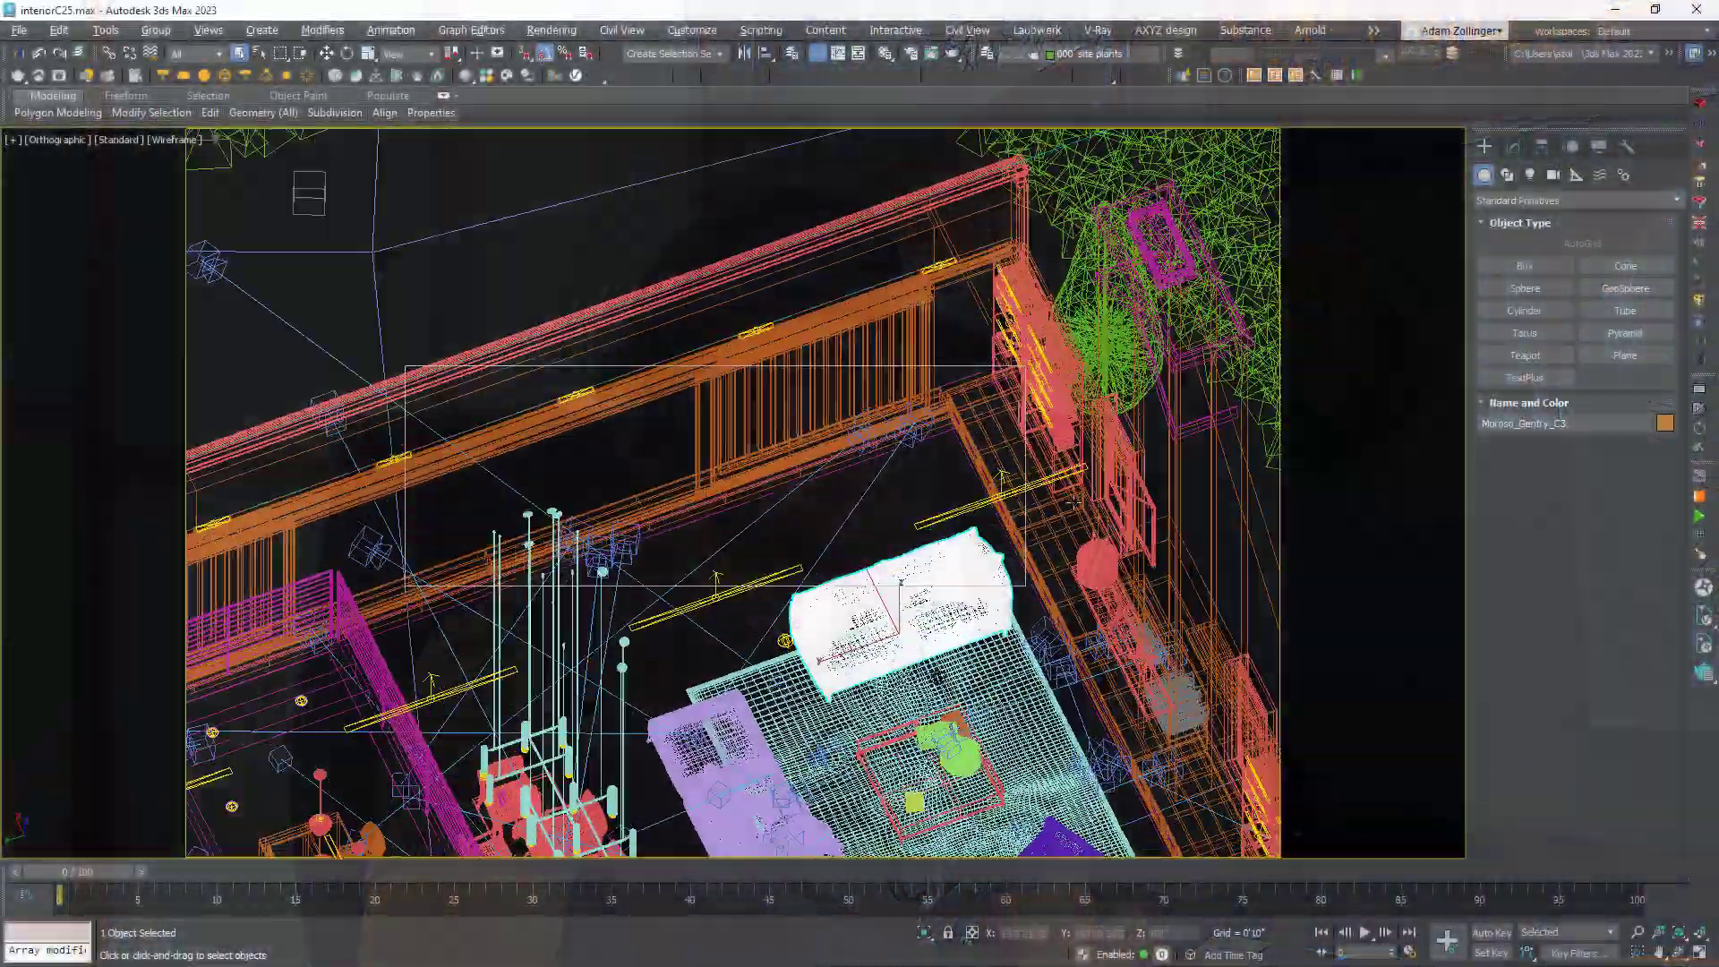
pyautogui.scroll(8, 1009, 454)
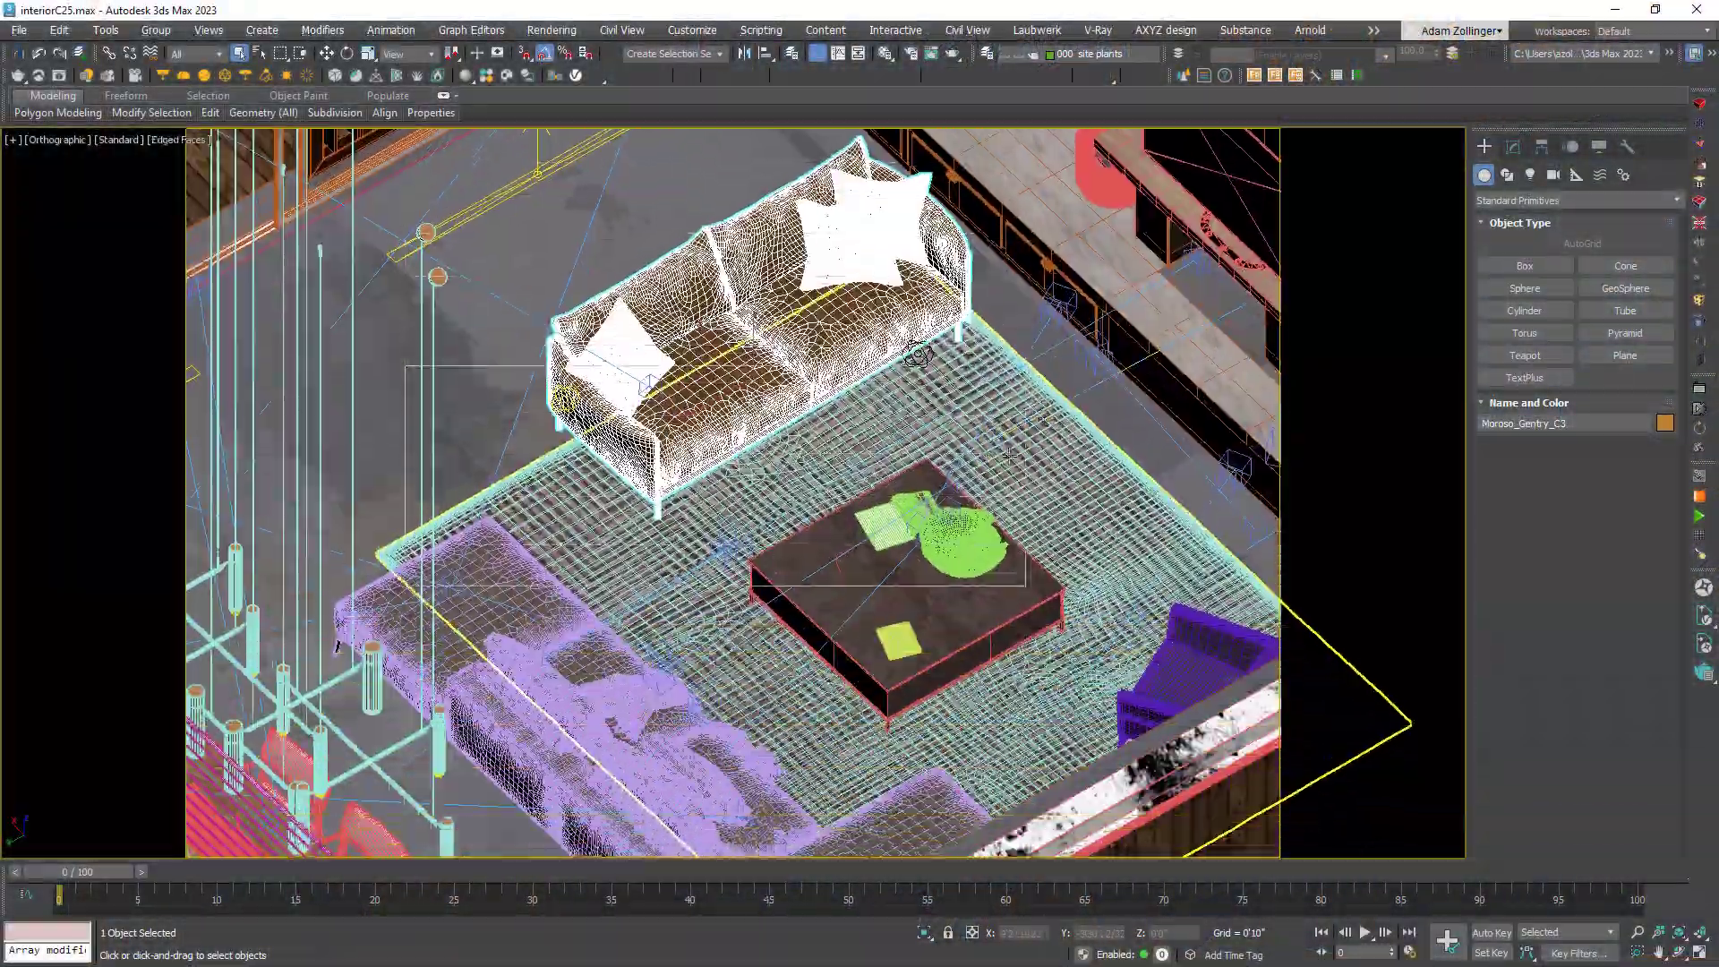
pyautogui.scroll(5, 1009, 454)
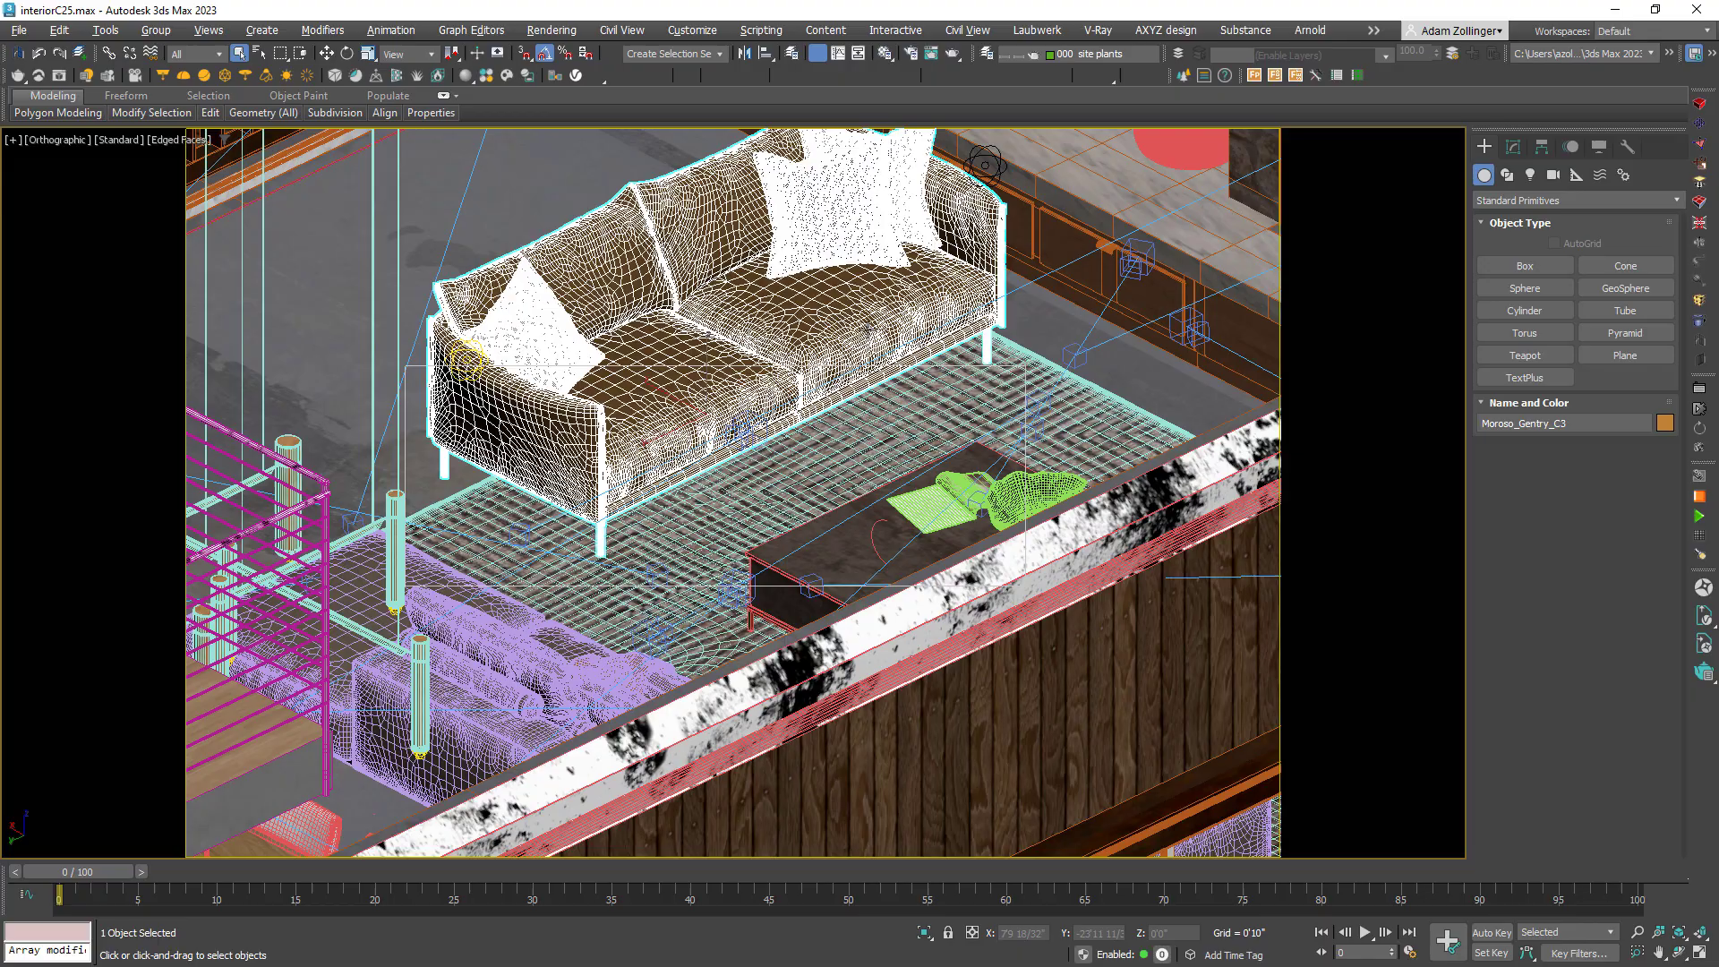
pyautogui.hotkey('alt', 'q')
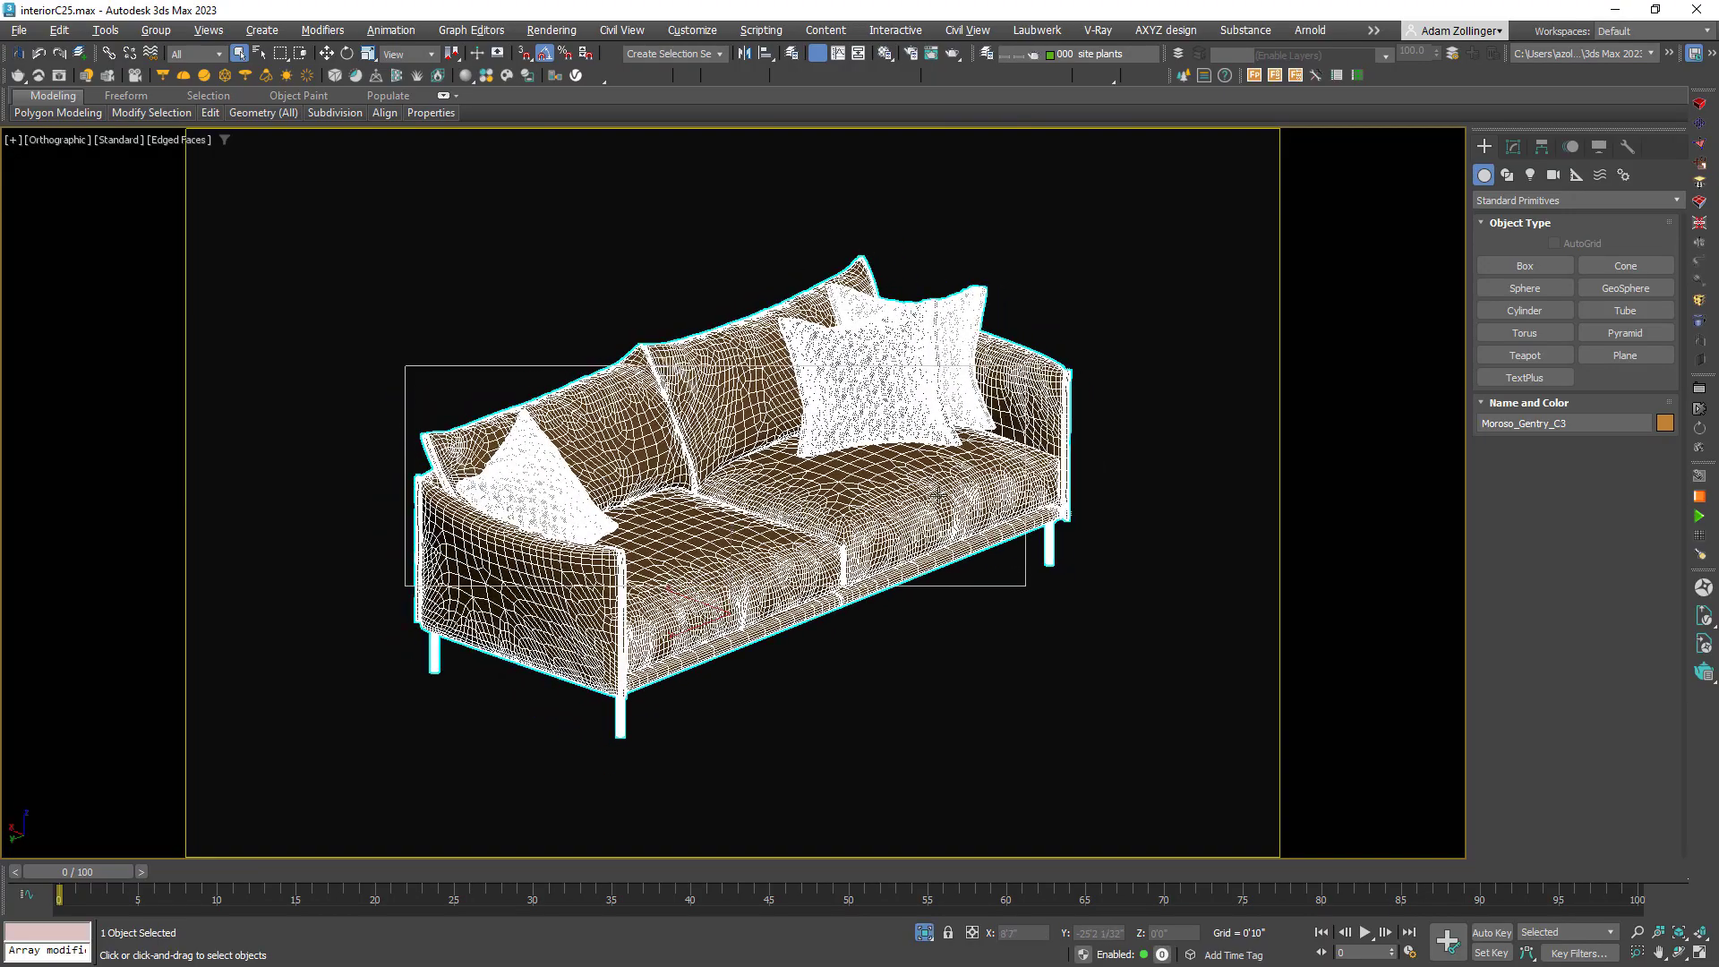
pyautogui.scroll(8, 935, 507)
pyautogui.scroll(-6, 935, 483)
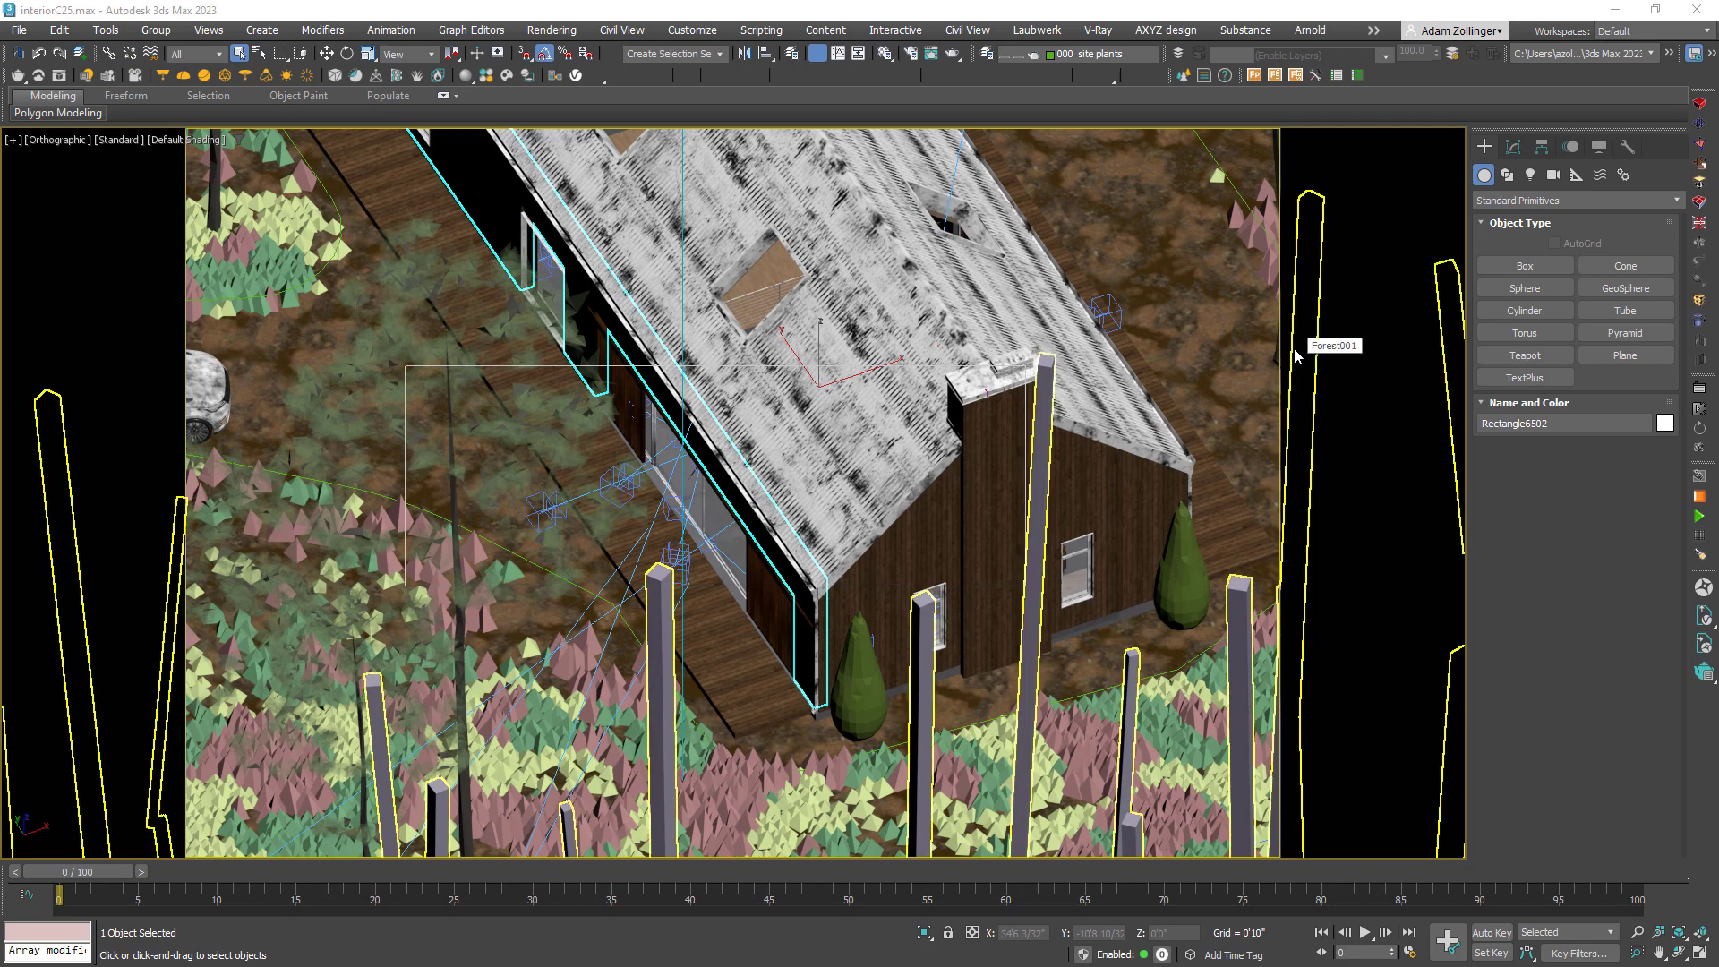
pyautogui.scroll(5, 943, 671)
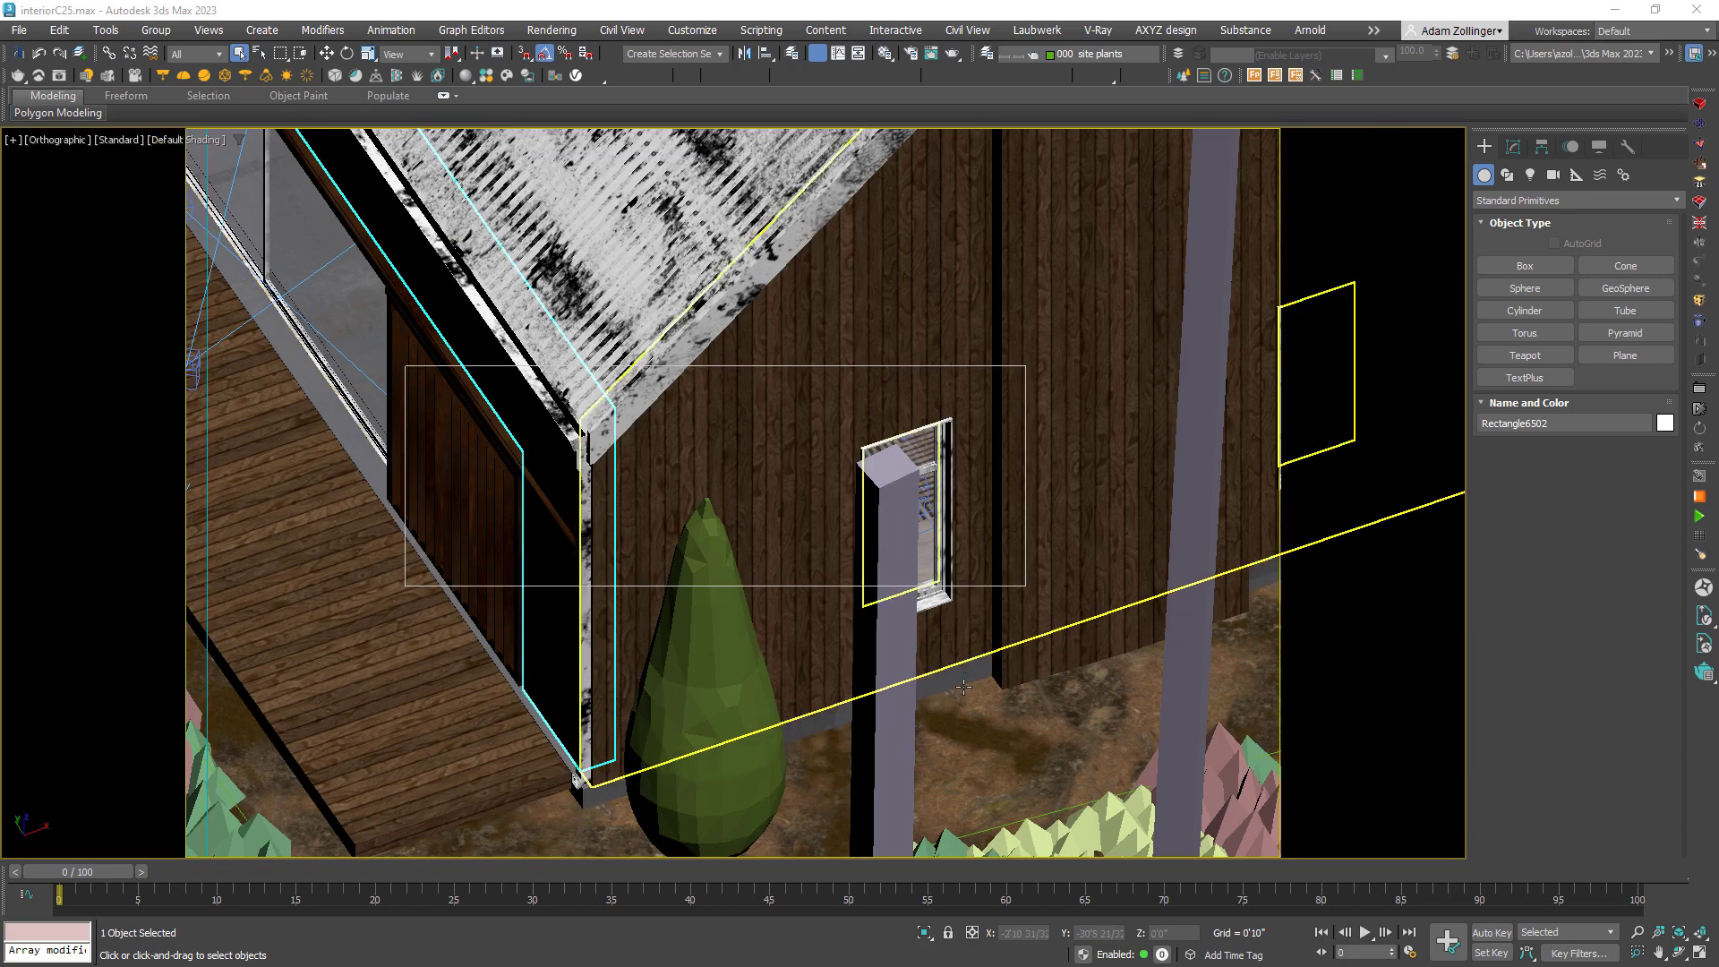
# - Isolate the Rectangle002 floor slab in Top view and eyedrop its concreteFloor material
pyautogui.click(957, 677)
pyautogui.hotkey('alt', 'q')
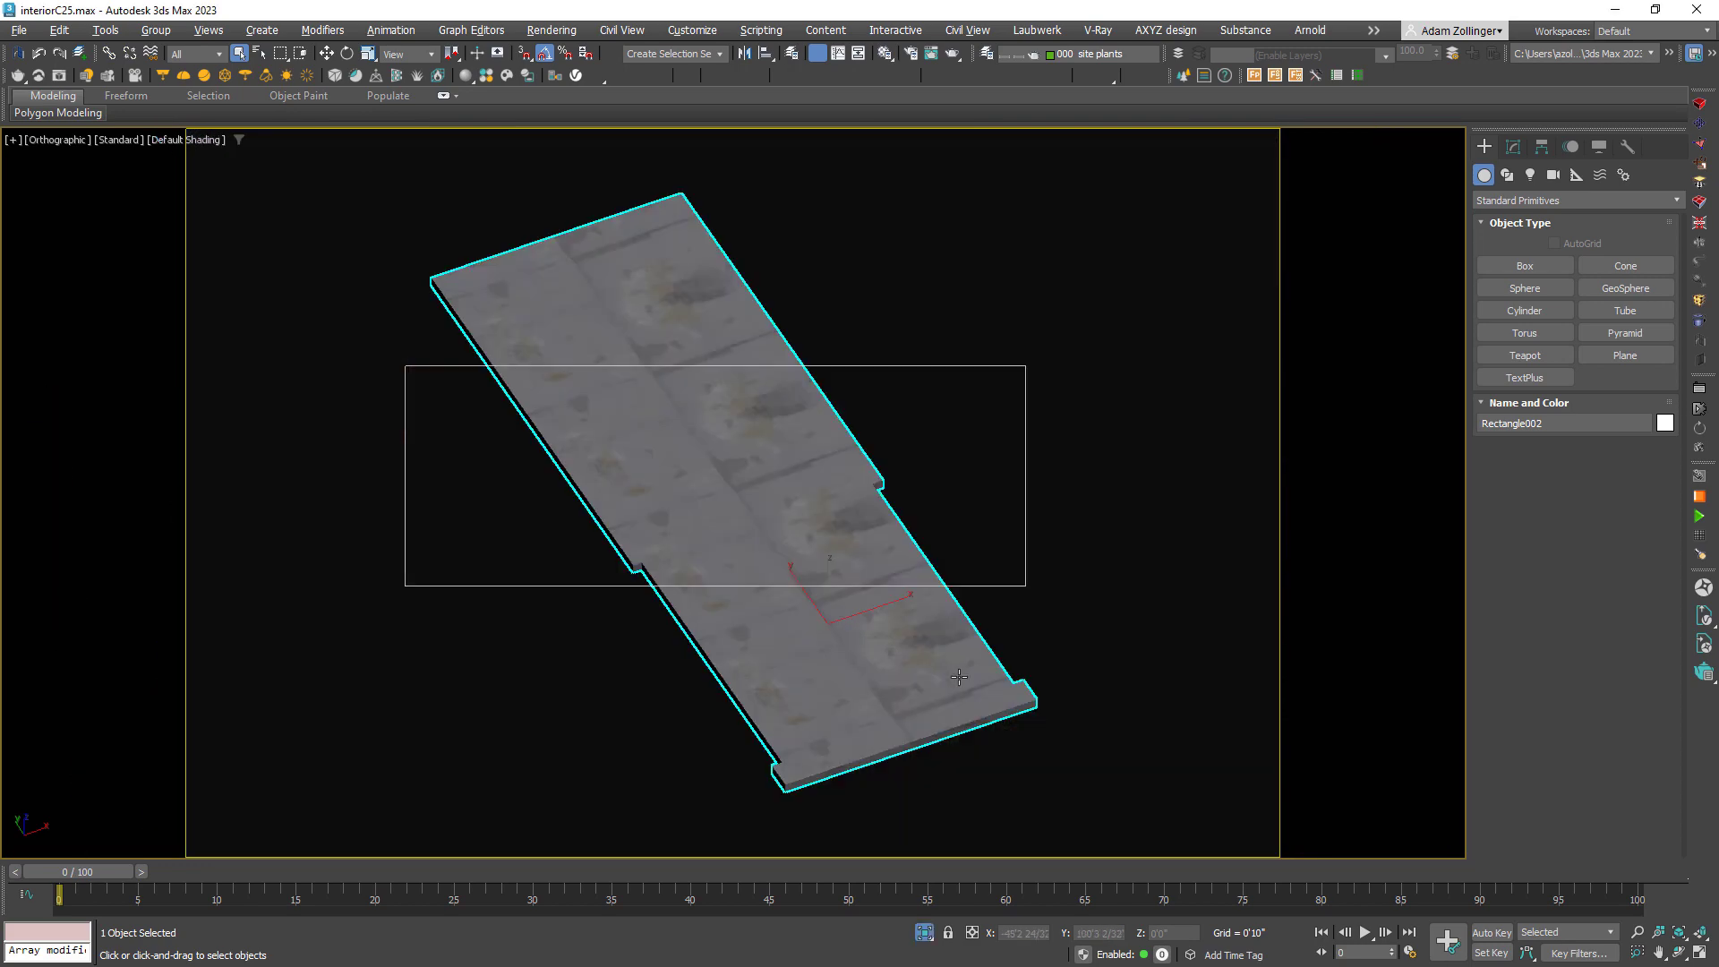
pyautogui.press('t')
pyautogui.press('z')
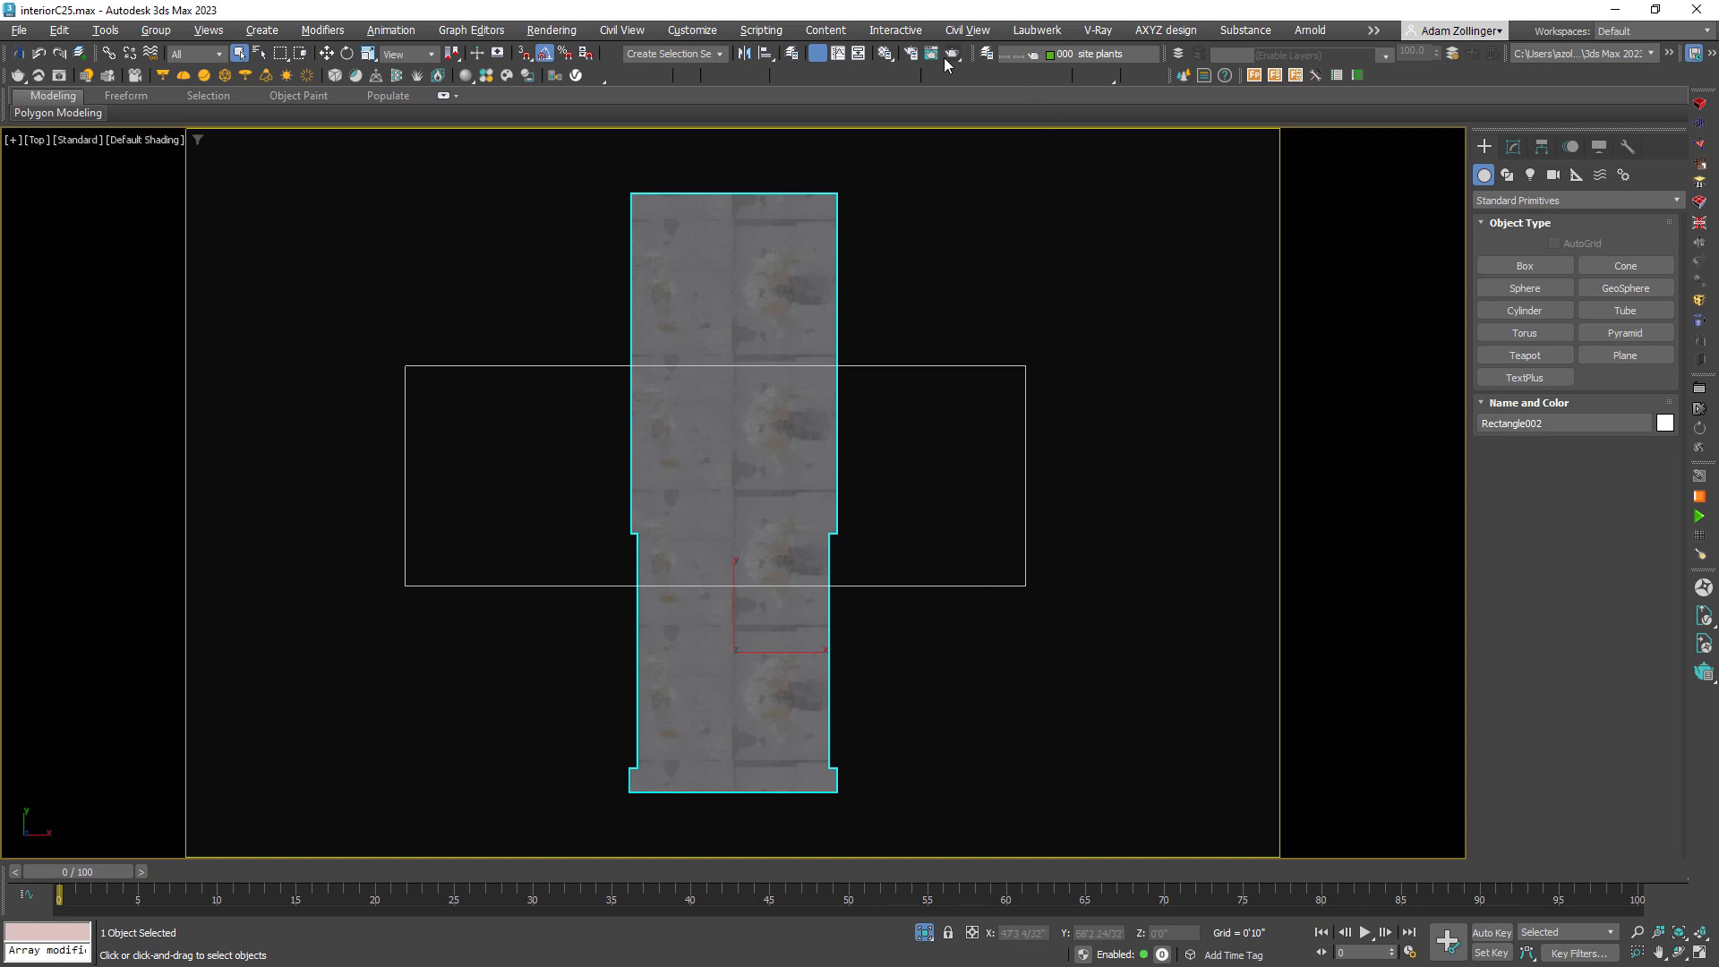
pyautogui.press('m')
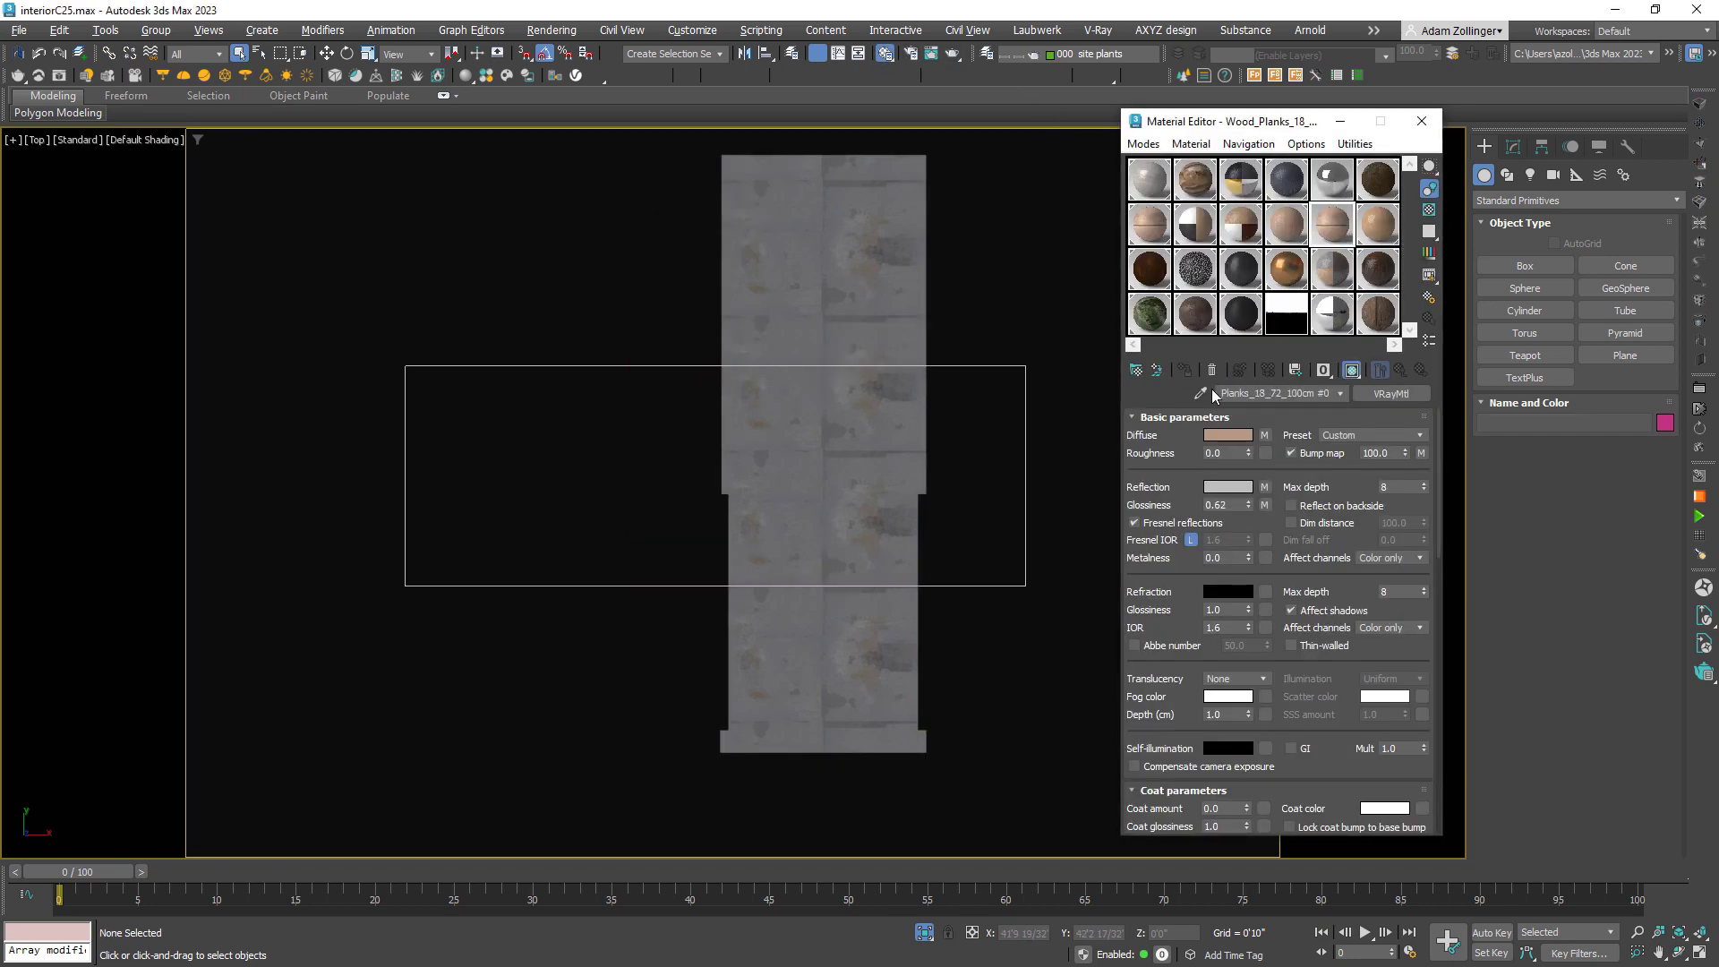
pyautogui.click(860, 320)
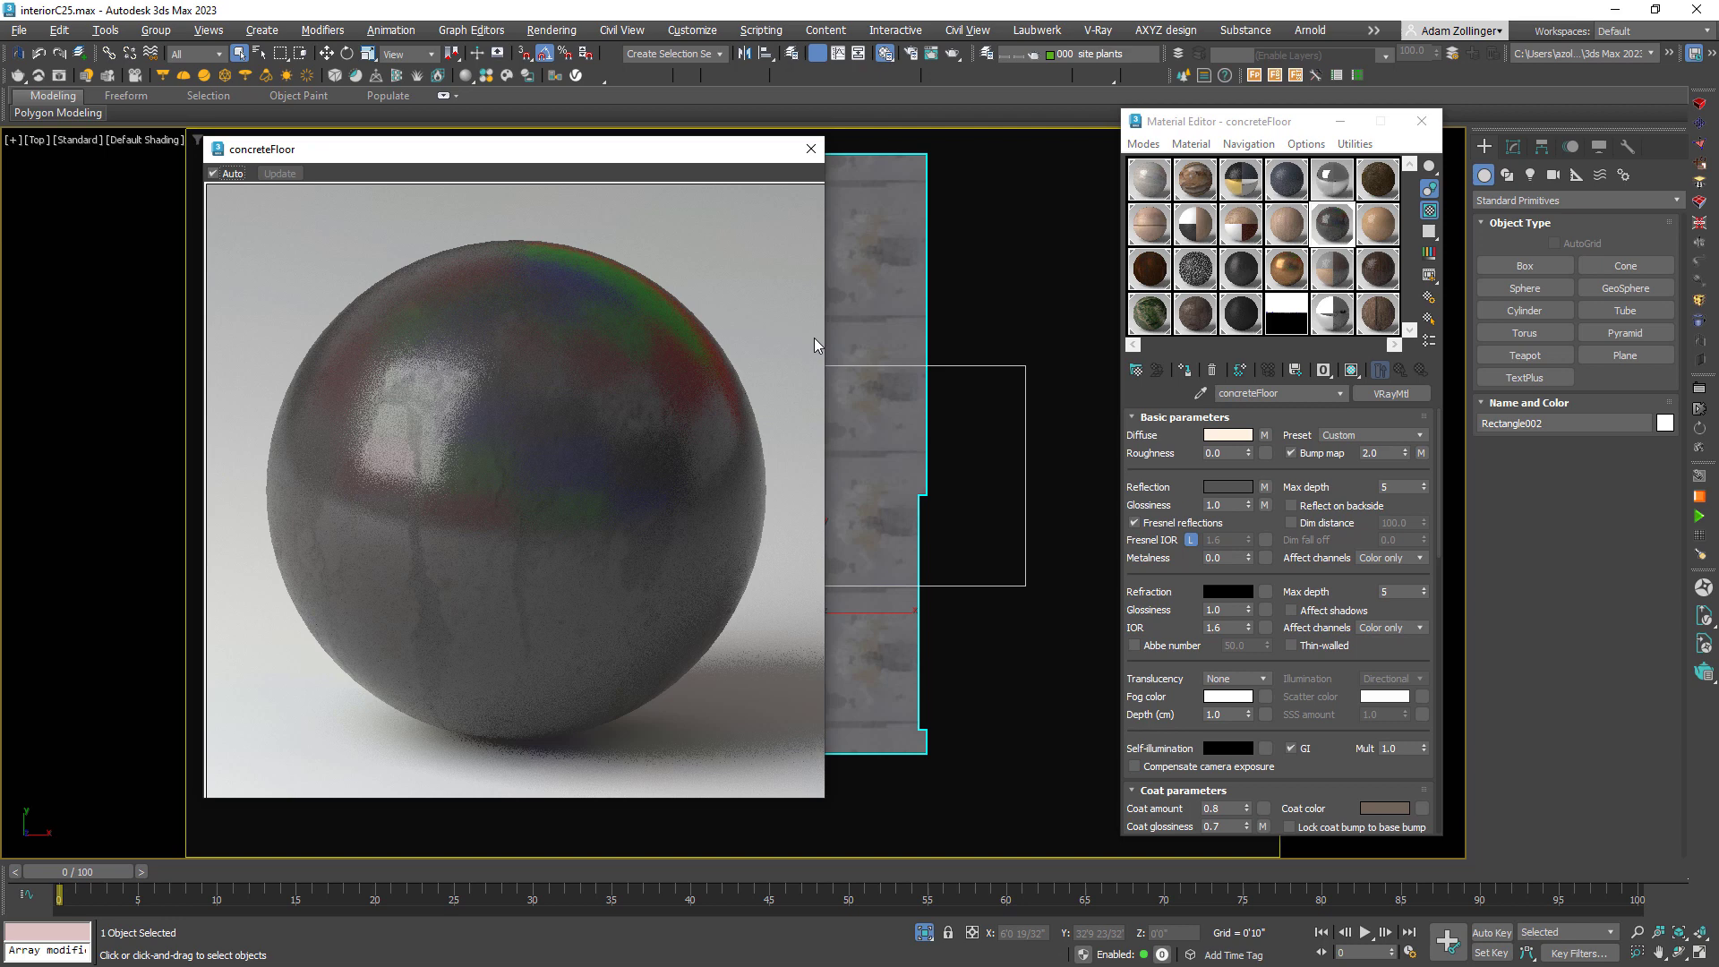
# - Preview the cropped grunge bitmaps in the concreteFloor Diffuse and Reflection slots
pyautogui.click(1264, 435)
pyautogui.click(1343, 438)
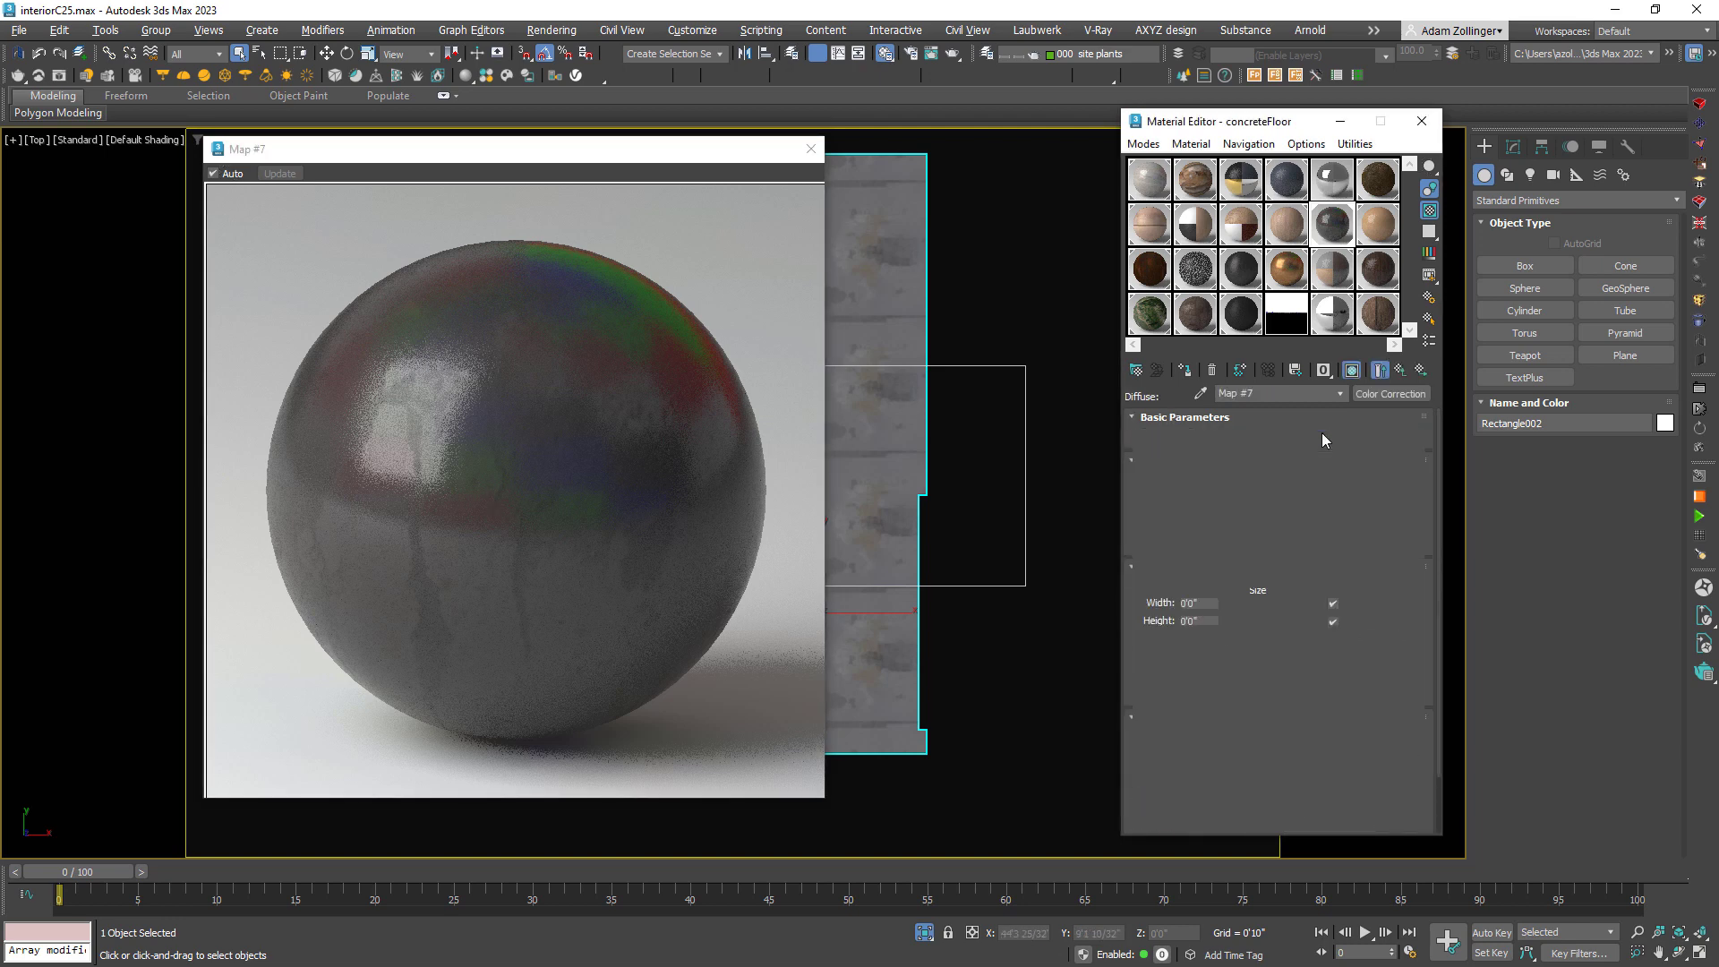
pyautogui.click(1378, 687)
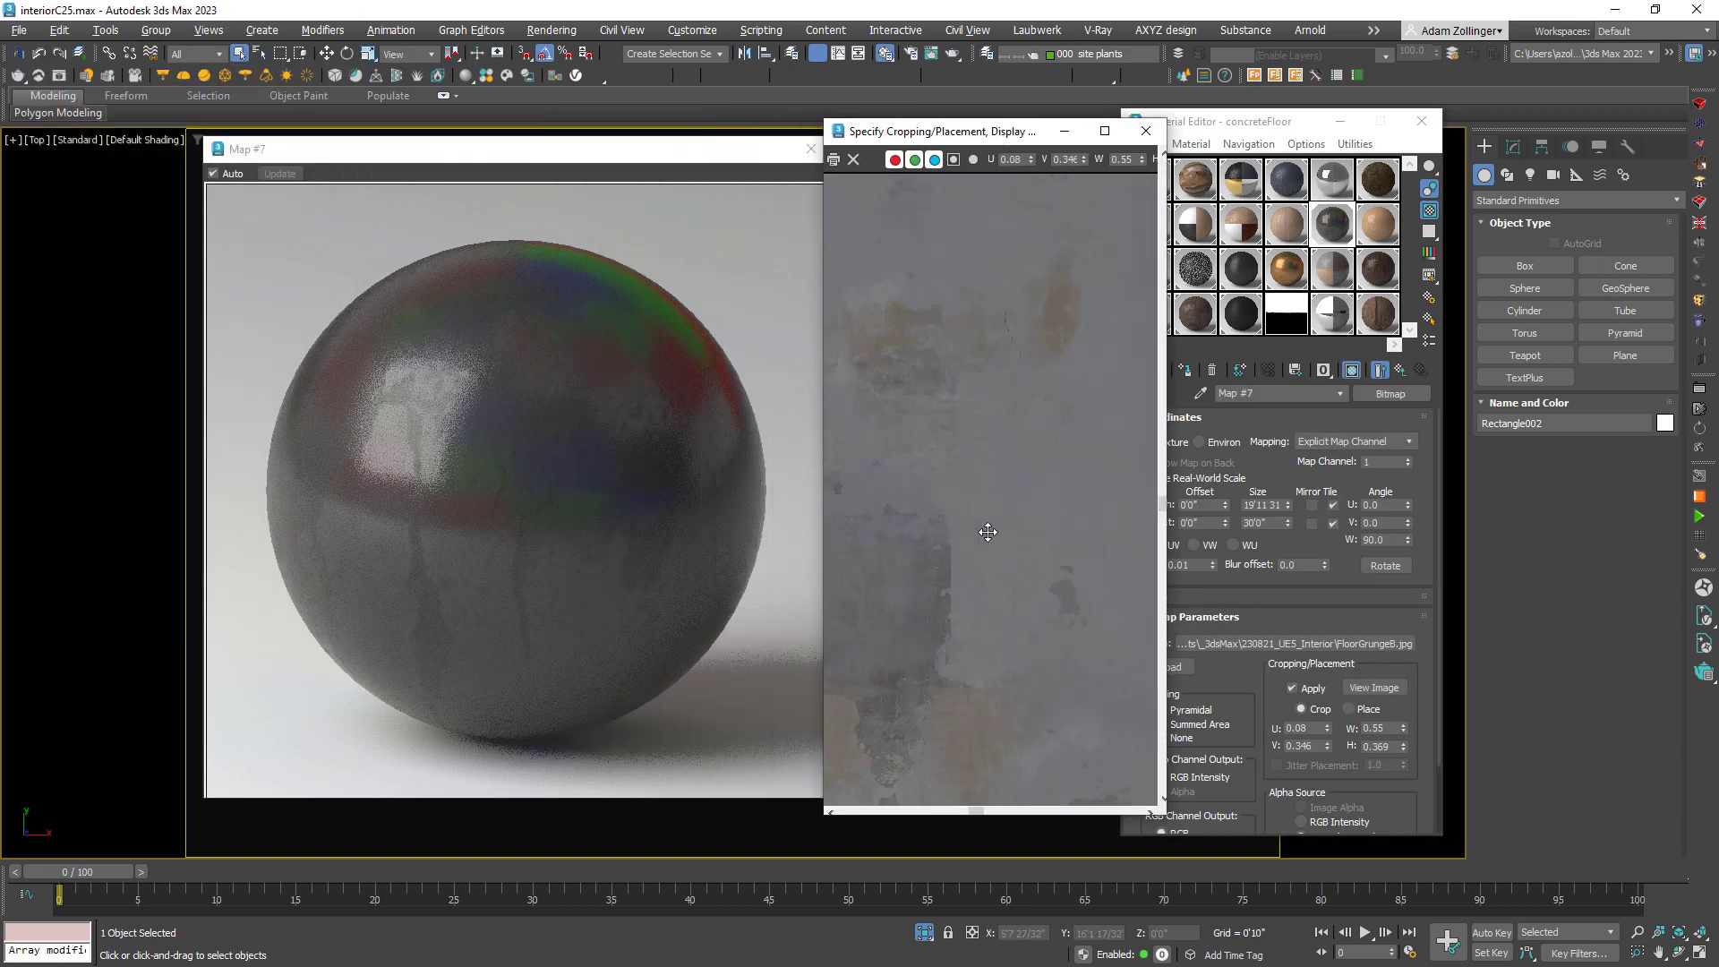
pyautogui.click(1400, 370)
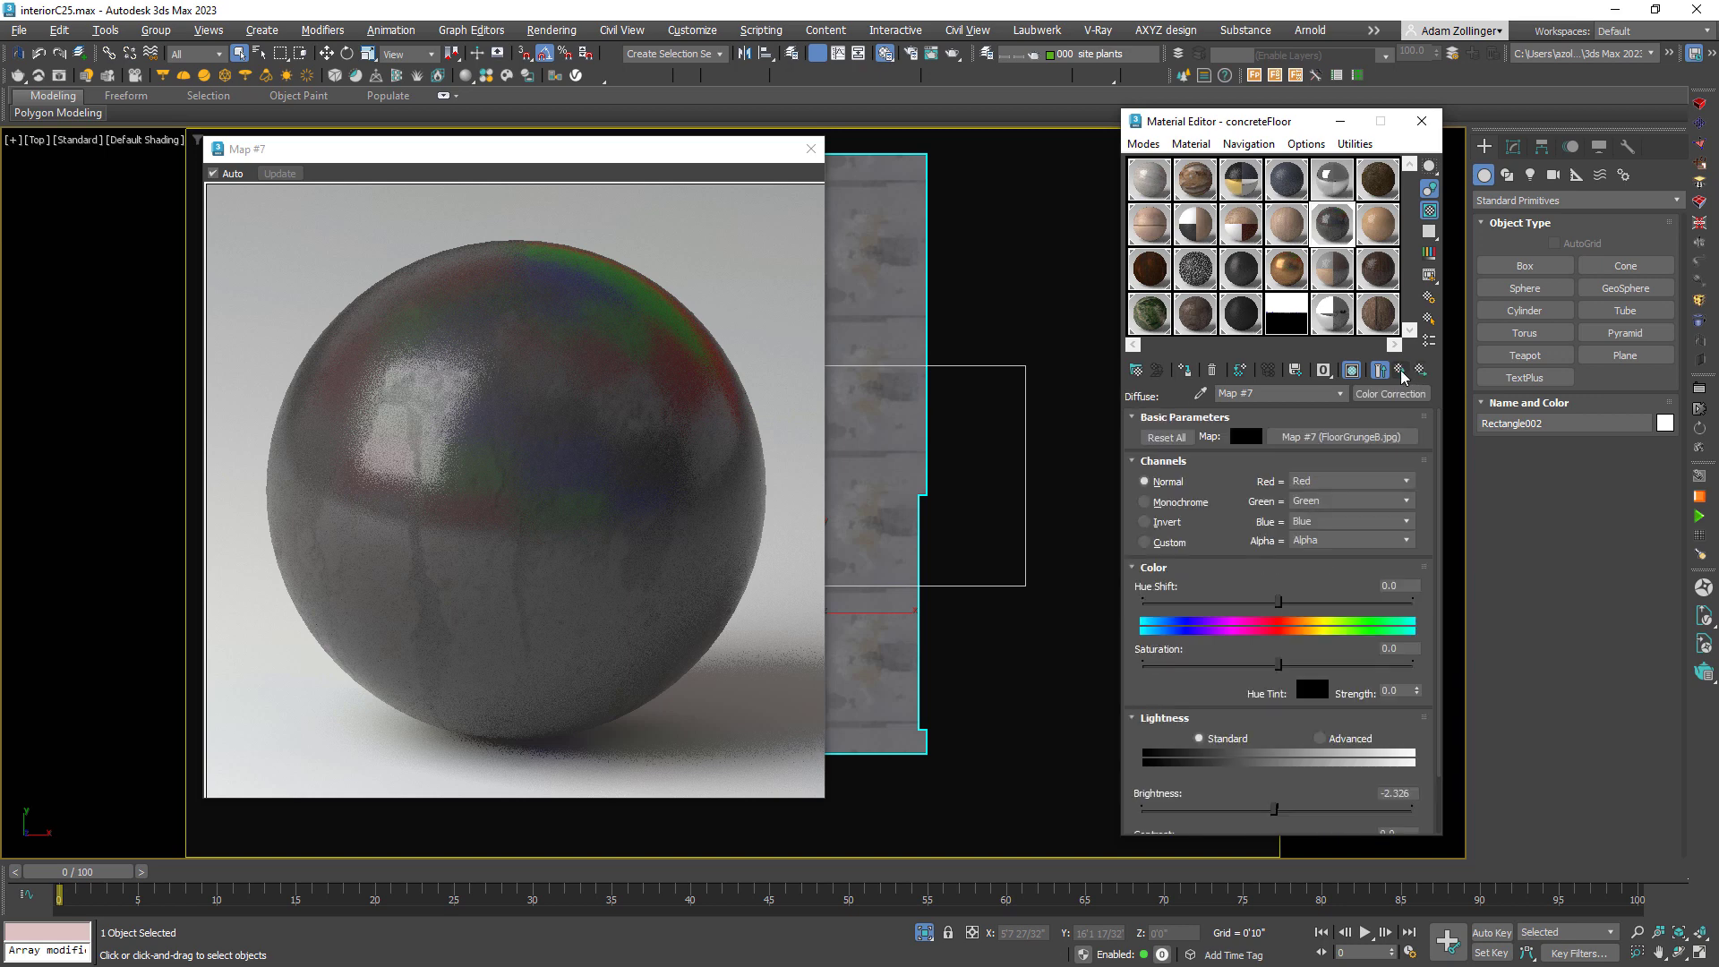
pyautogui.click(1400, 370)
pyautogui.click(1264, 488)
pyautogui.click(1376, 690)
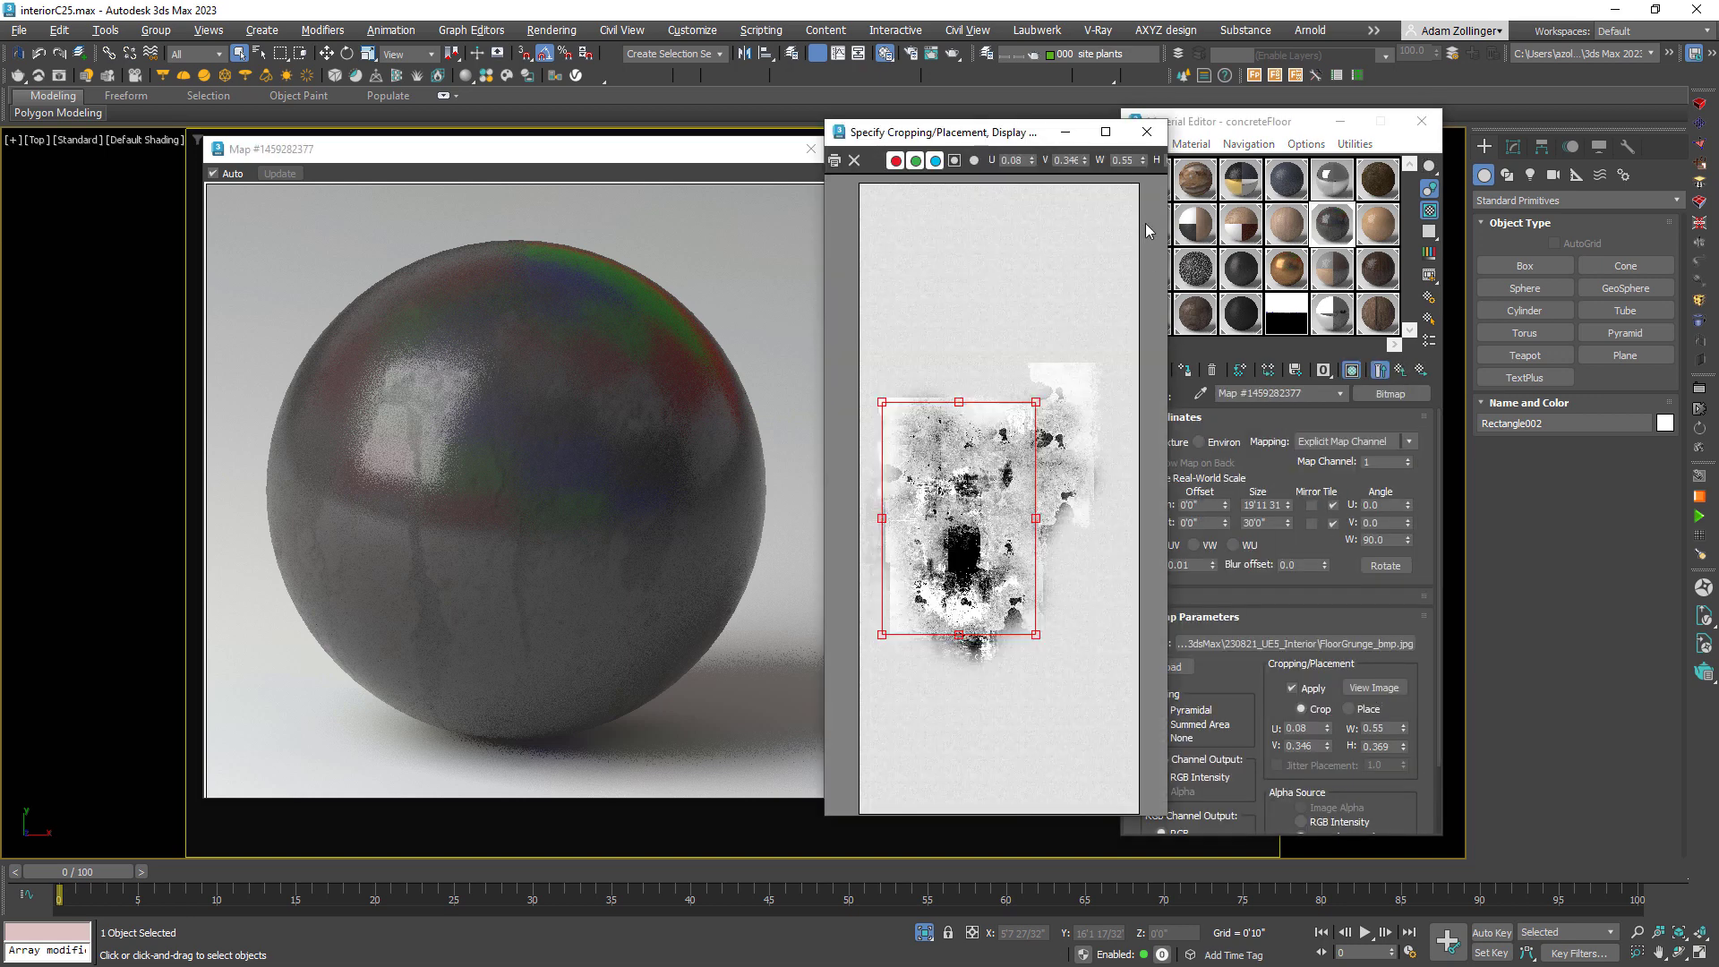
pyautogui.click(1376, 691)
pyautogui.scroll(-2, 1280, 627)
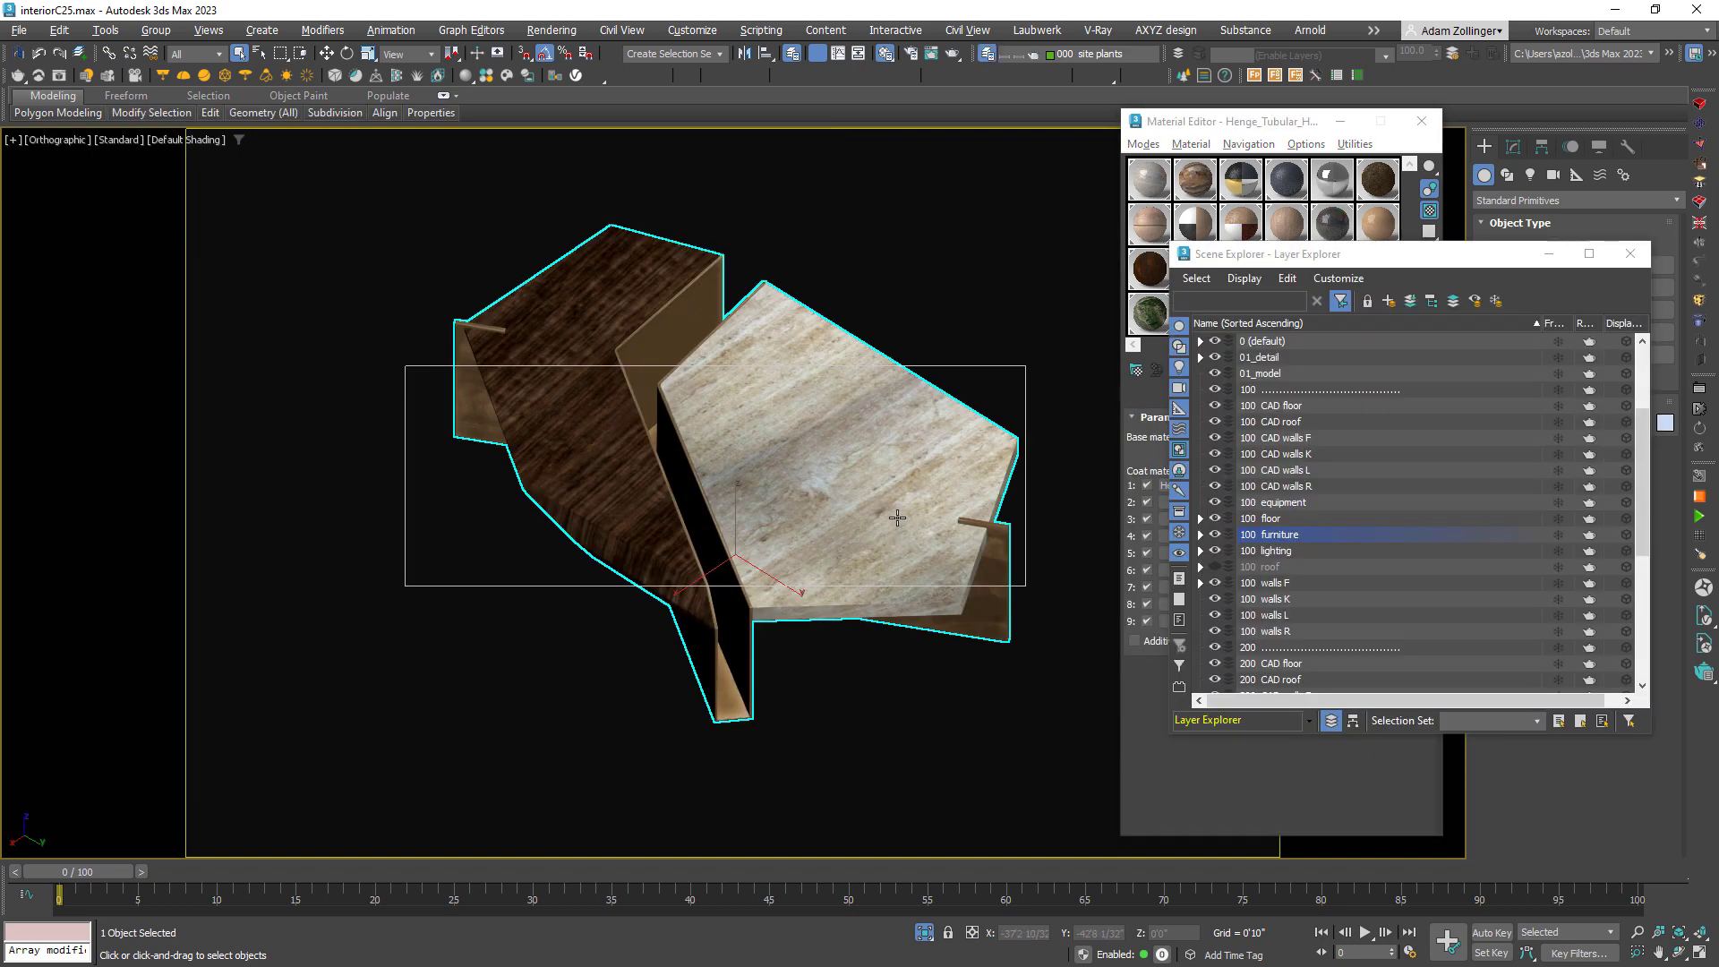
pyautogui.keyDown('alt'); pyautogui.moveTo(897, 518); pyautogui.dragTo(654, 483, button='middle'); pyautogui.keyUp('alt')
# - Eyedrop the ENNE_Stratos_Coffee_Table material into a free material slot
pyautogui.scroll(6, 663, 506)
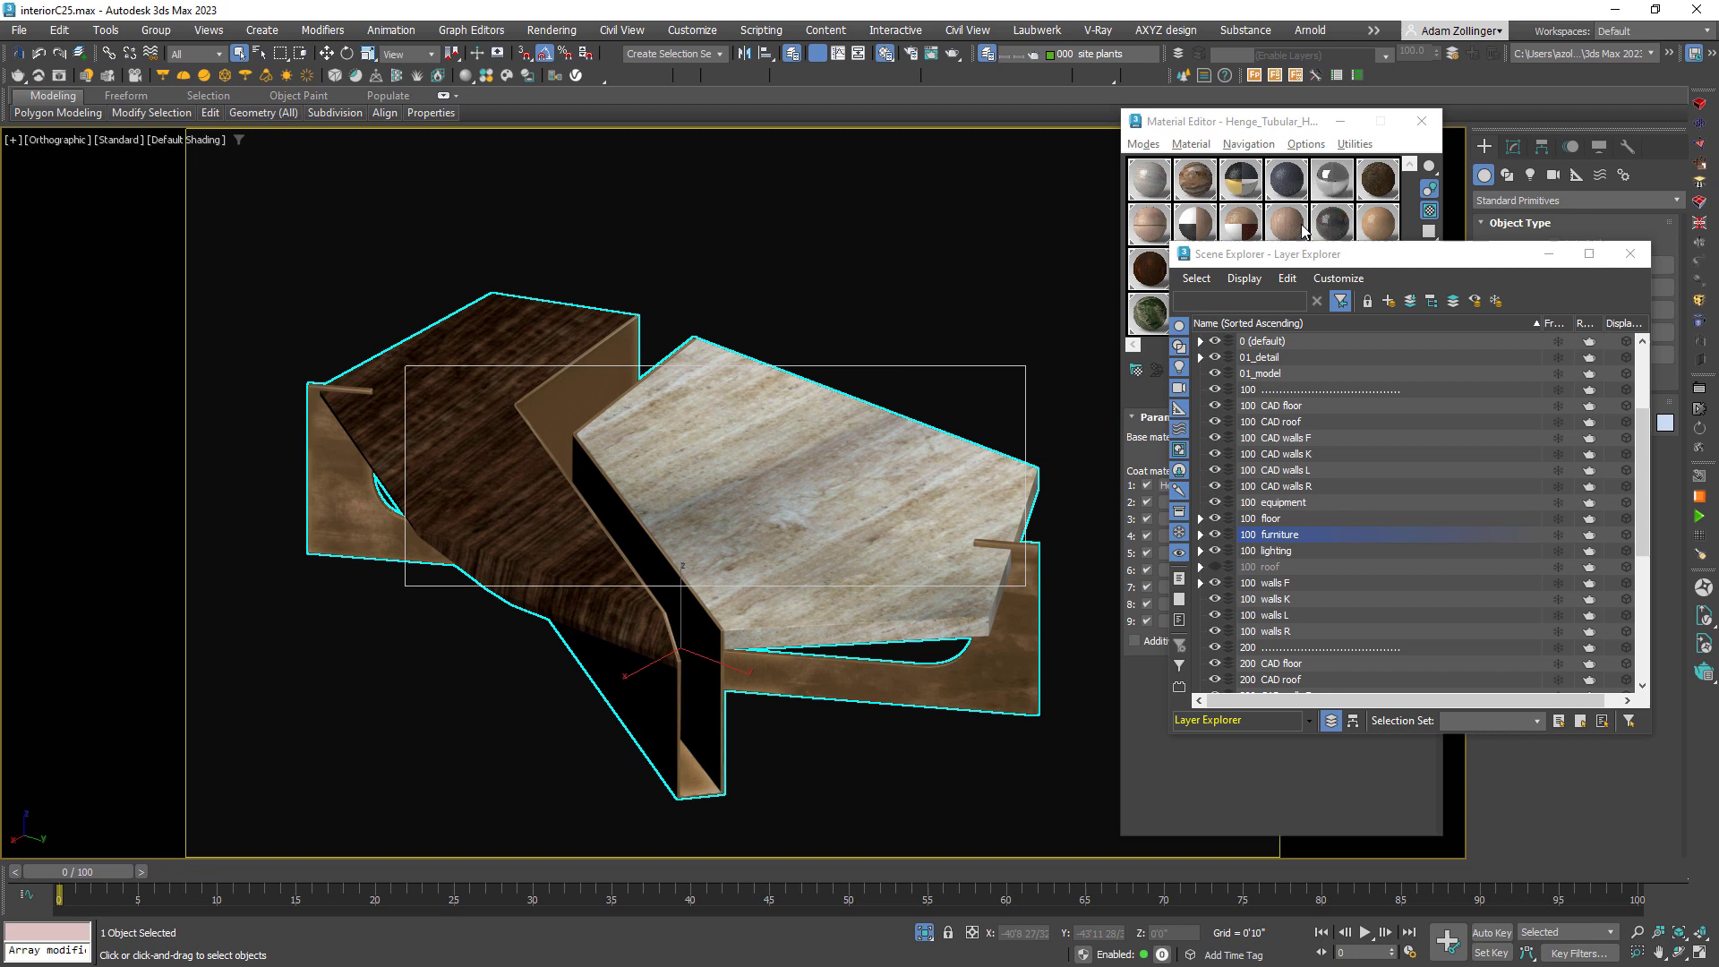
pyautogui.click(1627, 255)
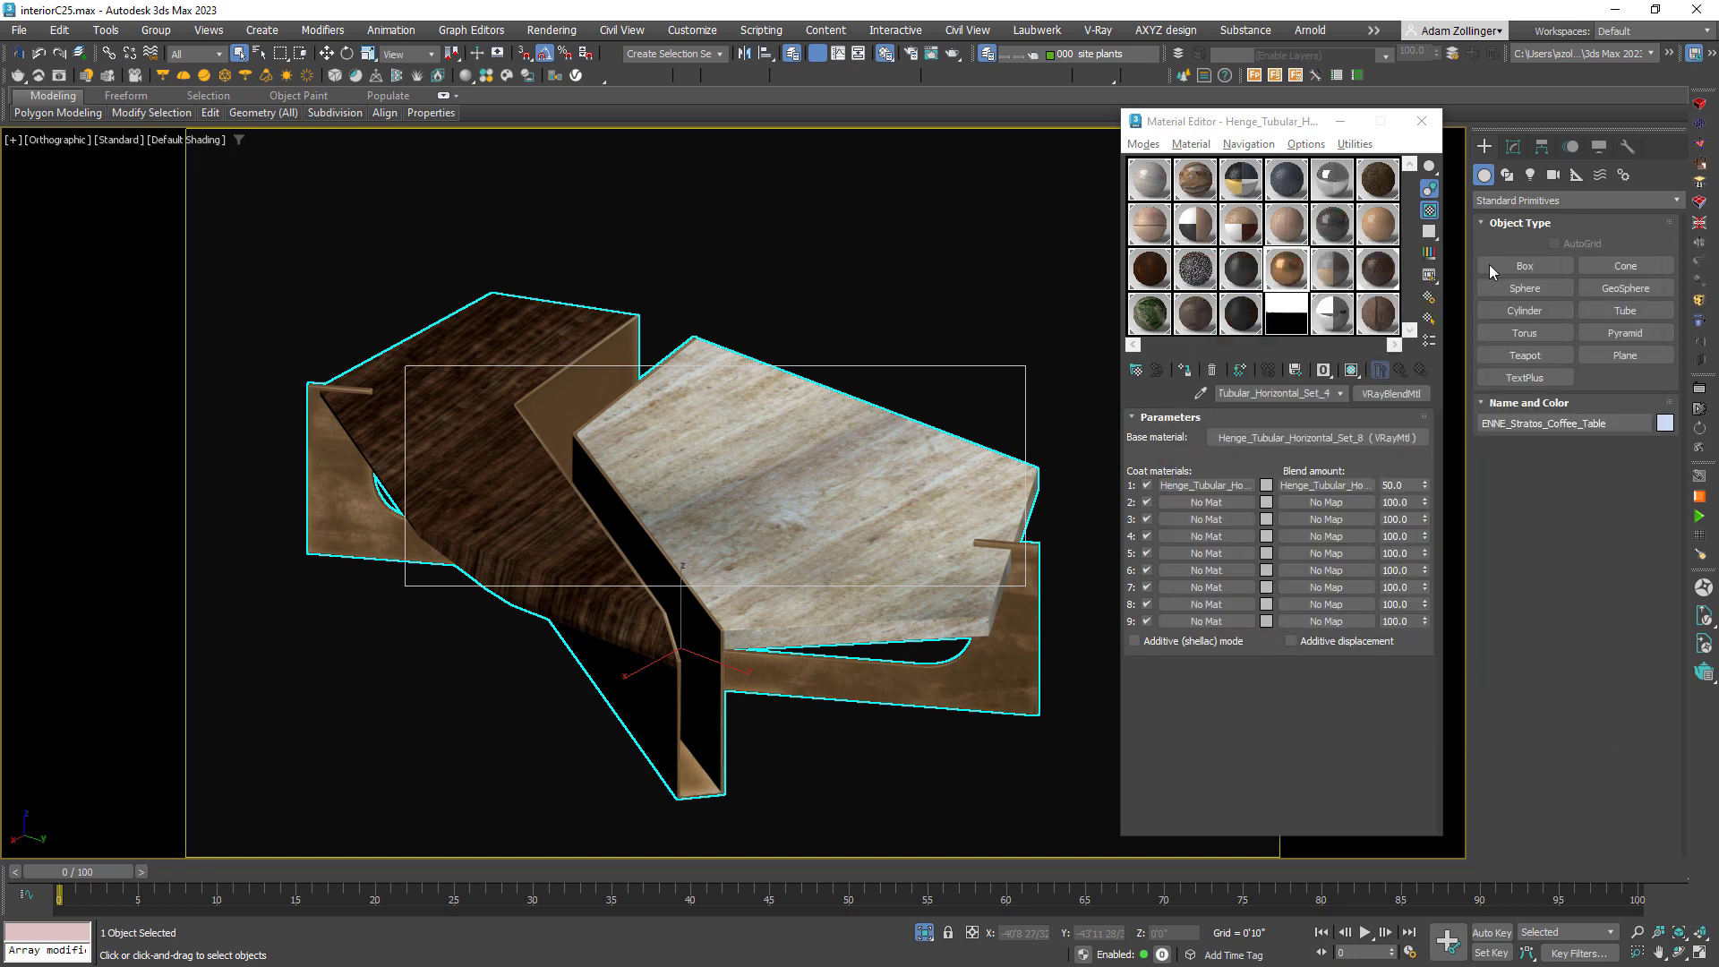
pyautogui.click(1323, 301)
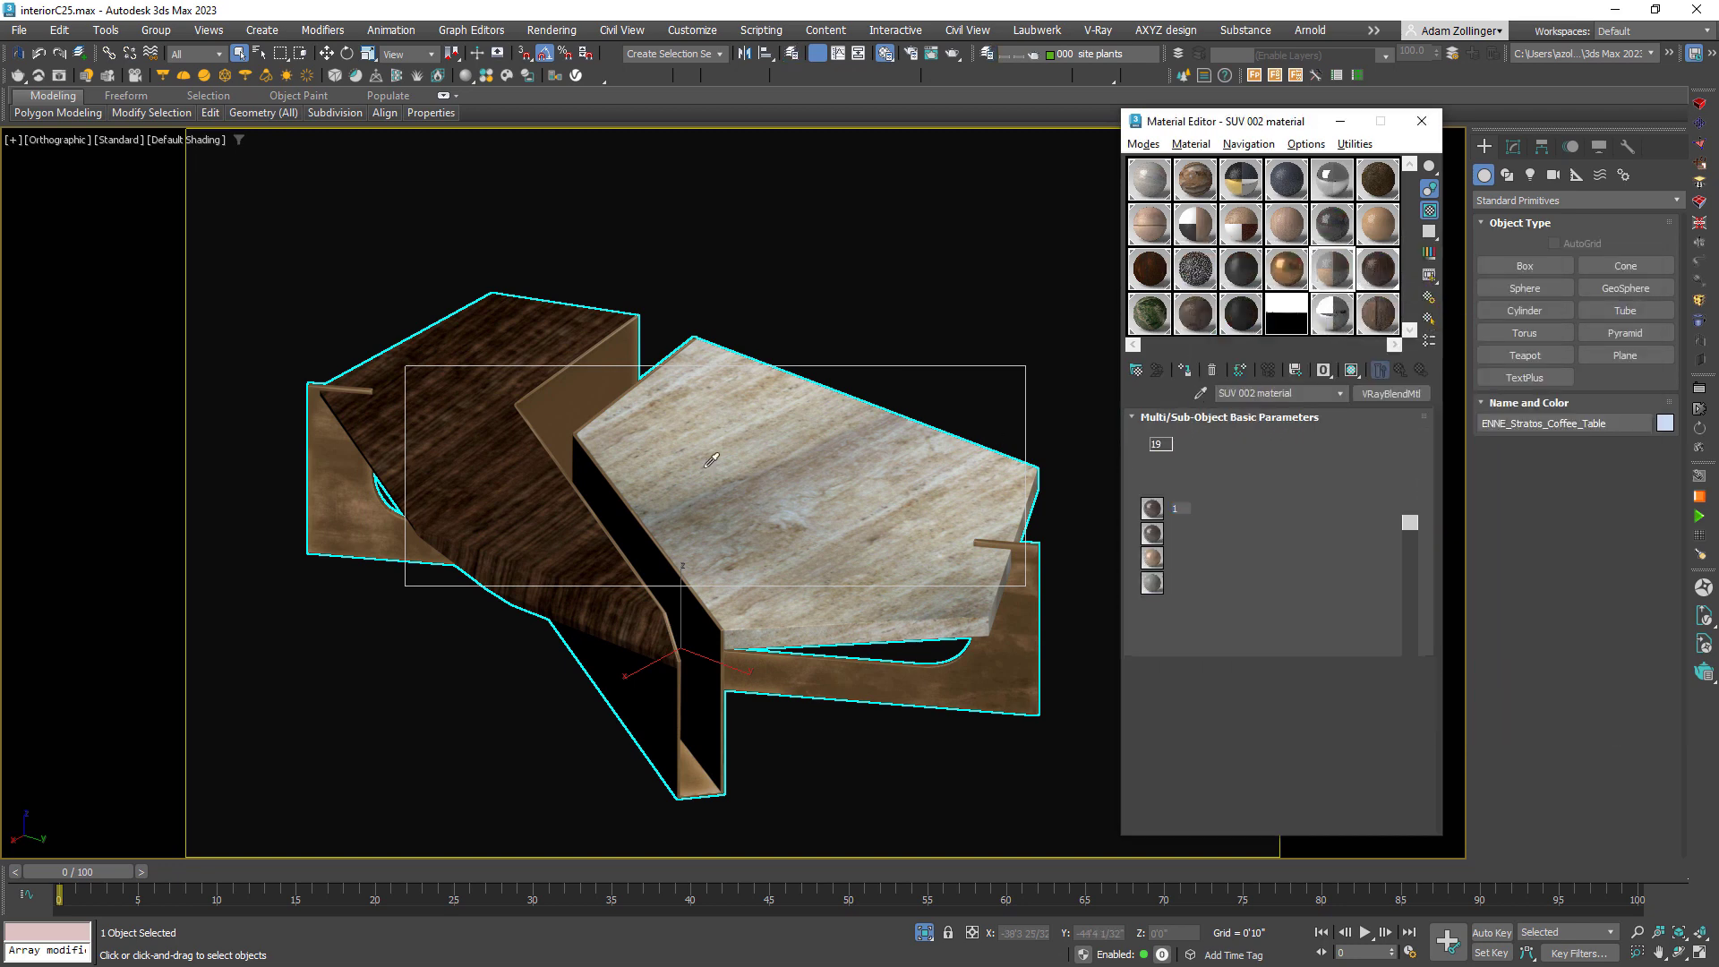
pyautogui.click(1013, 685)
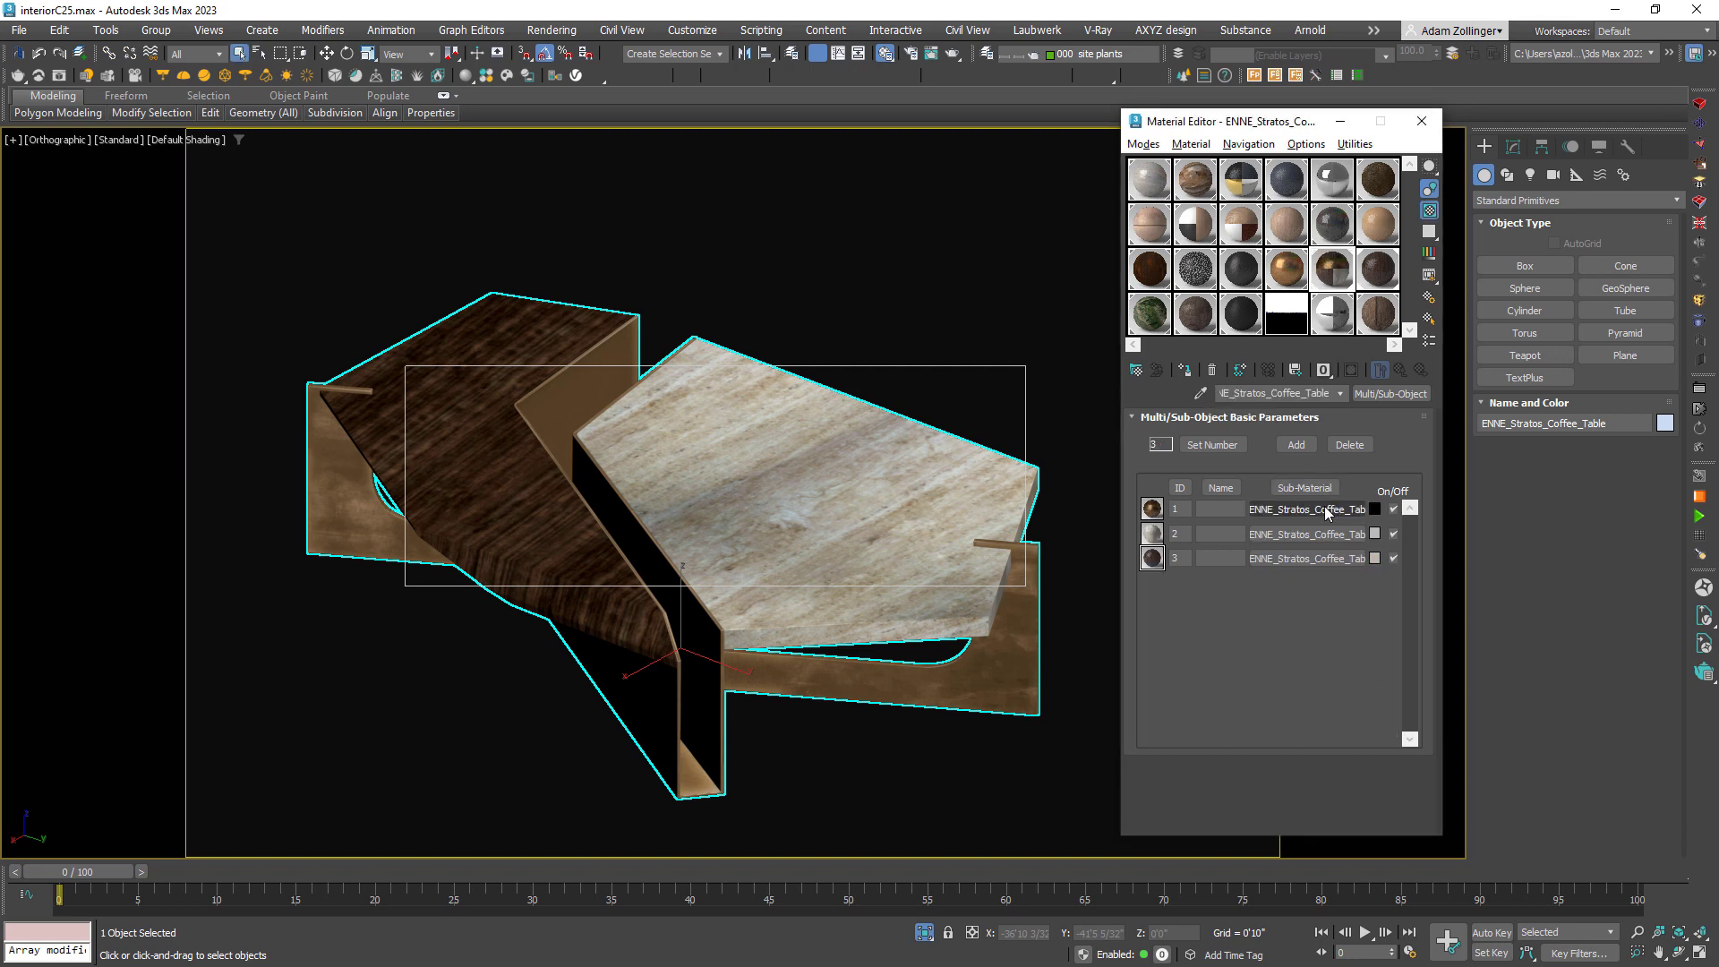
# - Preview the first sub-material's Reflection bitmap image, then close the preview
pyautogui.click(1326, 509)
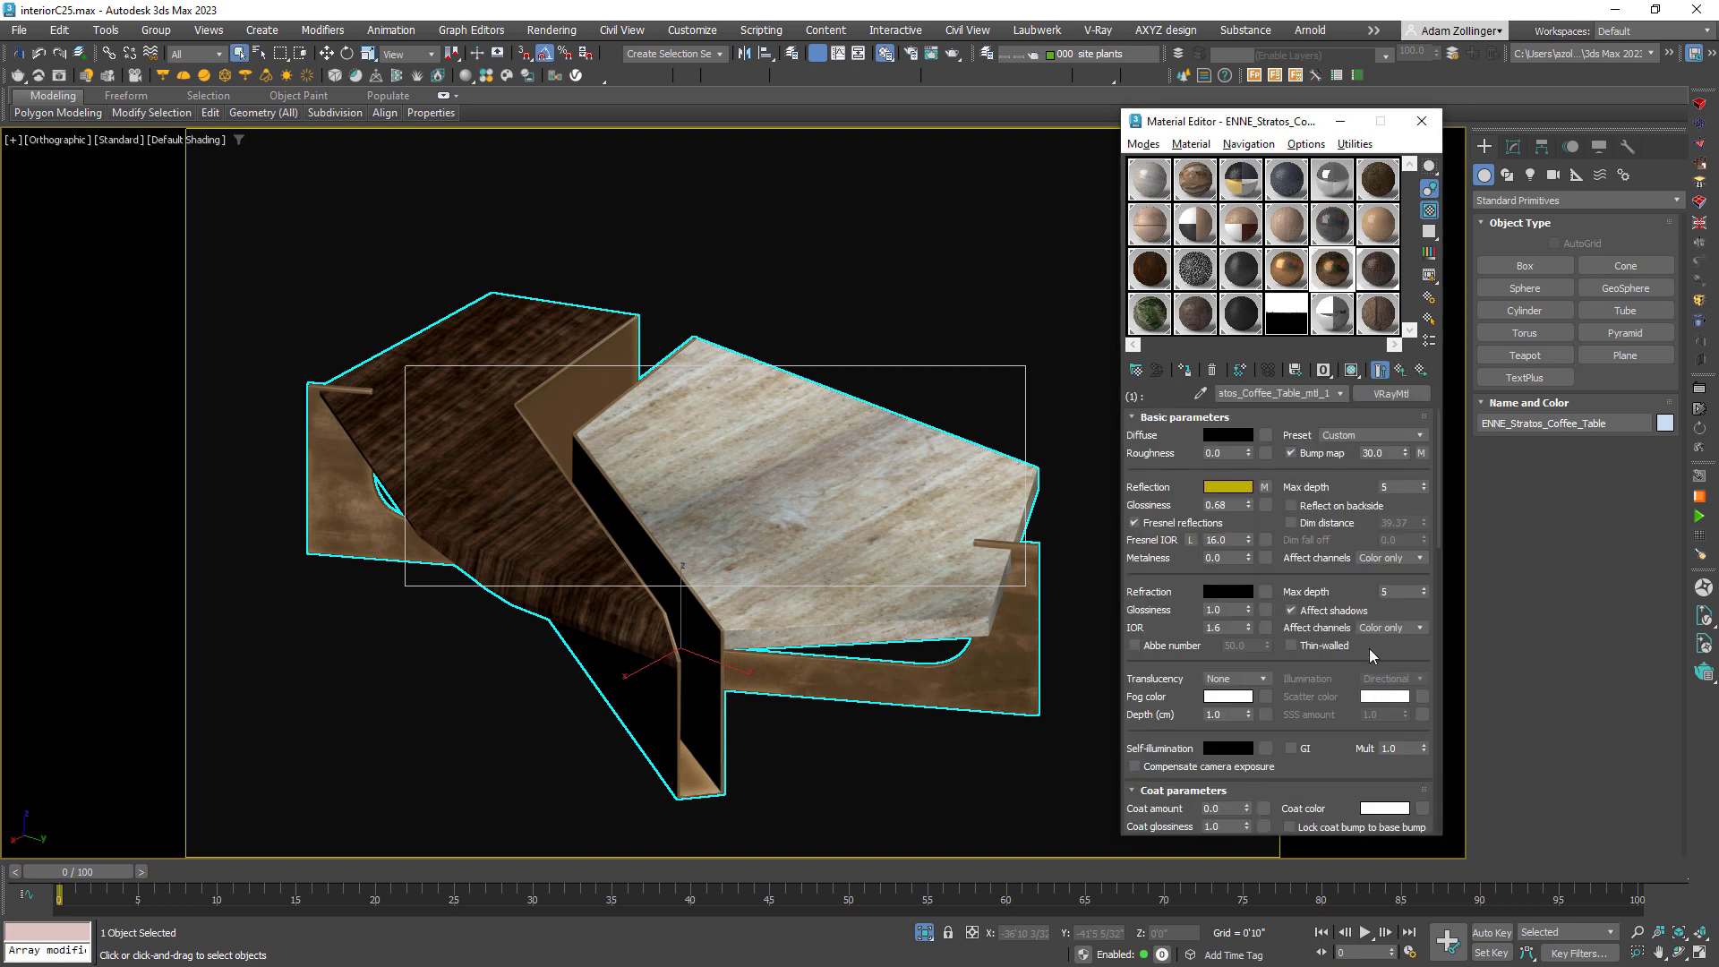
pyautogui.click(1264, 487)
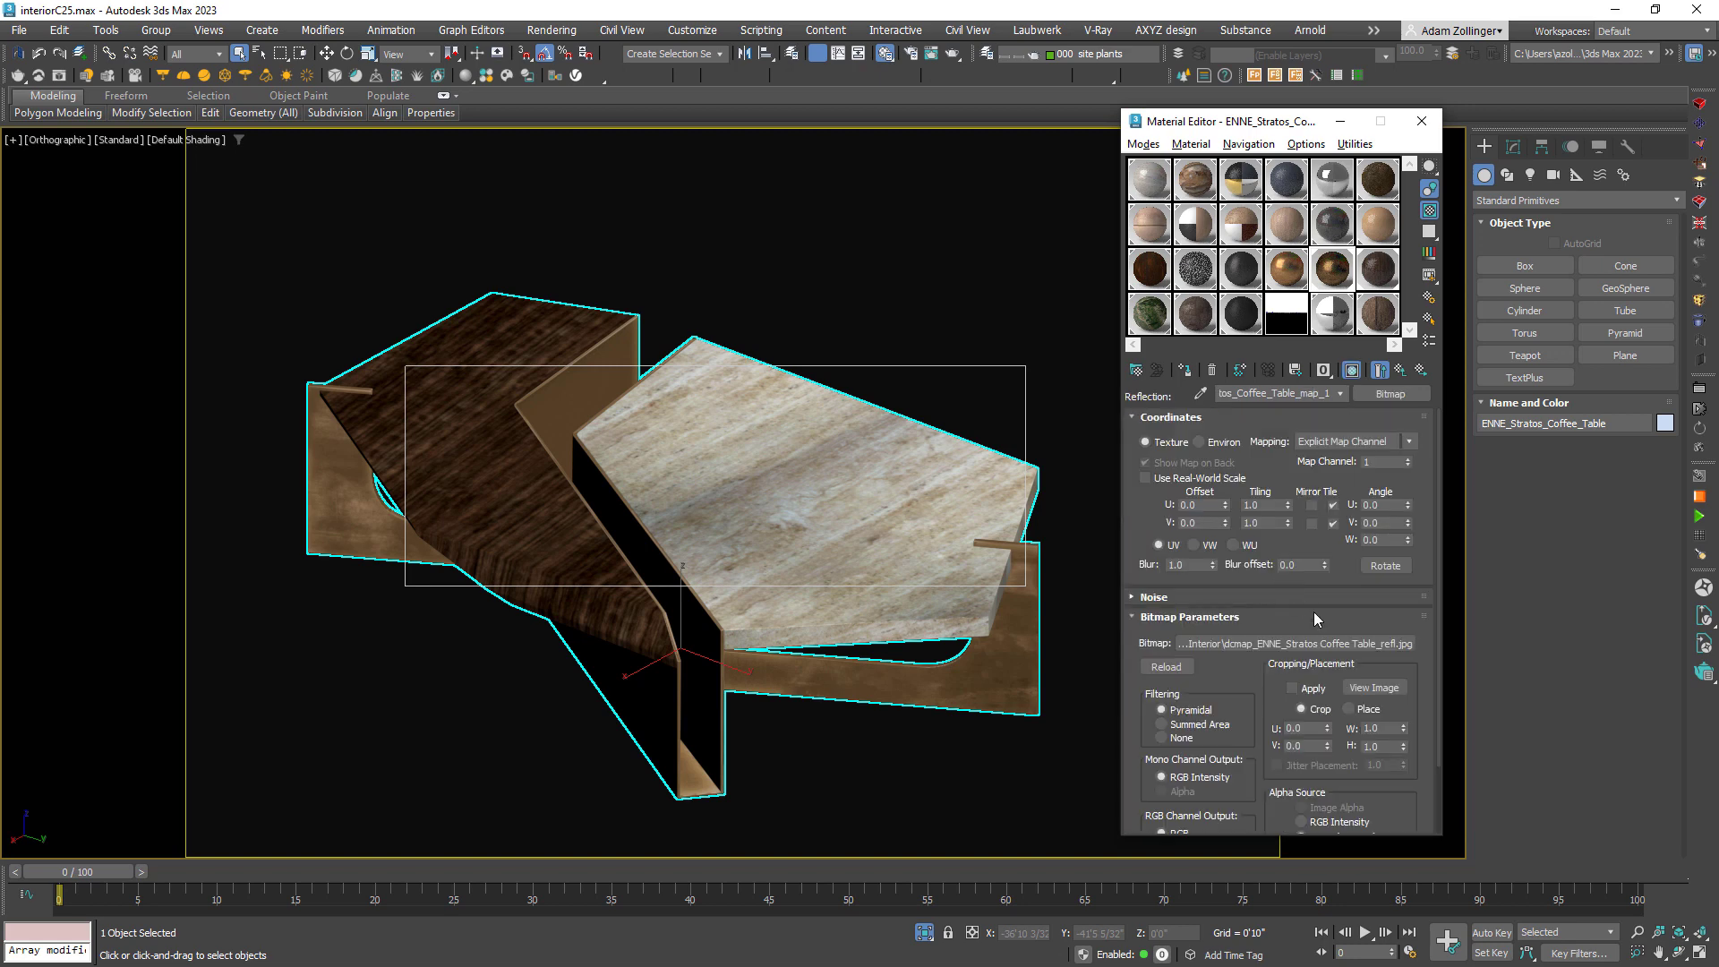
pyautogui.click(1374, 687)
pyautogui.moveTo(1294, 136); pyautogui.dragTo(945, 31)
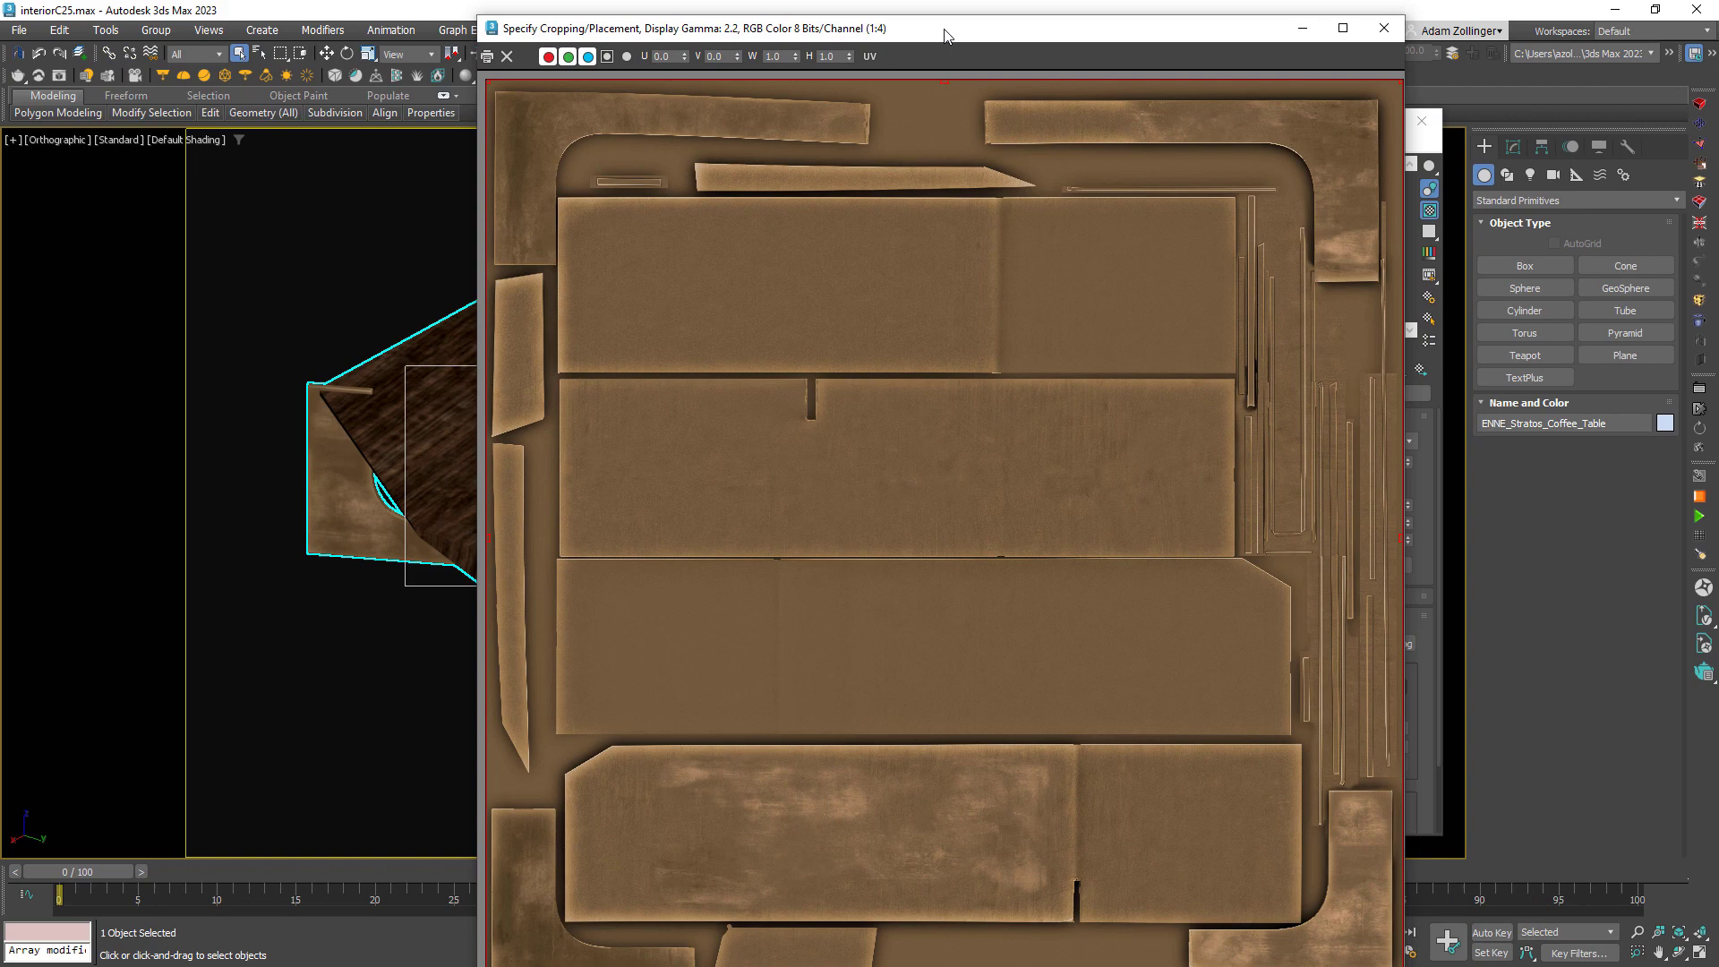
pyautogui.click(1384, 29)
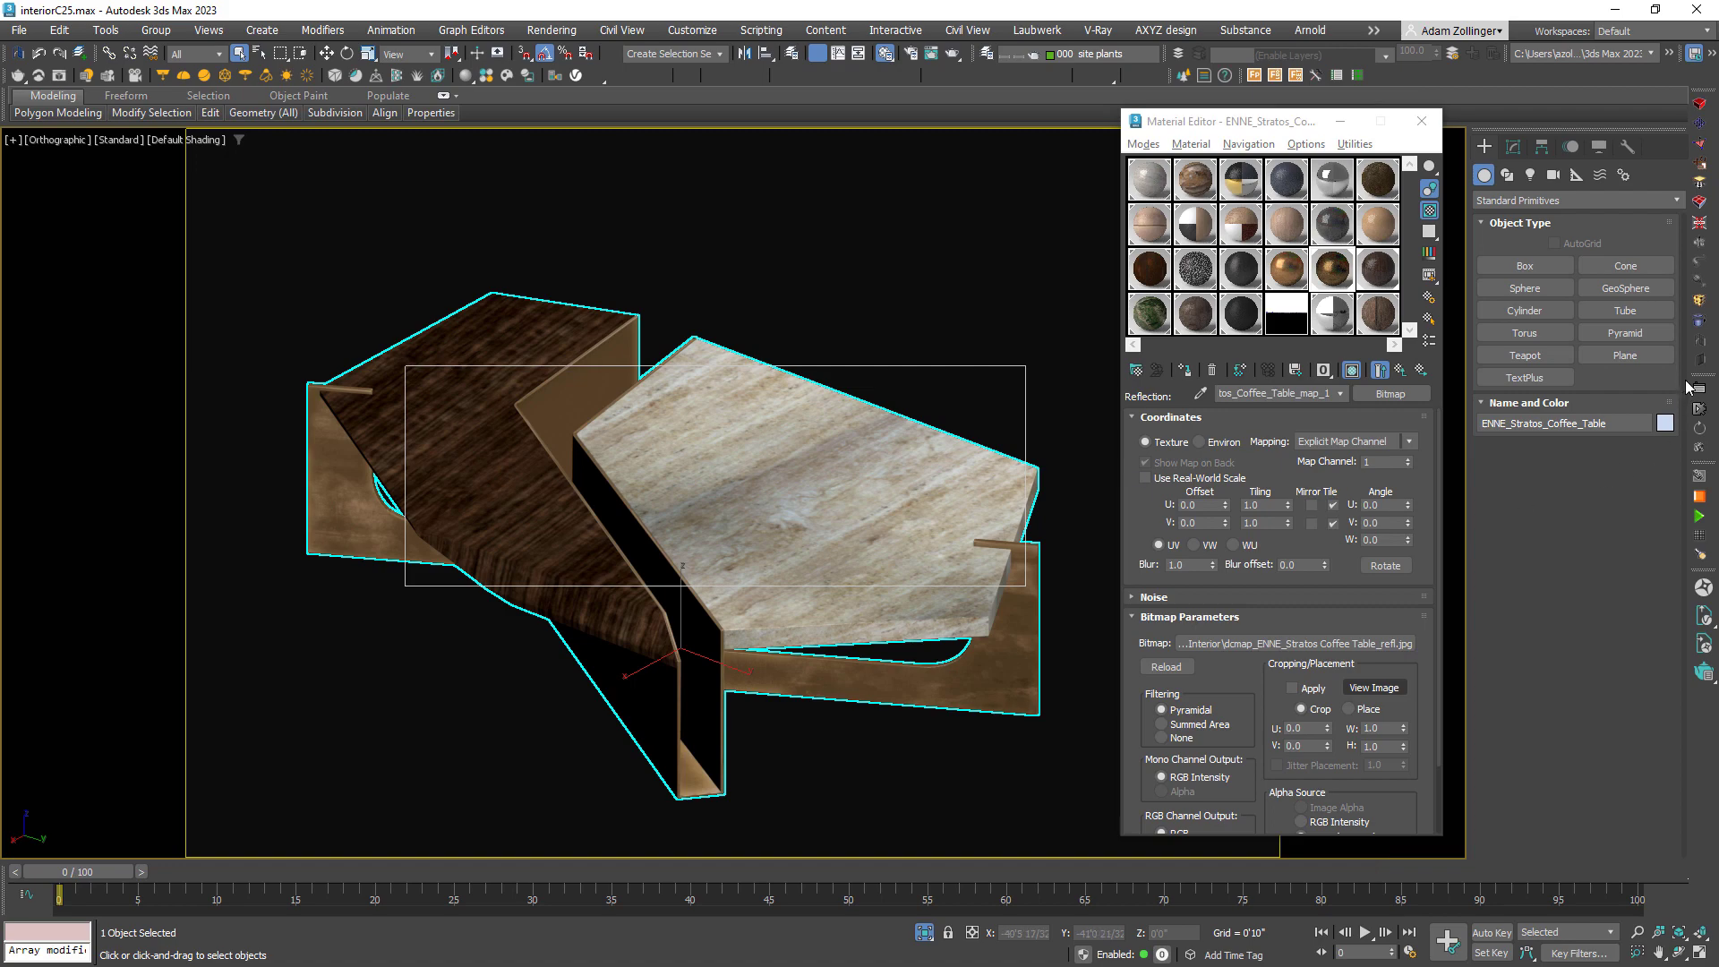
pyautogui.keyDown('alt'); pyautogui.moveTo(891, 430); pyautogui.dragTo(930, 419, button='middle'); pyautogui.keyUp('alt')
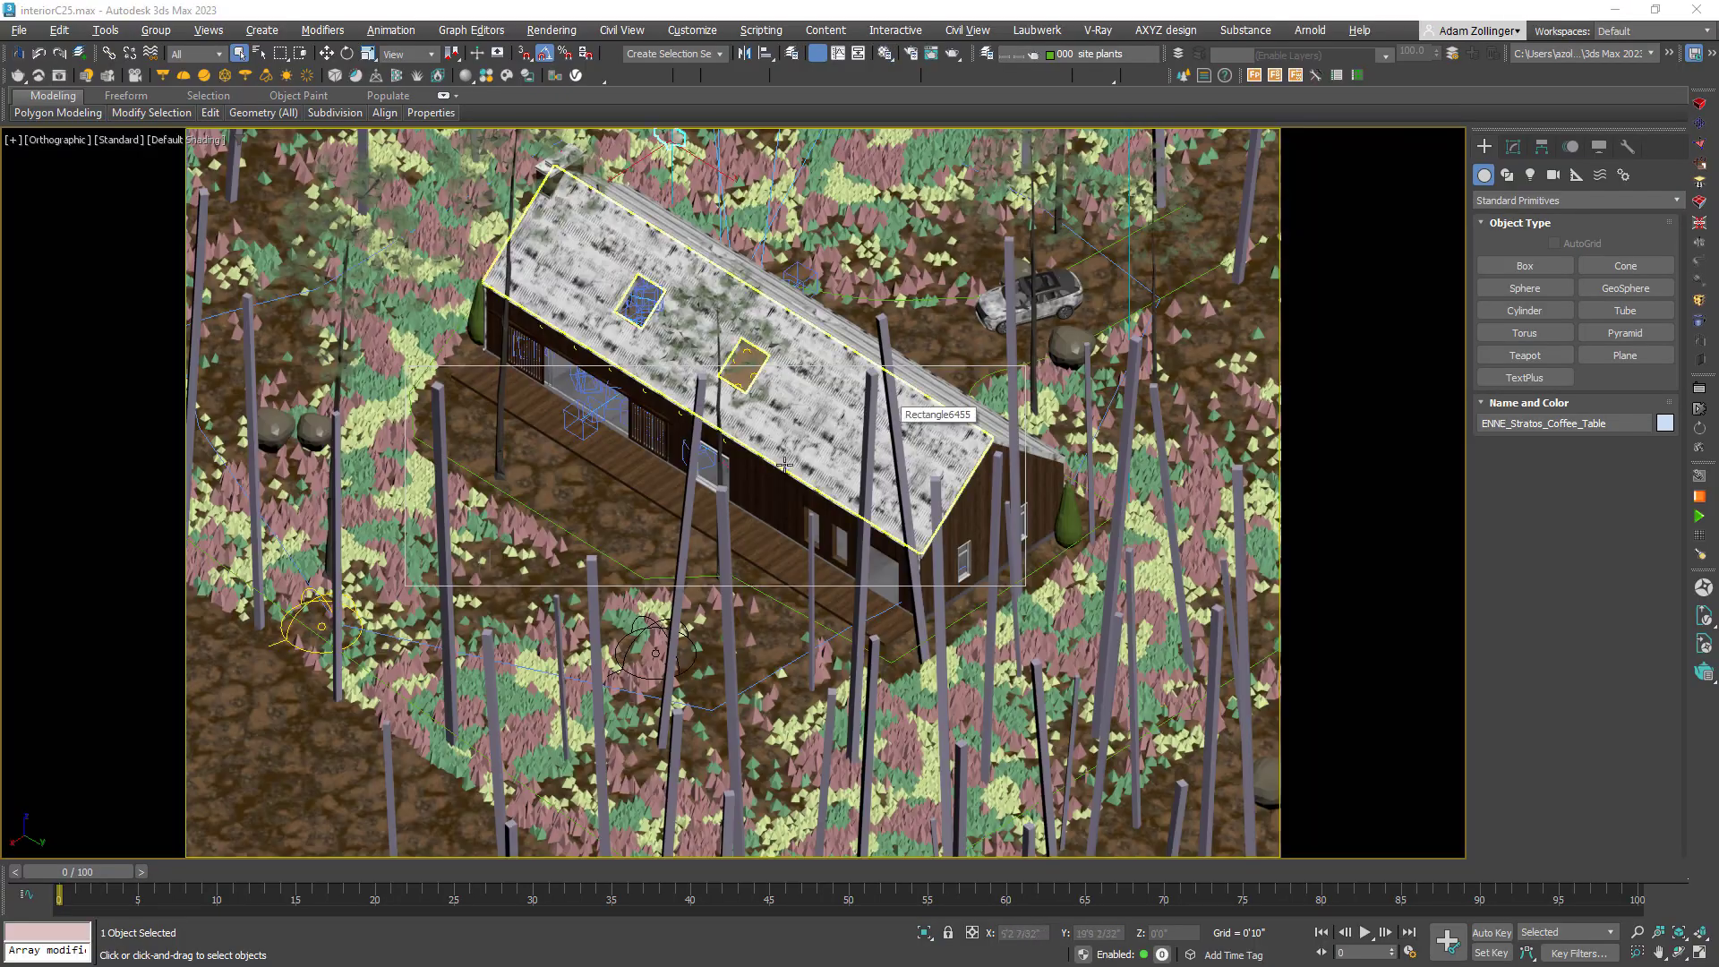
# - Orbit around the whole house and look through camera VRayCam008
pyautogui.scroll(5, 683, 394)
pyautogui.click(683, 395)
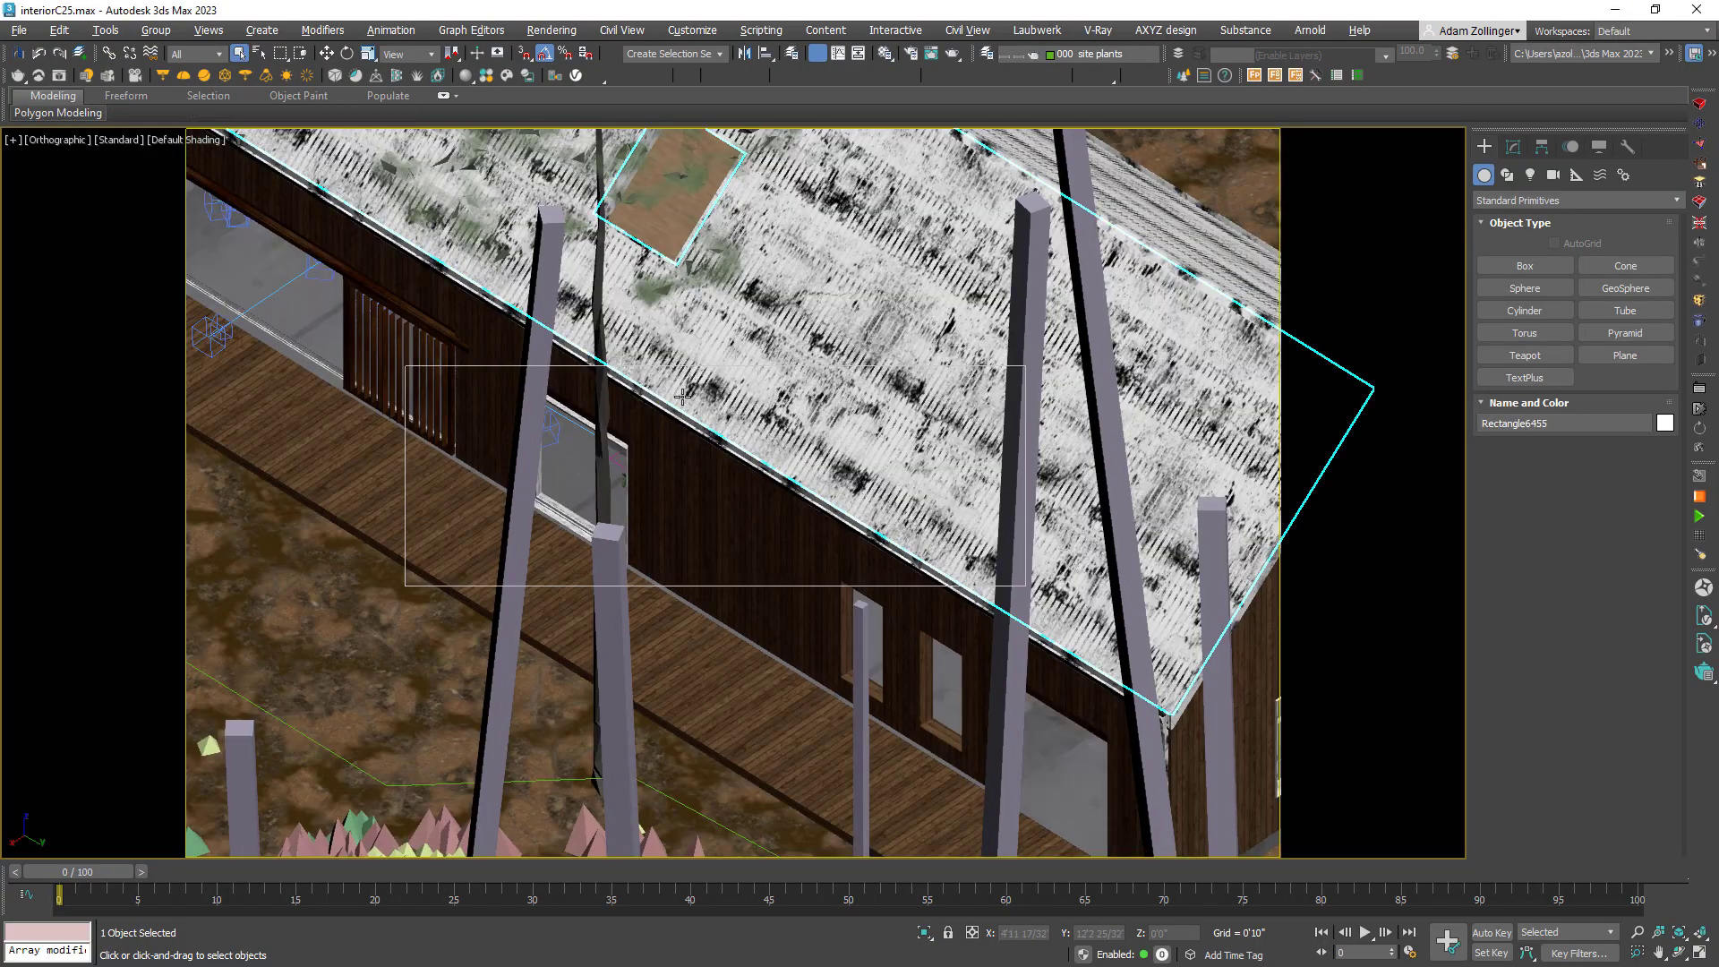
pyautogui.scroll(-10, 682, 394)
pyautogui.keyDown('alt'); pyautogui.moveTo(682, 395); pyautogui.dragTo(1106, 412, button='middle'); pyautogui.keyUp('alt')
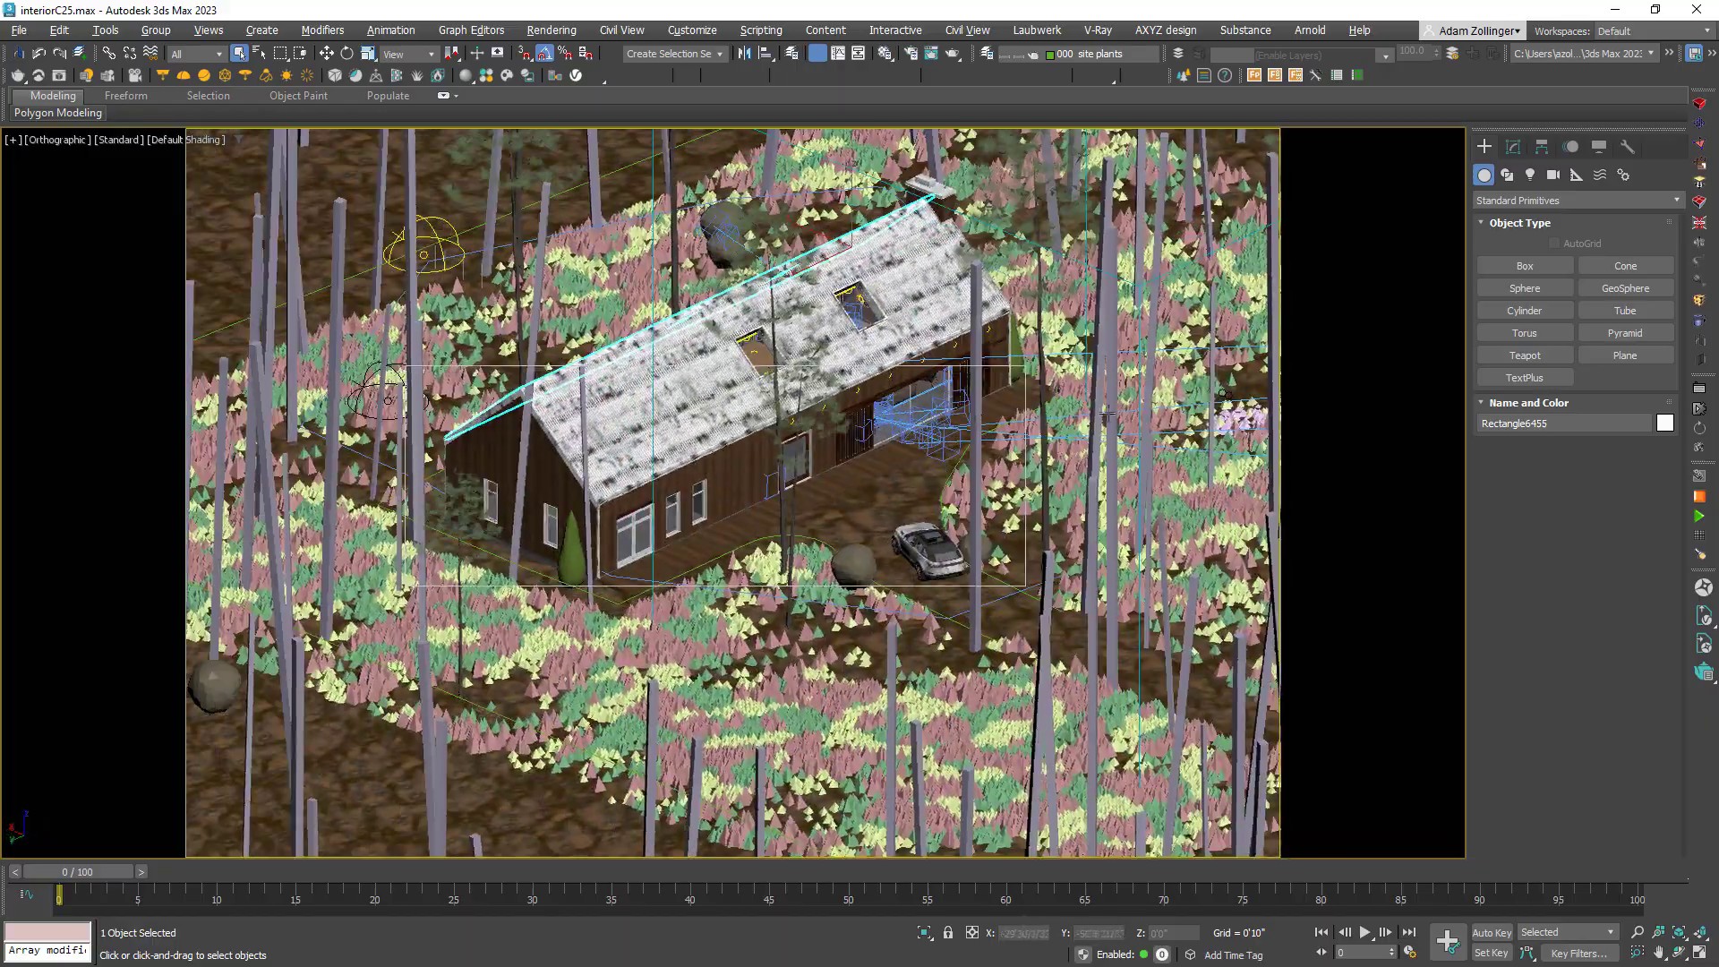
pyautogui.scroll(4, 925, 494)
pyautogui.click(953, 385)
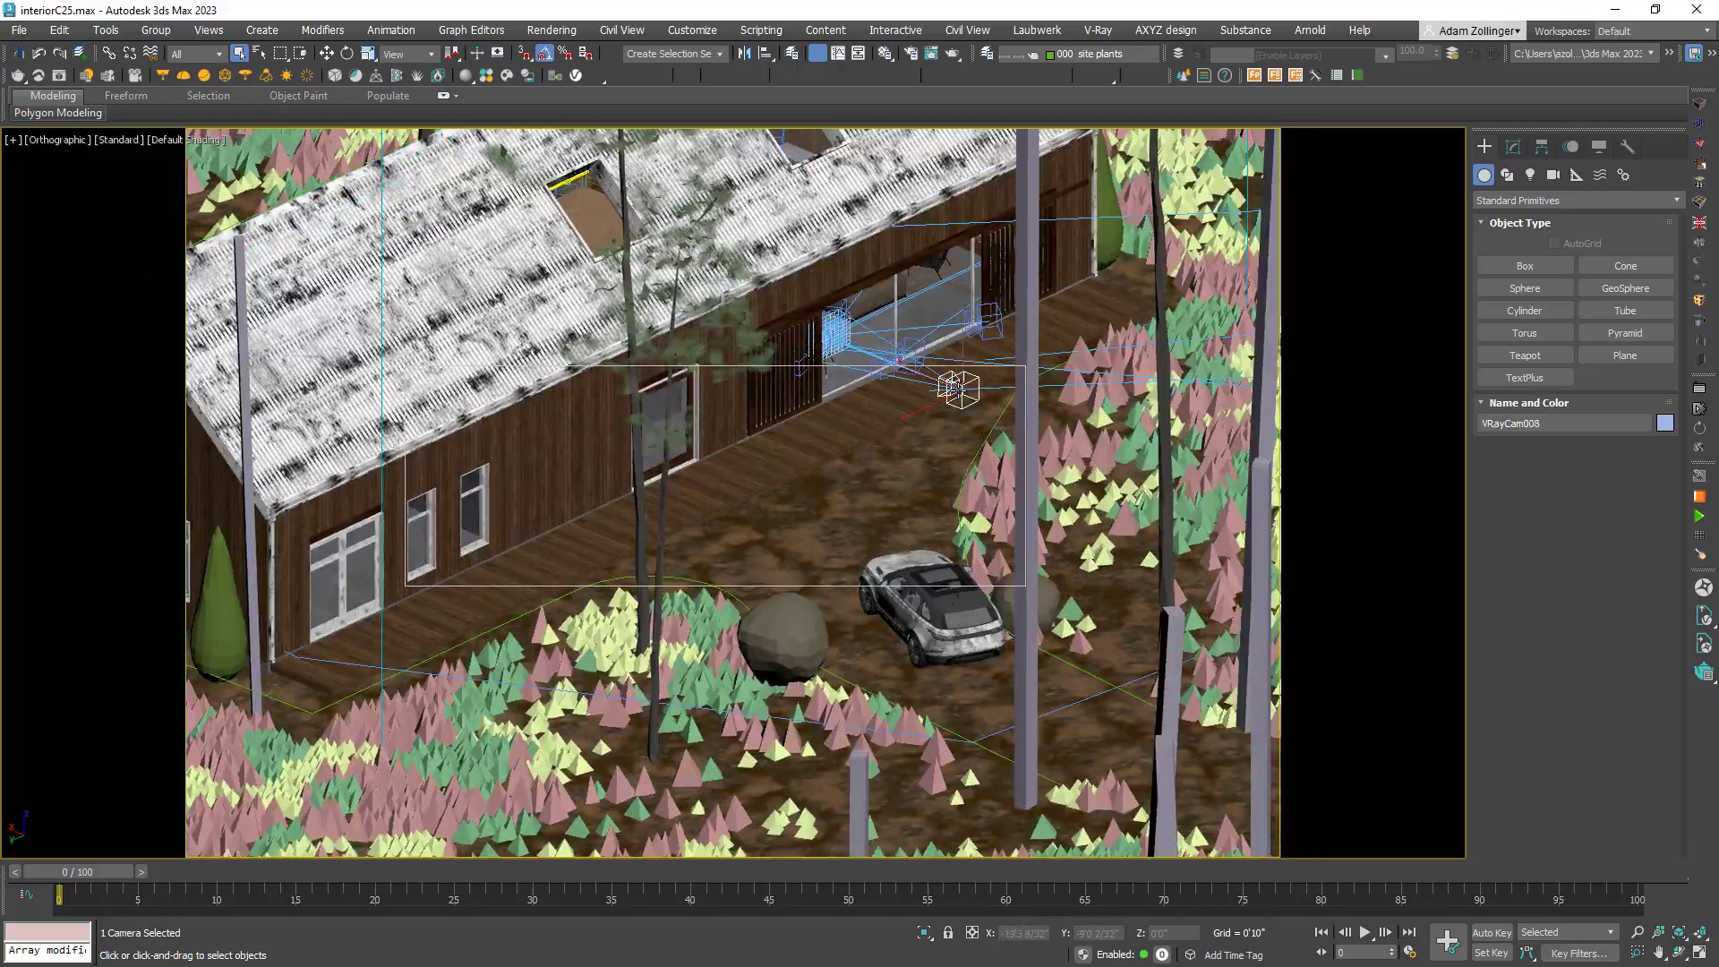
pyautogui.press('c')
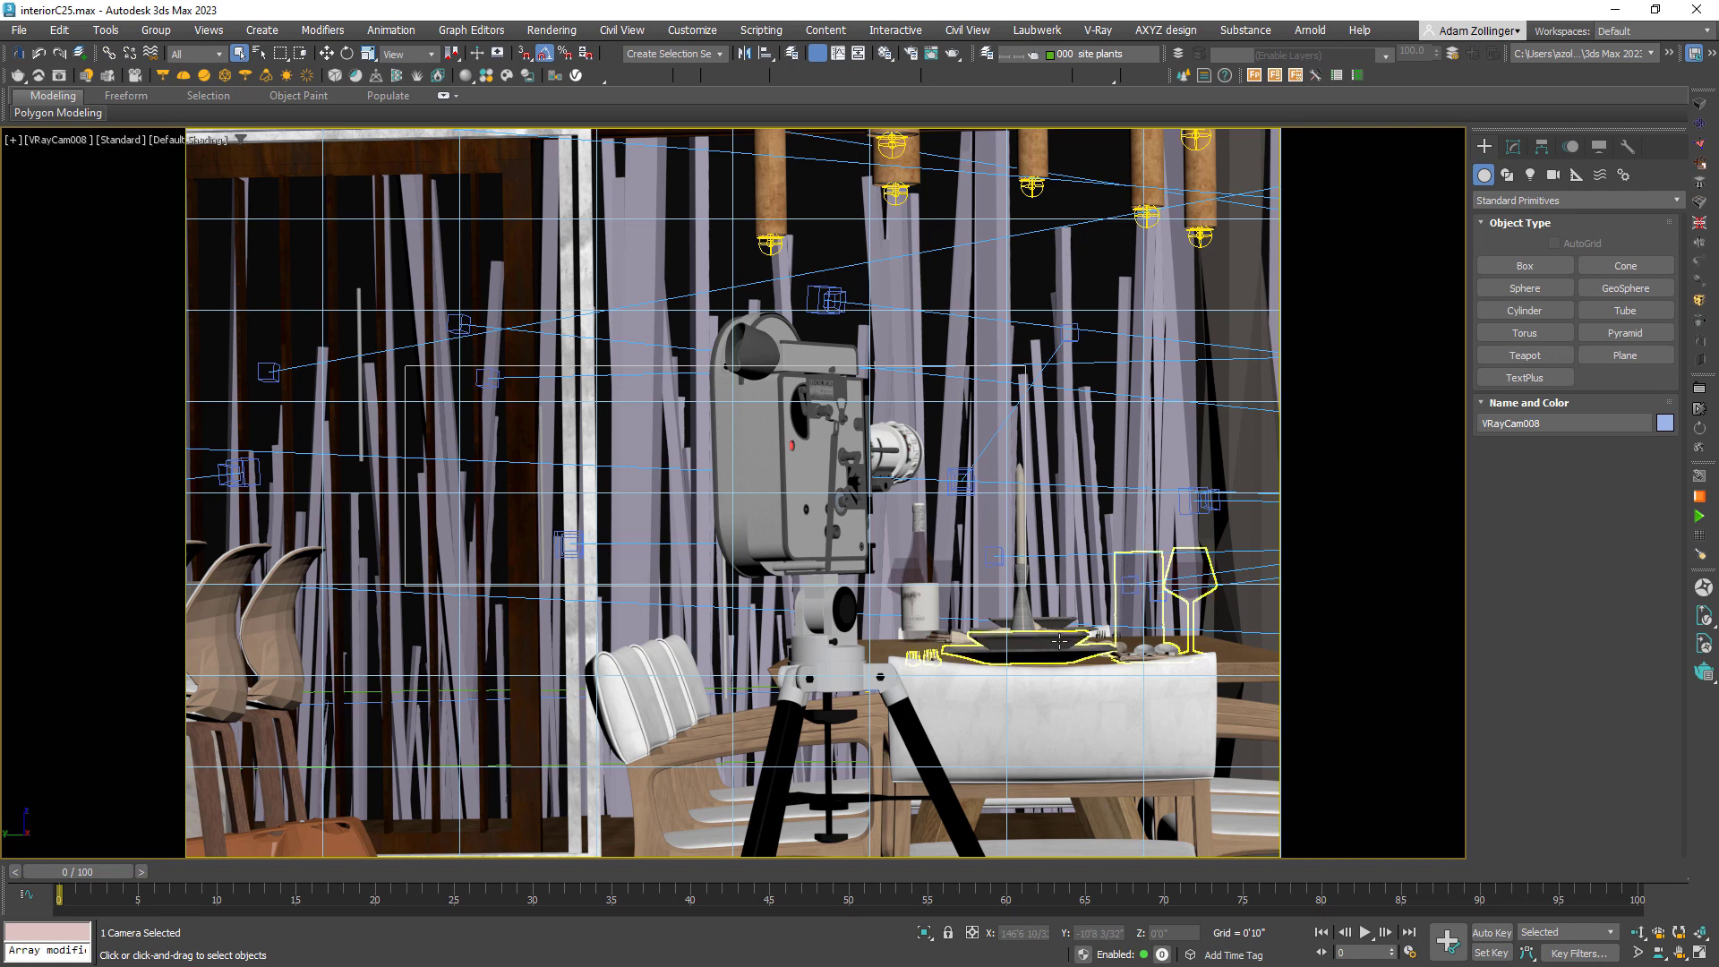
# - Look through couchCloseUp_Cam001, then the tableCloseUp camera, then orbit above the sofa
pyautogui.click(1202, 509)
pyautogui.press('c')
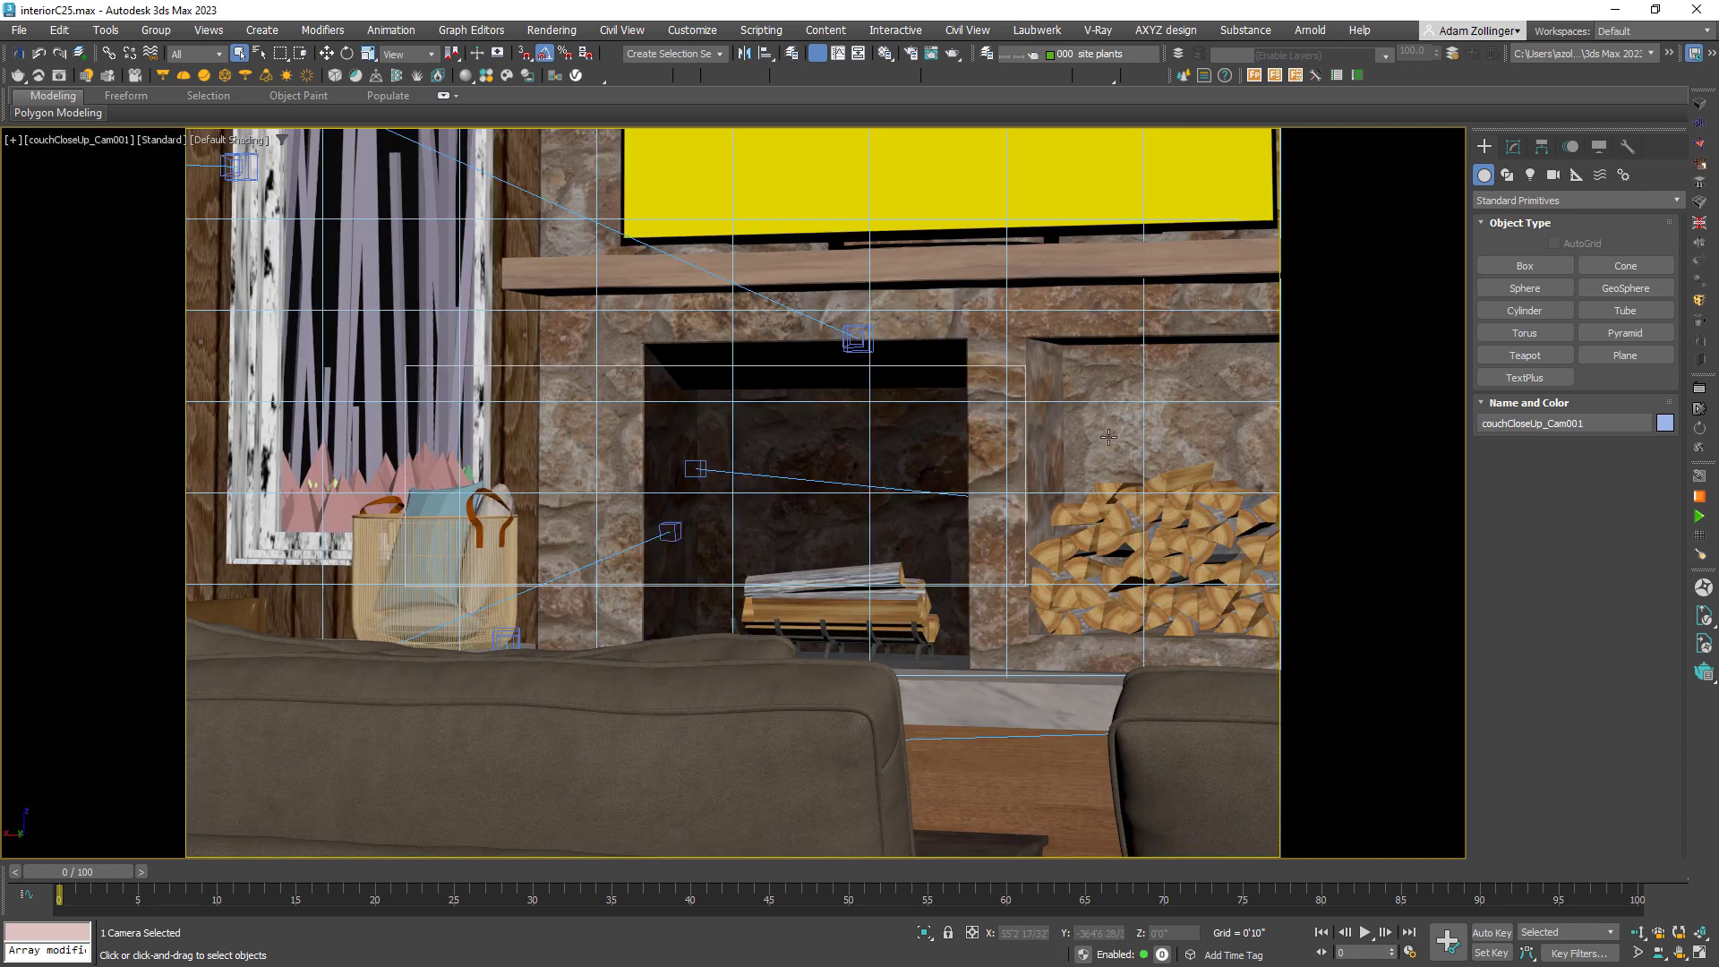
pyautogui.click(857, 339)
pyautogui.press('c')
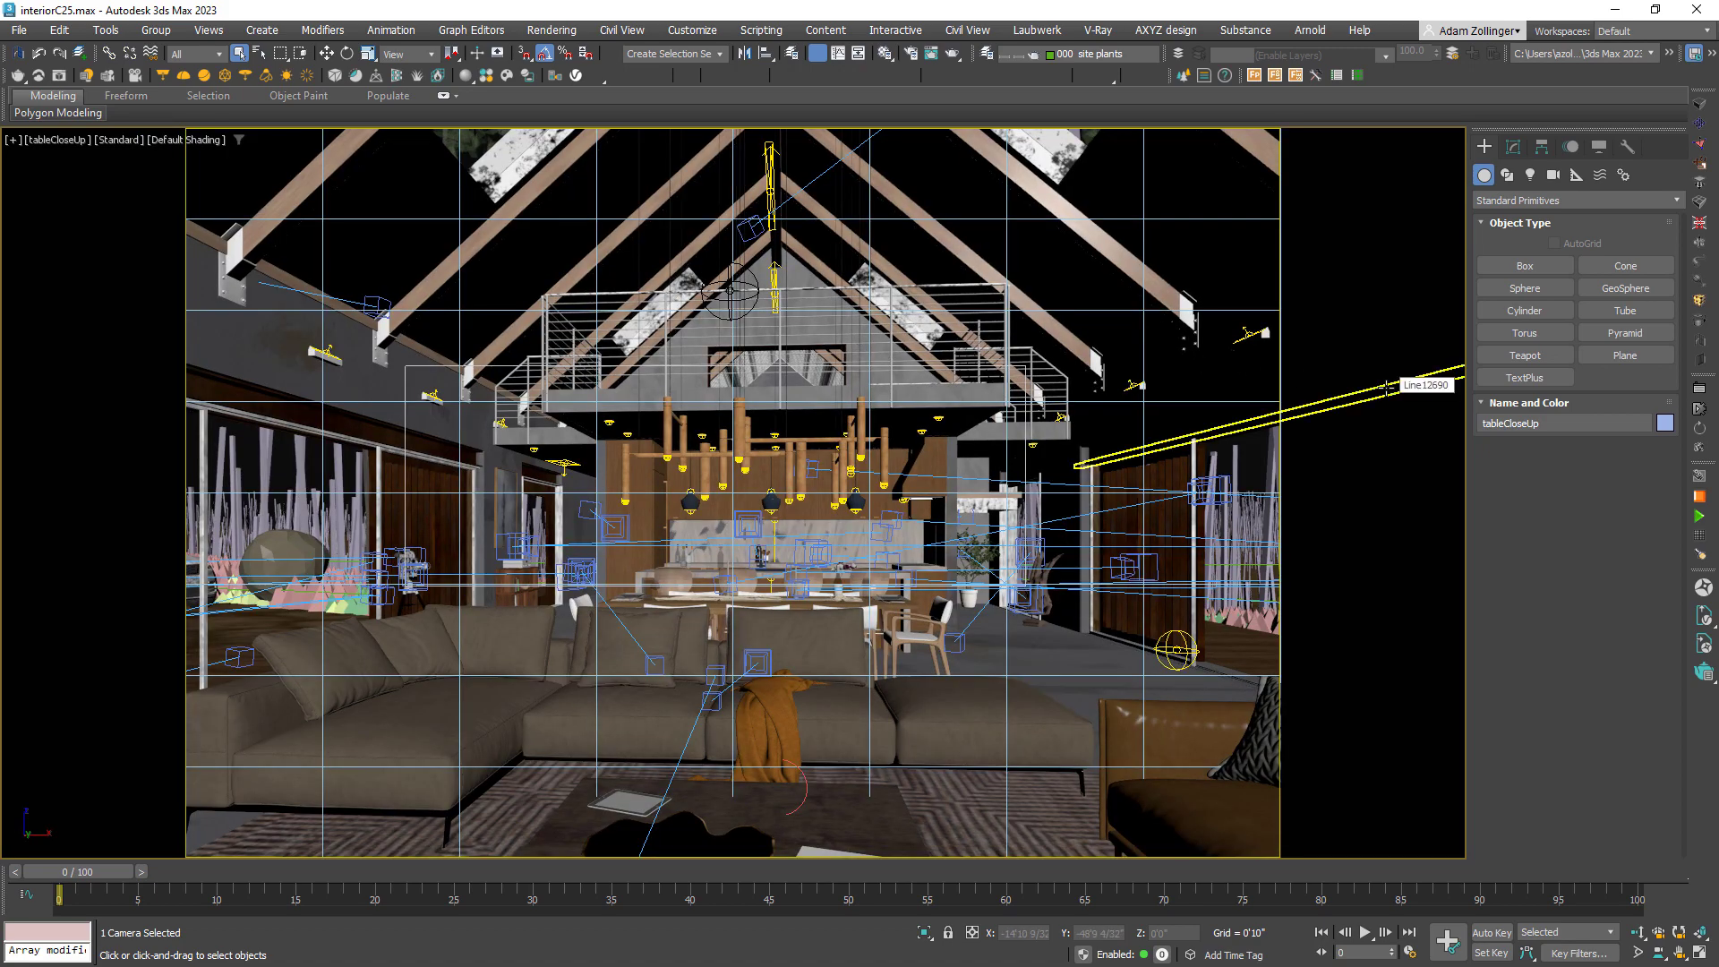
pyautogui.click(821, 633)
pyautogui.press('t')
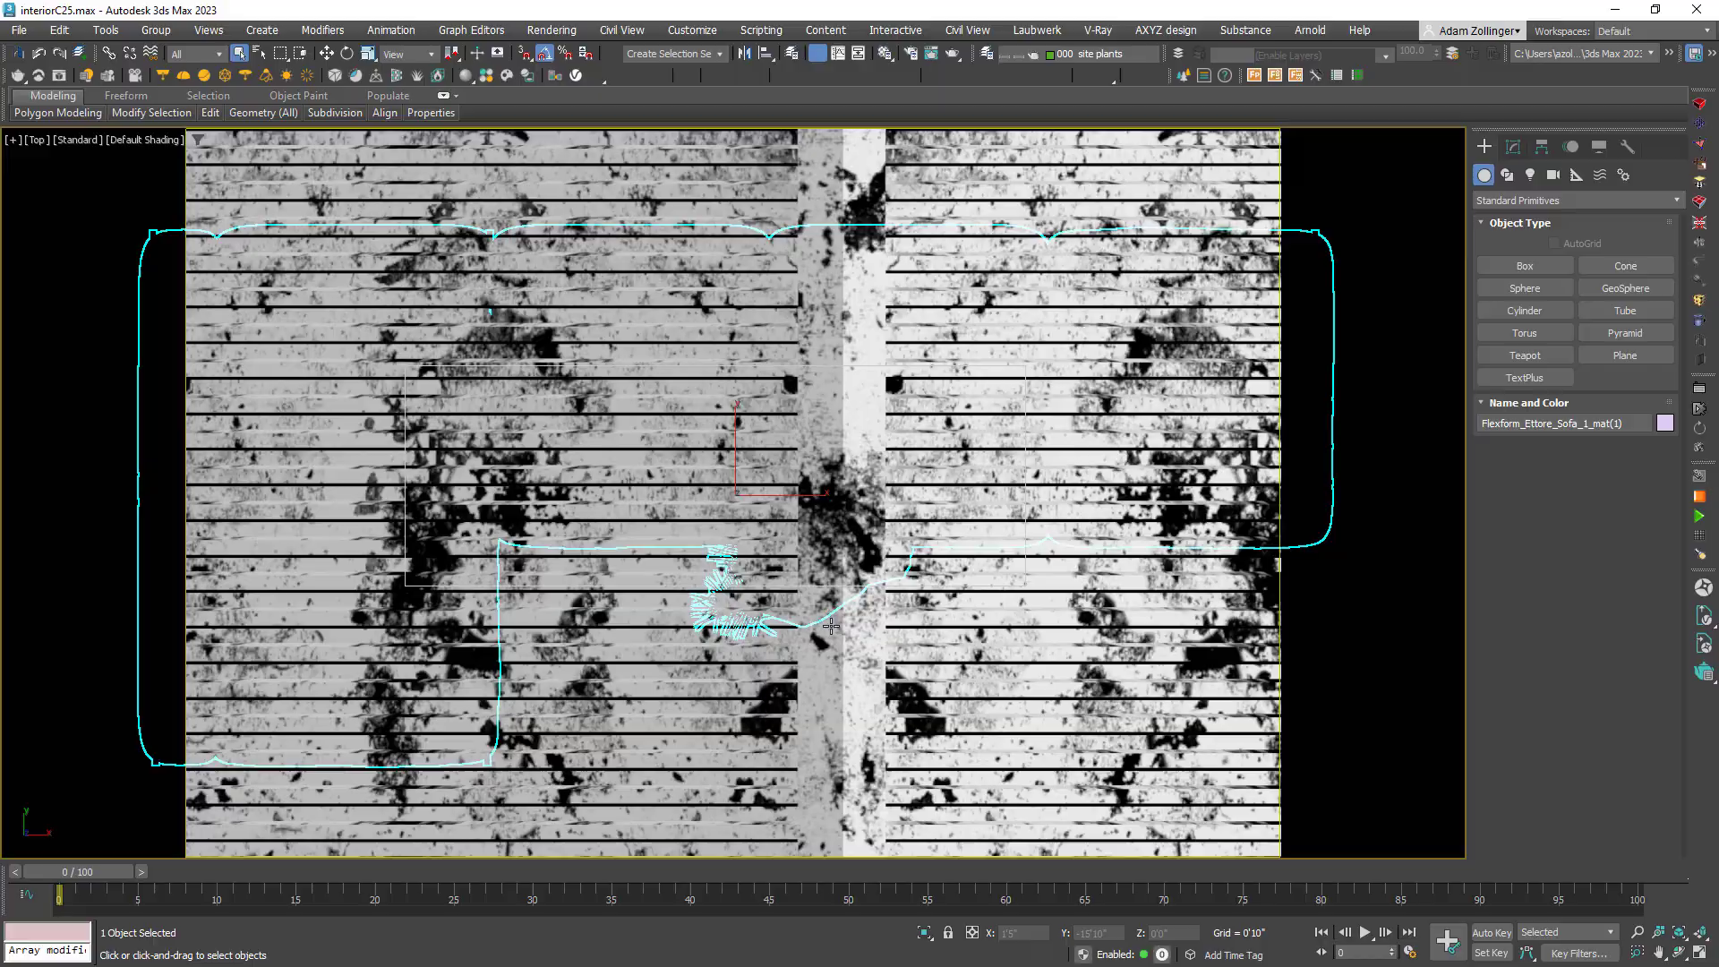
pyautogui.keyDown('alt'); pyautogui.moveTo(821, 633); pyautogui.dragTo(1150, 555, button='middle'); pyautogui.keyUp('alt')
# - Cycle the viewport through Perspective, Front, Left and Top views
pyautogui.scroll(3, 904, 537)
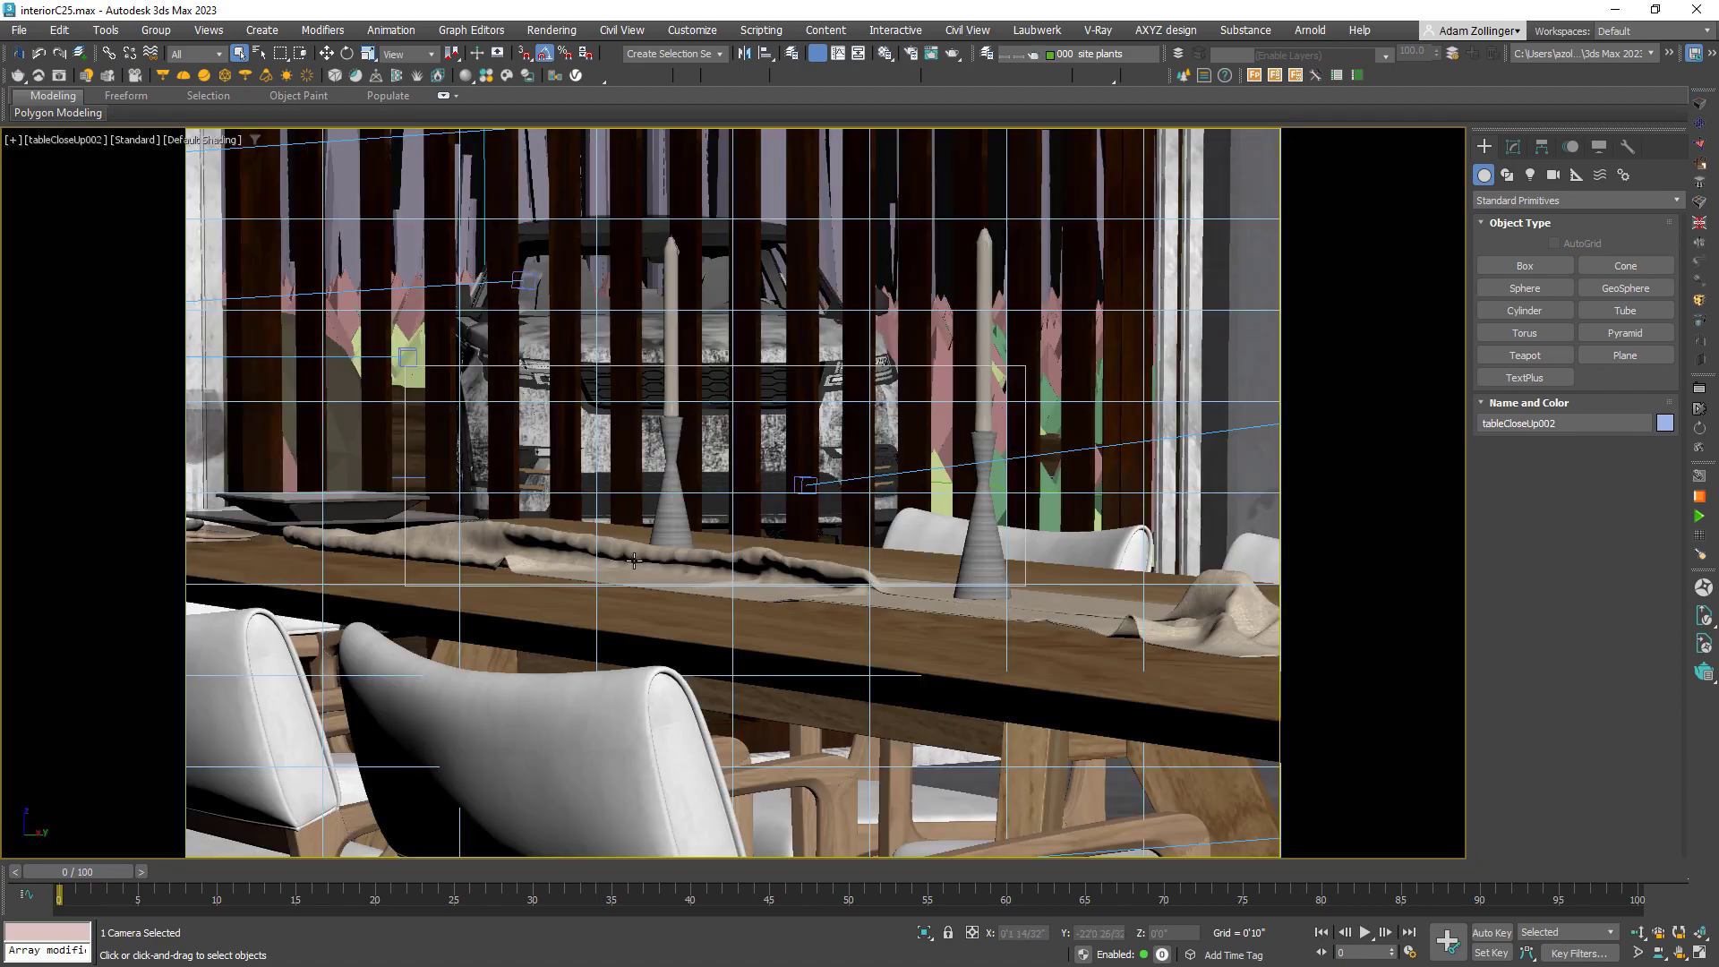
pyautogui.press('p')
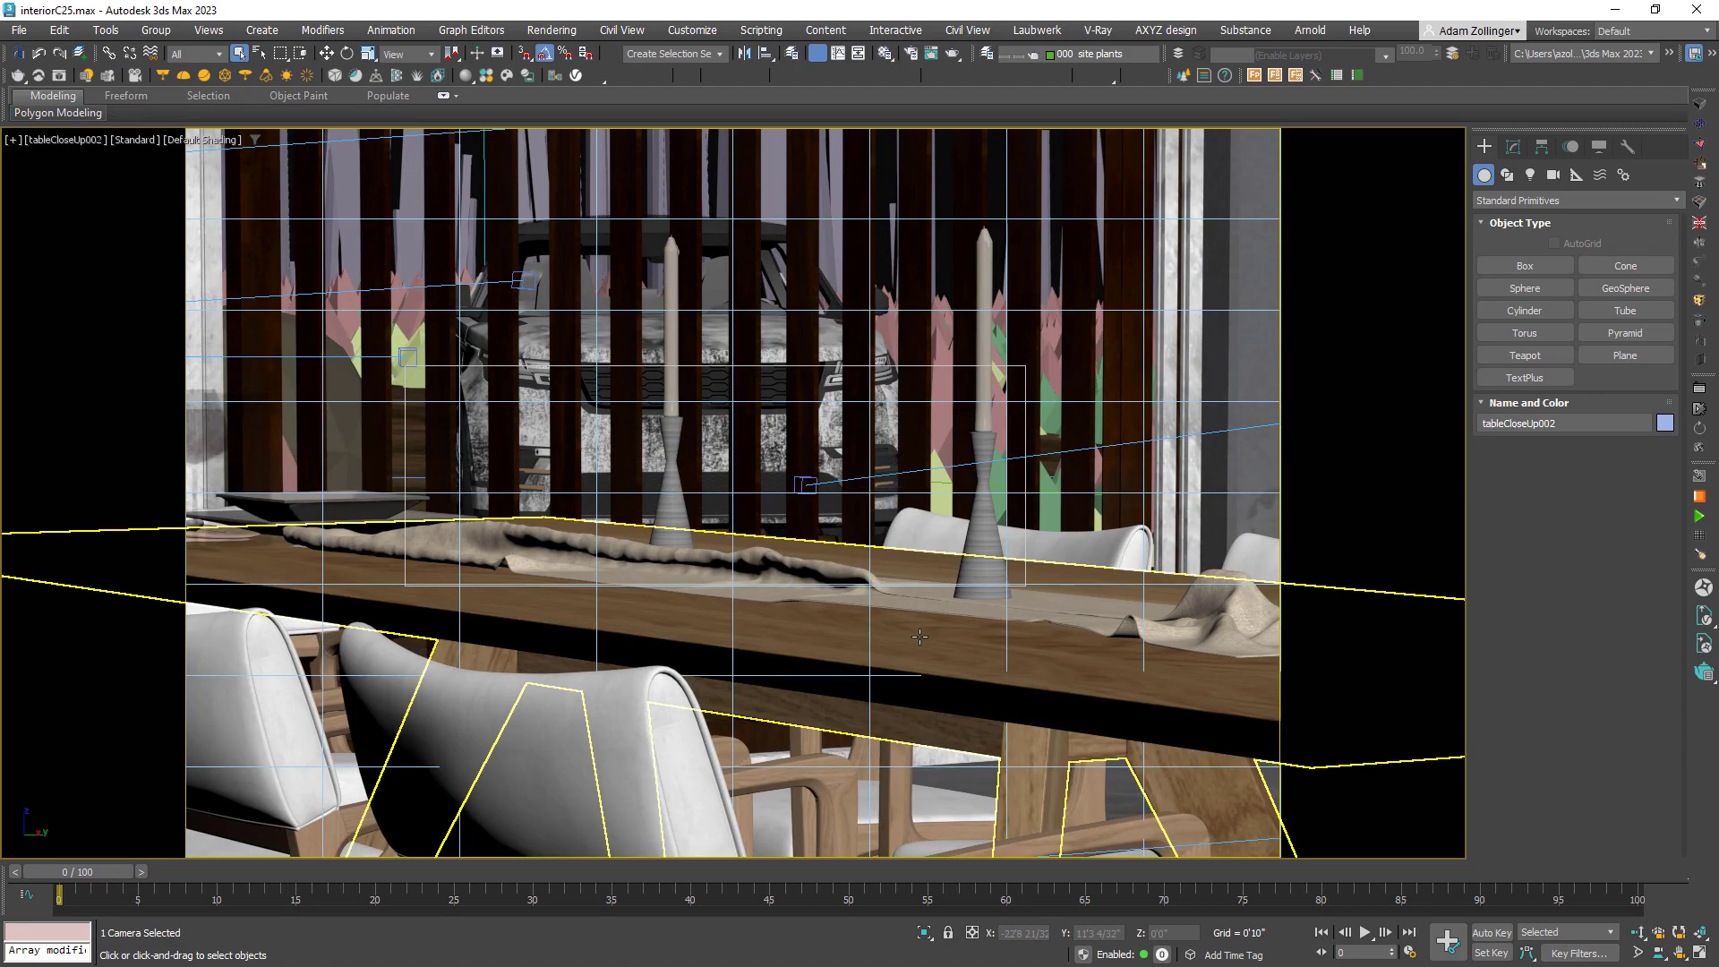
pyautogui.press('f')
pyautogui.press('l')
pyautogui.press('t')
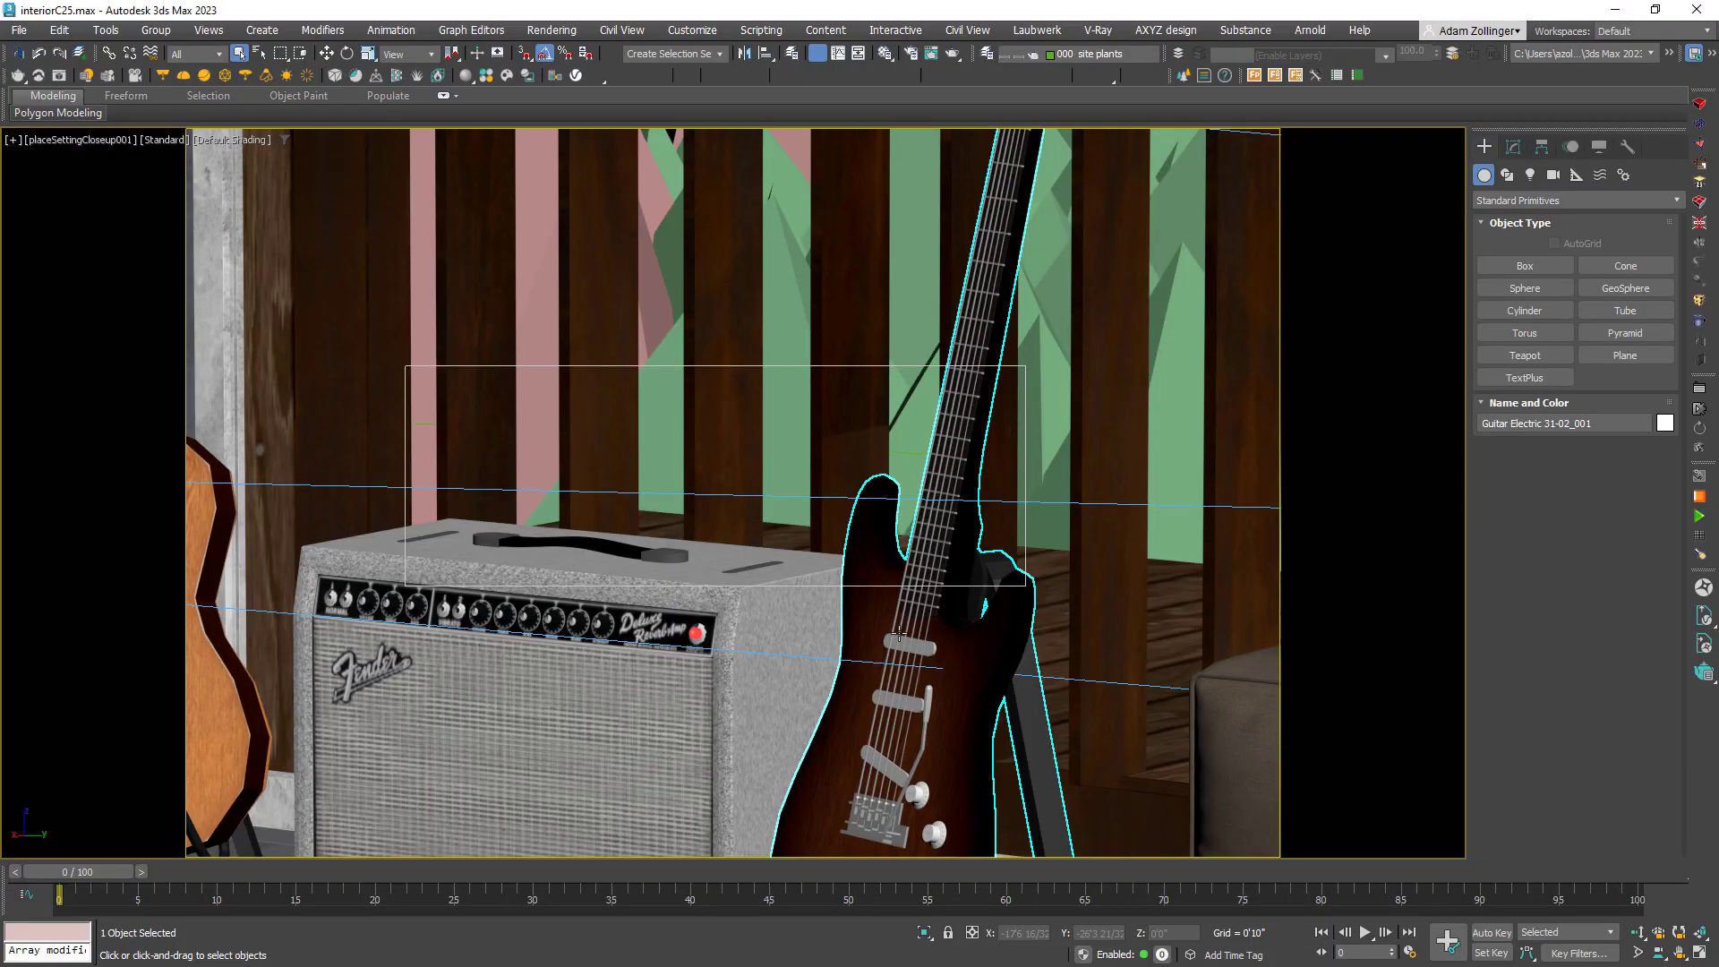
# - In a Top wireframe view, select camera placeSettingCloseup001 and open its Modify parameters
pyautogui.press('t')
pyautogui.press('F3')
pyautogui.press('z')
pyautogui.scroll(-6, 899, 634)
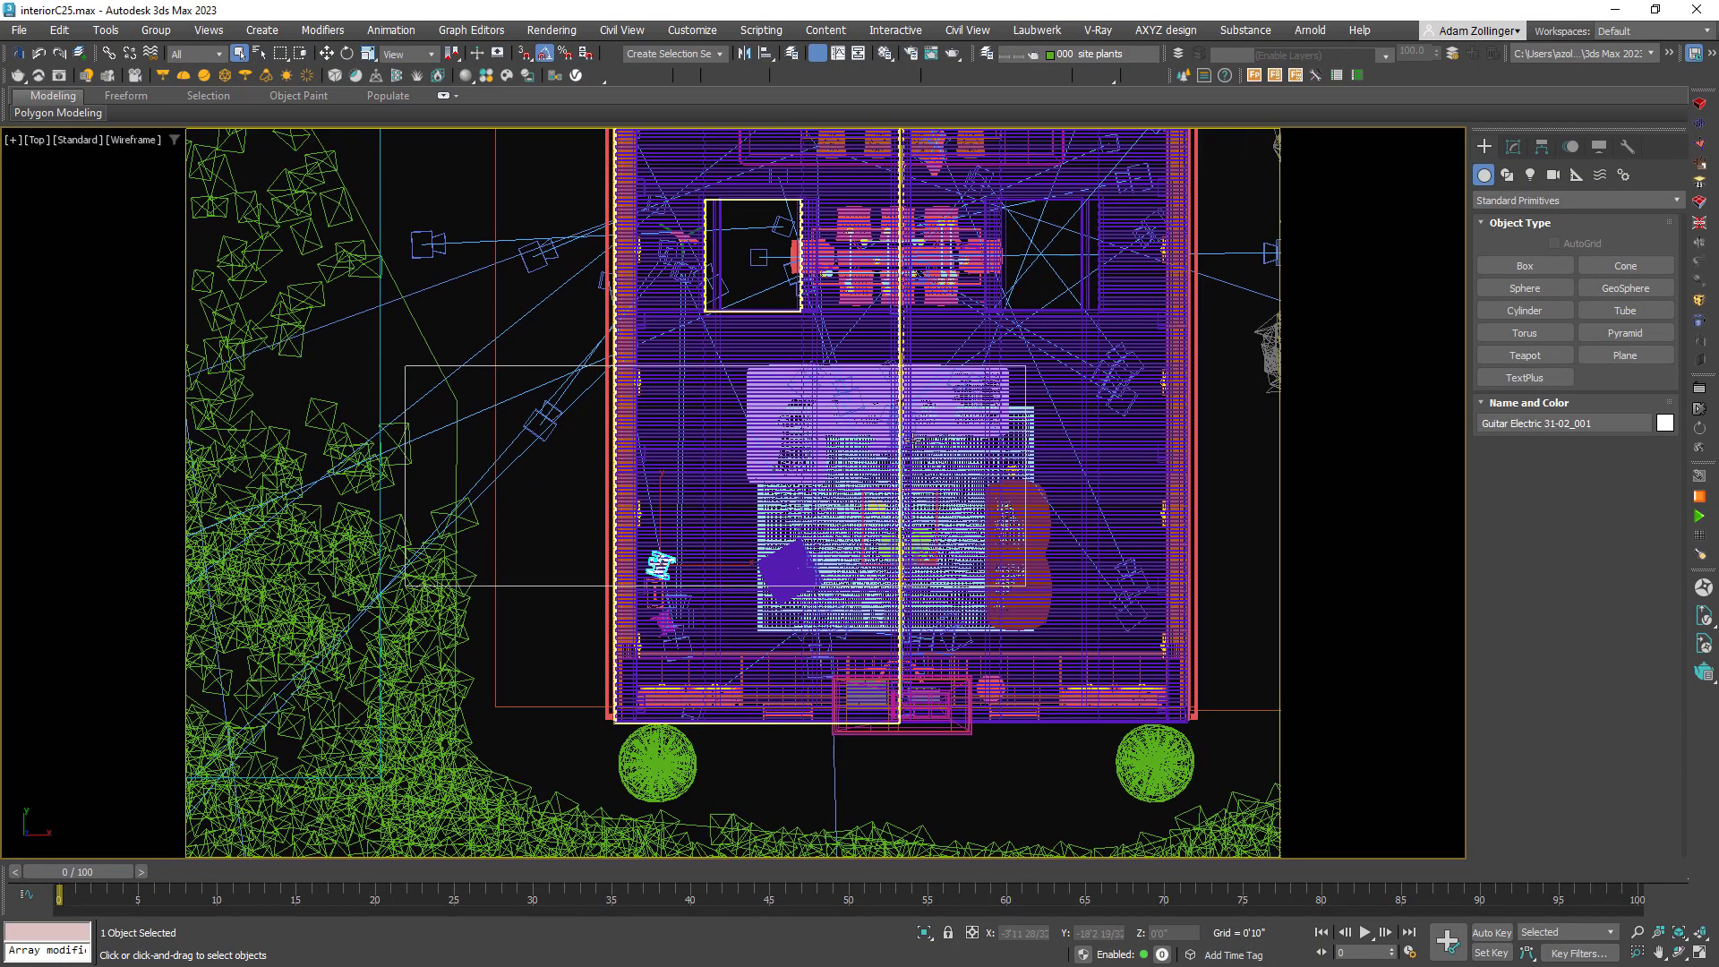
pyautogui.scroll(8, 1191, 182)
pyautogui.click(1190, 210)
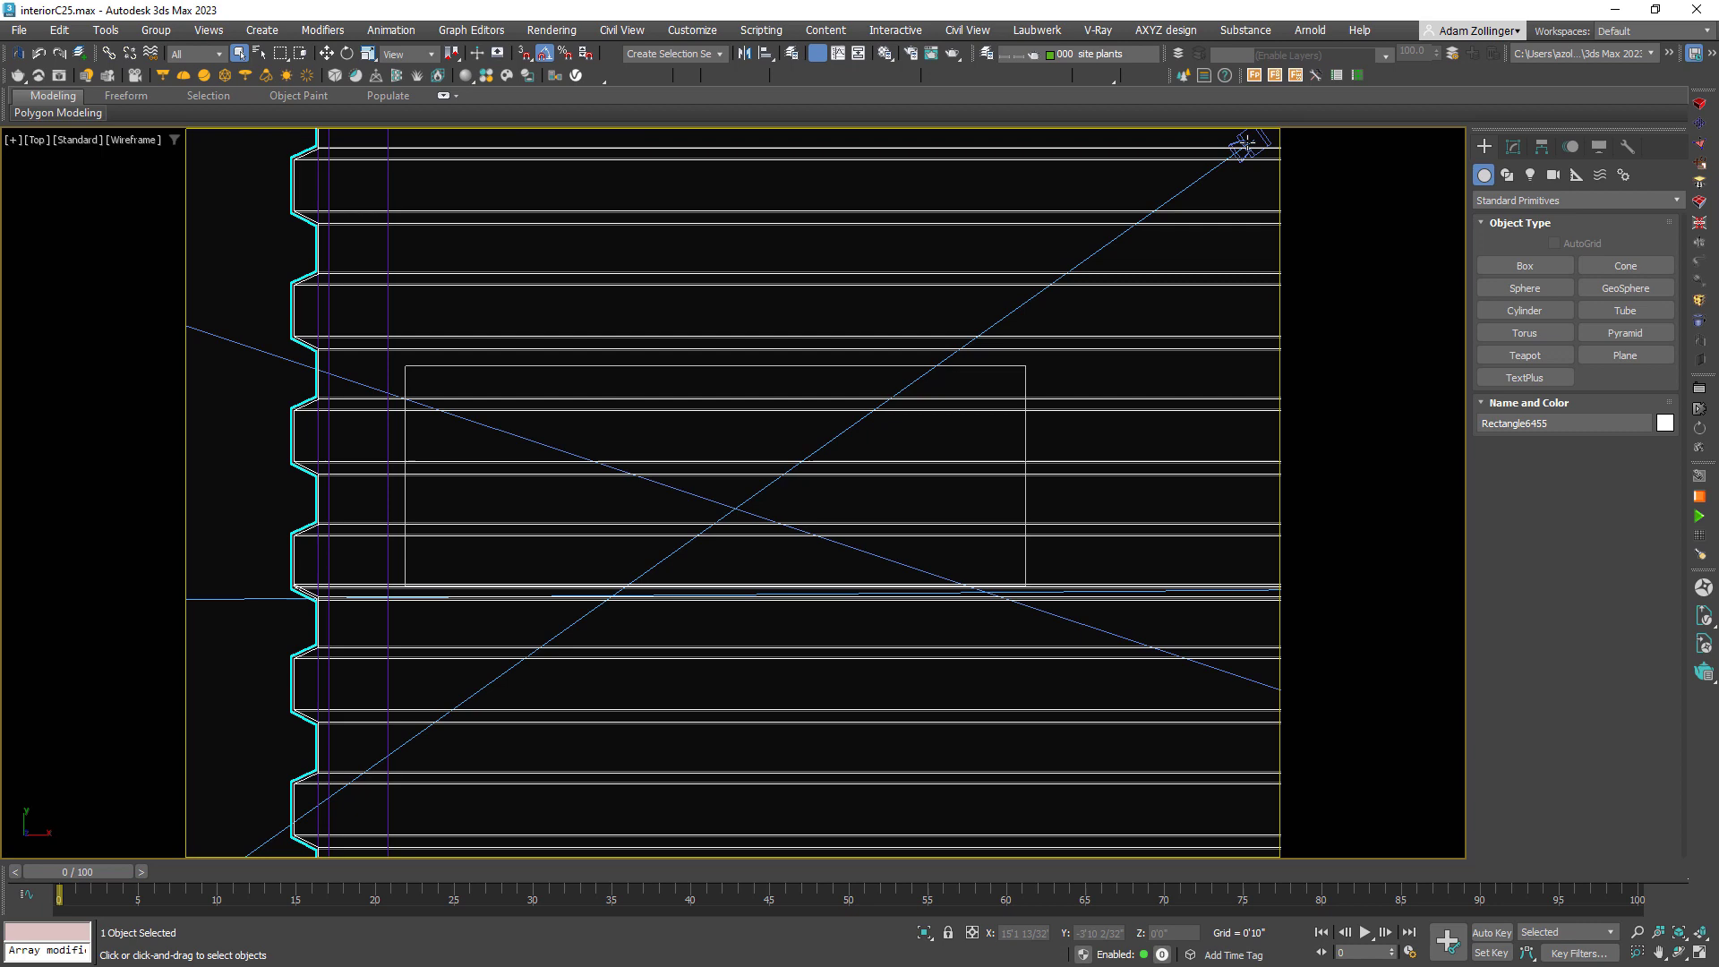
pyautogui.scroll(-2, 1148, 277)
pyautogui.click(1147, 277)
pyautogui.scroll(-5, 1148, 276)
pyautogui.click(1513, 146)
# - Set exposure to Exposure value (EV) 13.0 and adjust the F-Number and focus distance
pyautogui.scroll(-1, 1565, 642)
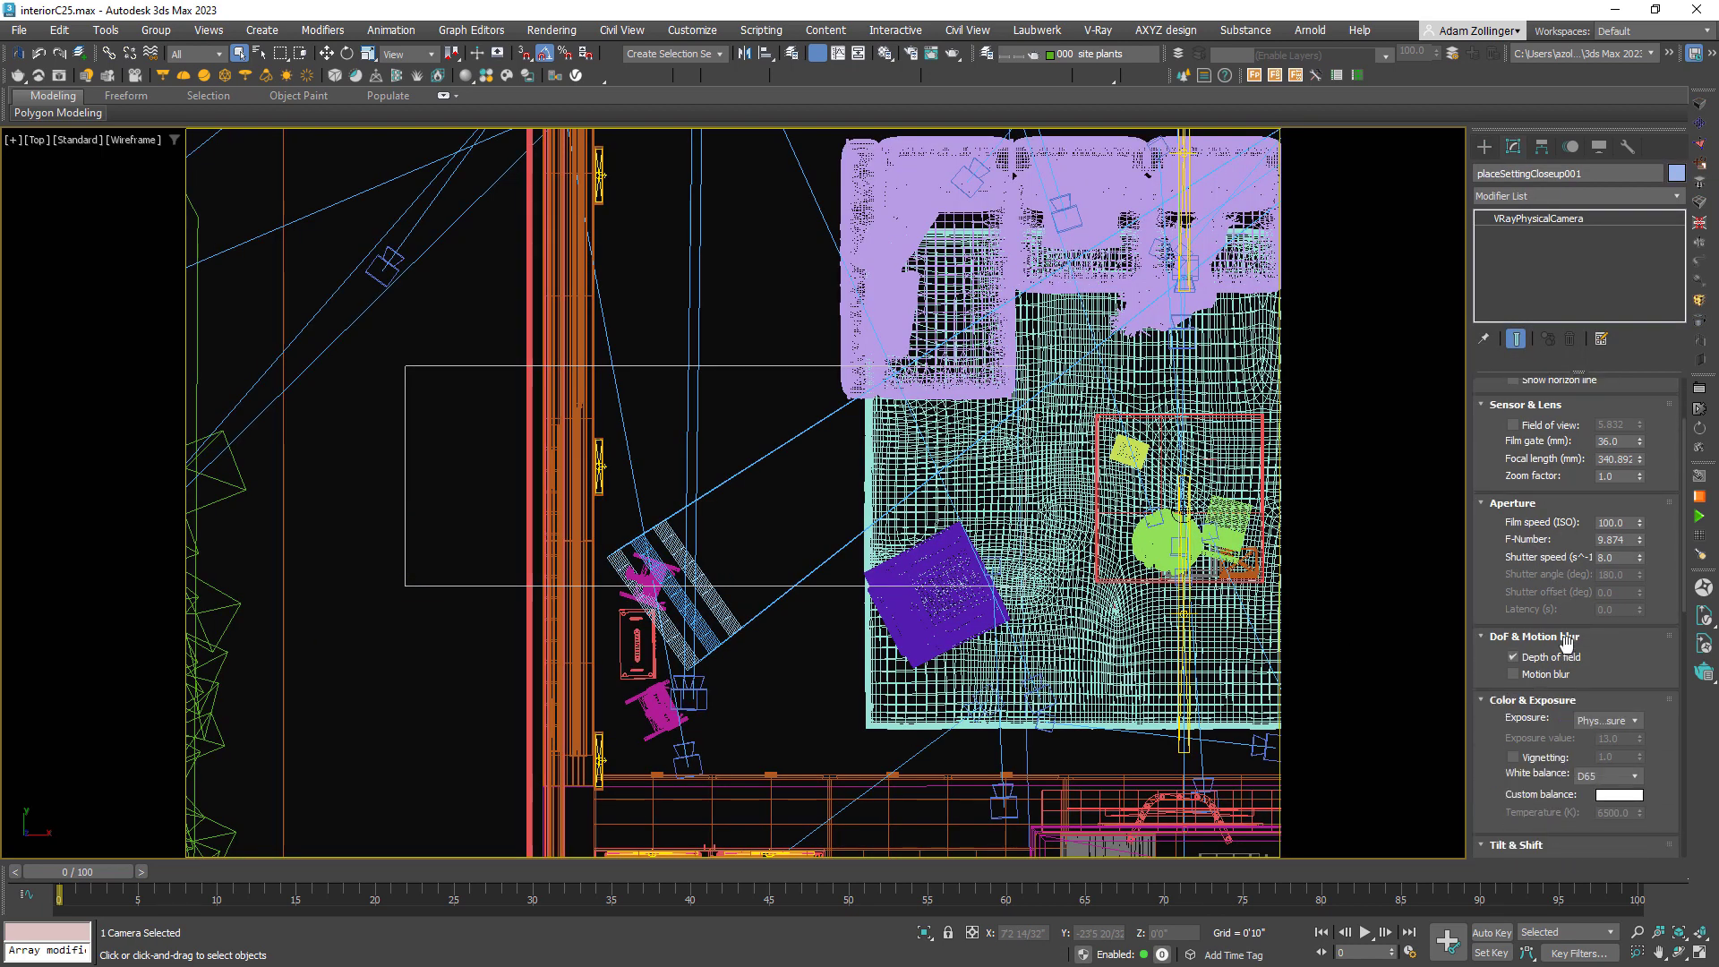
pyautogui.click(1632, 721)
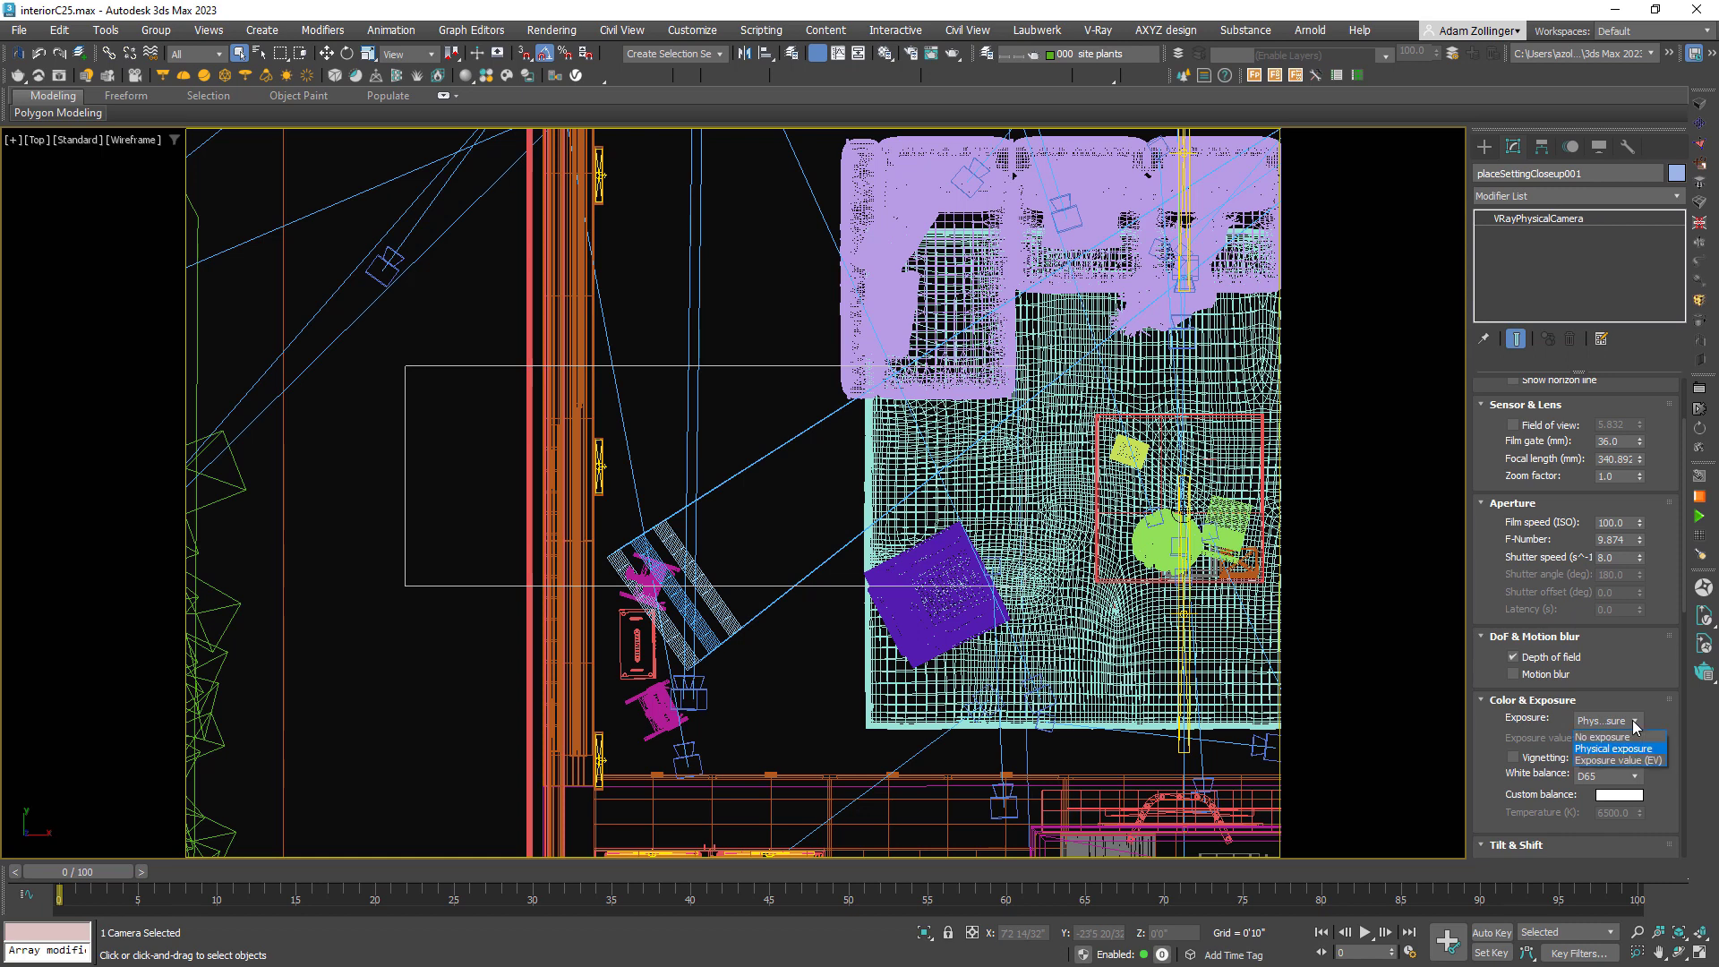
pyautogui.click(1625, 760)
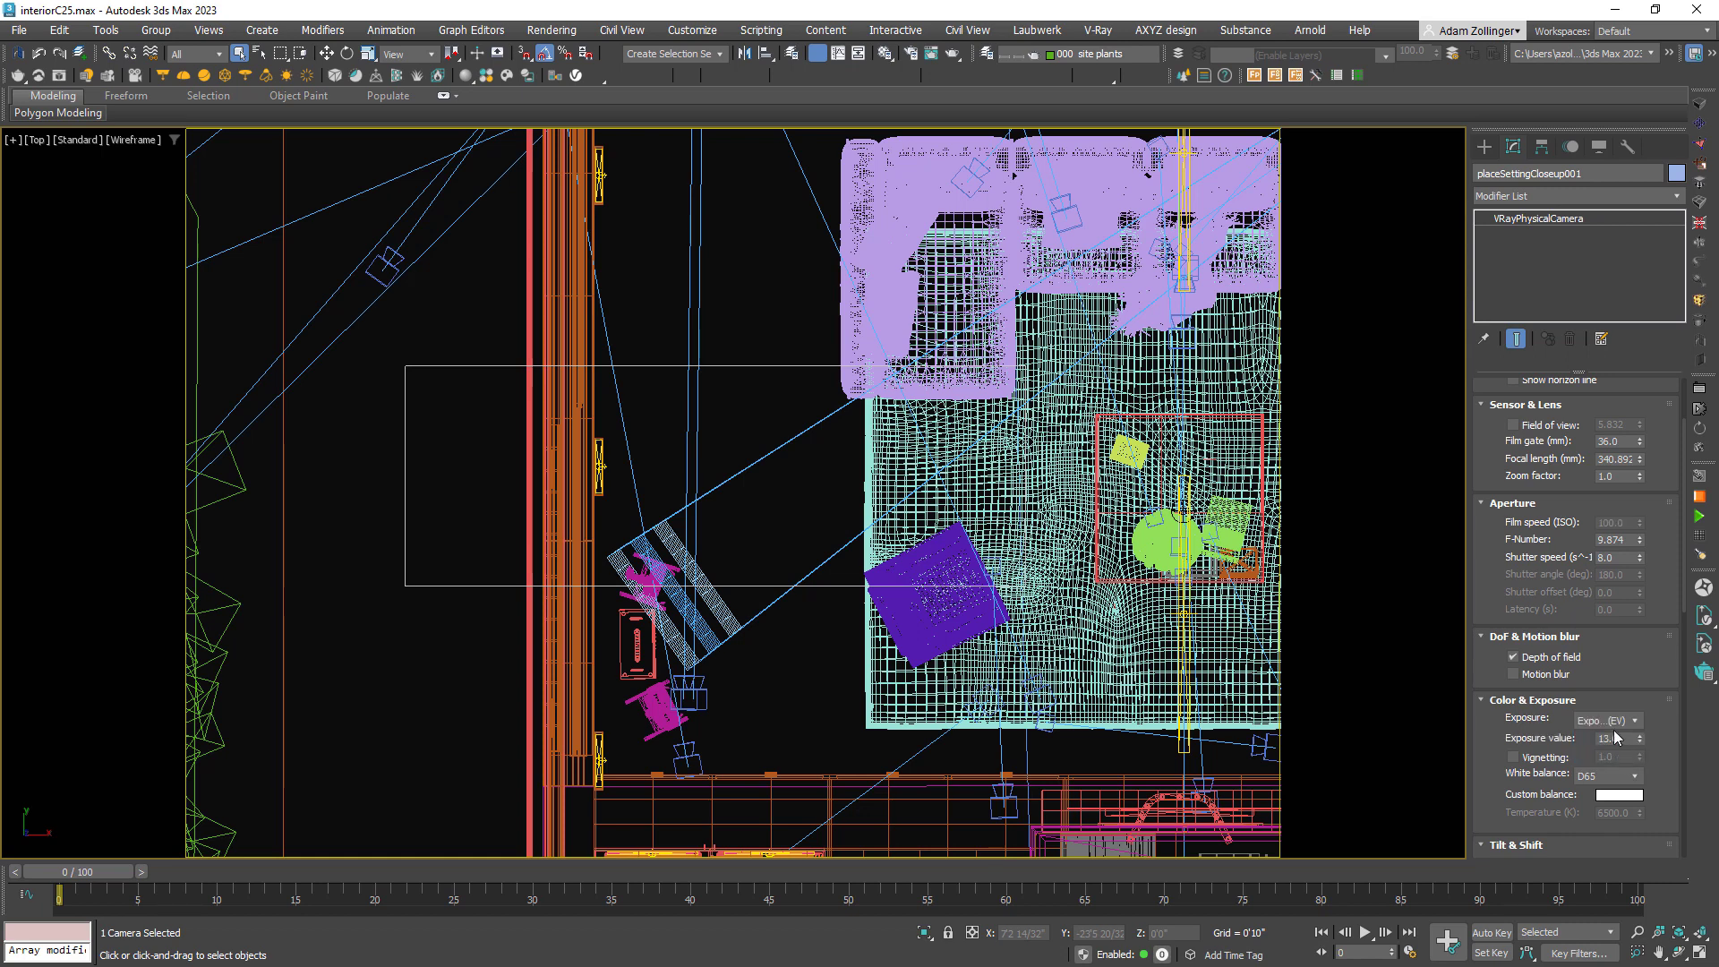
pyautogui.moveTo(1643, 604); pyautogui.dragTo(1645, 717)
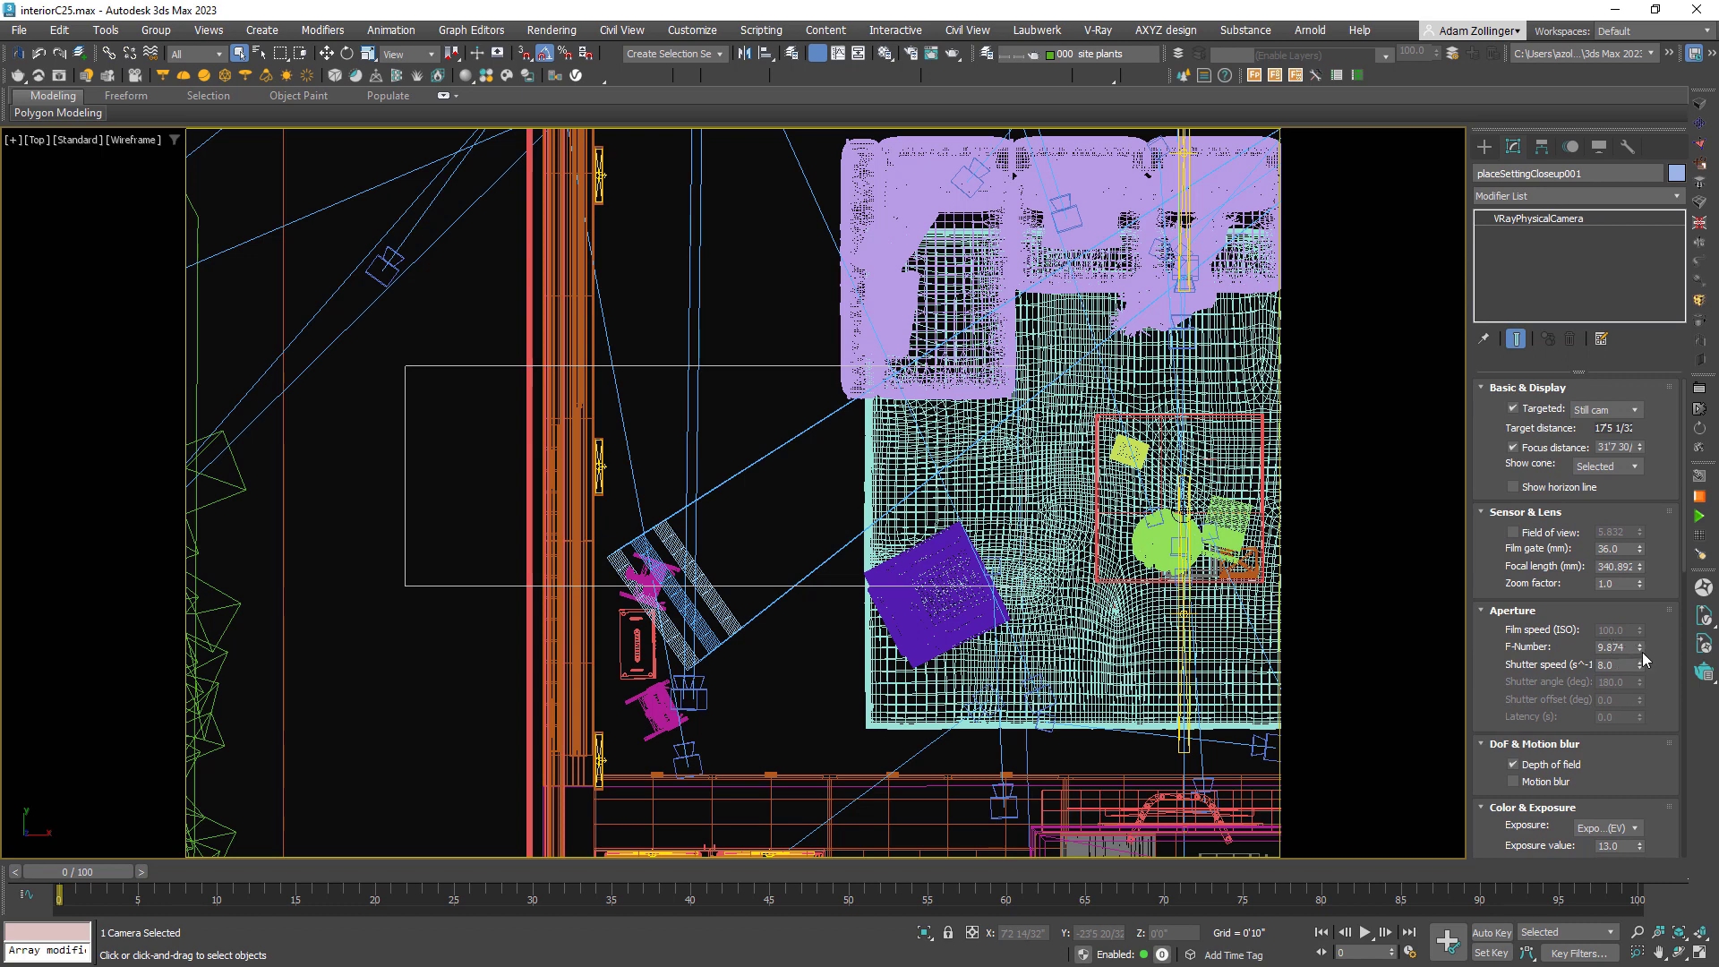
pyautogui.moveTo(1640, 646); pyautogui.dragTo(1601, 673)
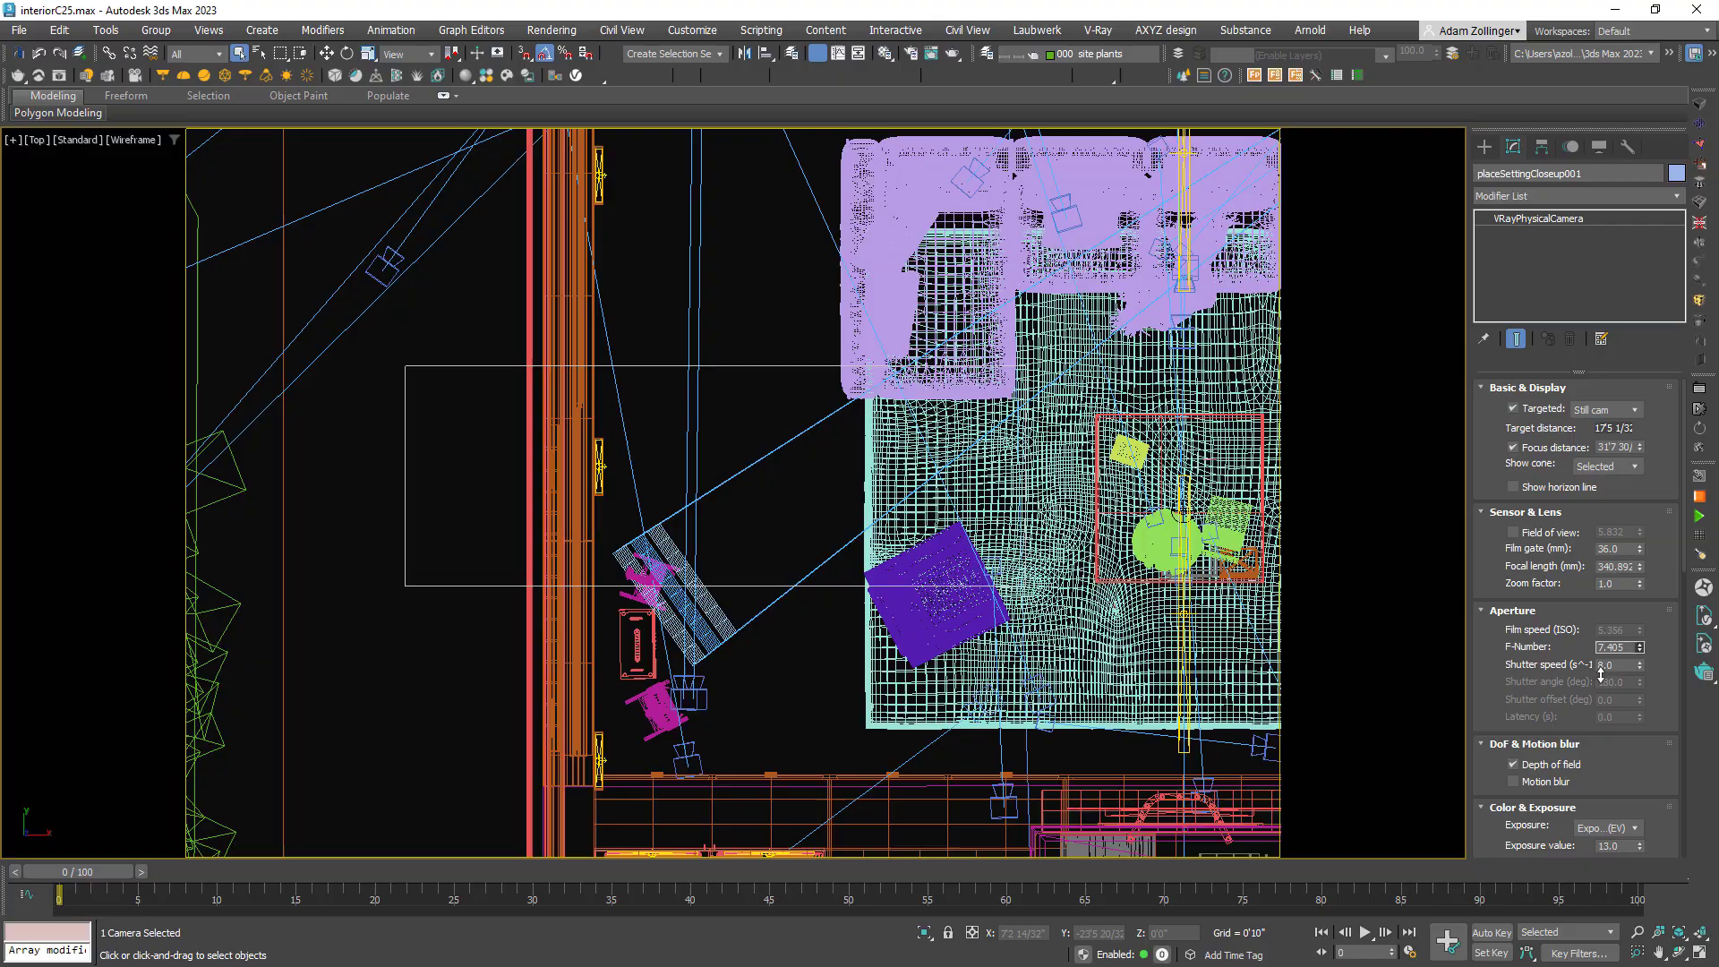
pyautogui.moveTo(1642, 450)
pyautogui.mouseDown()
pyautogui.moveTo(1642, 474)
pyautogui.moveTo(1642, 443)
pyautogui.mouseUp()
pyautogui.scroll(-5, 783, 503)
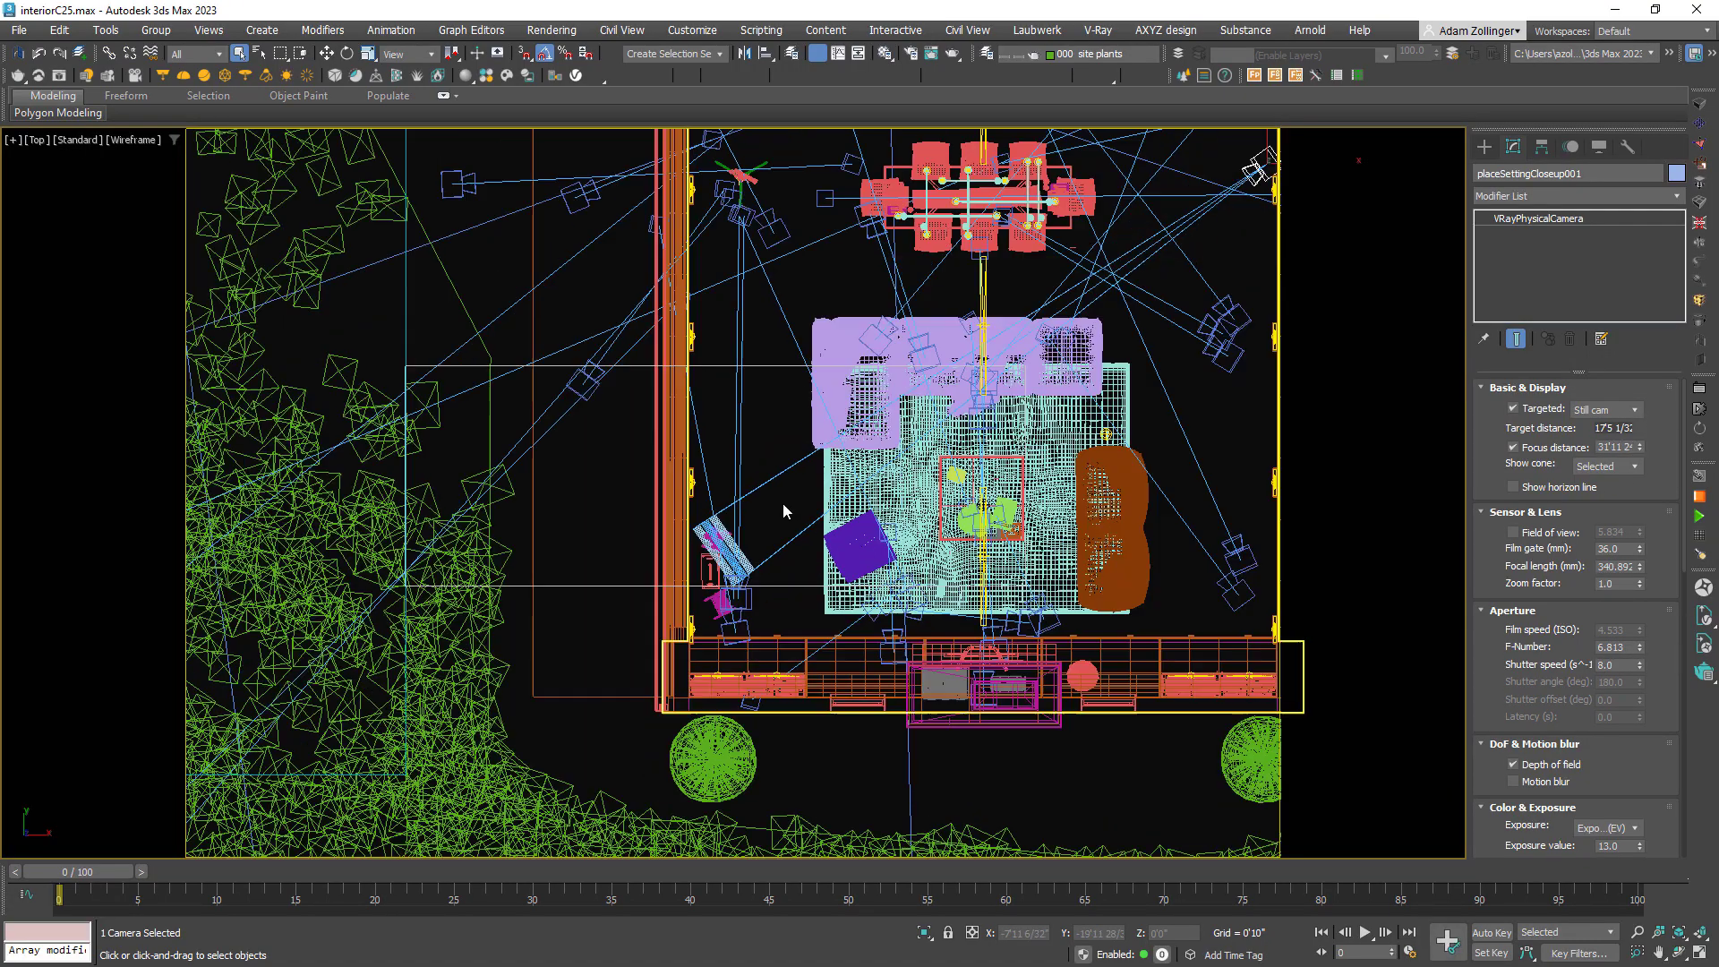
# - Orbit to an angled shaded view and raise the F-Number slightly further
pyautogui.moveTo(791, 574)
pyautogui.keyDown('alt'); pyautogui.mouseDown(button='middle')
pyautogui.moveTo(886, 385)
pyautogui.moveTo(886, 514)
pyautogui.mouseUp(button='middle'); pyautogui.keyUp('alt')
pyautogui.scroll(10, 886, 439)
pyautogui.press('F3')
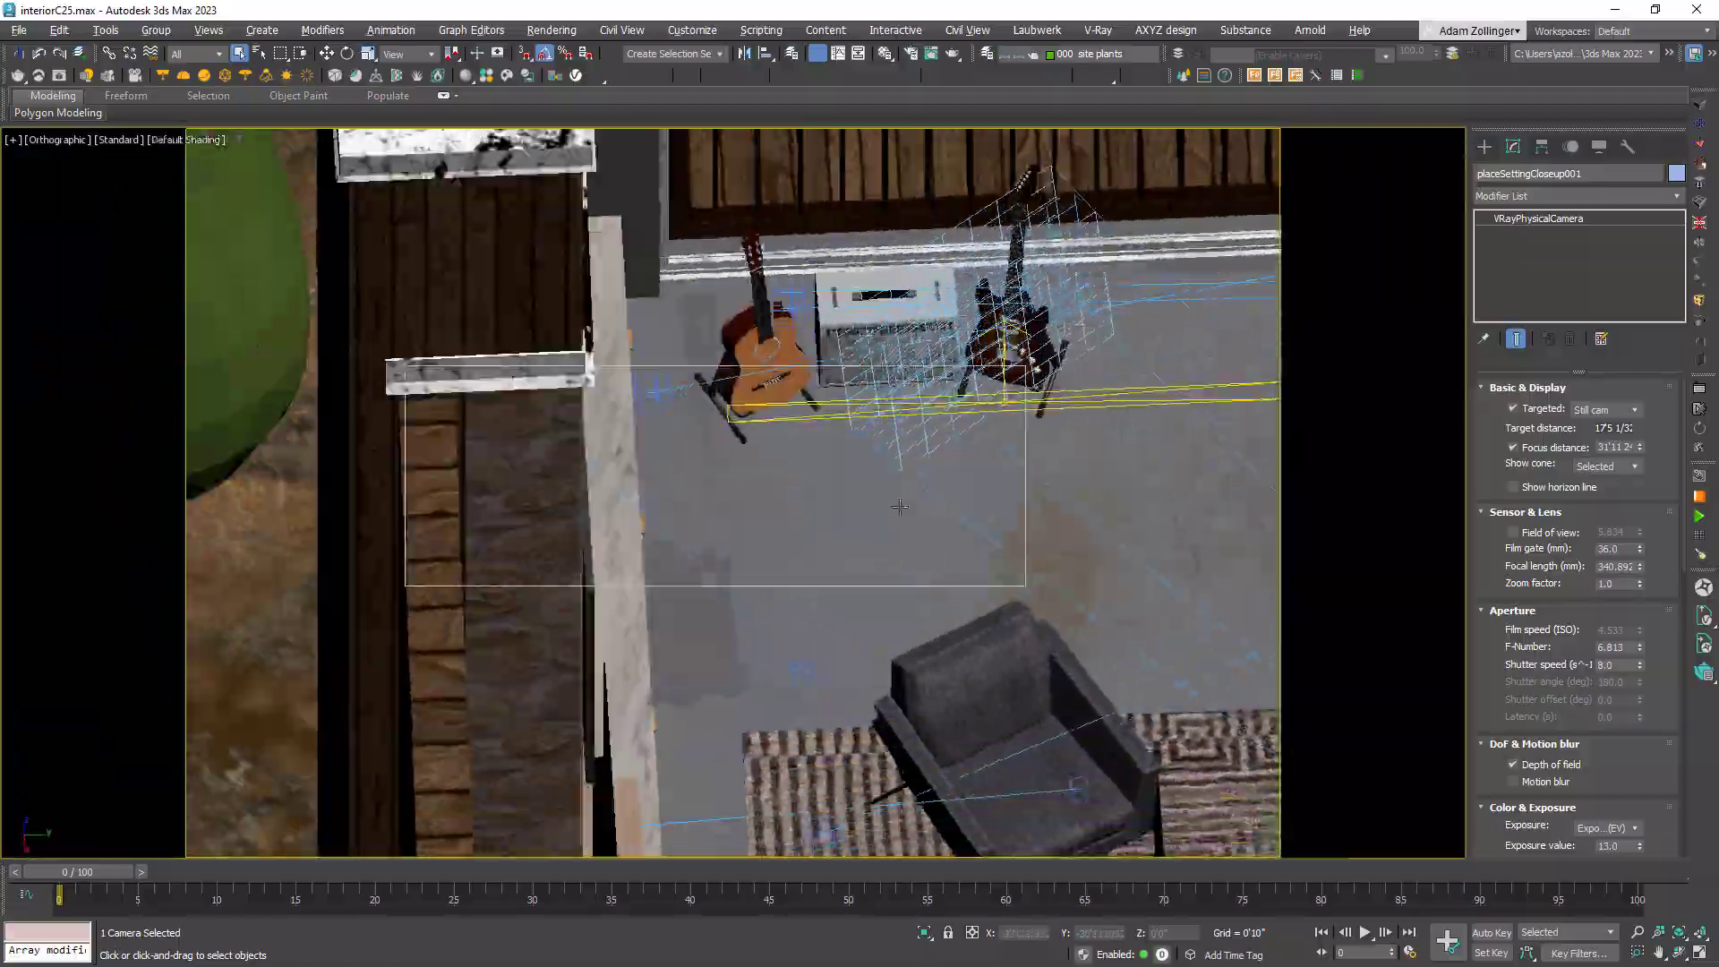
pyautogui.scroll(-10, 886, 514)
pyautogui.scroll(12, 885, 598)
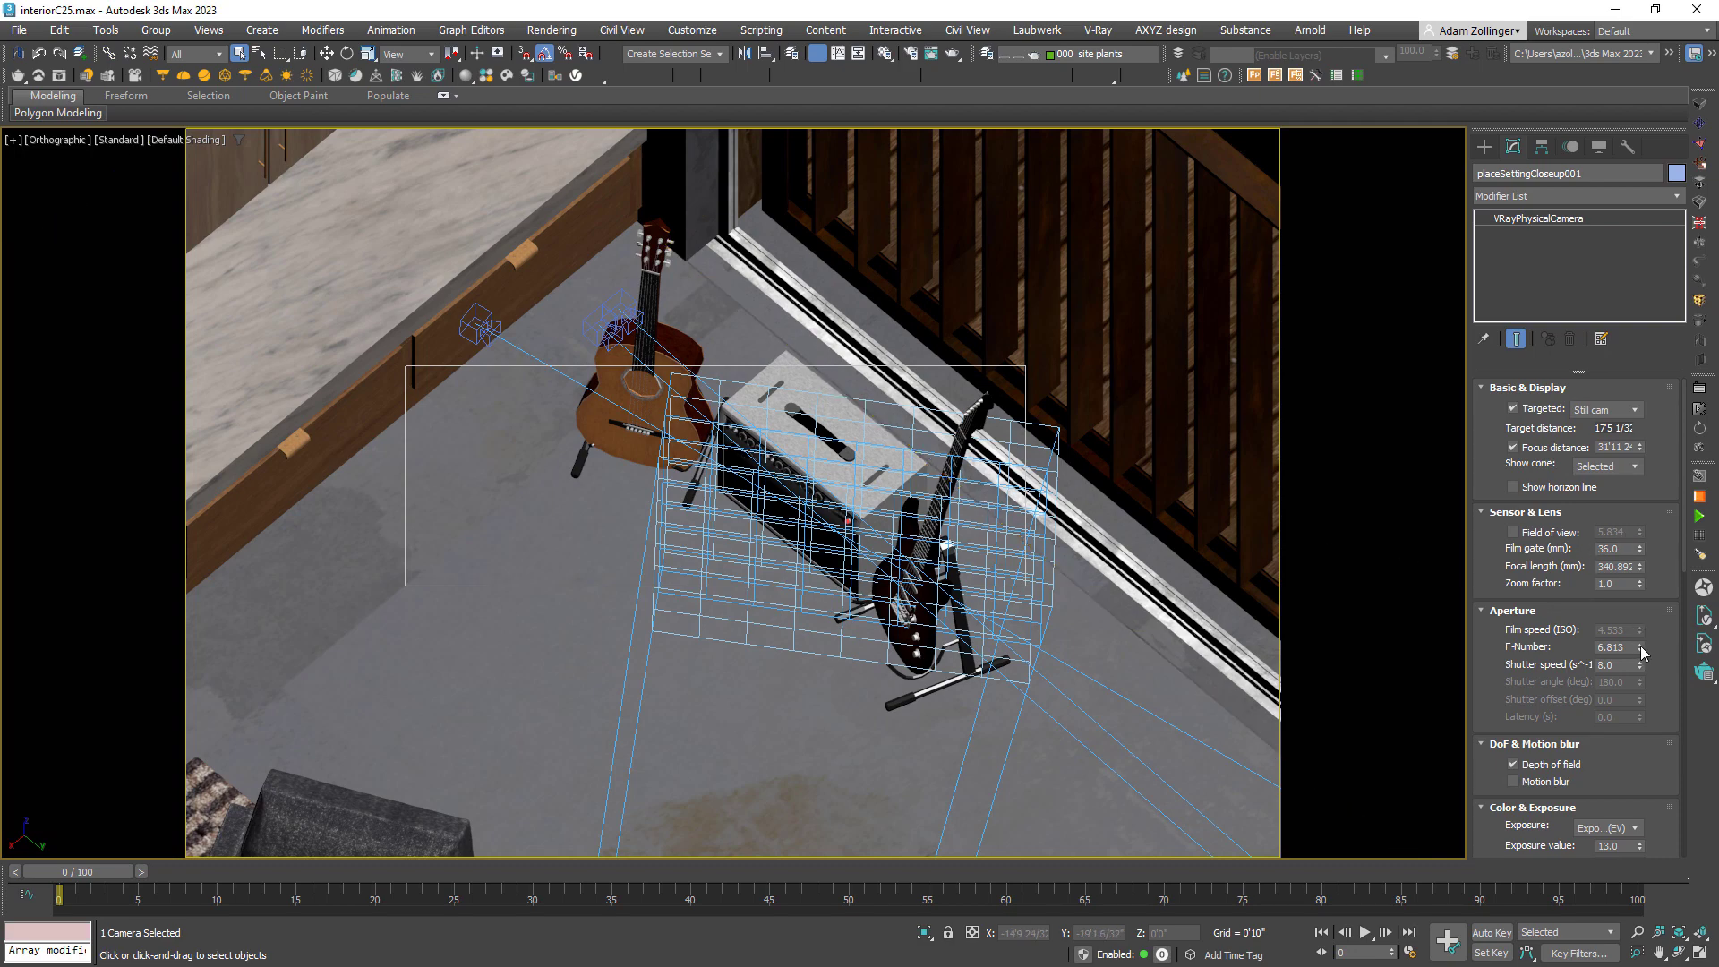
pyautogui.moveTo(1641, 646); pyautogui.dragTo(1559, 632)
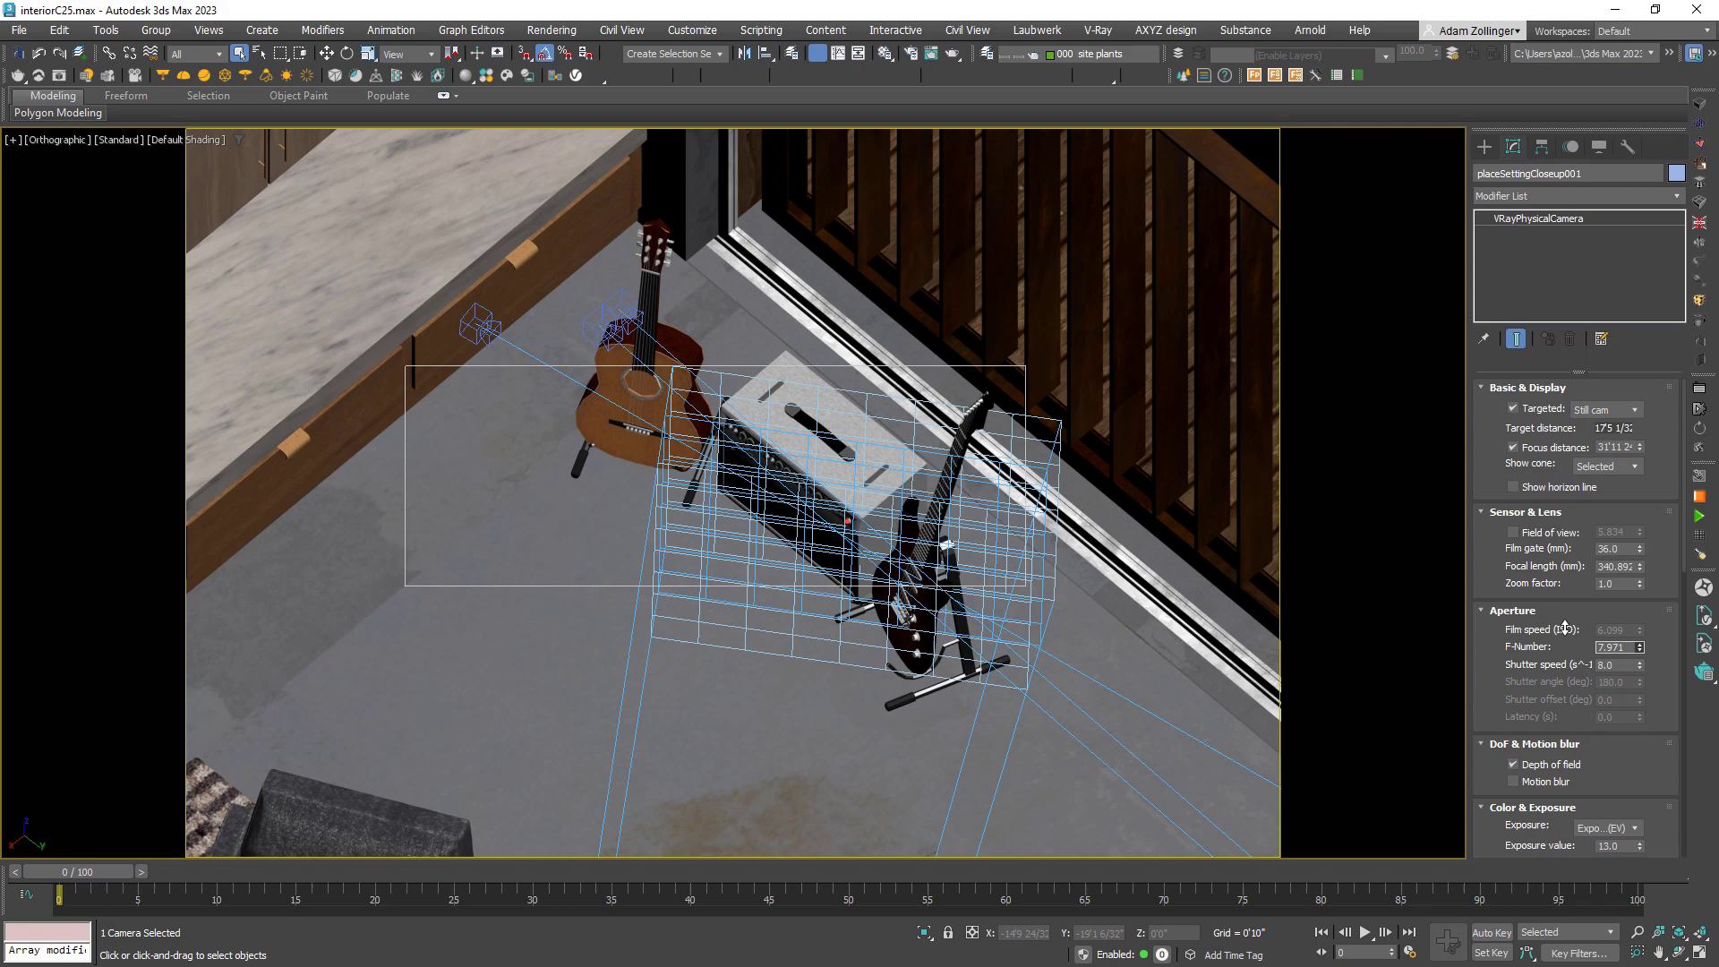
pyautogui.moveTo(1565, 626); pyautogui.dragTo(1575, 575)
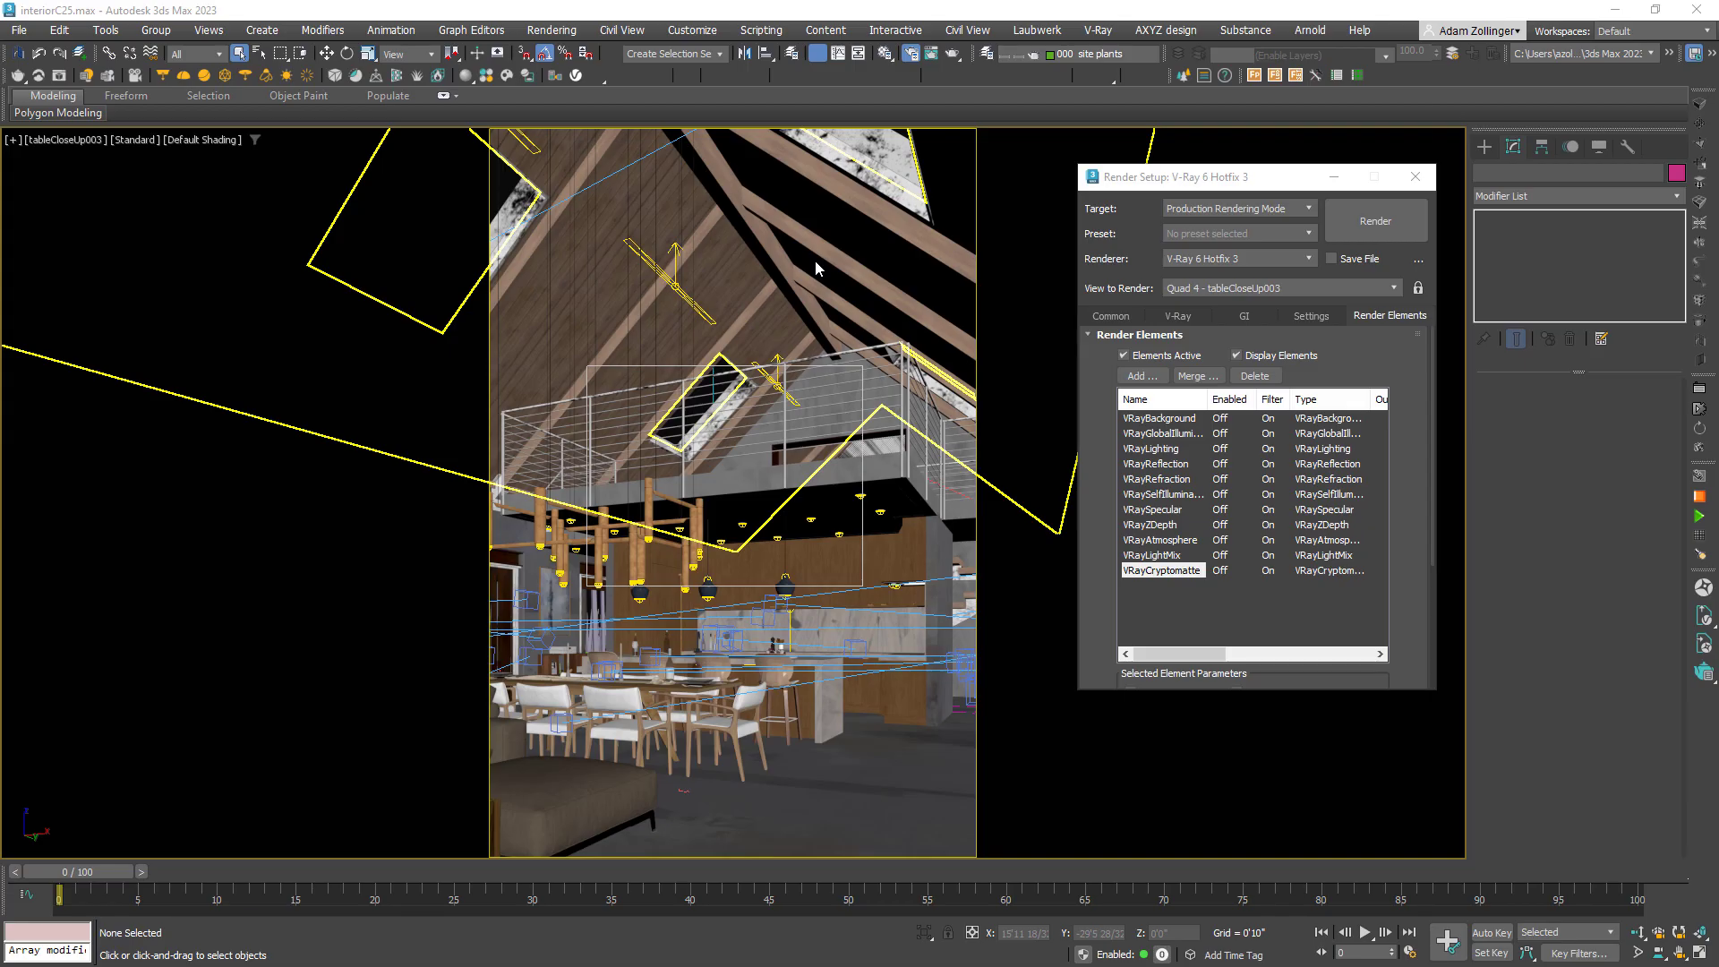
# - Check that VRayLightMix and VRayCryptomatte render elements are available, adding nothing new
pyautogui.click(1157, 375)
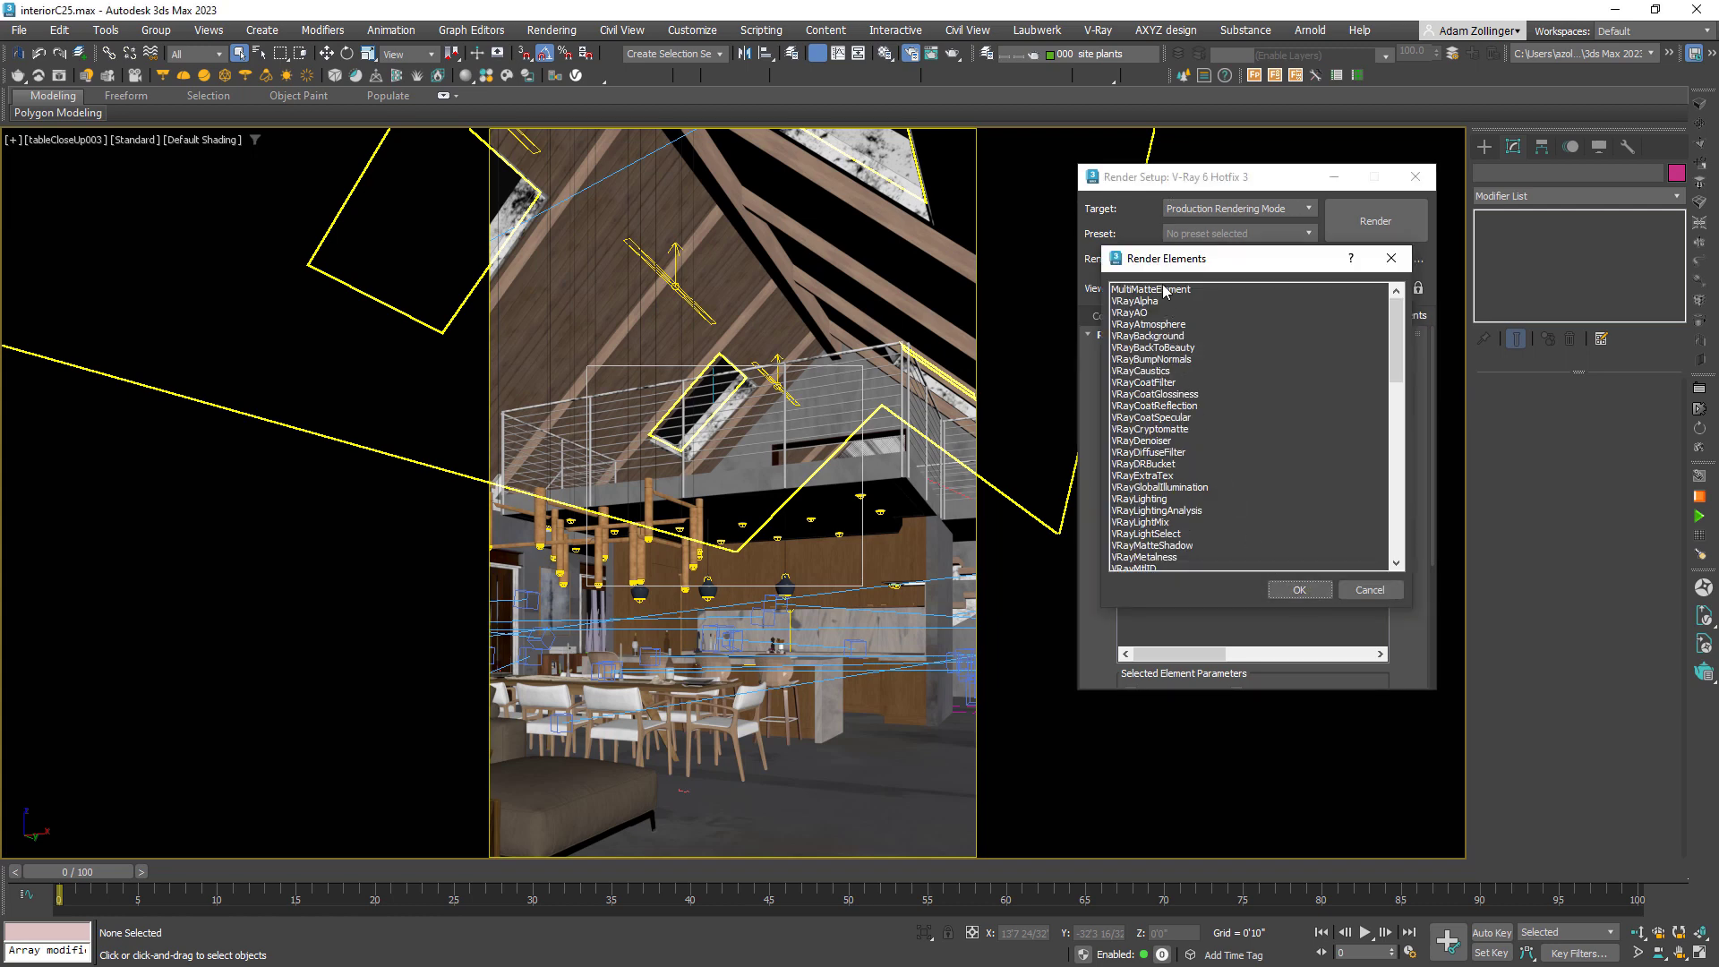
pyautogui.click(1154, 525)
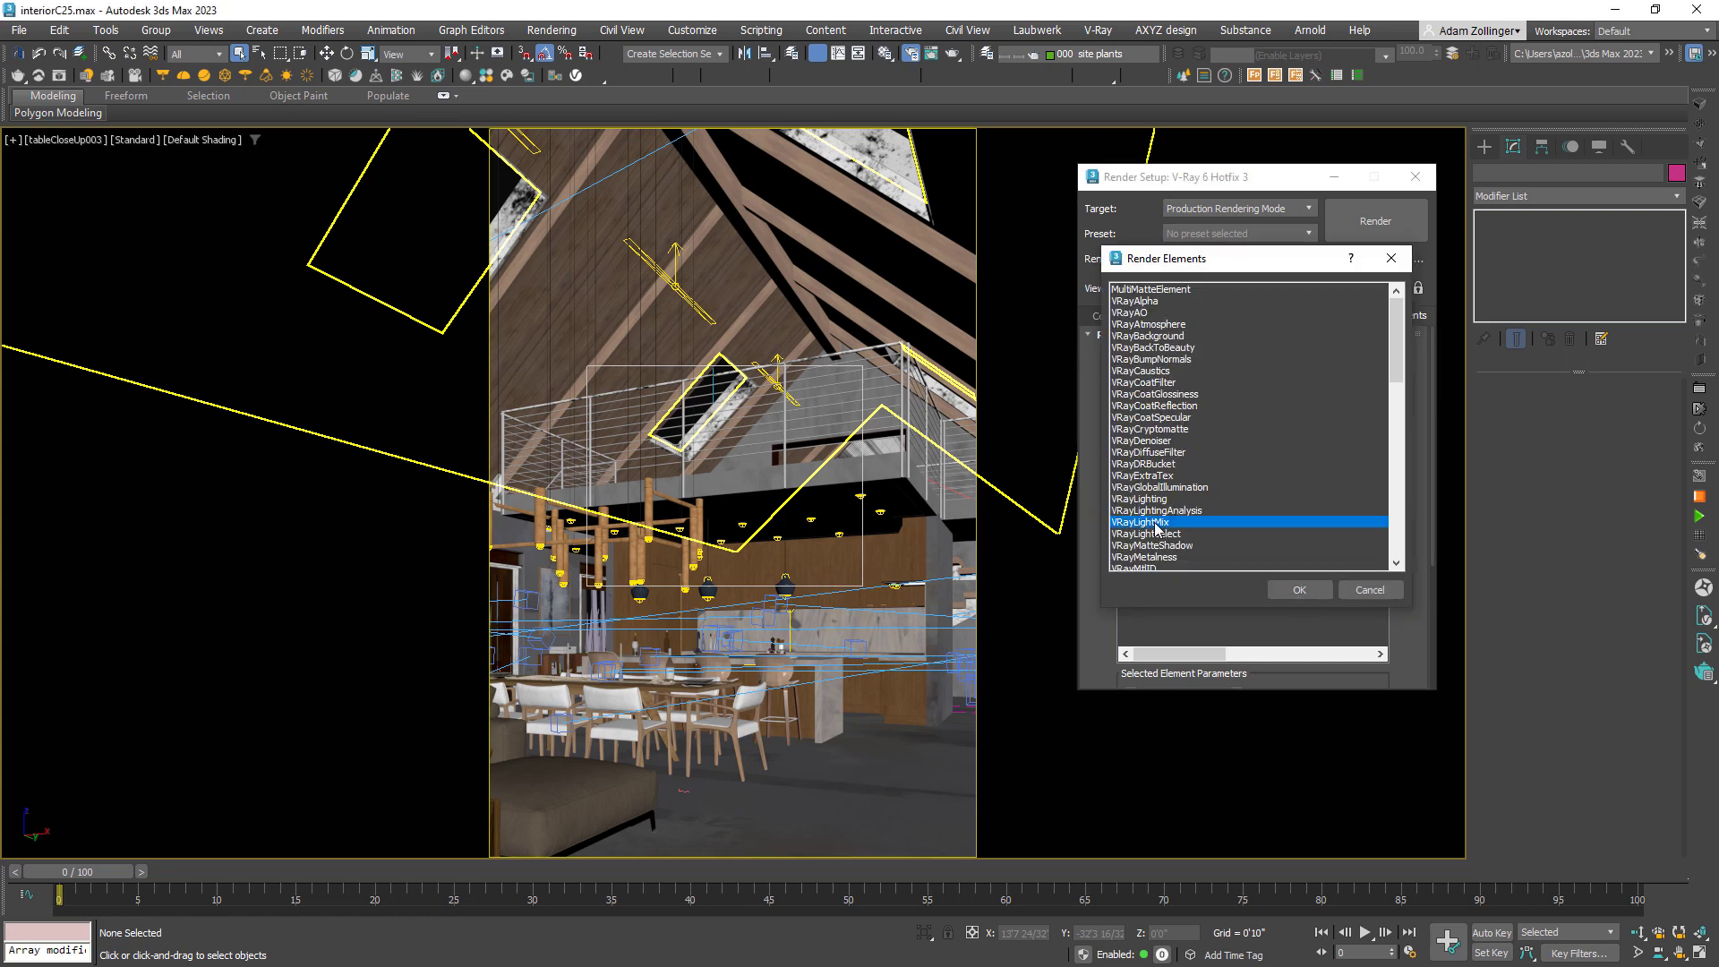
pyautogui.scroll(-1, 1175, 472)
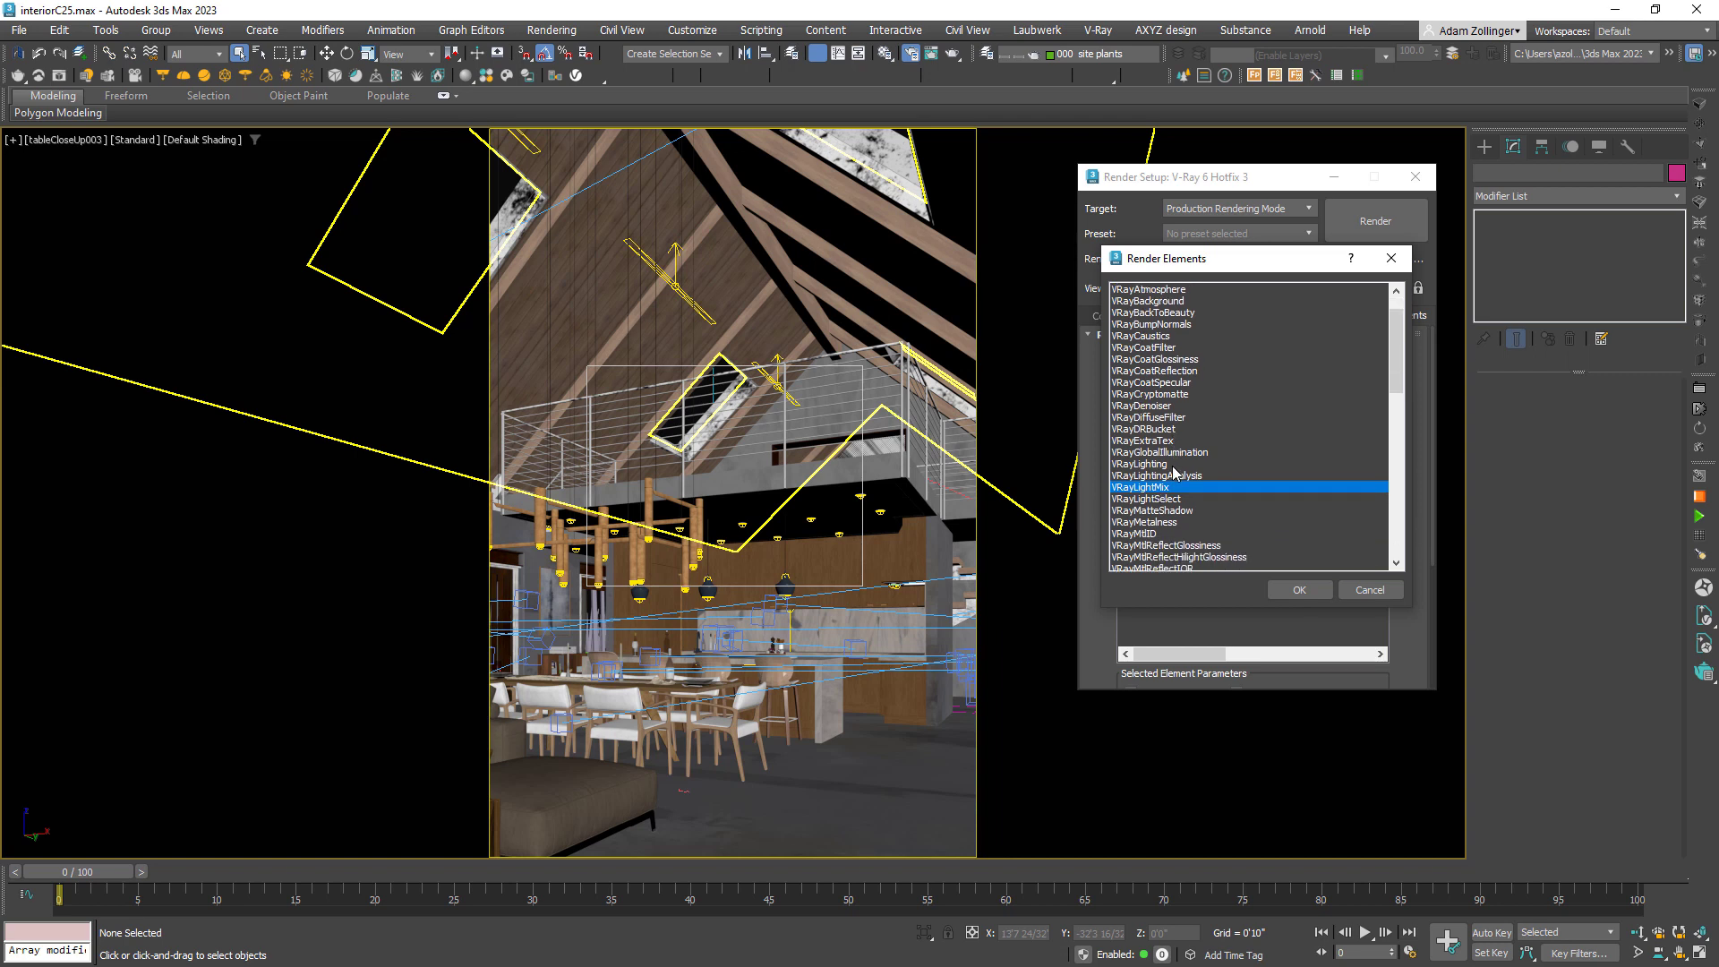
pyautogui.click(1162, 395)
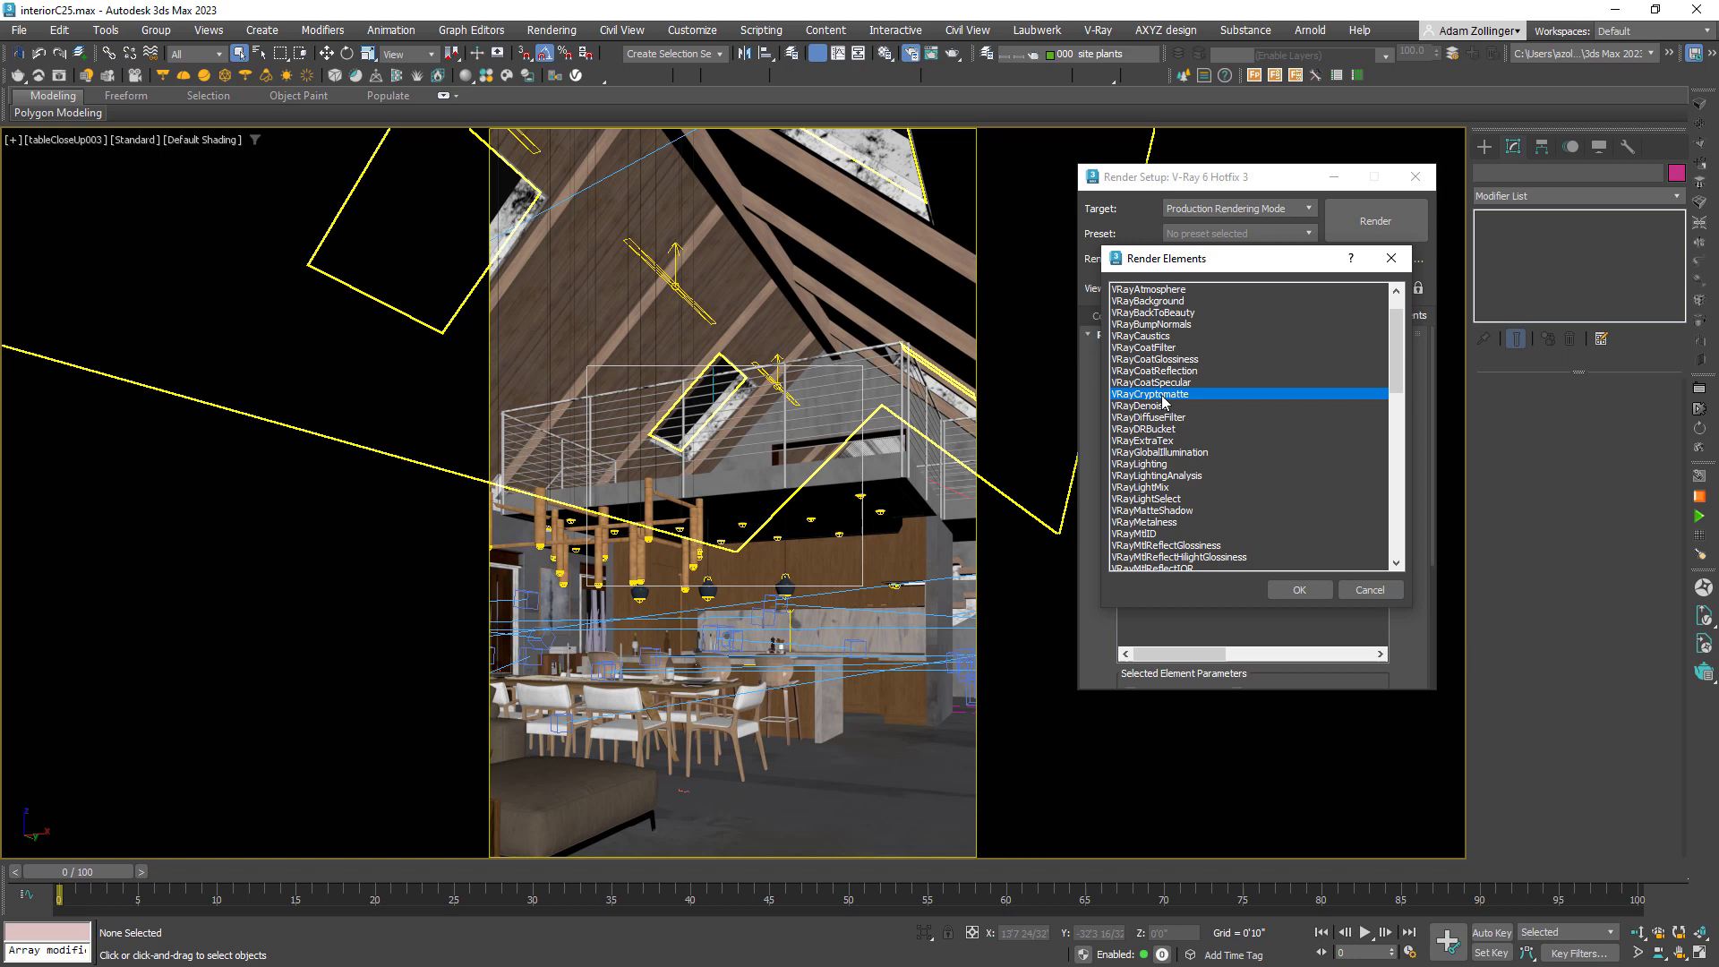
pyautogui.click(1370, 589)
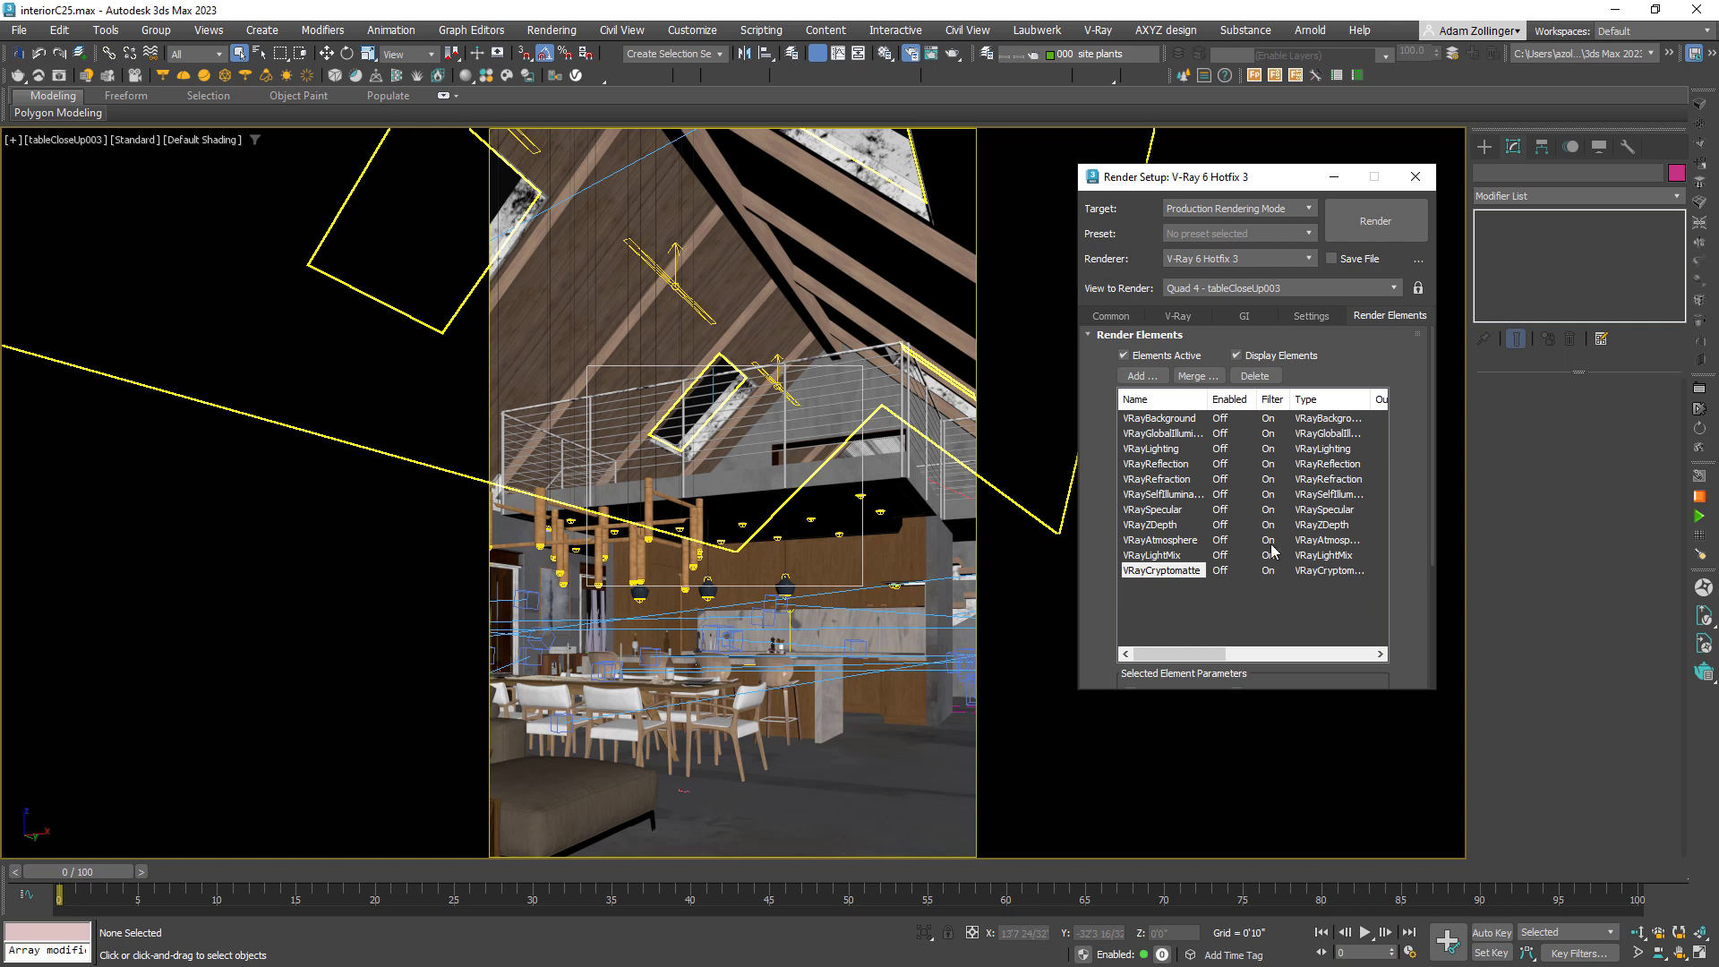
# - Render the tableCloseUp003 view into the V-Ray Frame Buffer
pyautogui.hscroll(1, 1257, 543)
pyautogui.hscroll(-1, 1257, 542)
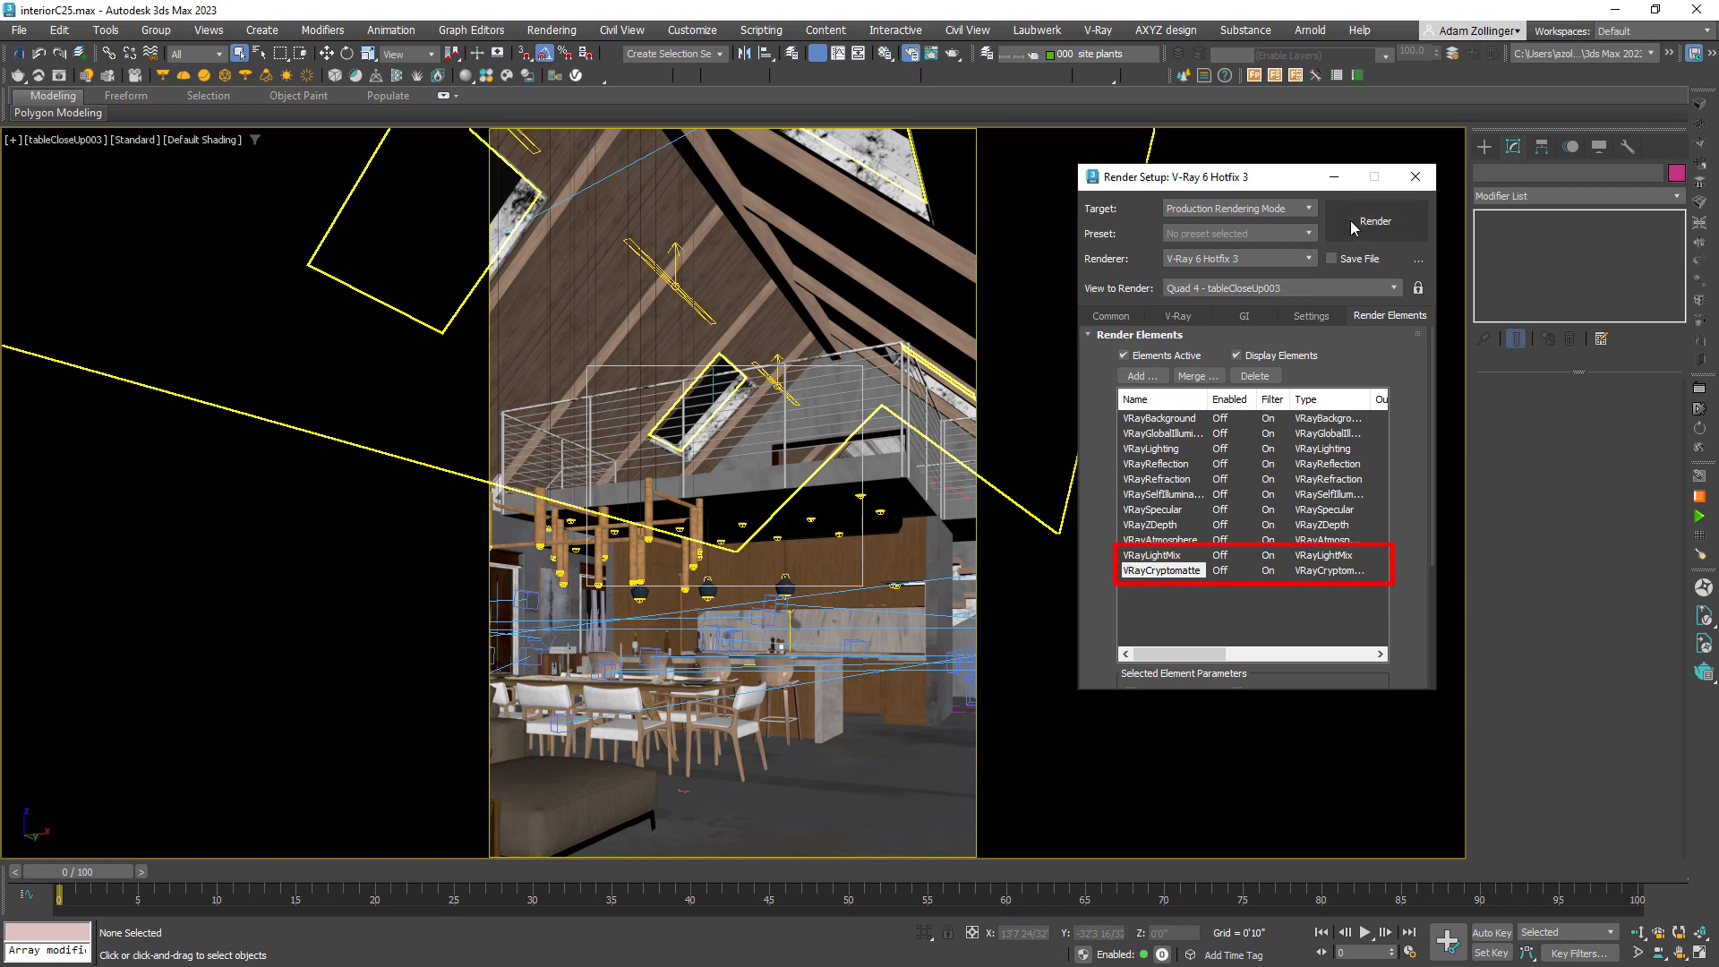
pyautogui.click(1191, 319)
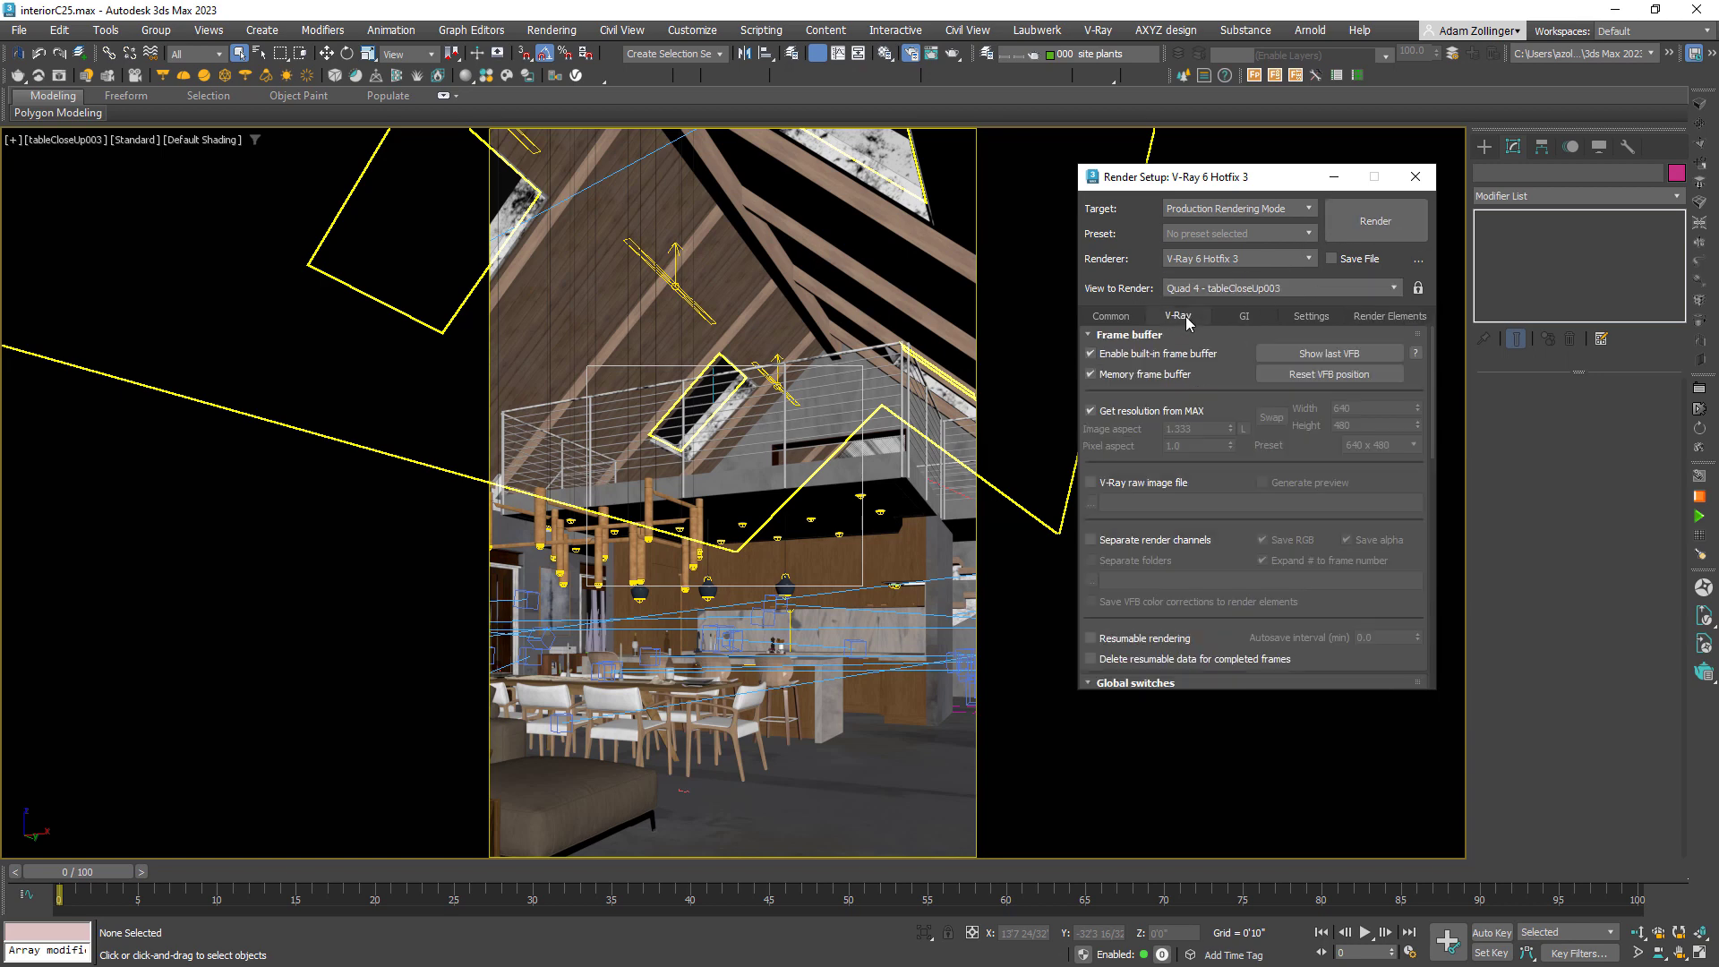
pyautogui.click(1394, 215)
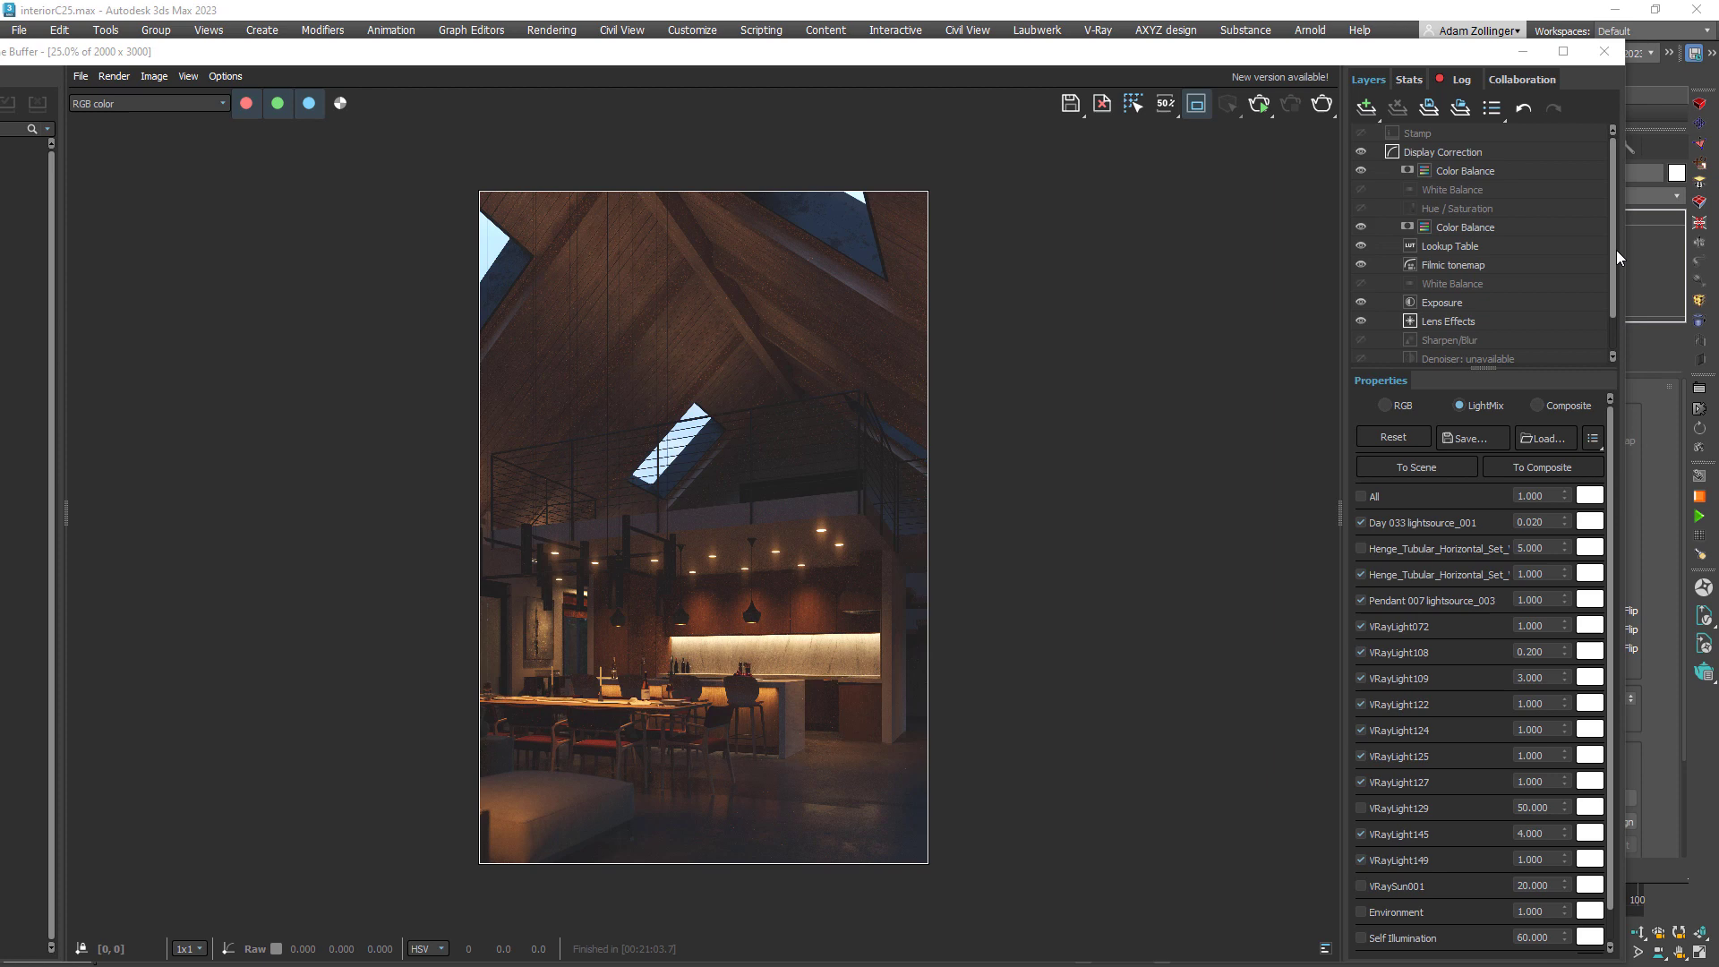
# - Let the cabin render finish and show LightMix with VRayLight129 at 50 and VRaySun001 at 20
pyautogui.moveTo(1611, 245); pyautogui.dragTo(1603, 303)
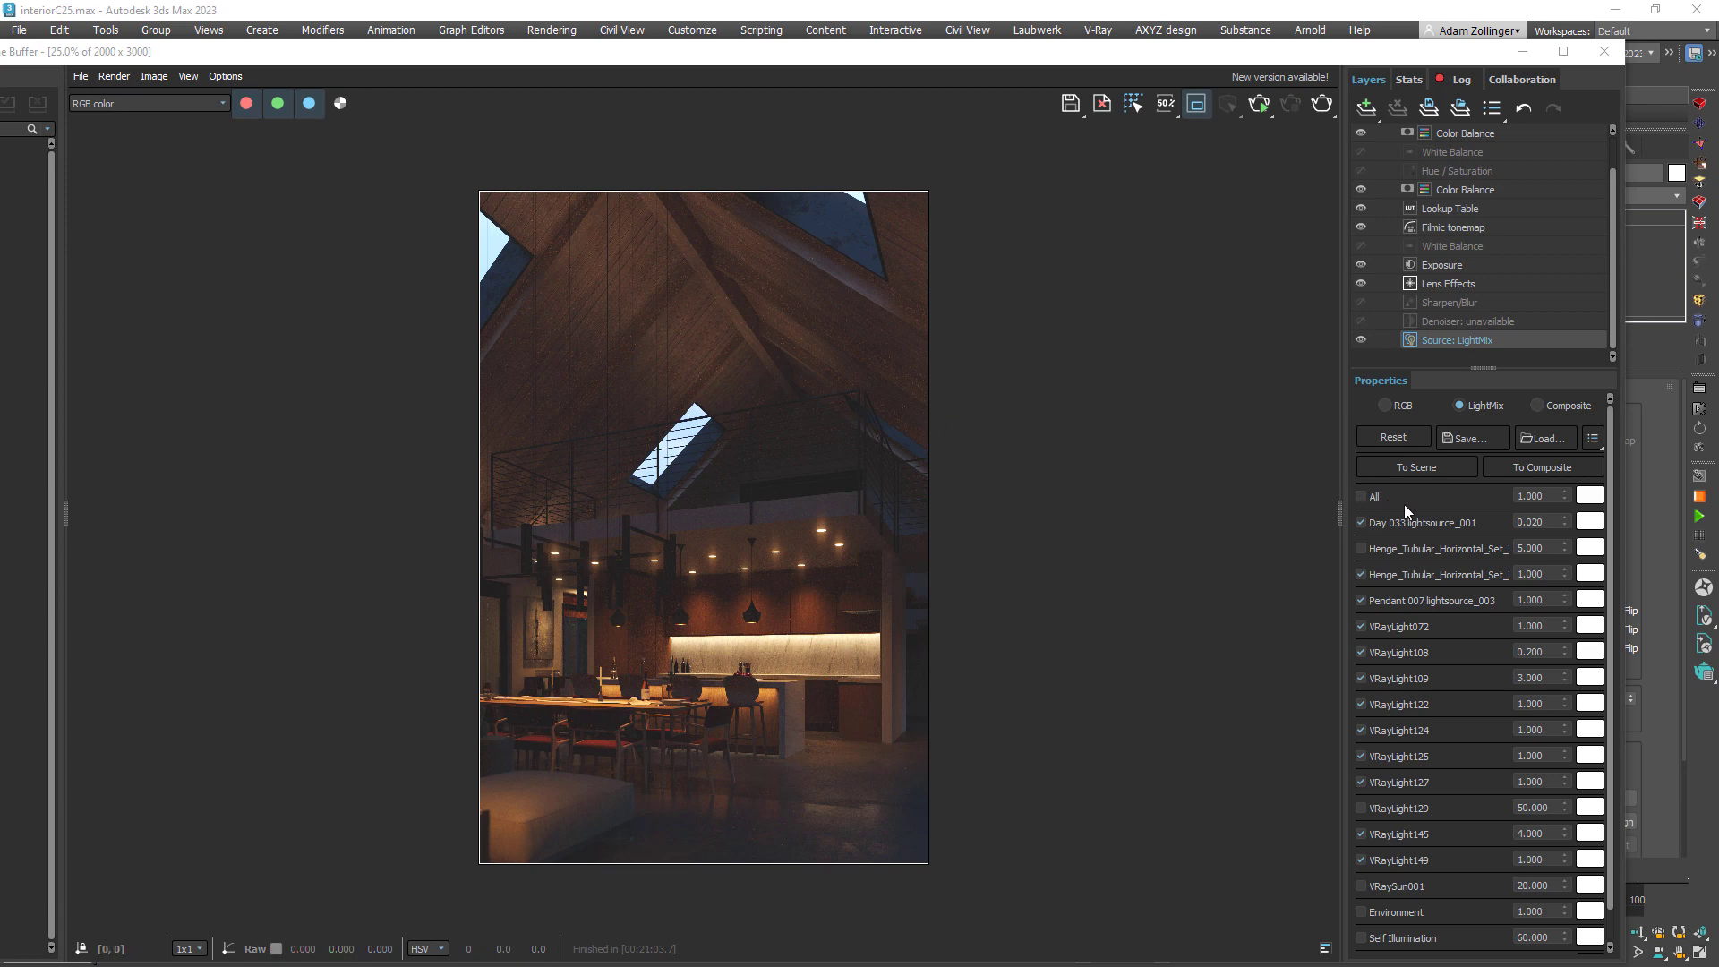
# - Set the Day 033 lightsource_001 intensity in LightMix to 1.000
pyautogui.click(1548, 523)
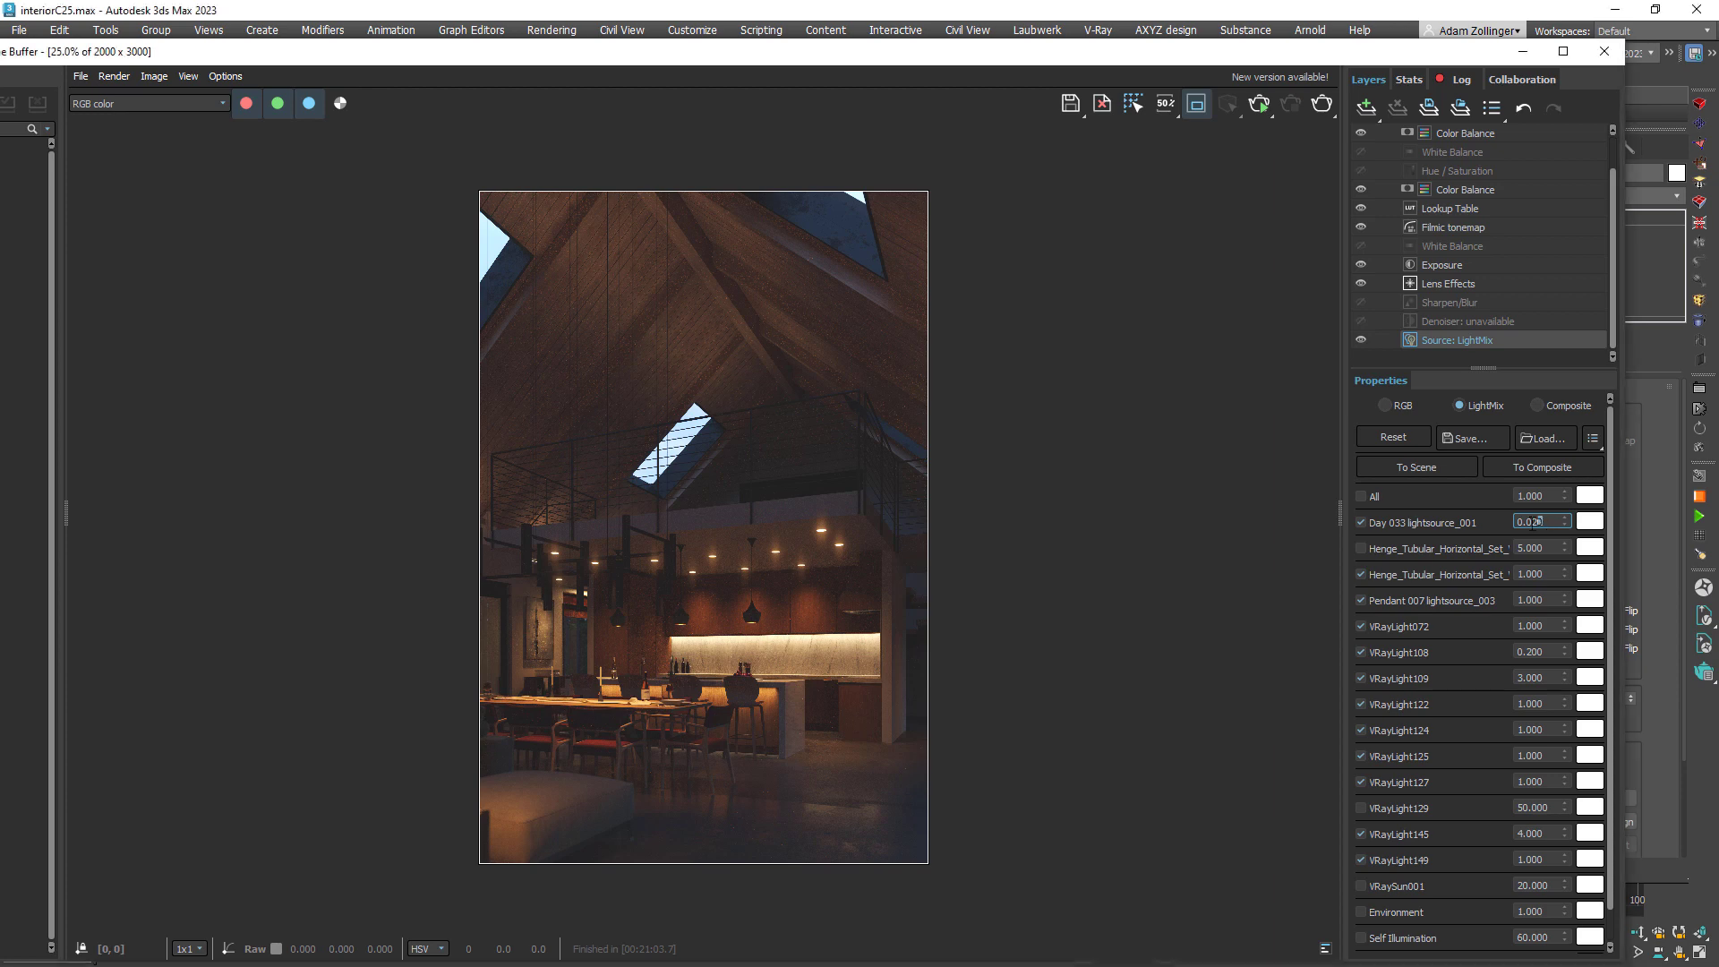
pyautogui.moveTo(1547, 523); pyautogui.dragTo(1496, 526)
pyautogui.write('1')
pyautogui.press('Return')
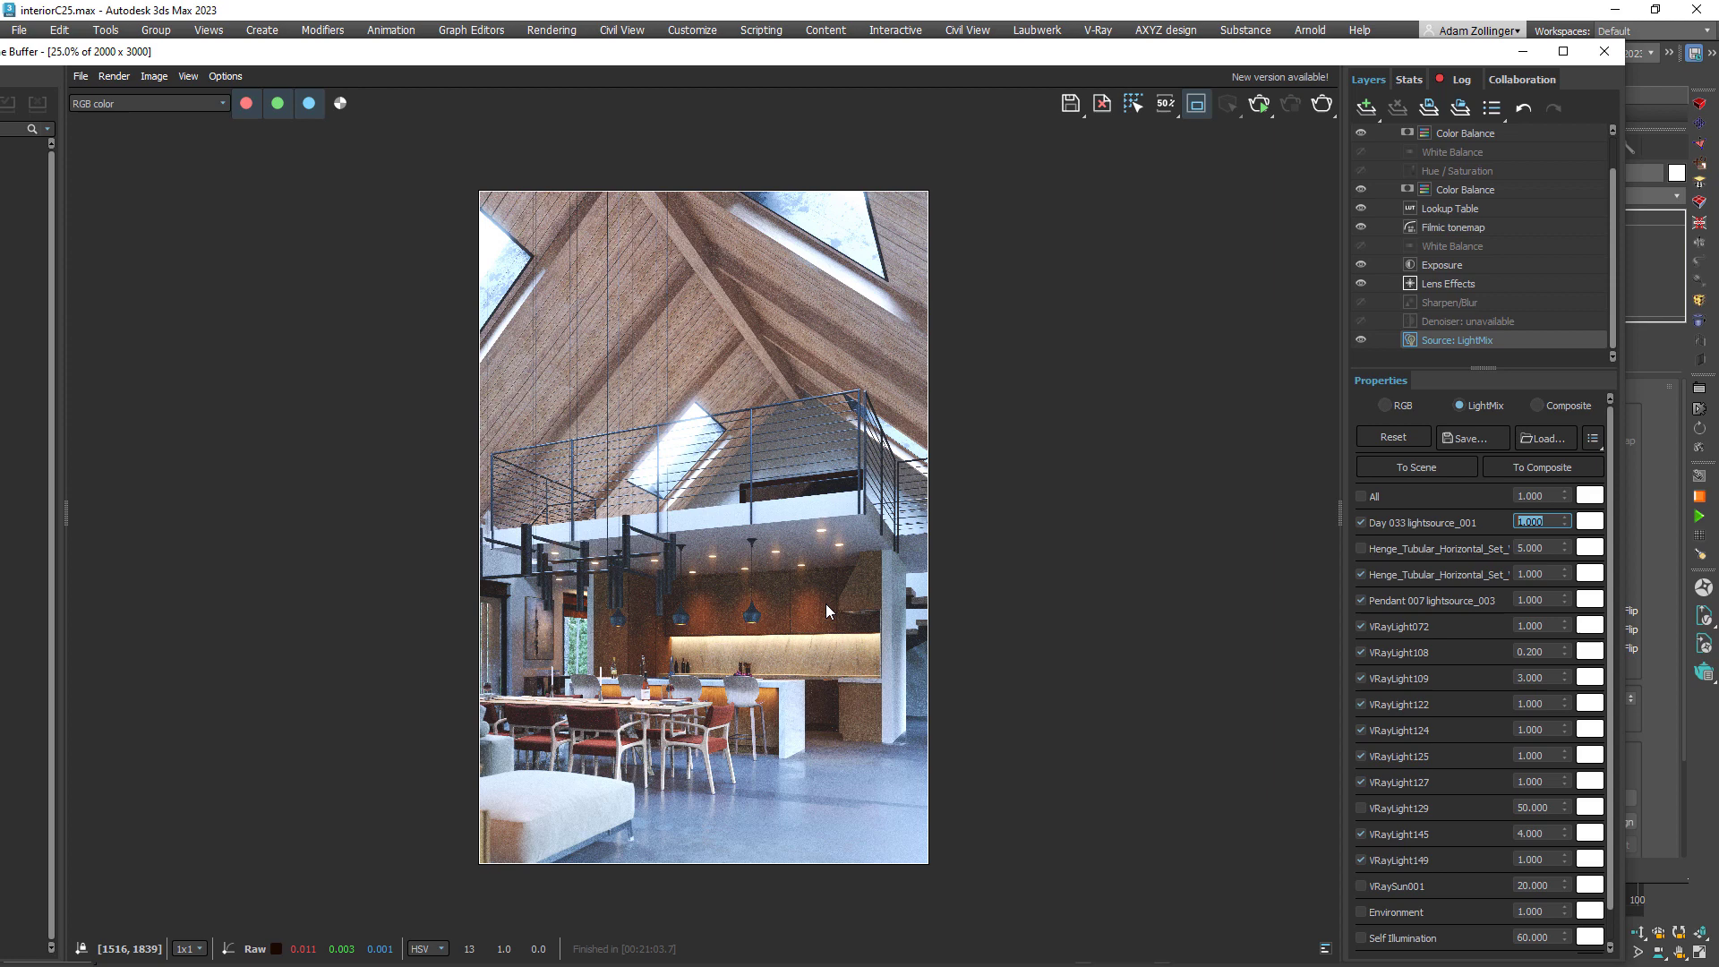
# - Compare the render with and without lens glare, zooming in on the kitchen pendants
pyautogui.click(1360, 284)
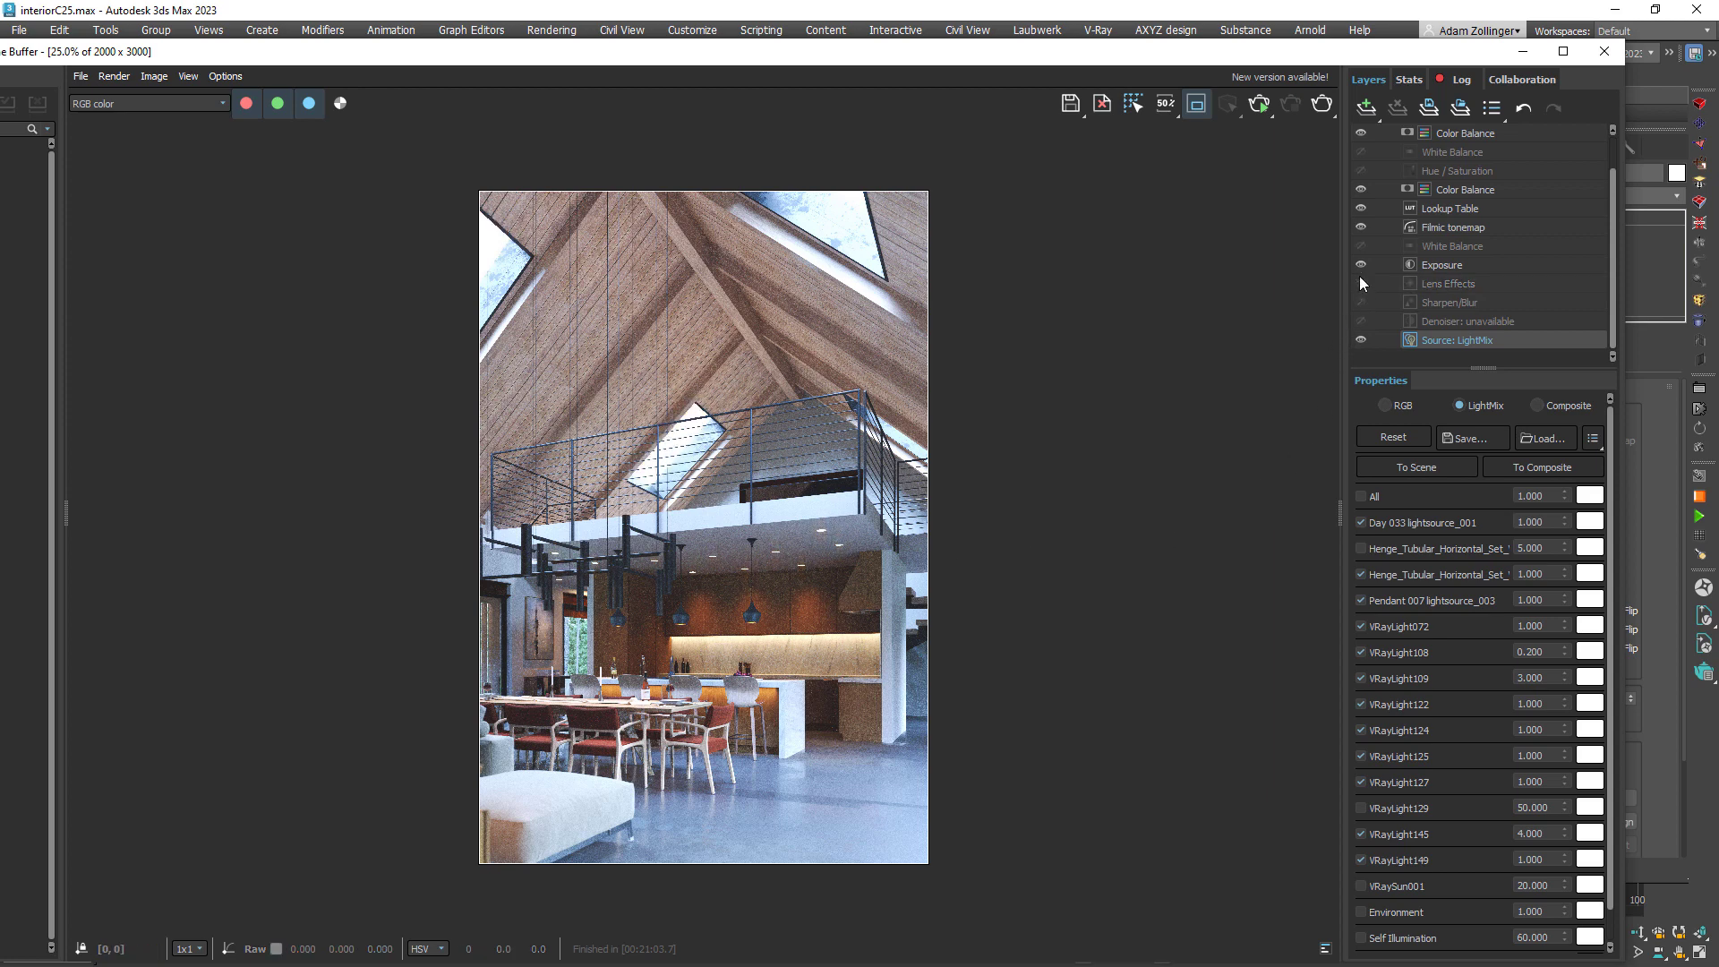
pyautogui.click(1361, 283)
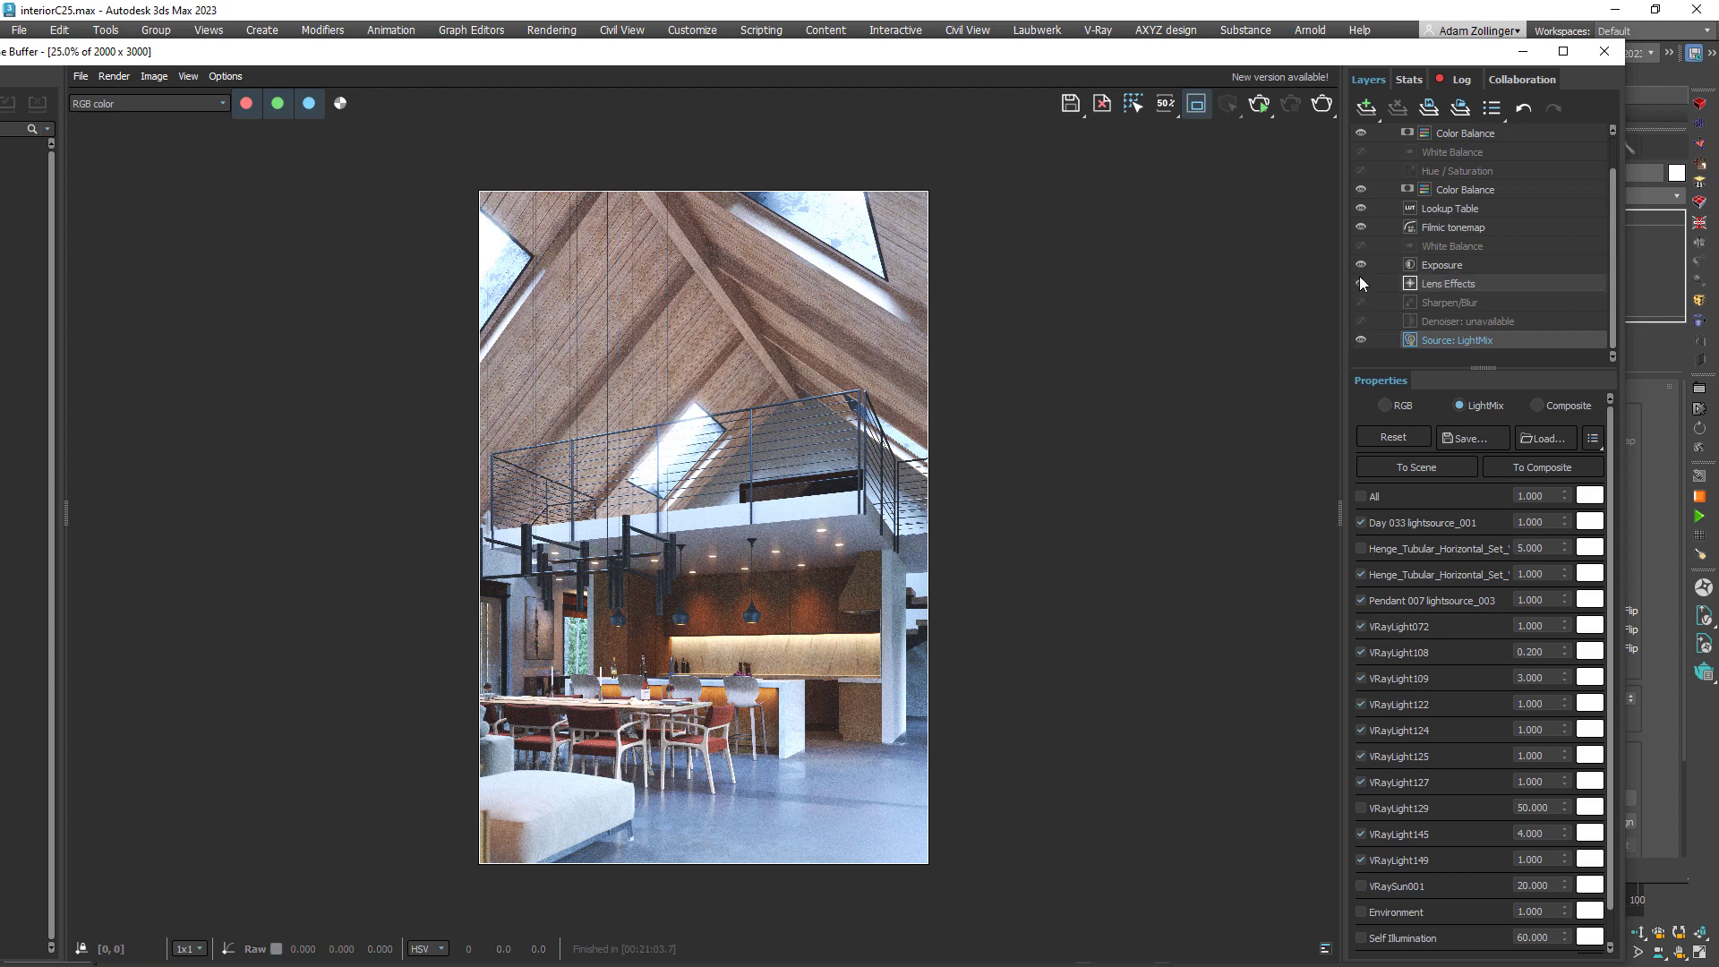
pyautogui.doubleClick(786, 551)
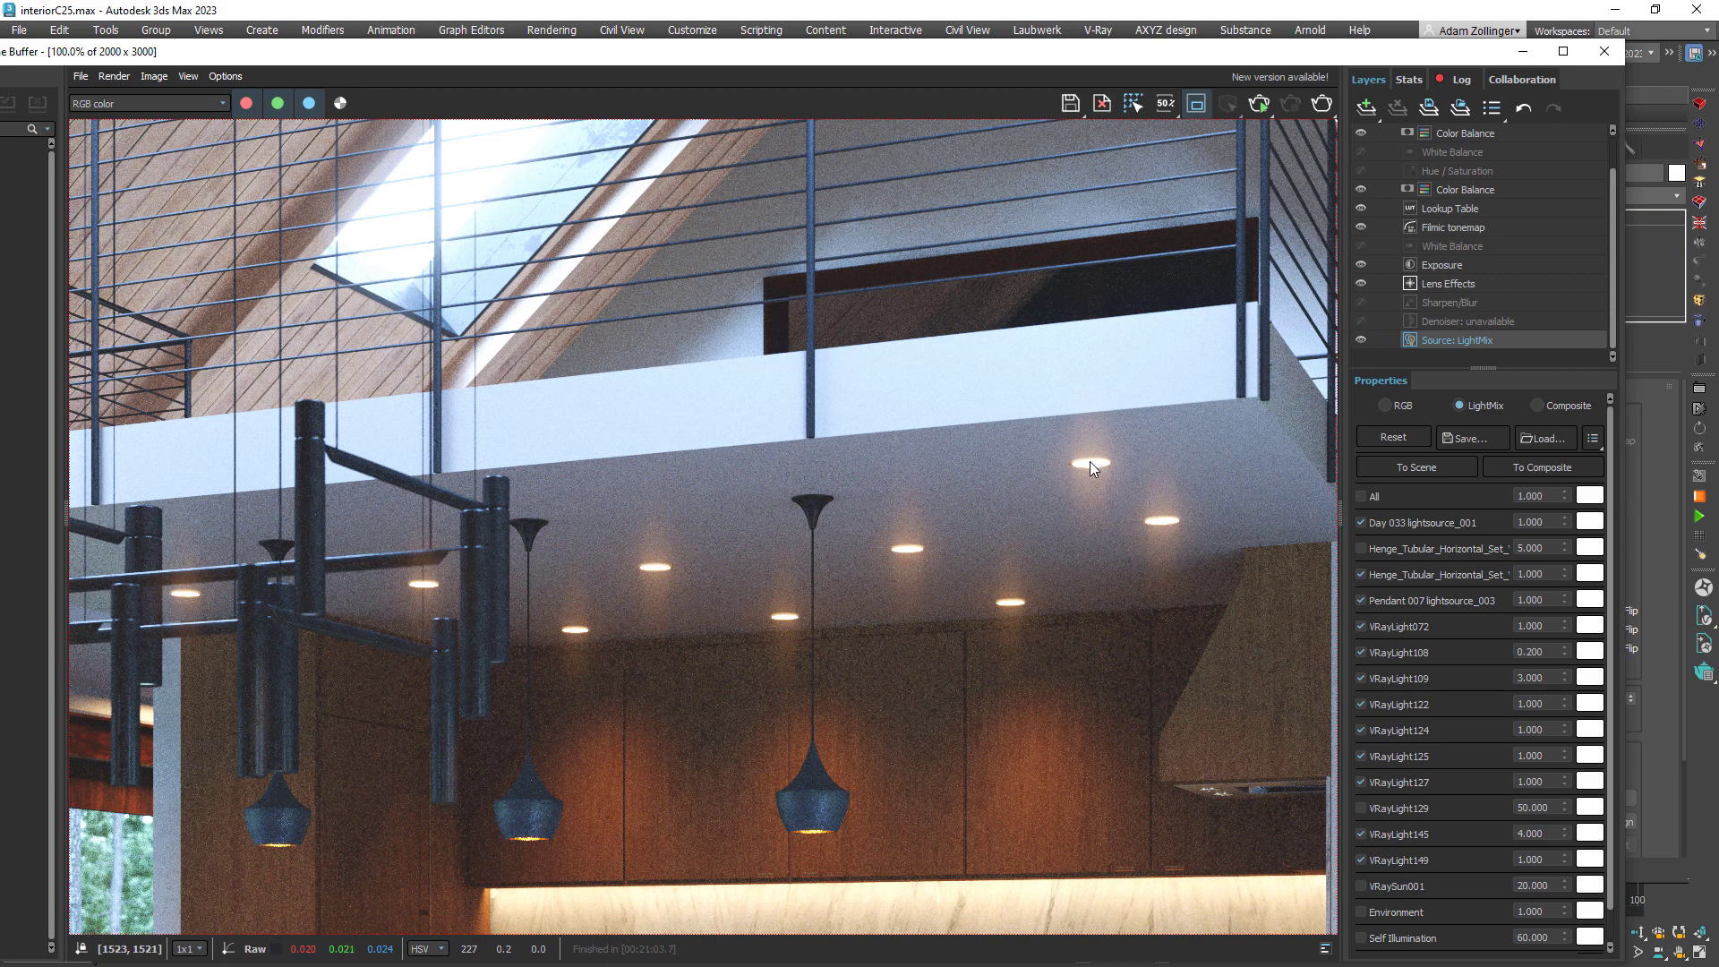
pyautogui.scroll(-3, 1137, 508)
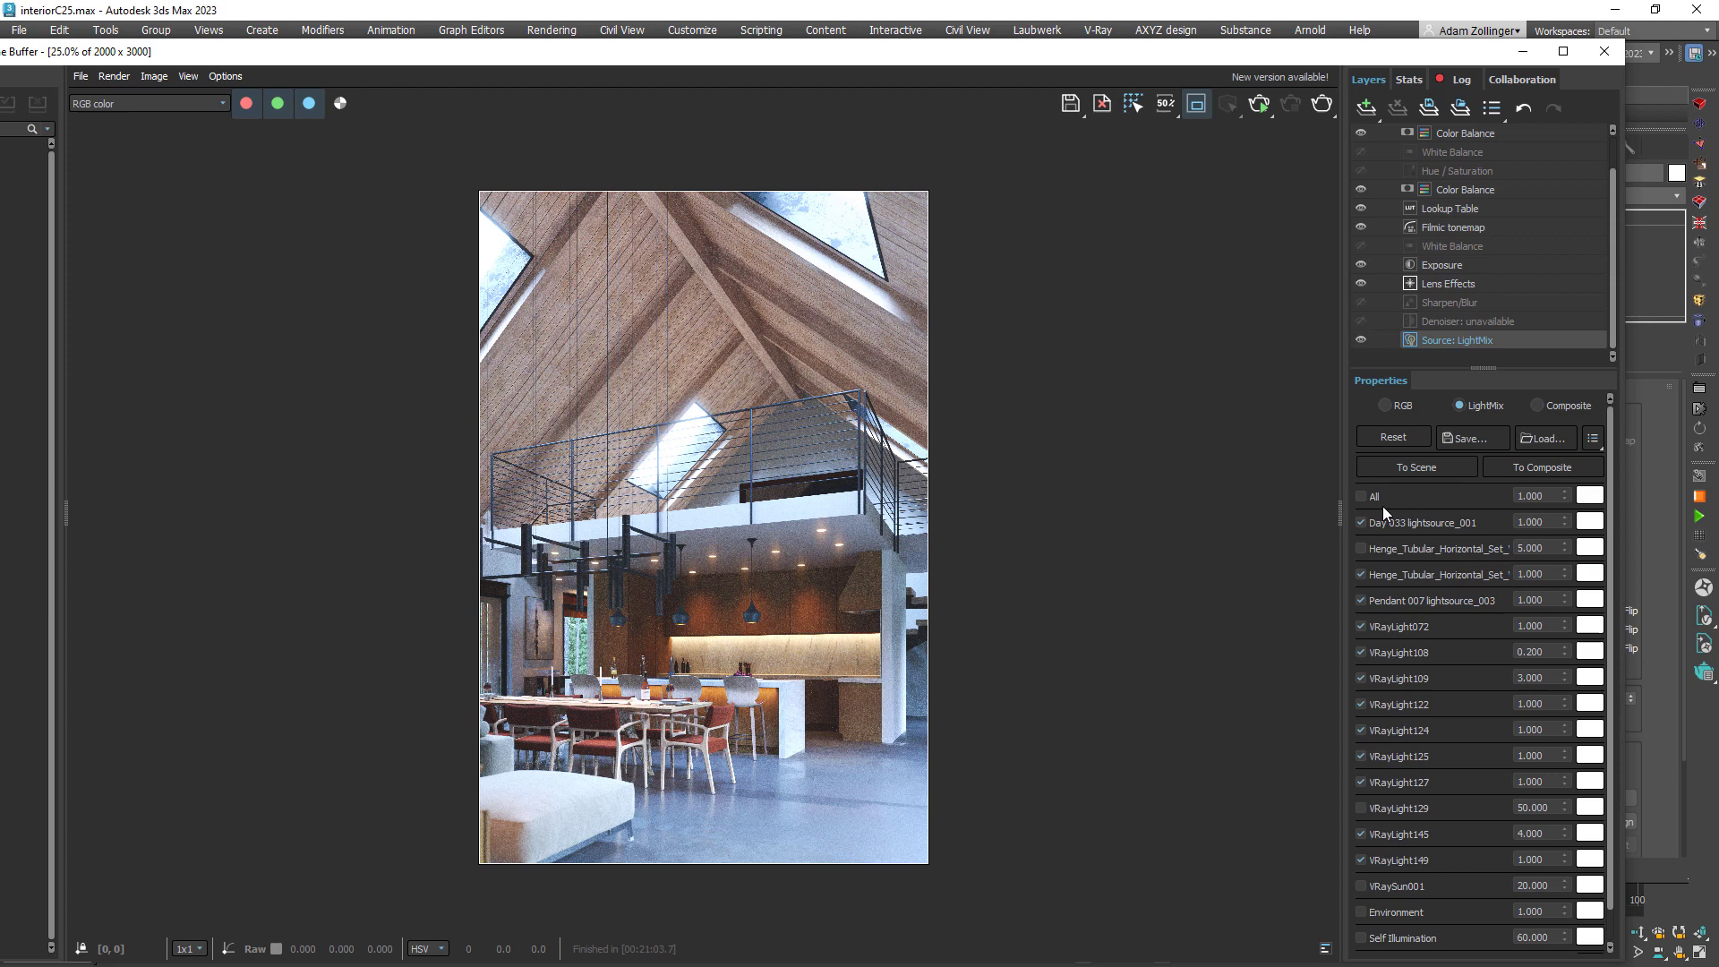
# - Disable all LightMix lights except Day 033 lightsource_001 for a daylight-only render
pyautogui.click(1362, 495)
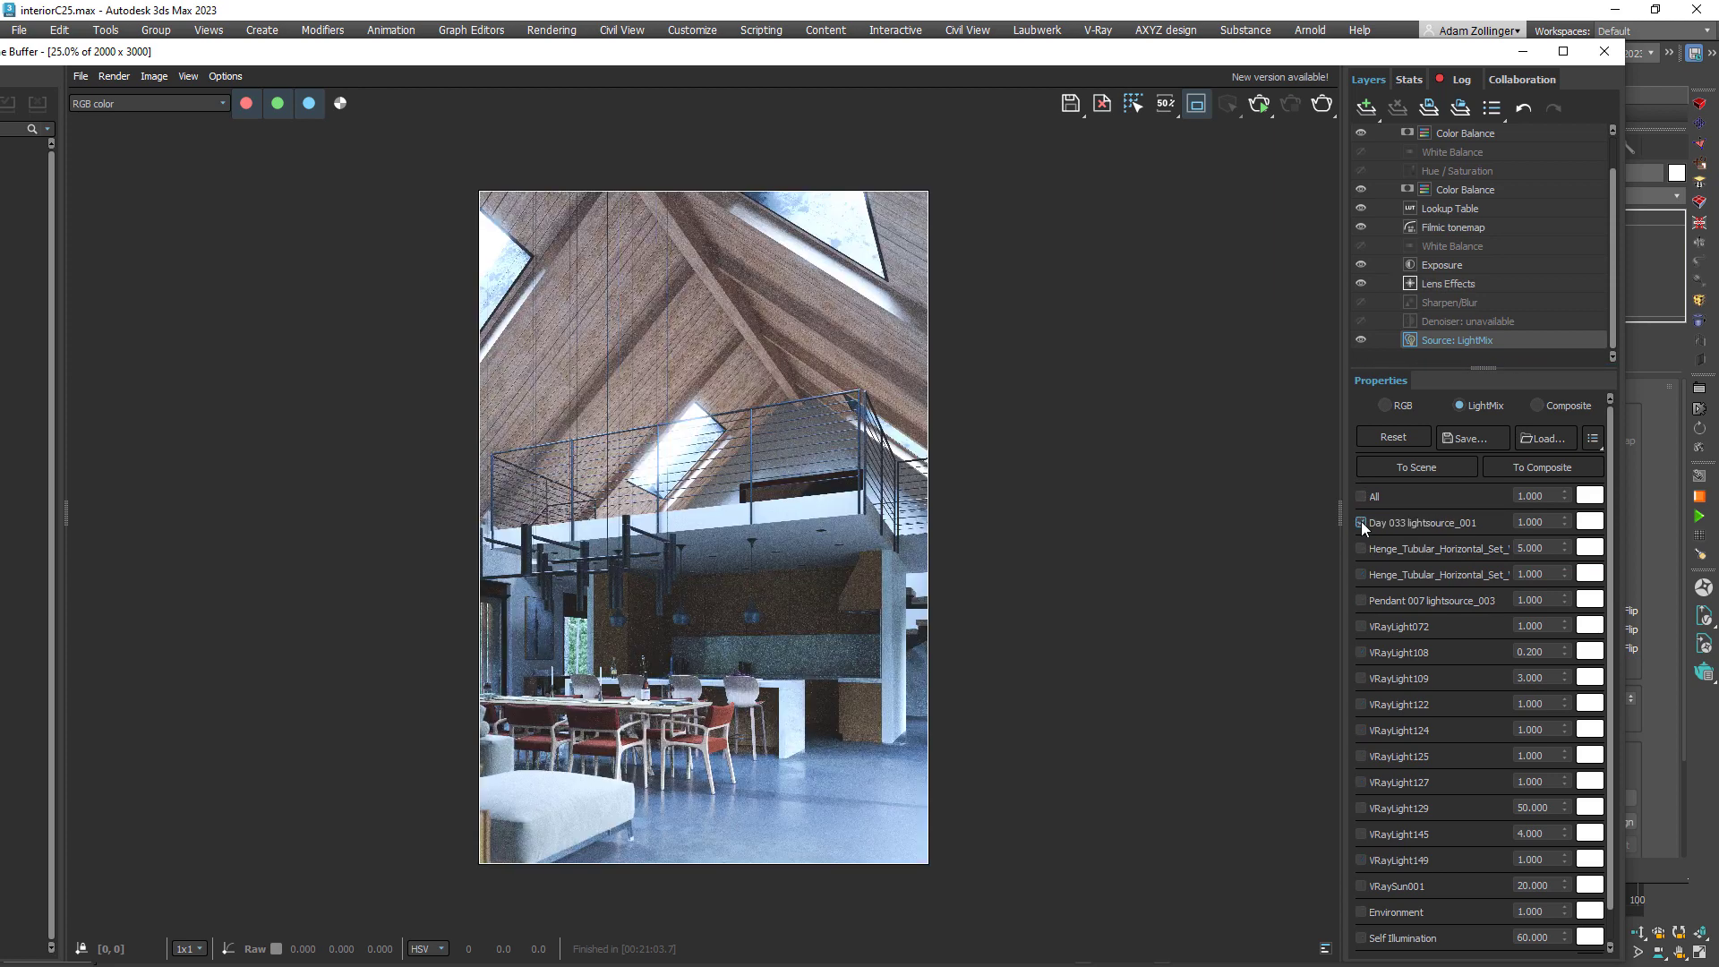
pyautogui.click(1360, 522)
pyautogui.doubleClick(673, 450)
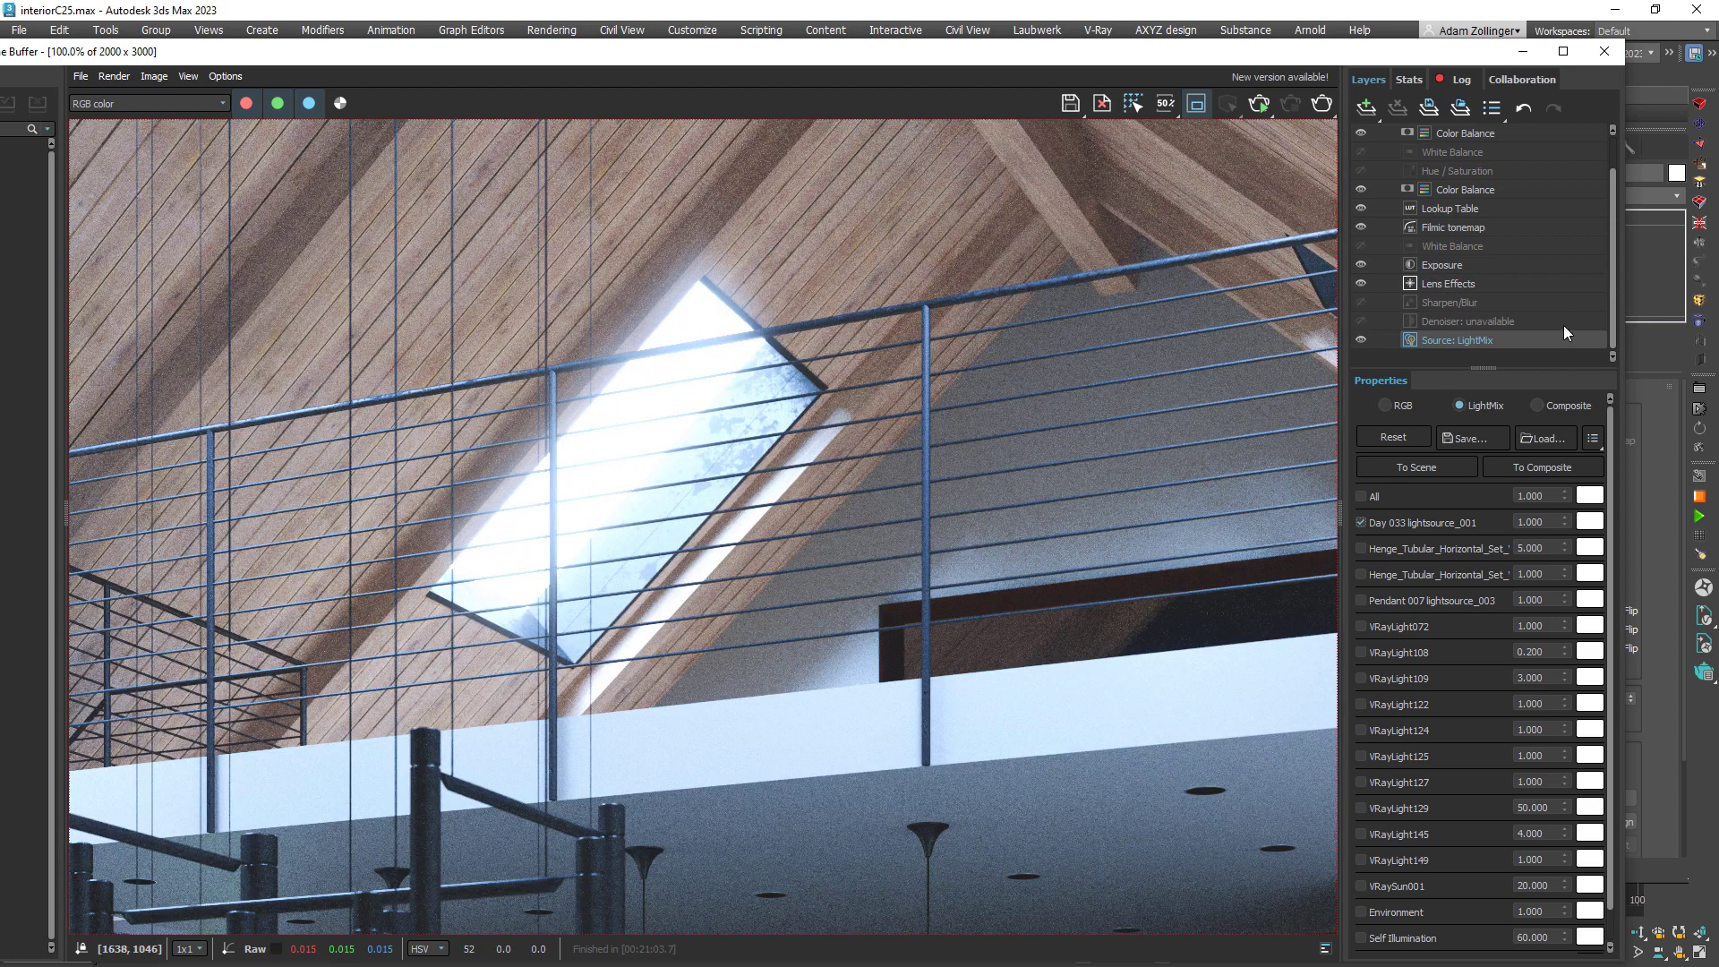
pyautogui.click(1436, 282)
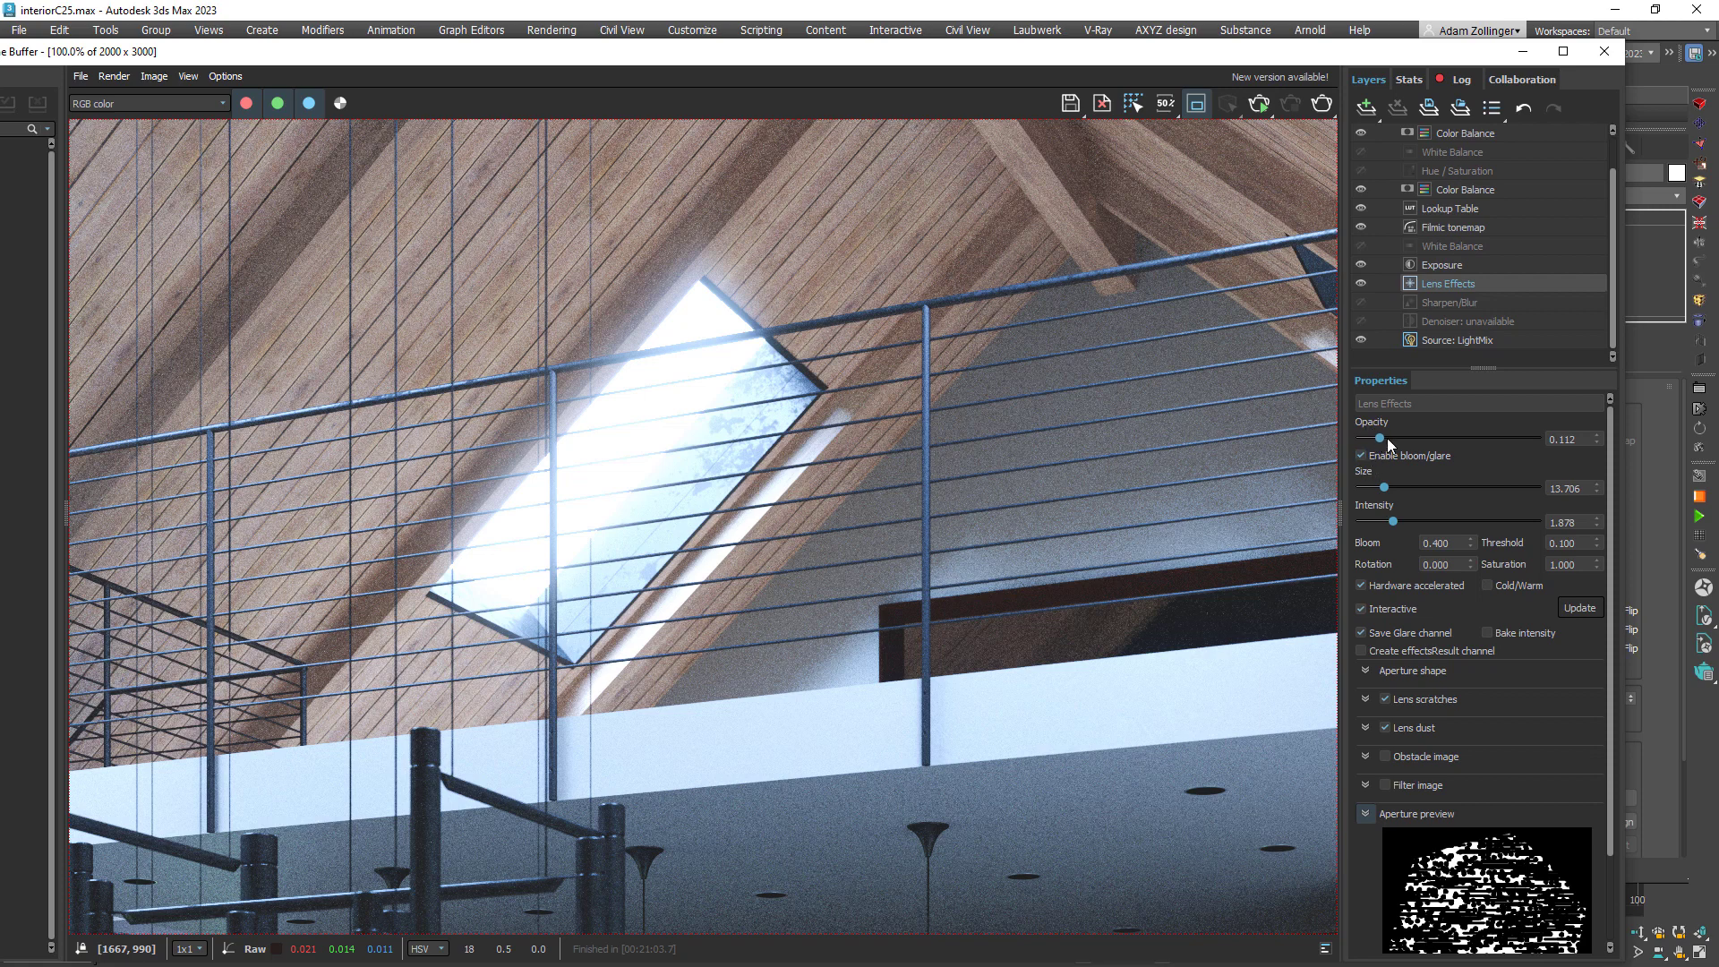
# - Reduce the lens glare size to 4.061 and intensity to 0.457
pyautogui.moveTo(1385, 490); pyautogui.dragTo(1369, 521)
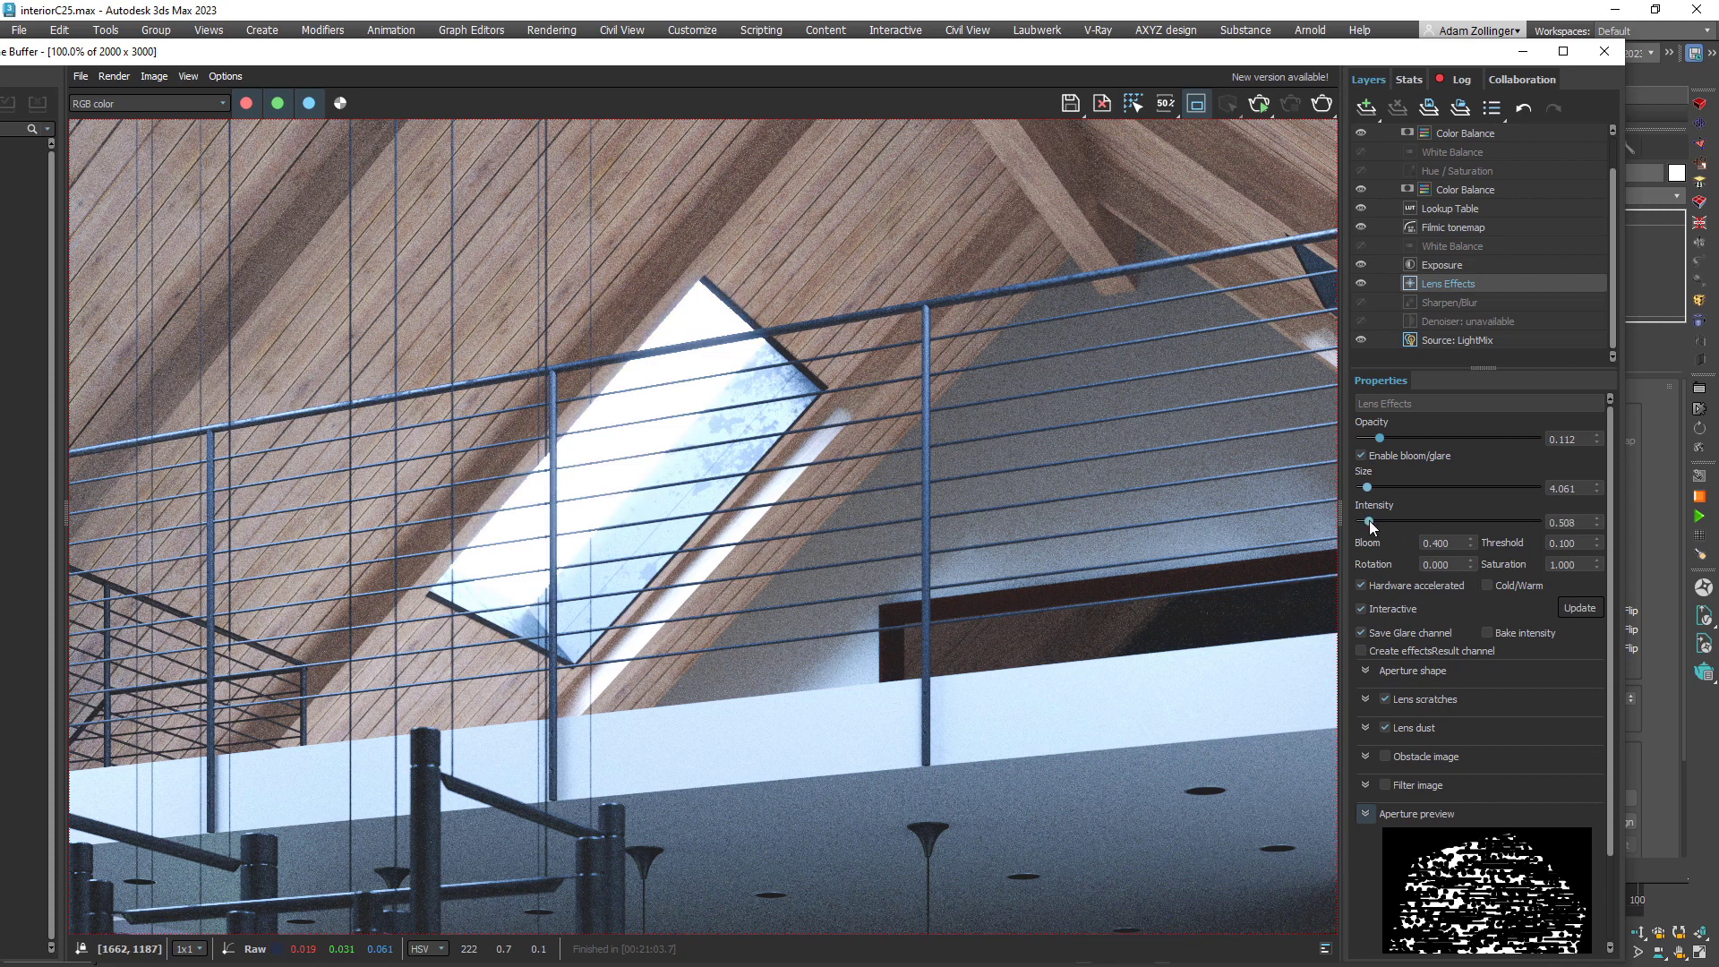
pyautogui.moveTo(1367, 520); pyautogui.dragTo(1367, 520)
pyautogui.scroll(-2, 1213, 438)
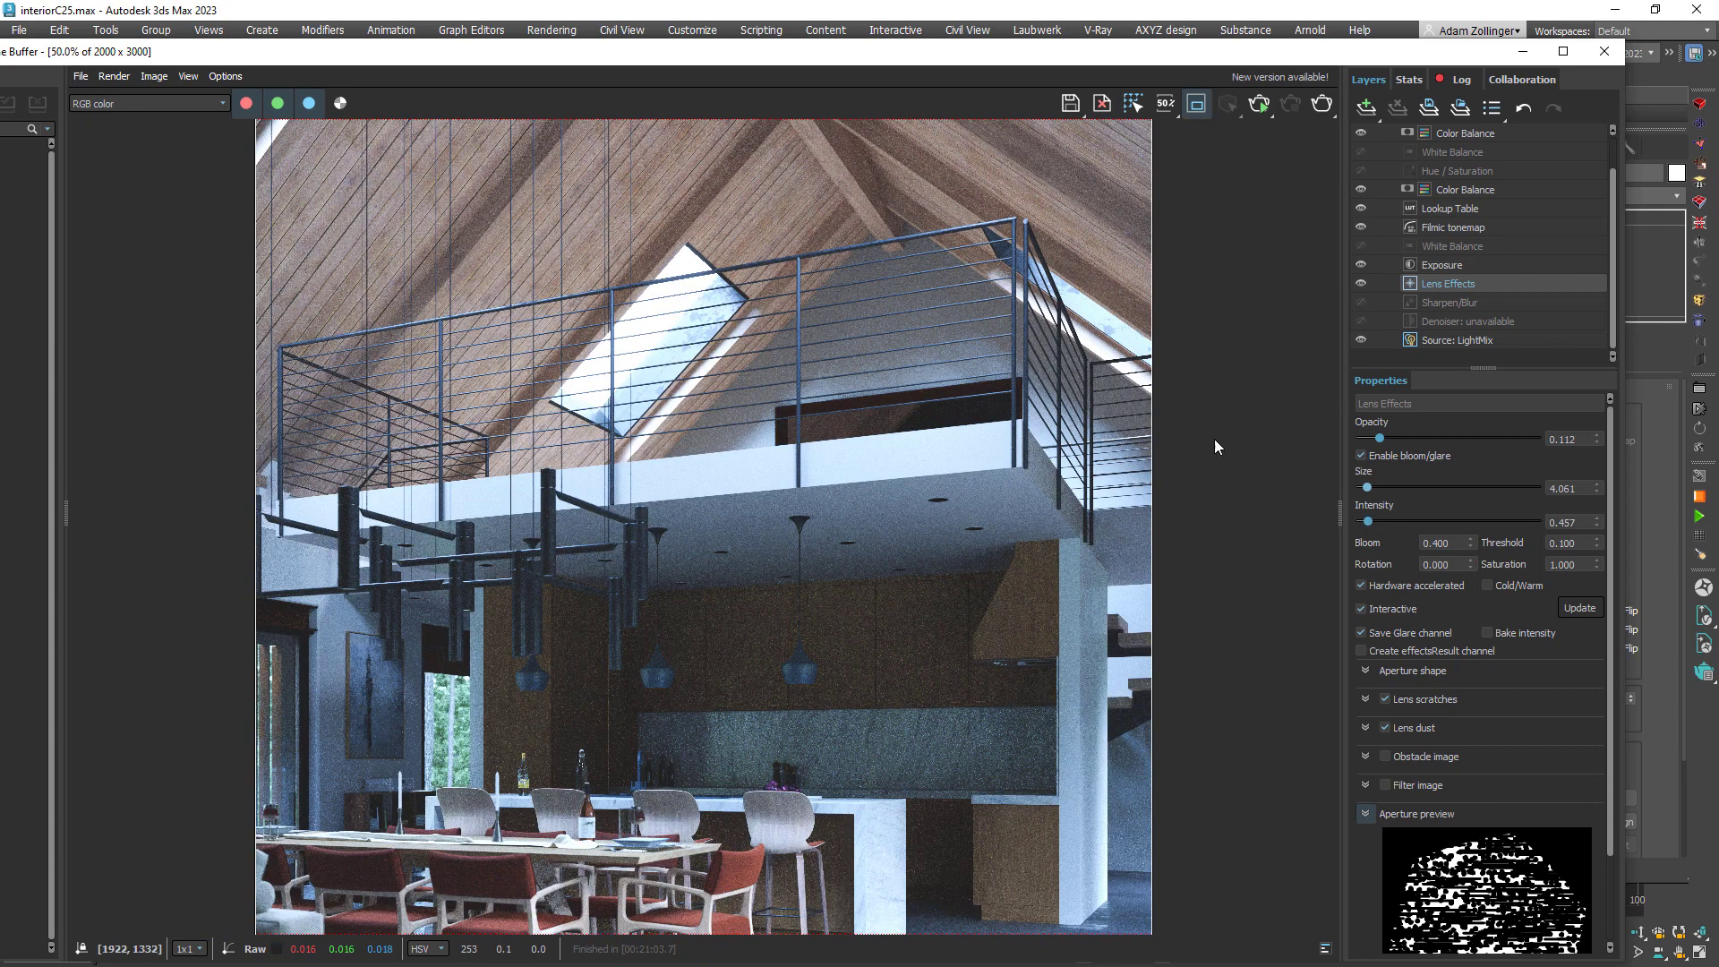
# - Toggle the Lens Effects layer off and on to compare the kitchen and skylight glare
pyautogui.click(1361, 284)
pyautogui.click(1361, 283)
pyautogui.click(1361, 283)
pyautogui.click(1360, 283)
pyautogui.scroll(4, 577, 236)
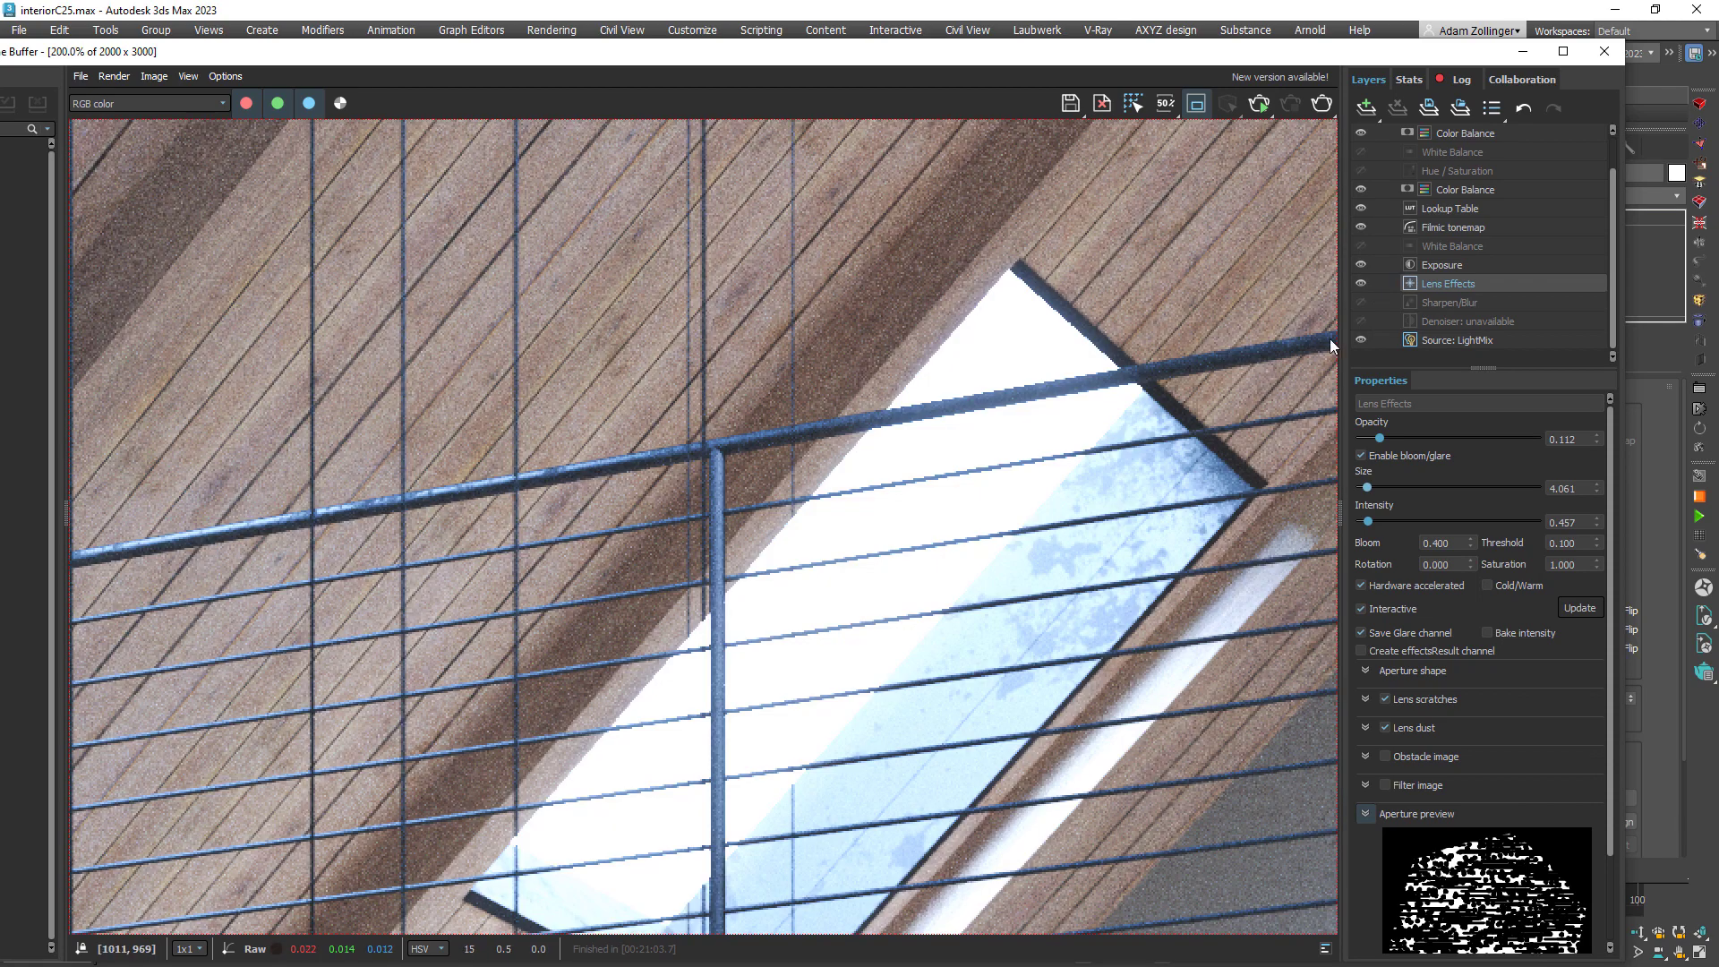
pyautogui.click(1360, 283)
pyautogui.click(1361, 283)
pyautogui.scroll(-4, 1016, 374)
pyautogui.scroll(-2, 1016, 374)
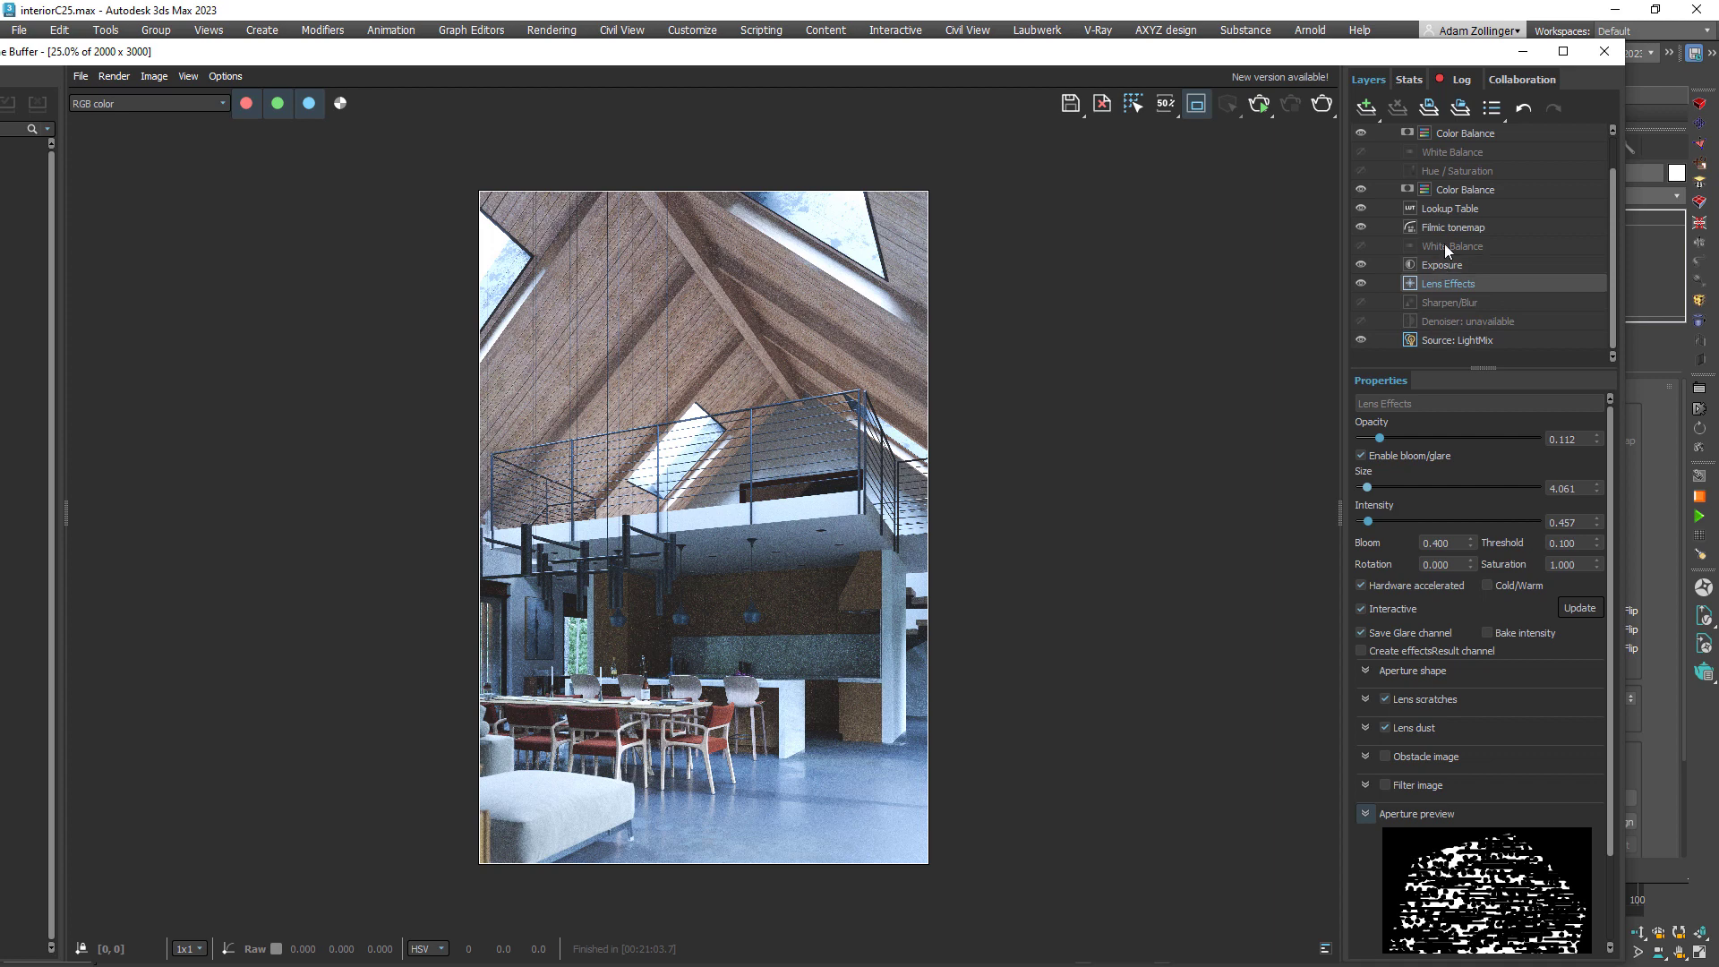
# - Toggle the Lookup Table layer off and on to compare the render
pyautogui.click(1366, 210)
pyautogui.click(1366, 209)
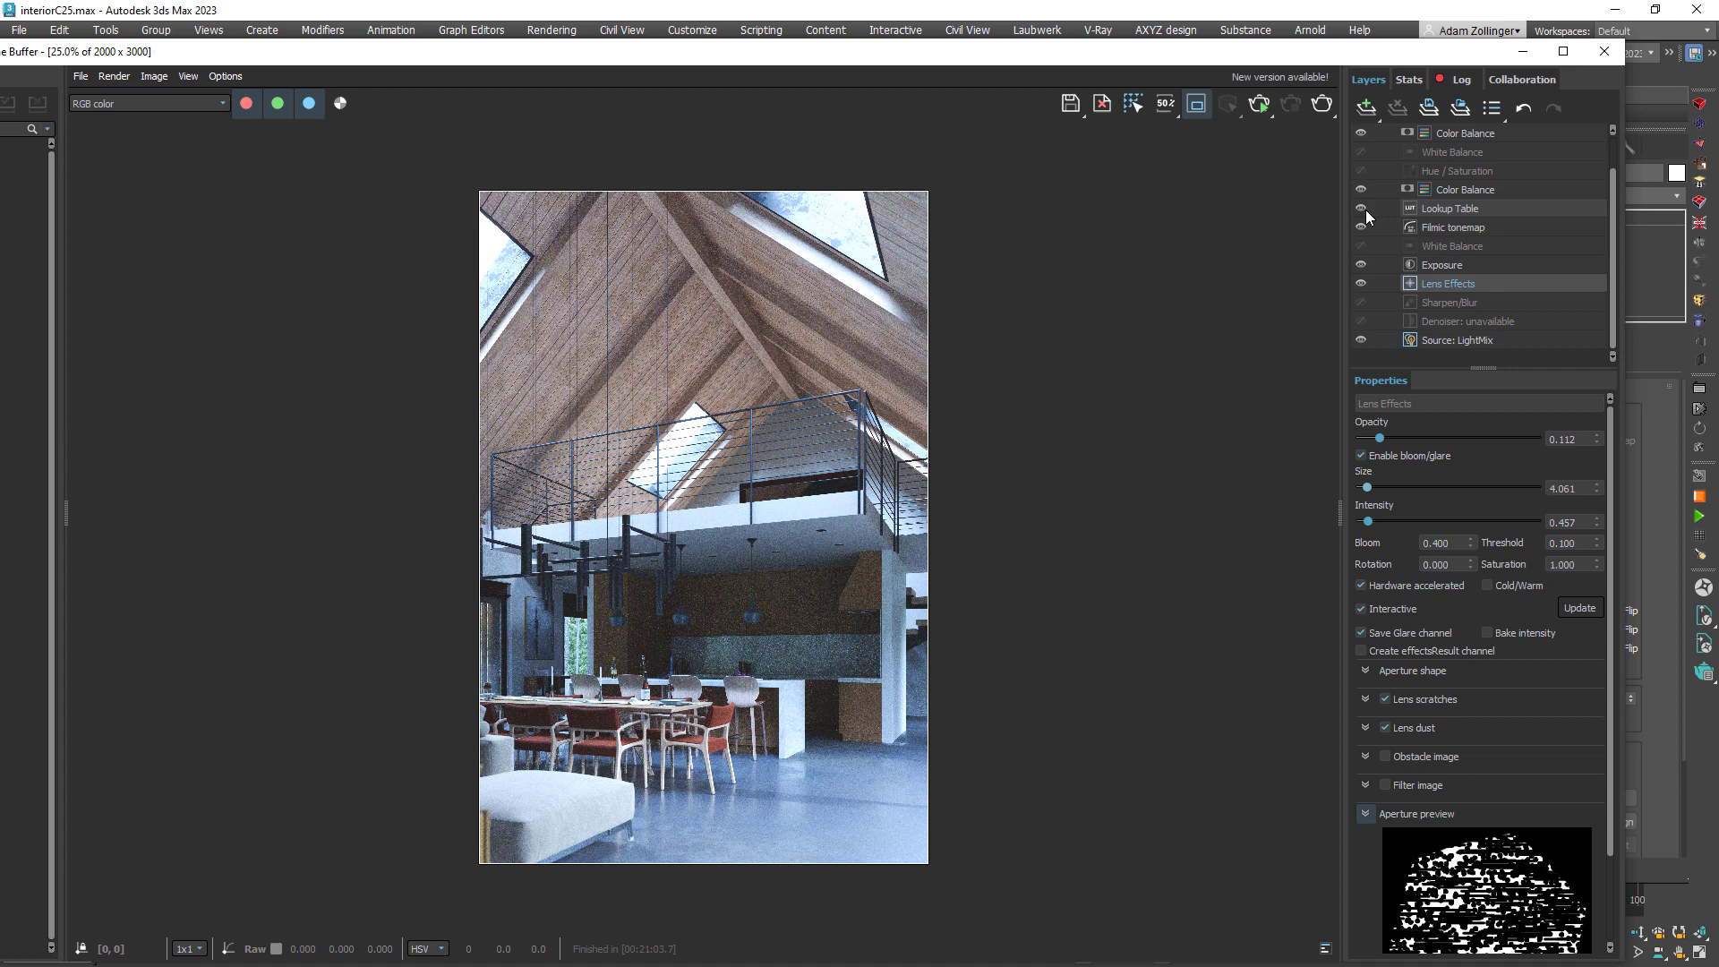
pyautogui.click(1366, 209)
pyautogui.click(1366, 209)
# - Test the lookup table at full blend 1, then return its blend to 0.070
pyautogui.click(1456, 207)
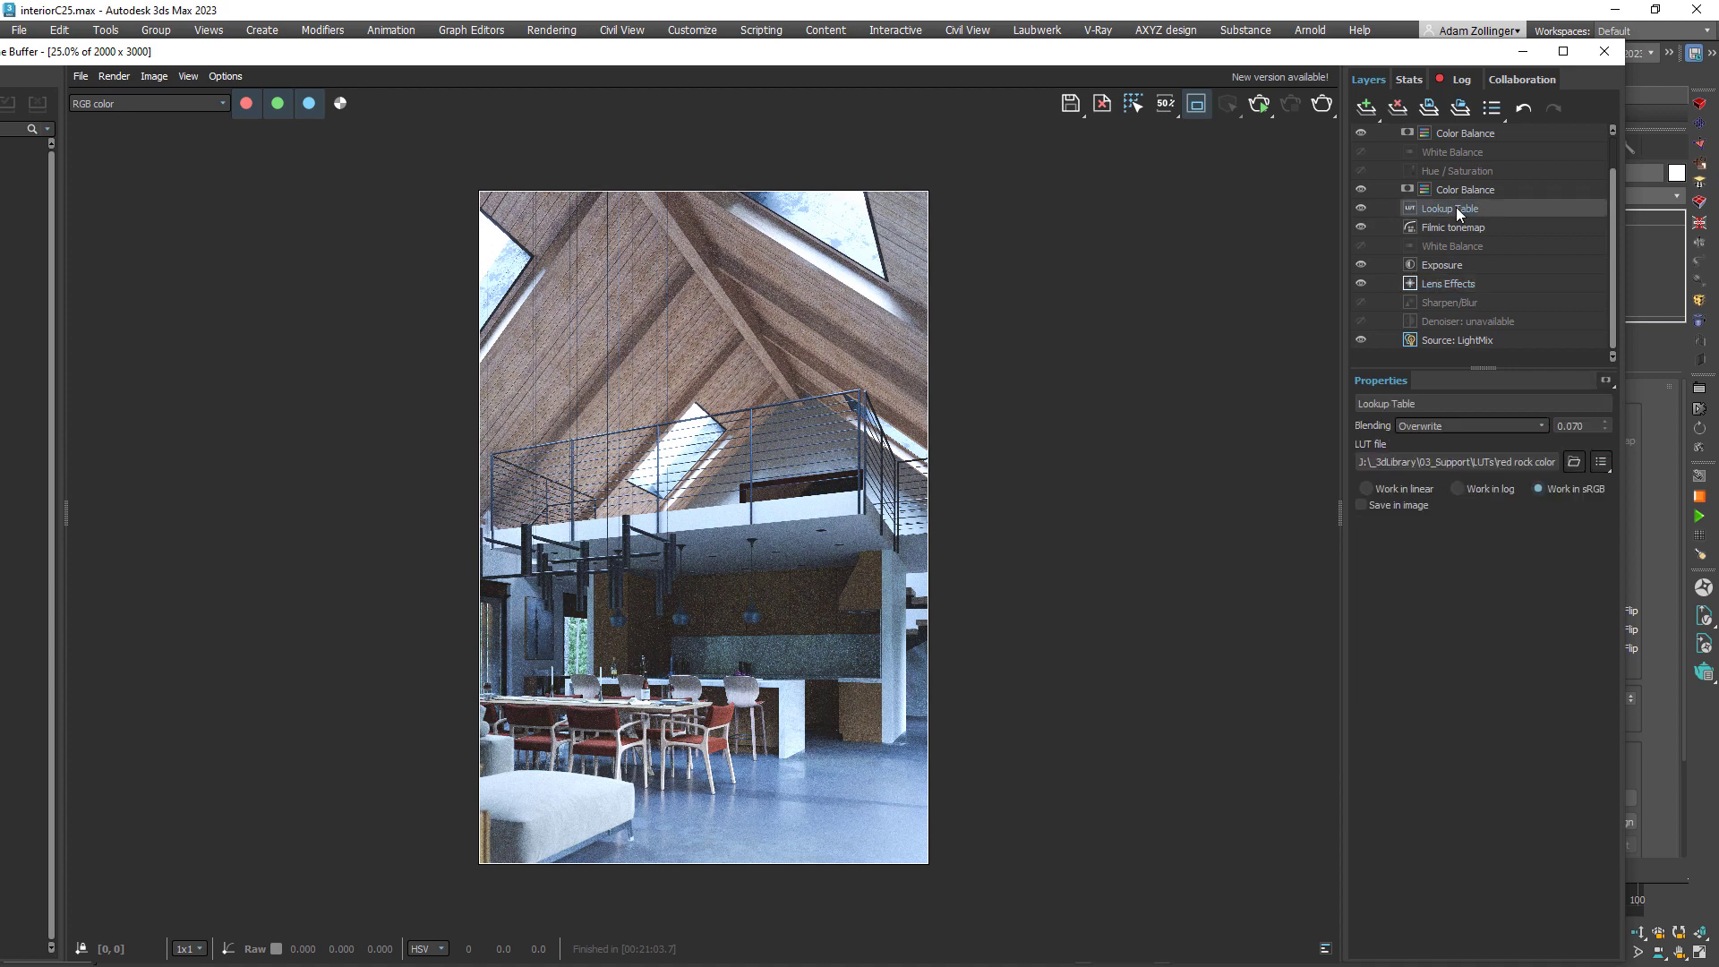
pyautogui.doubleClick(1568, 426)
pyautogui.write('1')
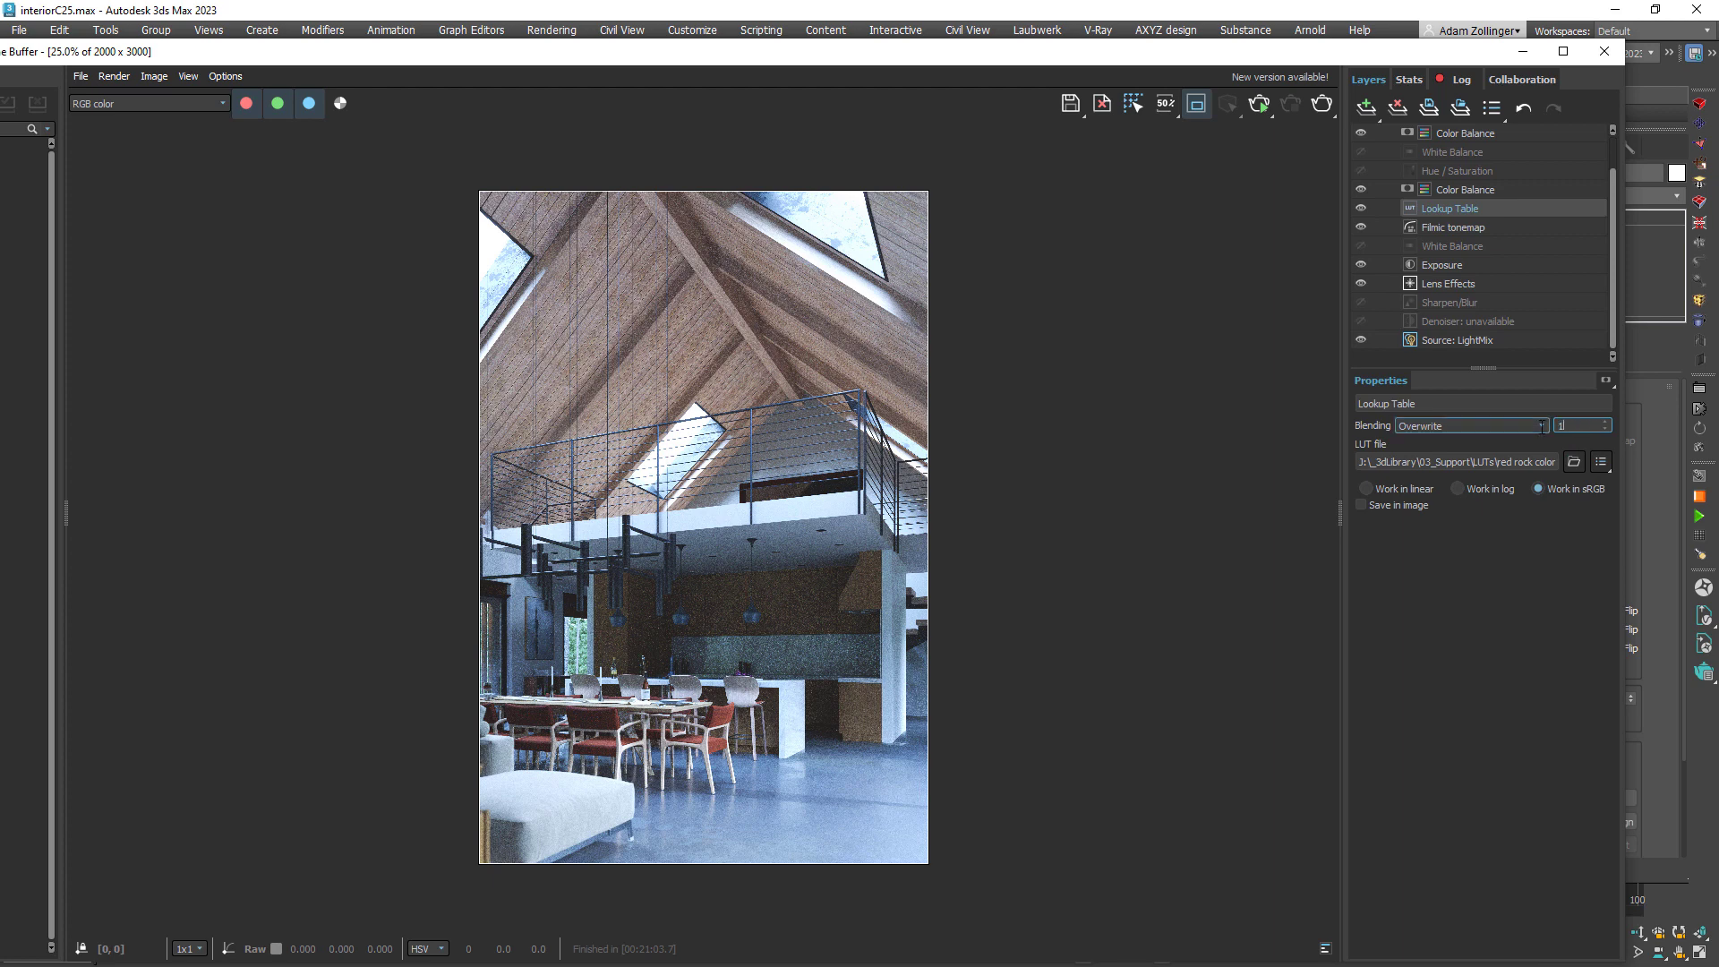
pyautogui.press('Return')
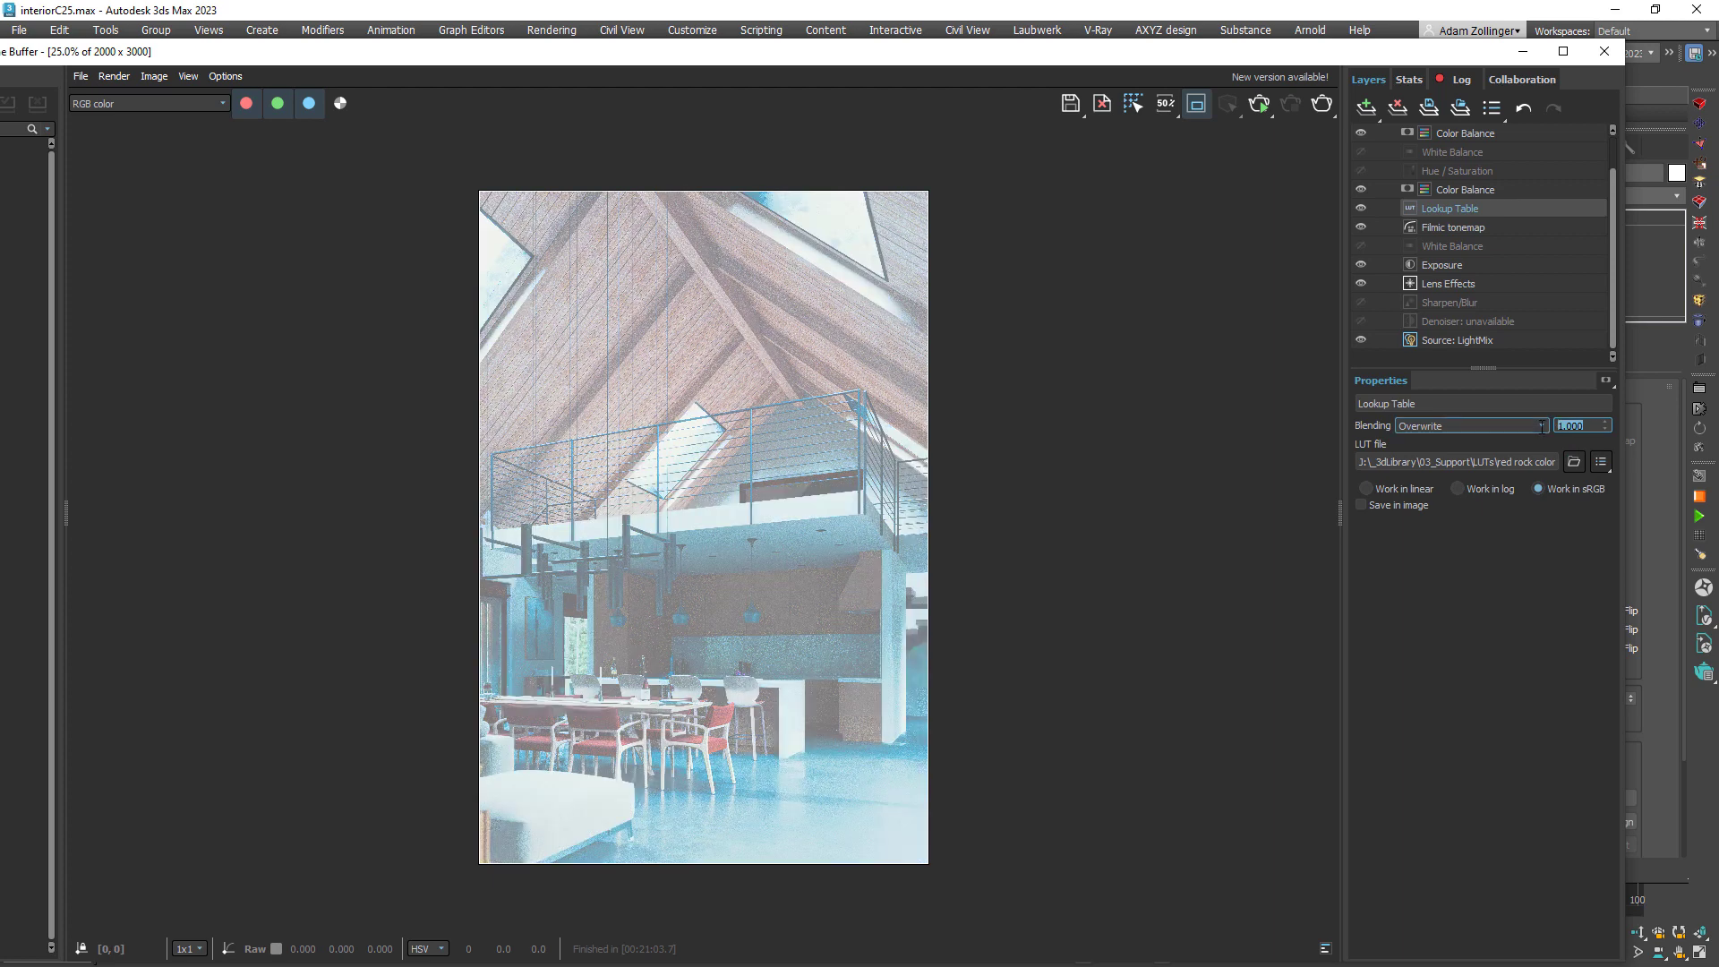
pyautogui.write('0.07')
pyautogui.press('Return')
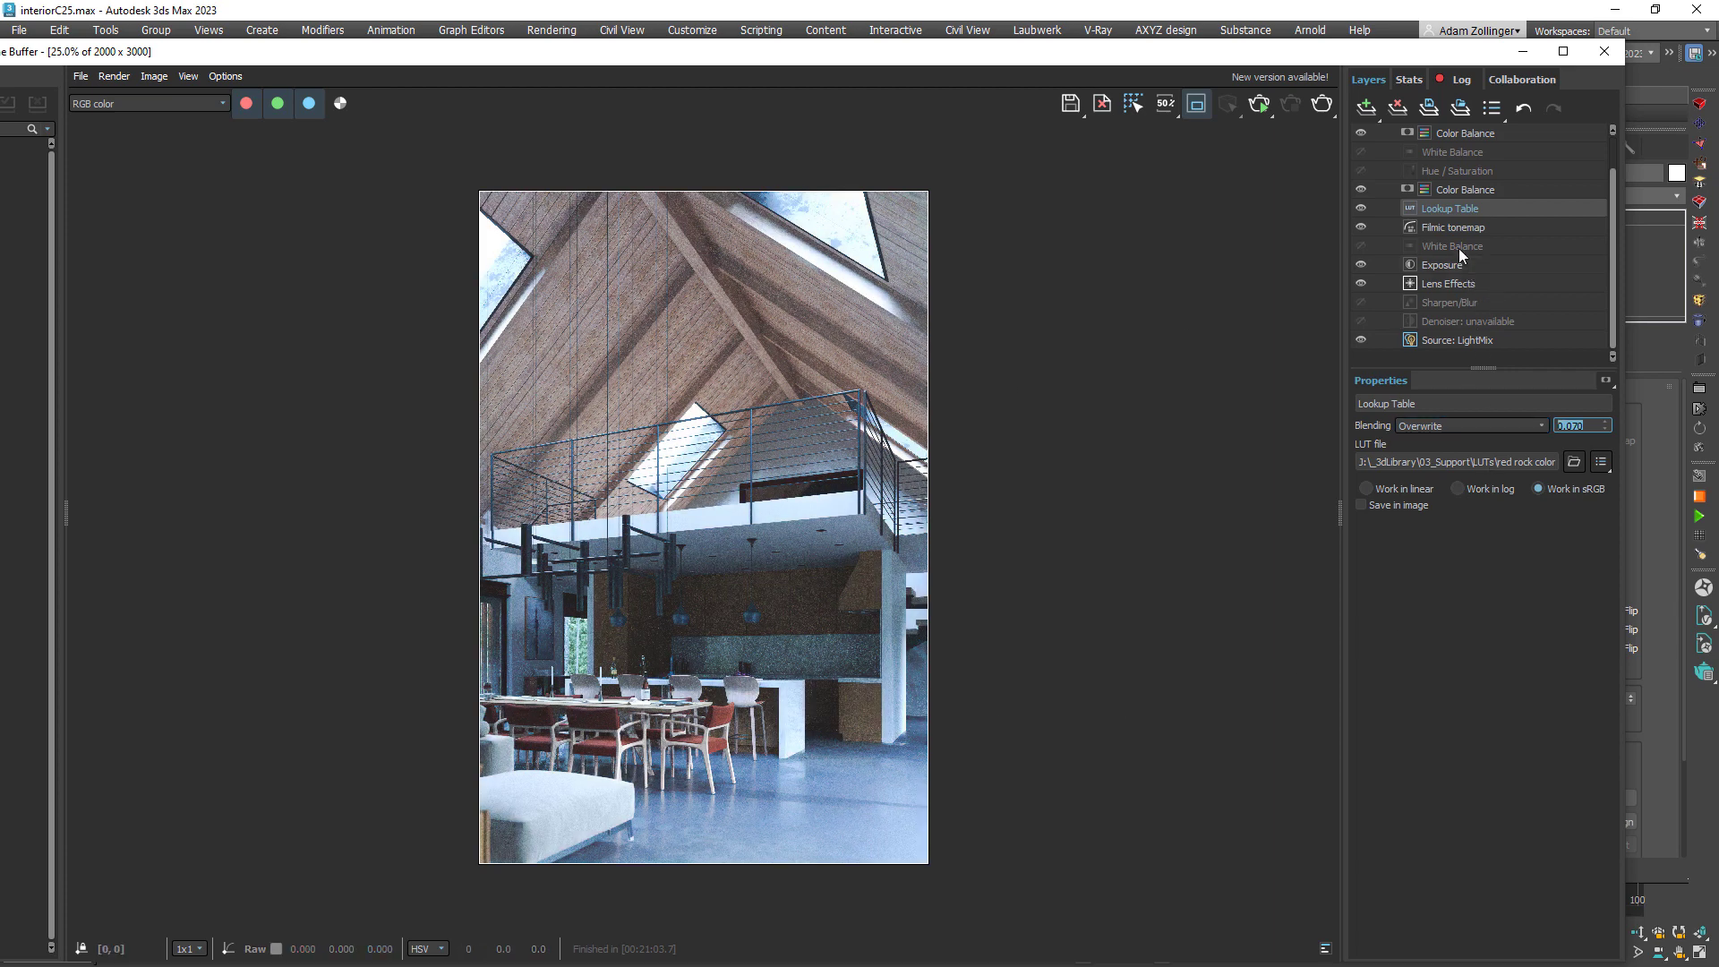
# - Show the Filmic tonemap settings and toggle the layer repeatedly to compare, adding no new layer
pyautogui.click(1437, 229)
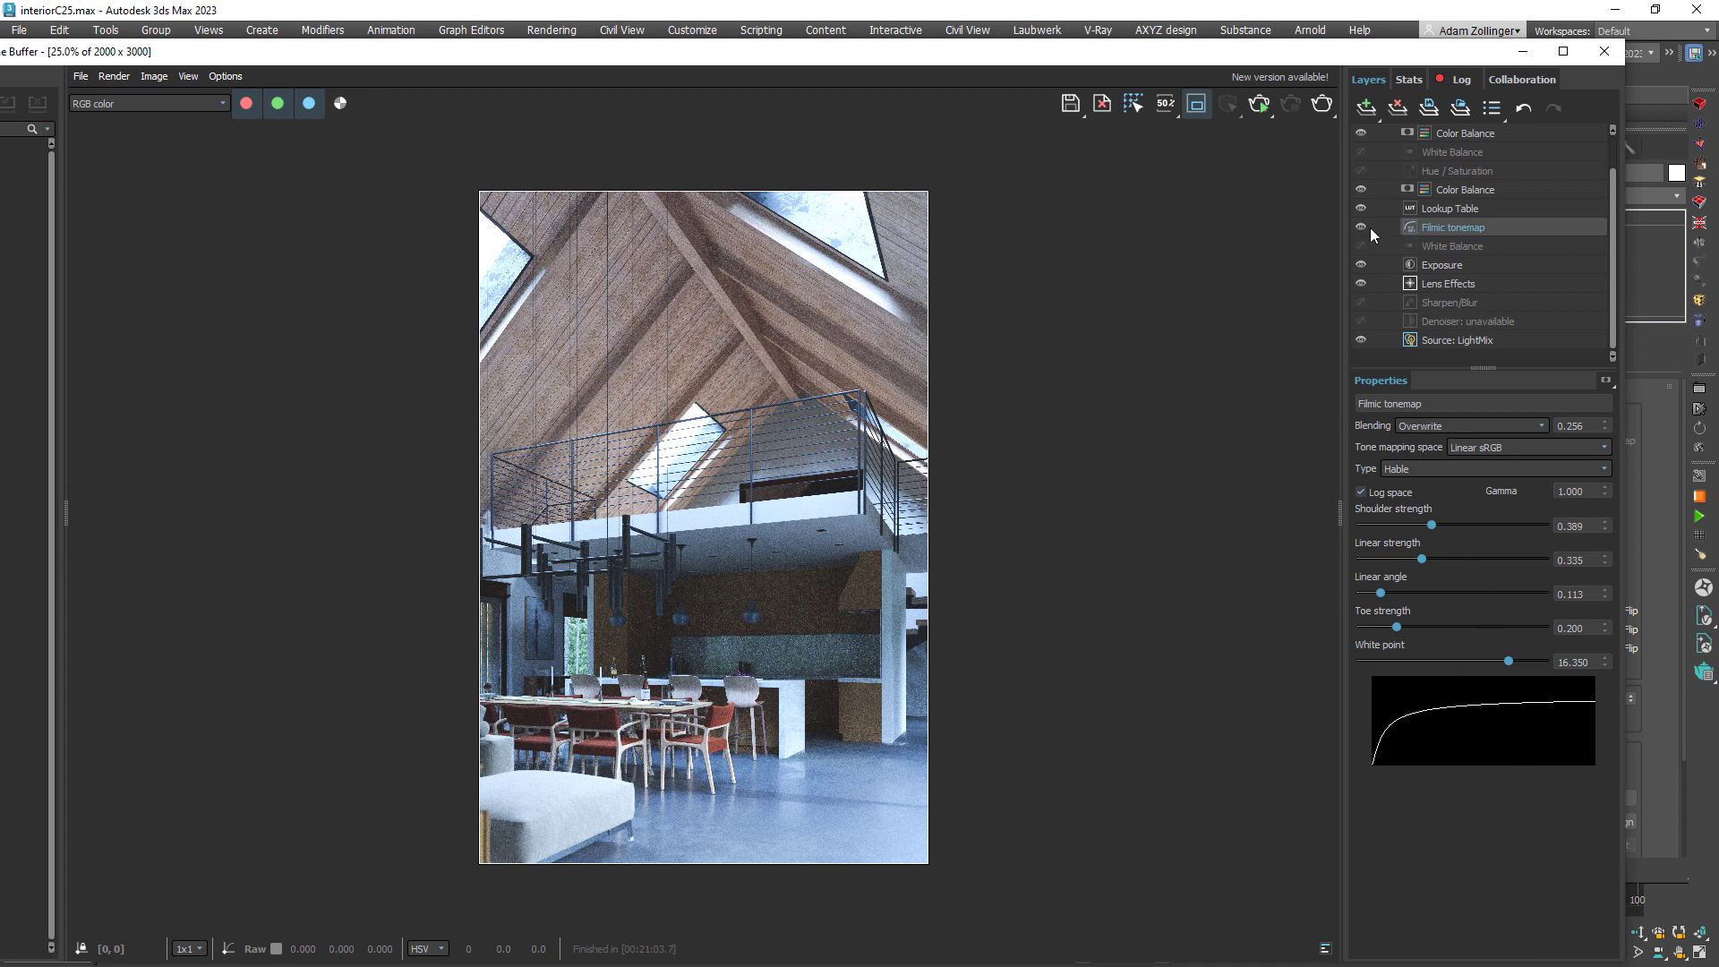
pyautogui.click(1361, 225)
pyautogui.click(1361, 225)
pyautogui.click(1361, 225)
pyautogui.click(1360, 225)
pyautogui.click(1361, 224)
pyautogui.click(1361, 225)
pyautogui.click(1366, 107)
pyautogui.click(1591, 230)
# - Raise Day 033 lightsource_001 strength in LightMix to 2.000
pyautogui.click(1447, 340)
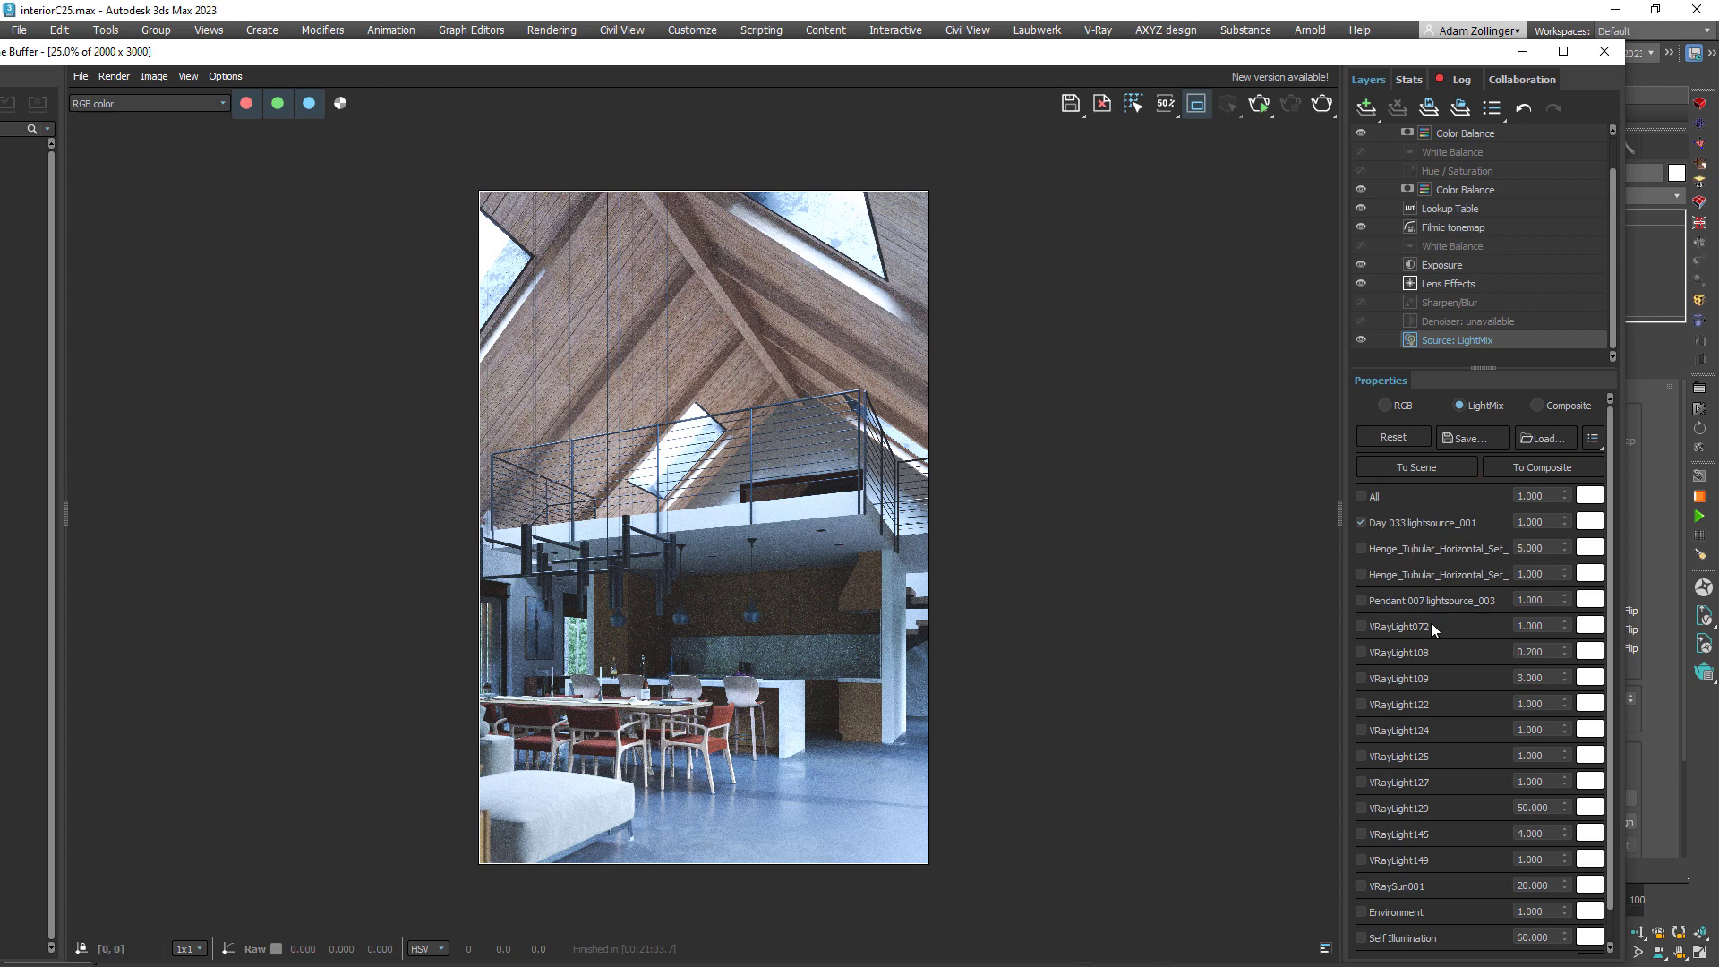
pyautogui.moveTo(1548, 518); pyautogui.dragTo(1488, 516)
pyautogui.write('2')
pyautogui.press('Return')
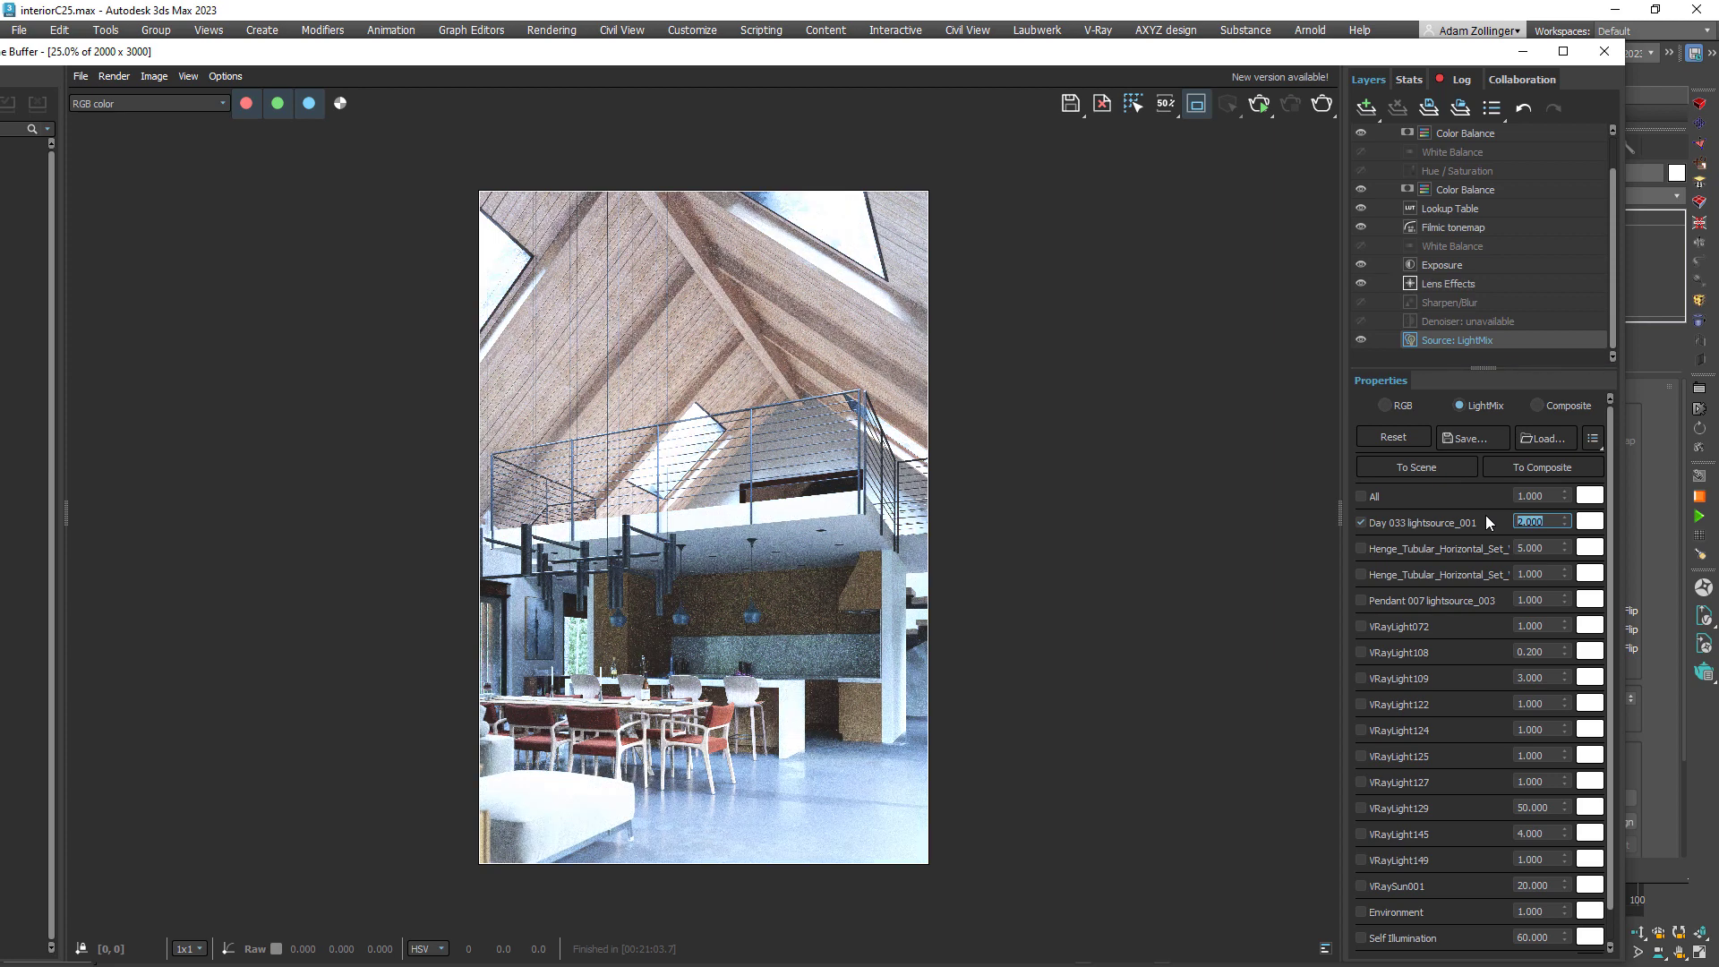
# - Test Highlight Burn at 0 and undo it, then set the Exposure layer's exposure to 2.573
pyautogui.click(1448, 265)
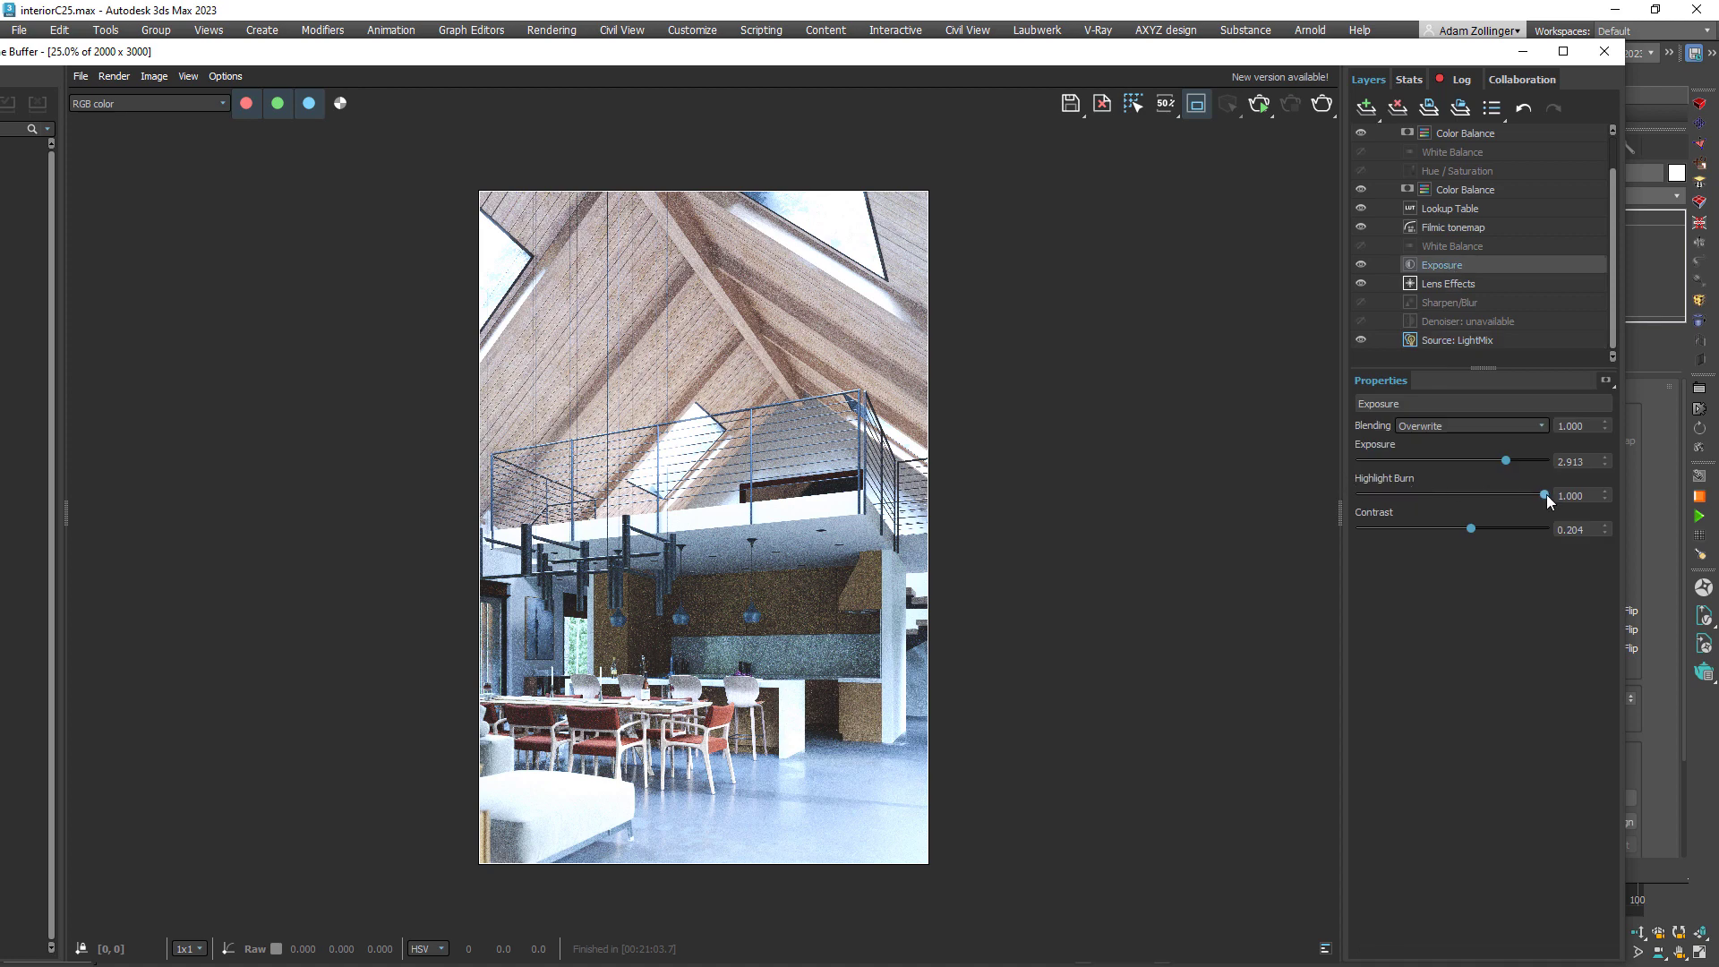
pyautogui.moveTo(1545, 494); pyautogui.dragTo(1222, 468)
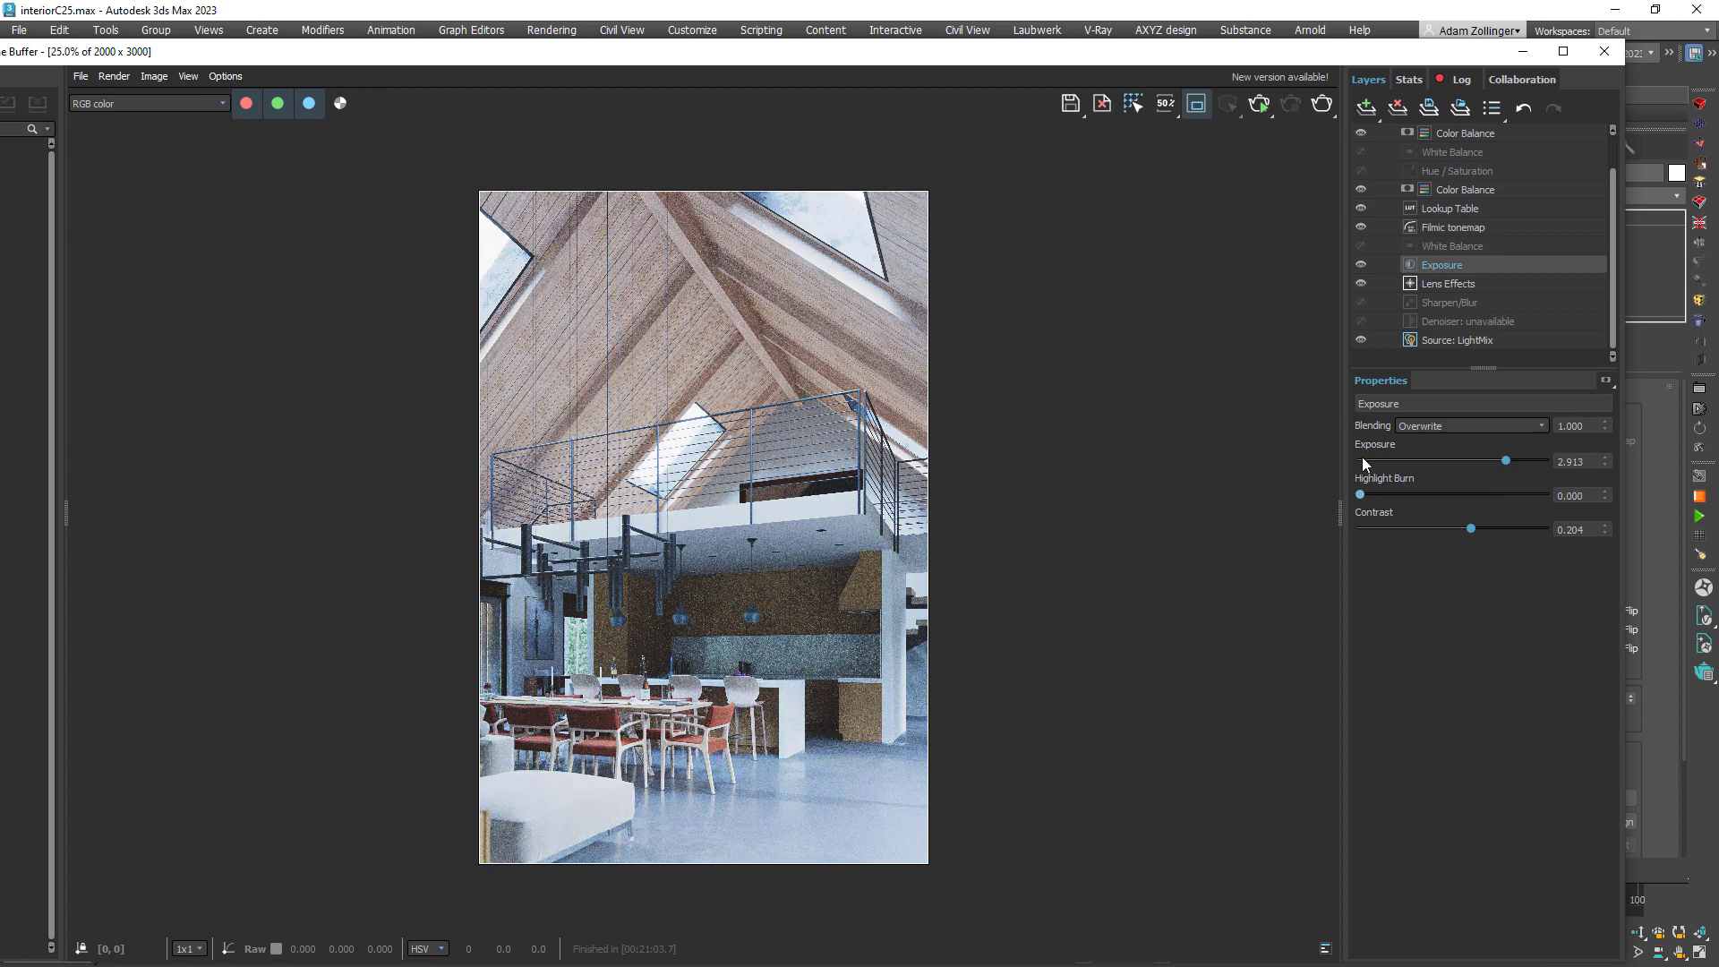
pyautogui.hotkey('ctrl', 'z')
pyautogui.scroll(3, 800, 478)
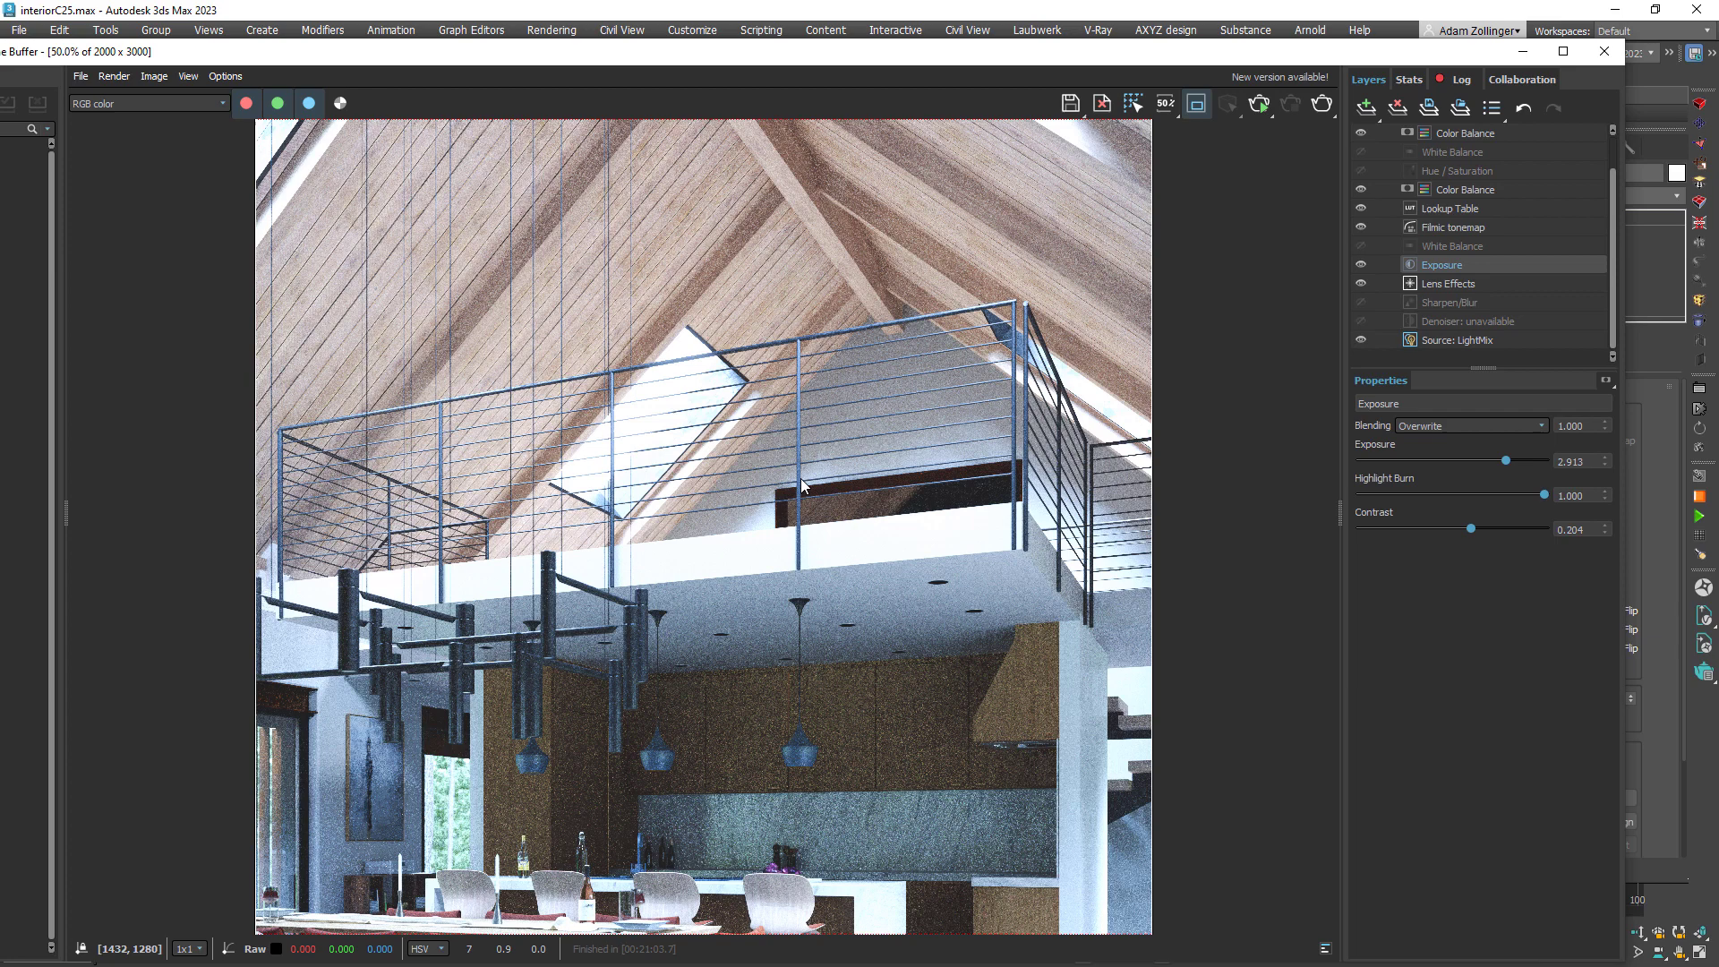
pyautogui.scroll(-3, 800, 479)
pyautogui.scroll(2, 729, 339)
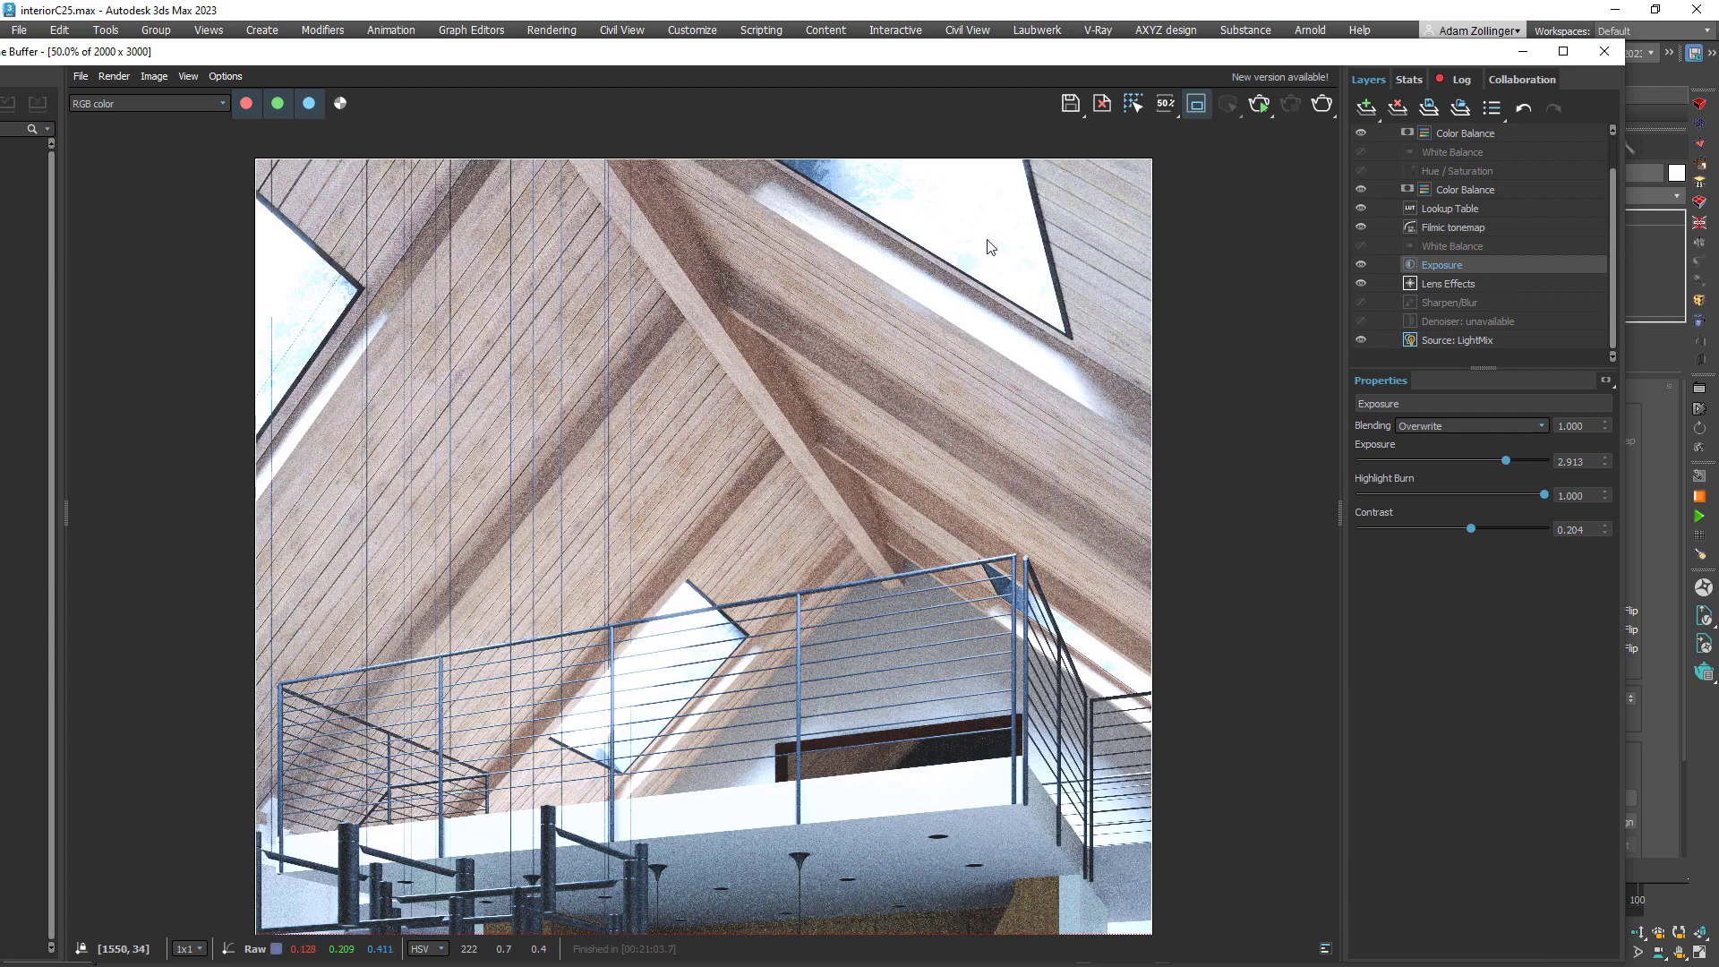
pyautogui.scroll(-2, 1029, 271)
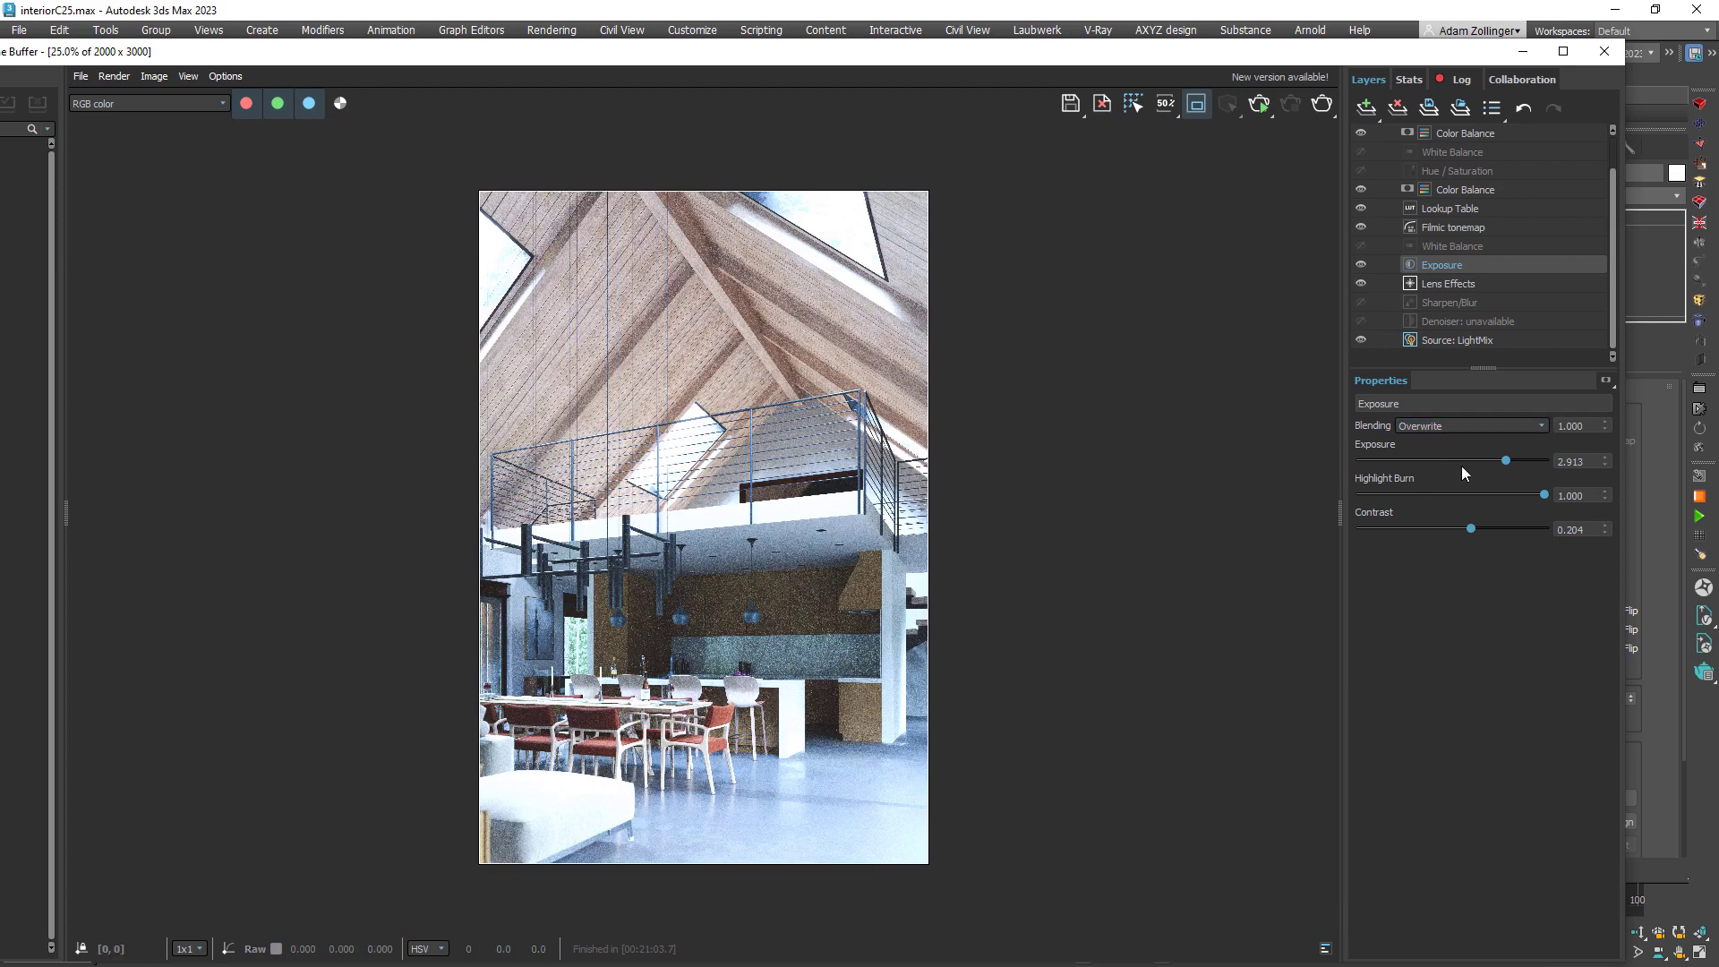
pyautogui.scroll(4, 842, 201)
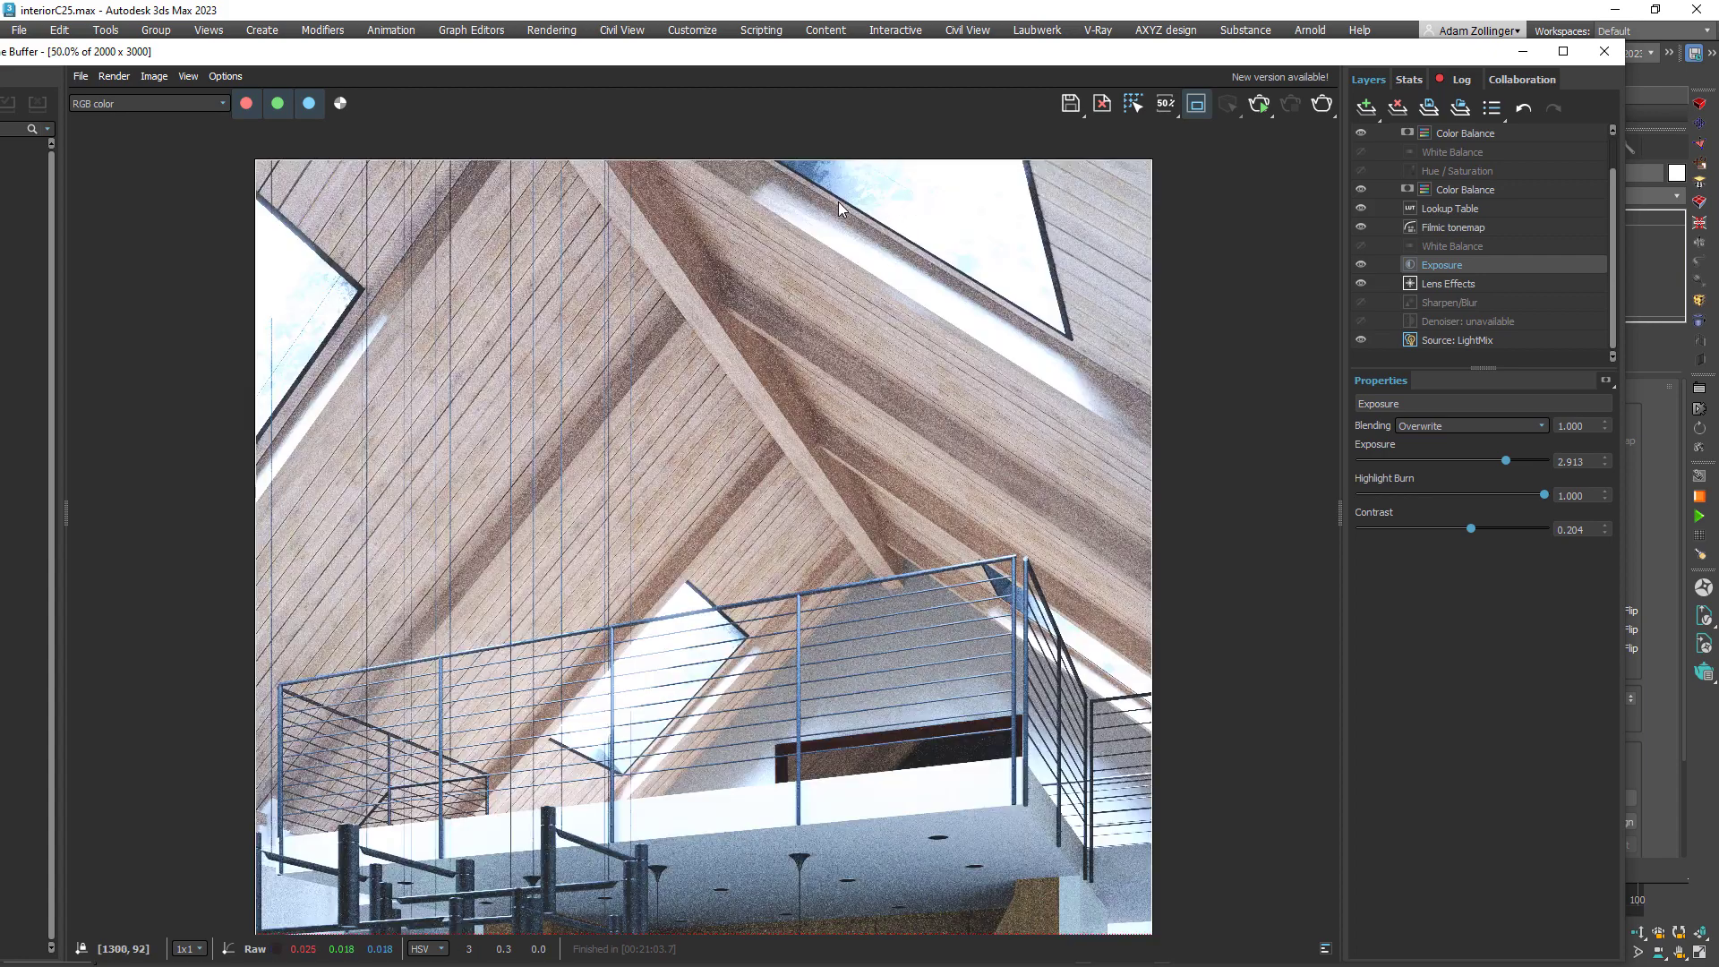
pyautogui.scroll(-4, 910, 204)
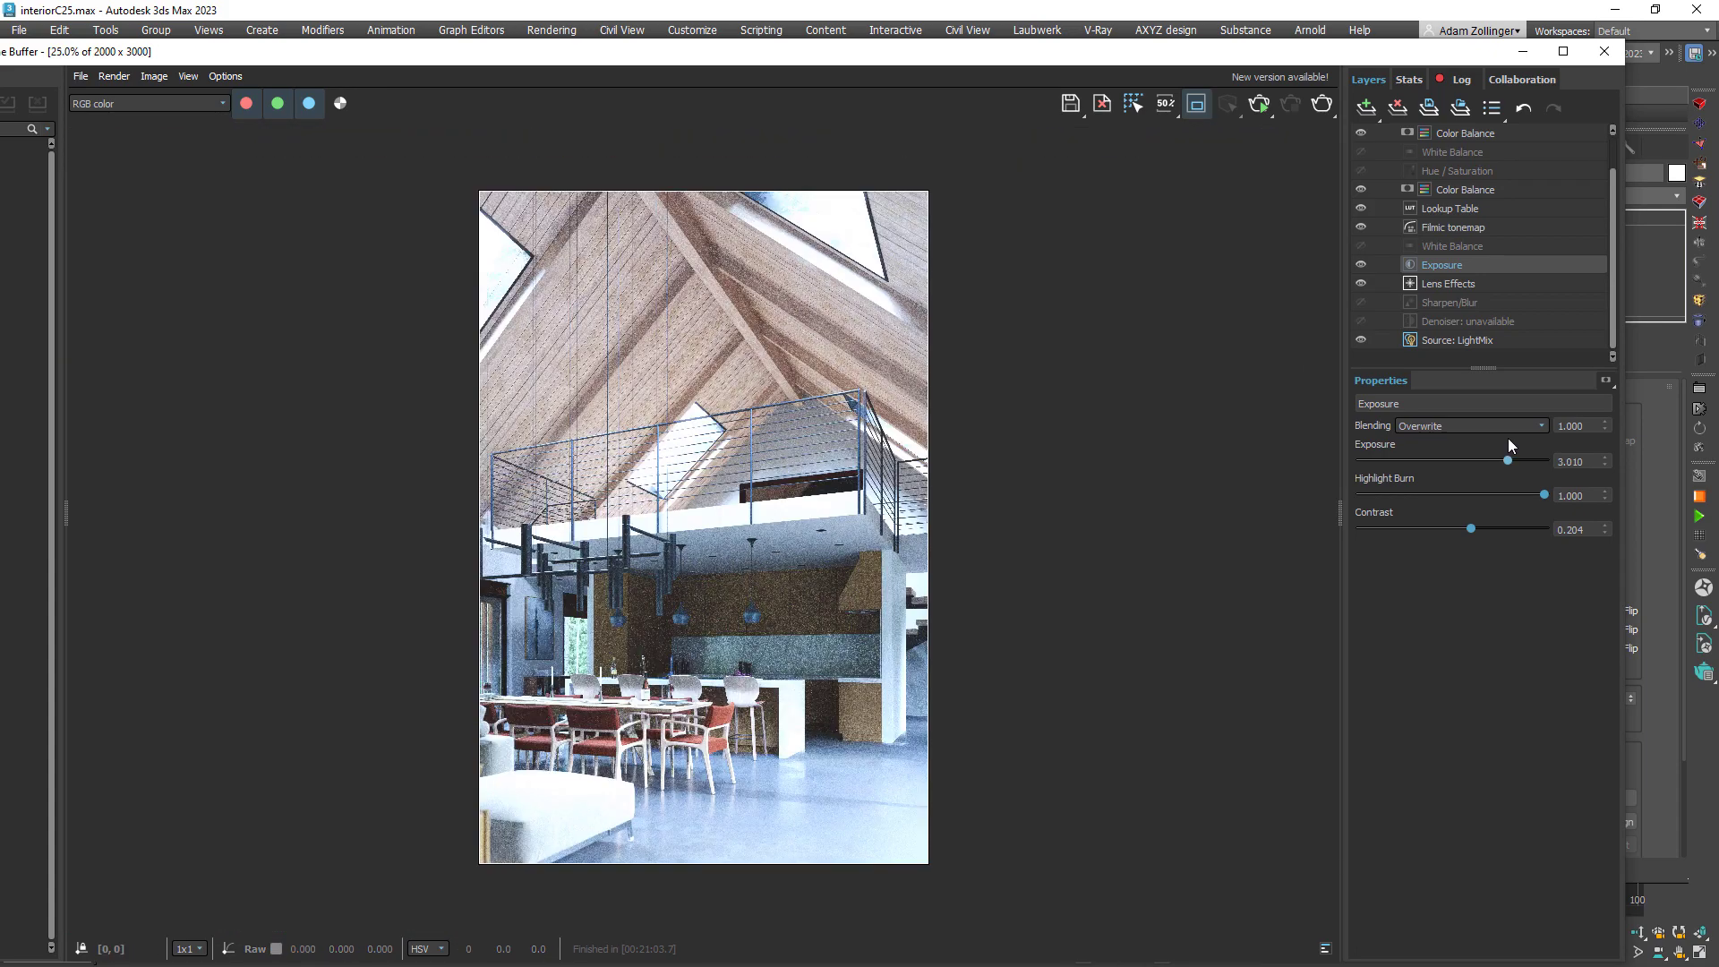
pyautogui.moveTo(1508, 438)
pyautogui.mouseDown()
pyautogui.moveTo(1520, 431)
pyautogui.moveTo(1490, 432)
pyautogui.moveTo(1515, 421)
pyautogui.moveTo(1501, 422)
pyautogui.mouseUp()
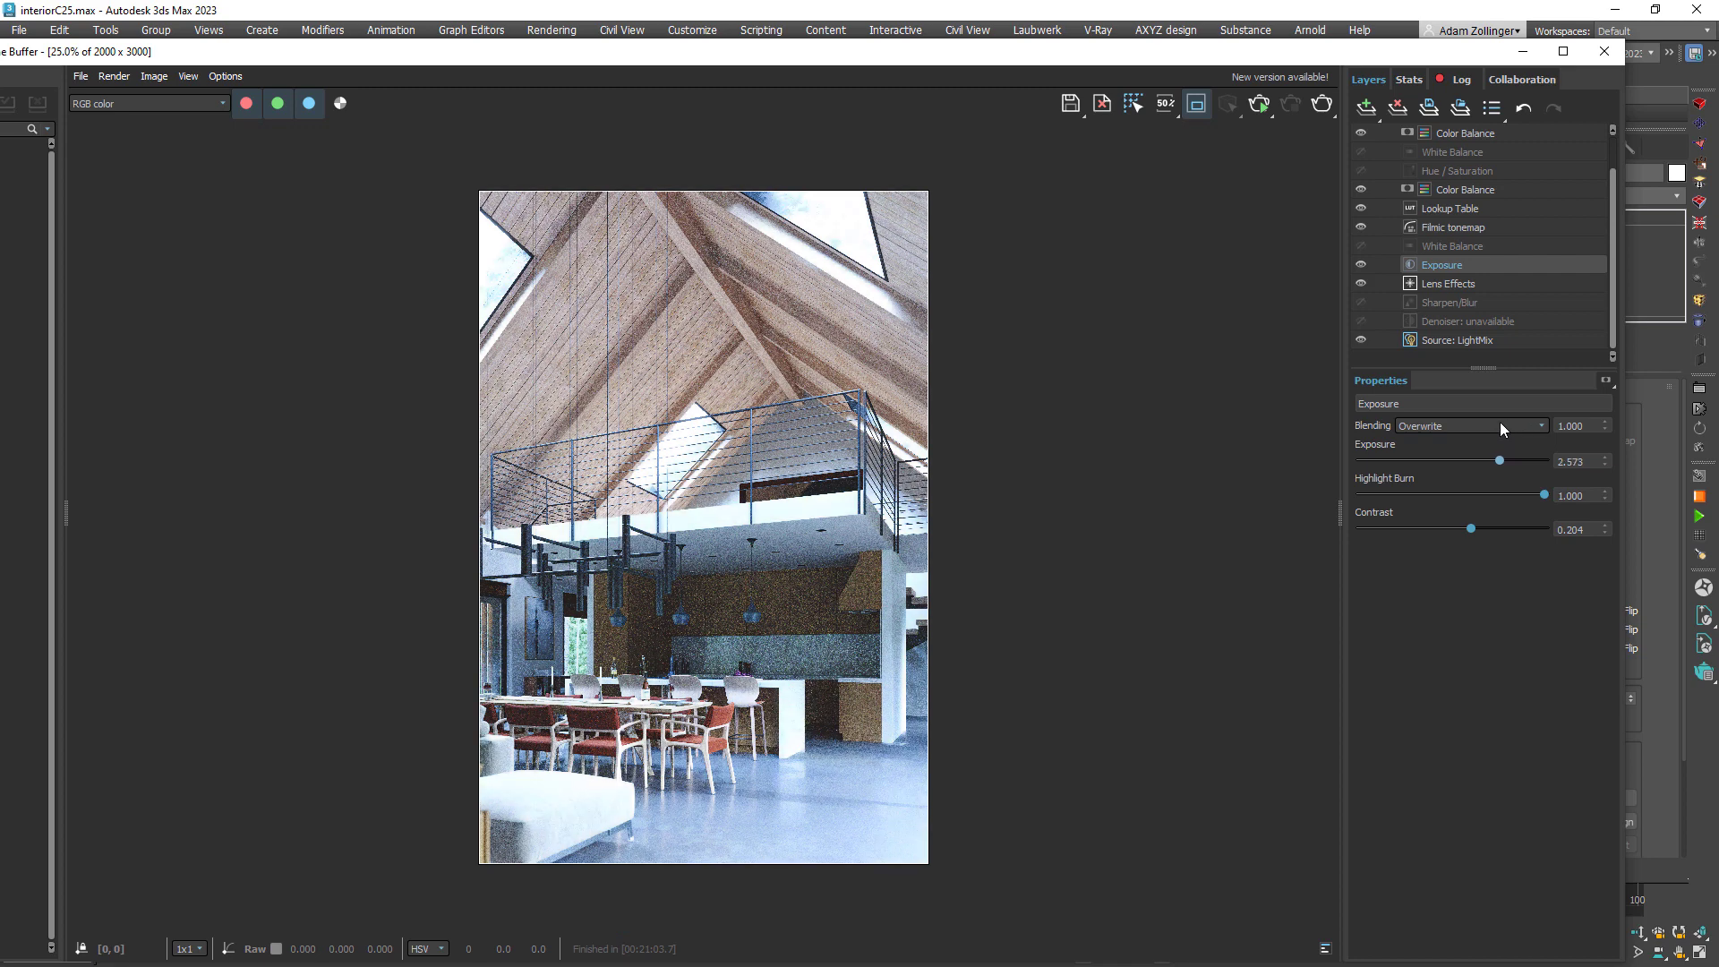
# - Dim Day 033 lightsource_001 in LightMix to 0.070
pyautogui.click(1458, 344)
pyautogui.doubleClick(1549, 522)
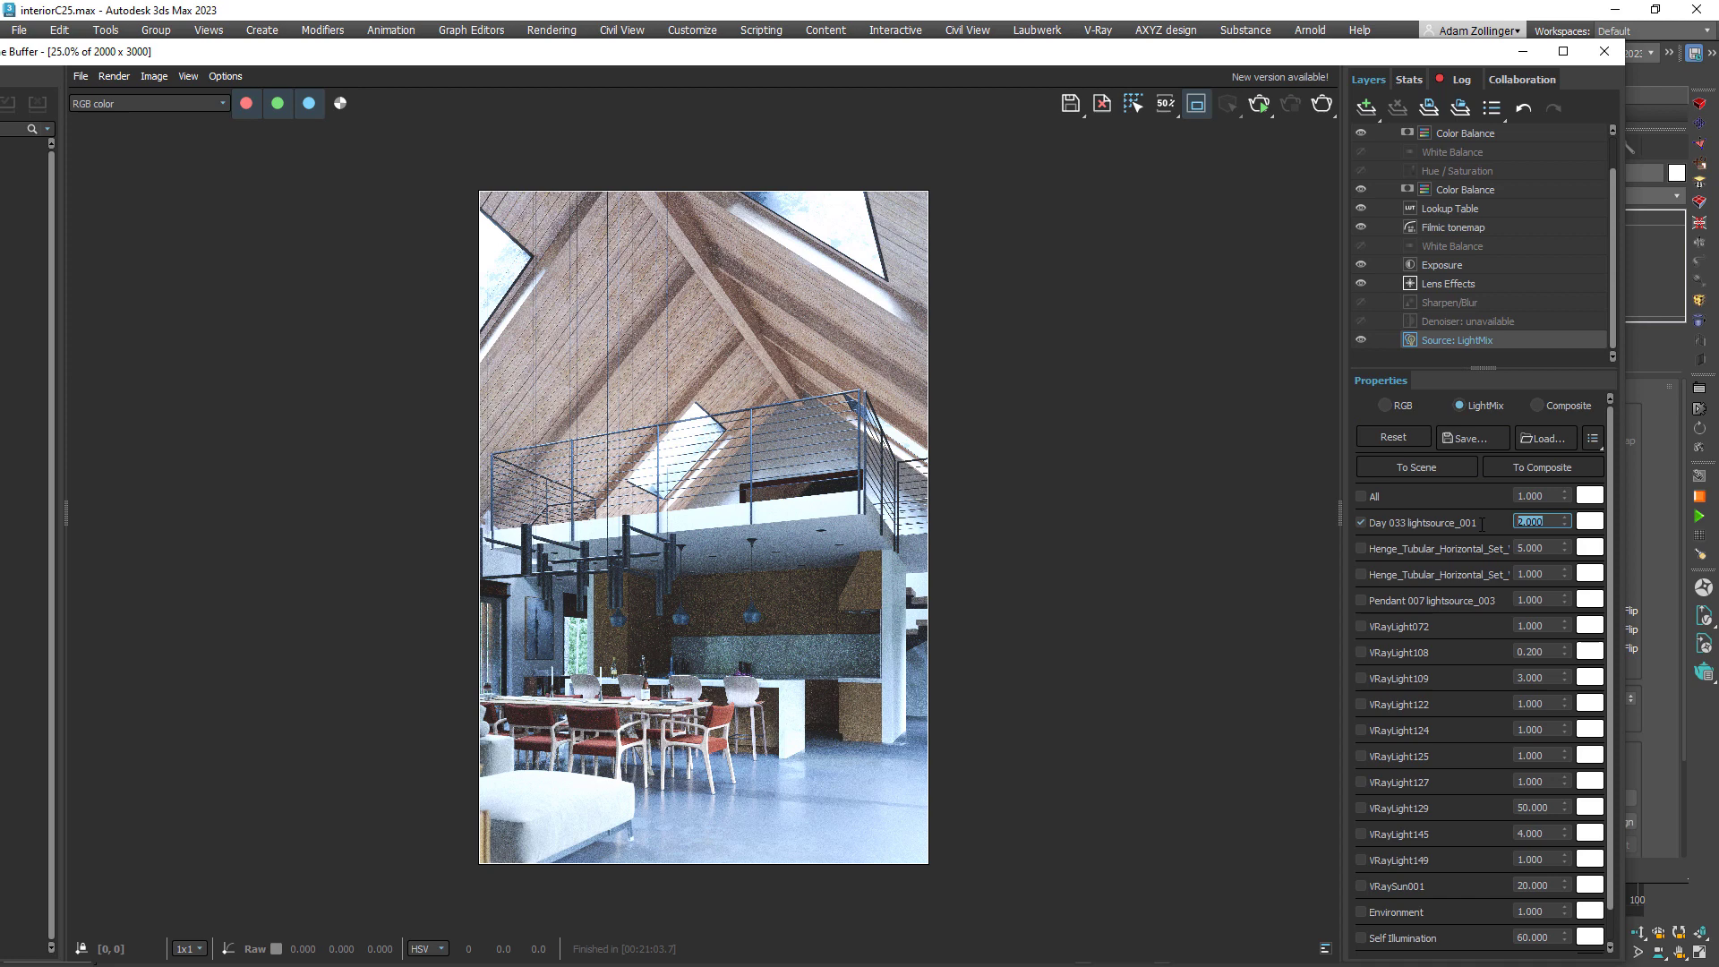
pyautogui.write('0.07')
pyautogui.press('Return')
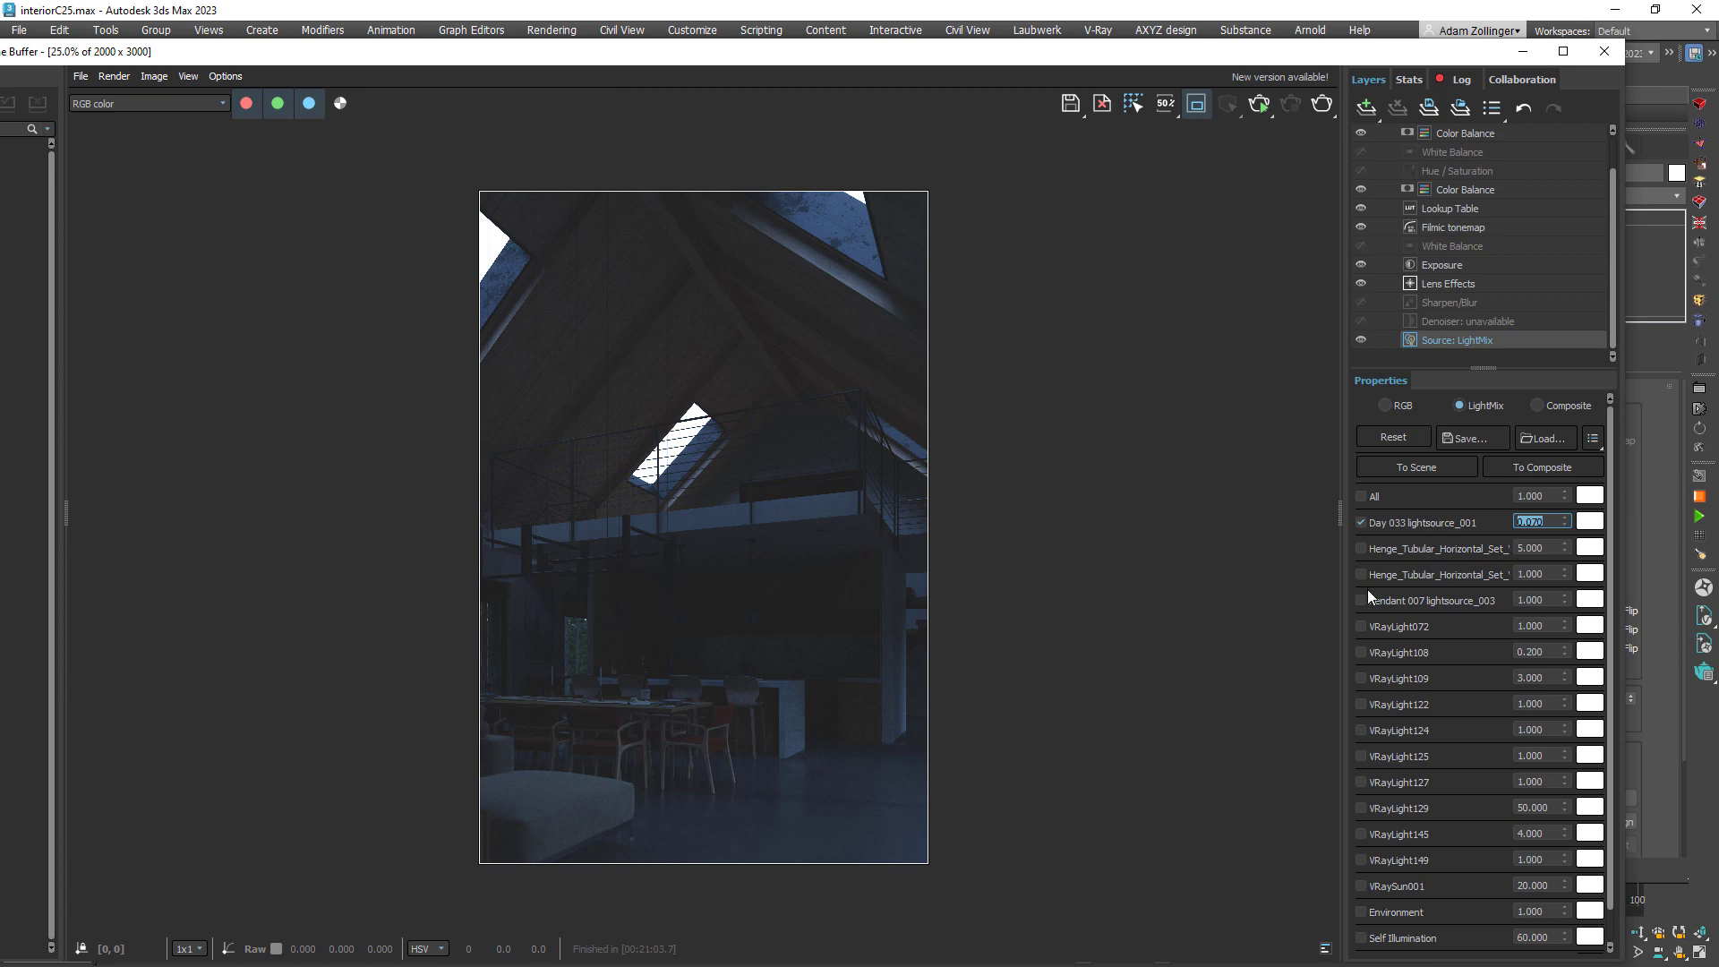
# - Enable both Henge tubular light sets and Pendant 007 lightsource_003
pyautogui.click(1361, 549)
pyautogui.click(1360, 549)
pyautogui.click(1361, 549)
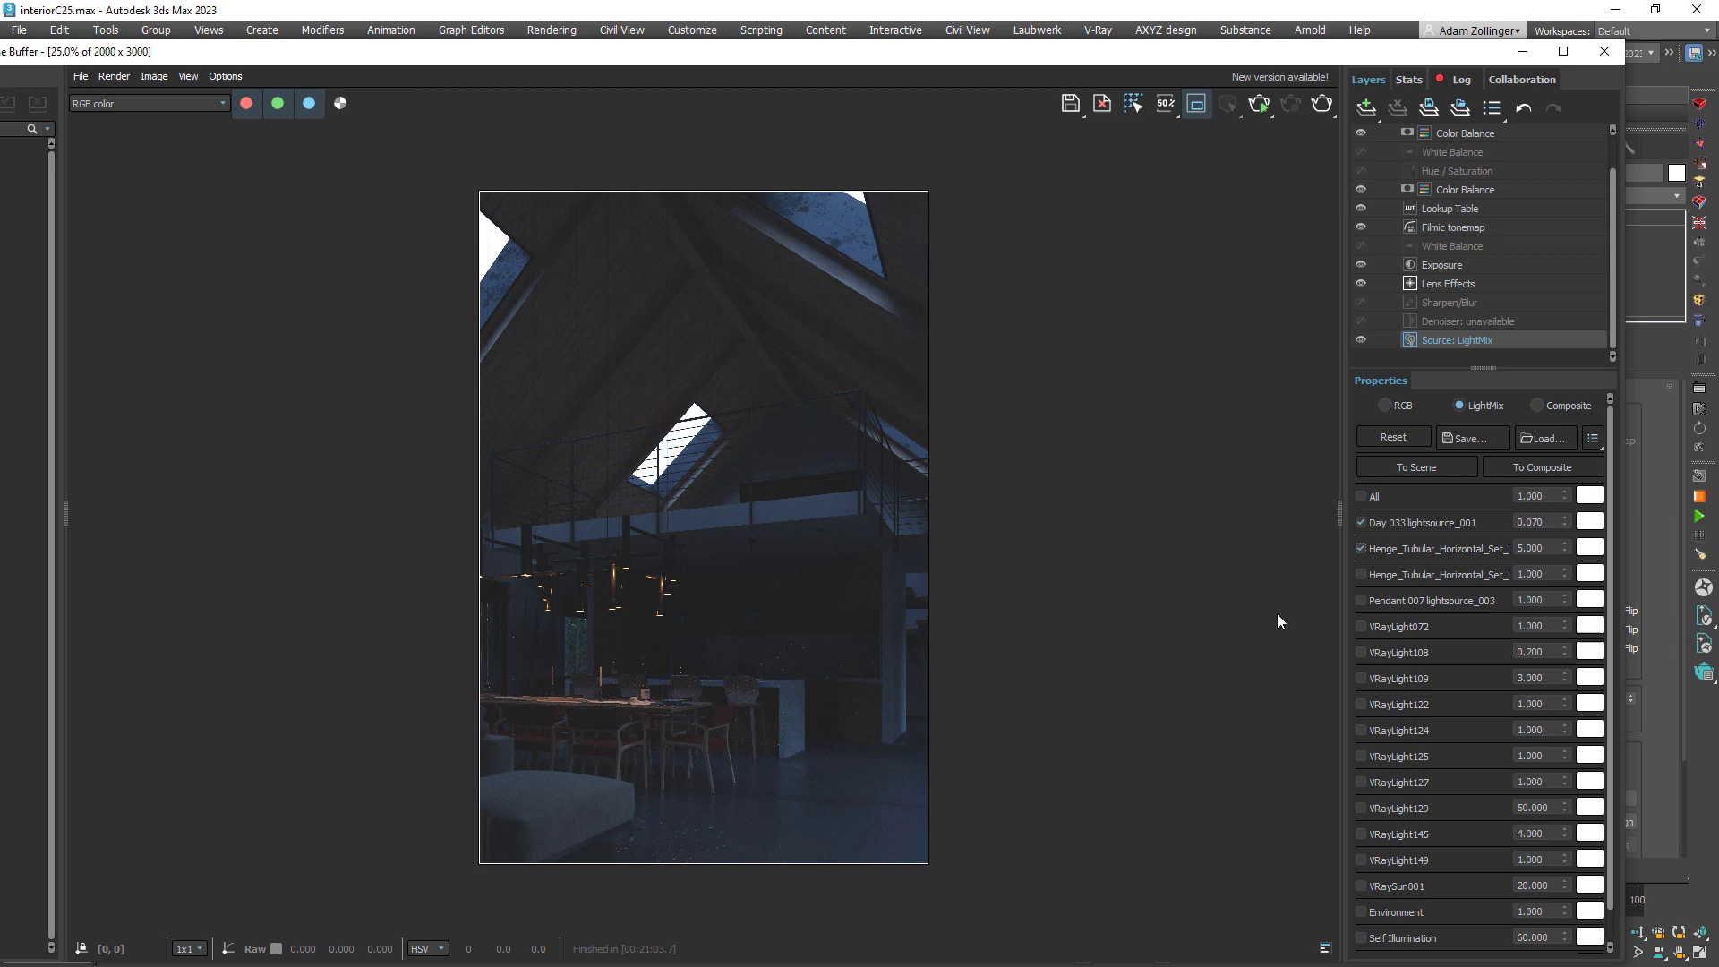
pyautogui.click(1360, 575)
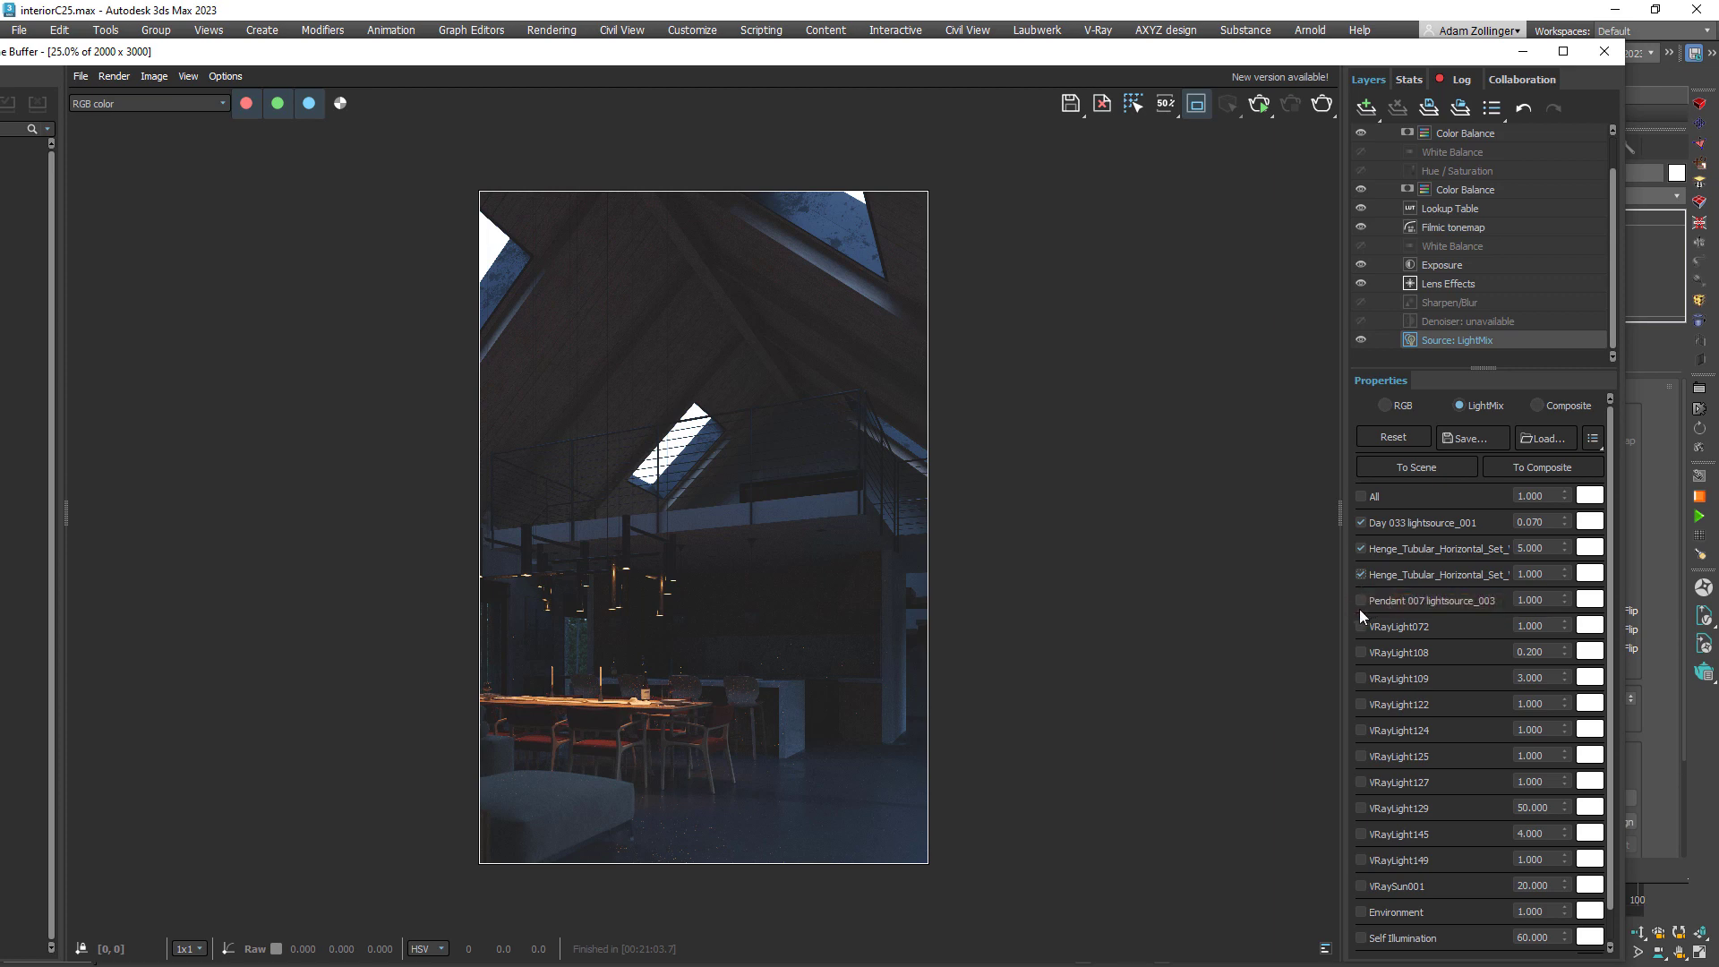
pyautogui.click(1360, 600)
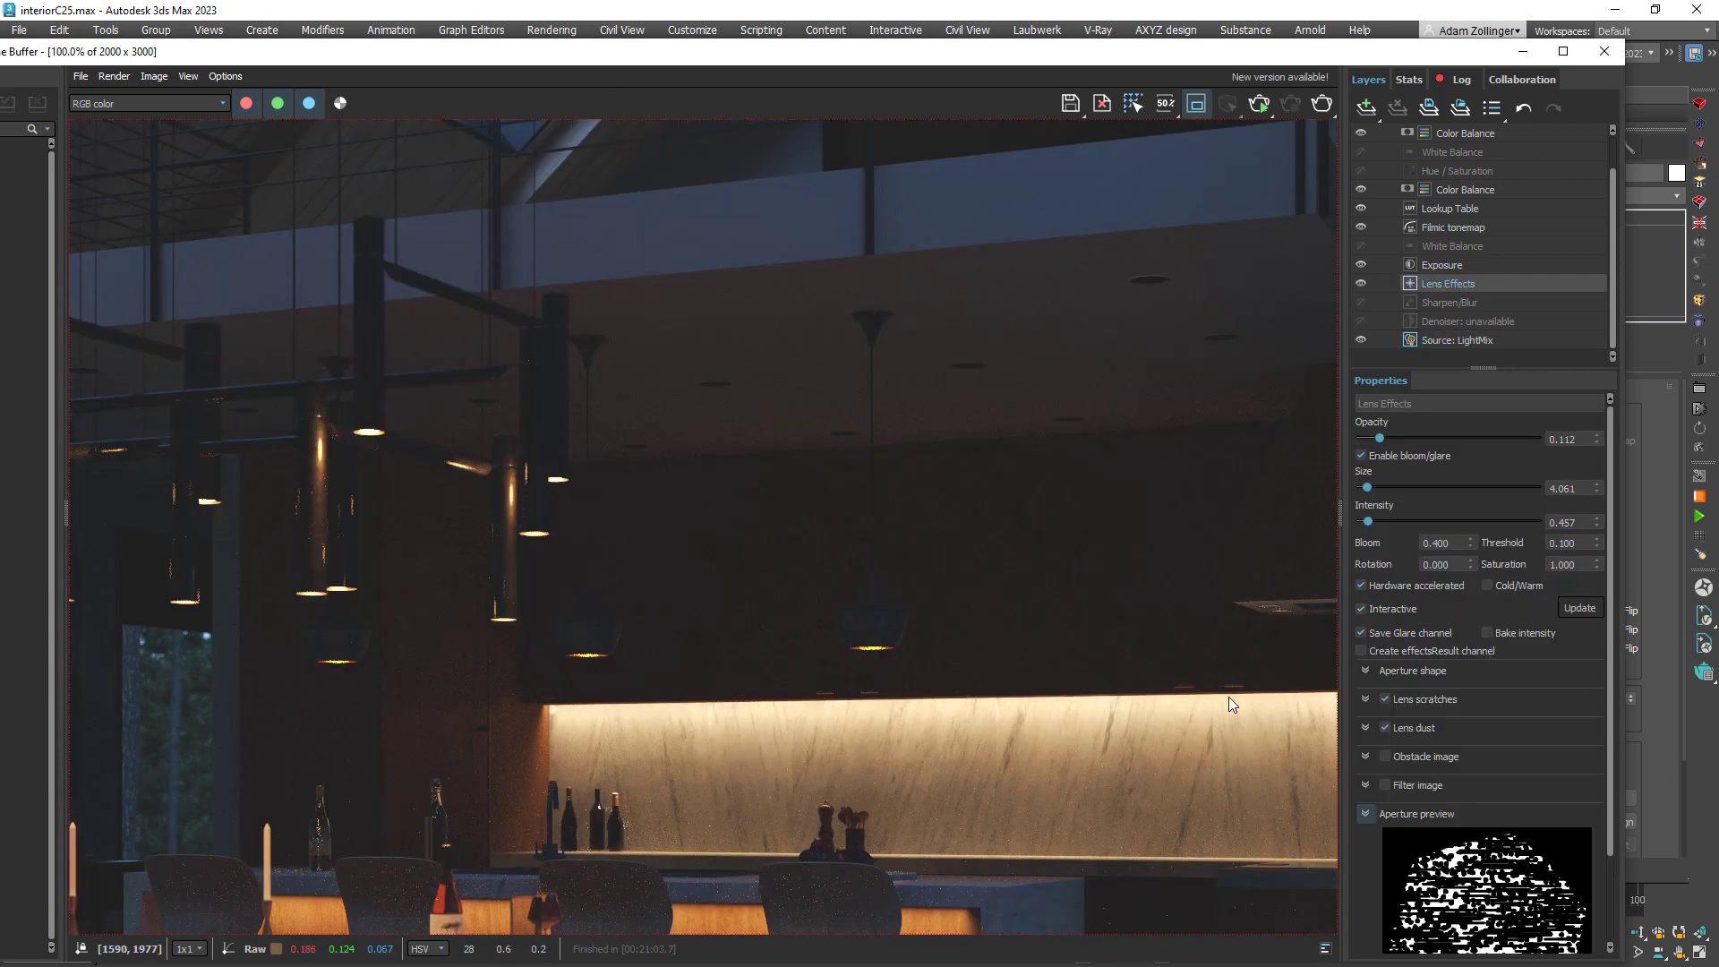
# - Raise the lens glare intensity to 7.259 and zoom around the render to check the bloom
pyautogui.moveTo(1368, 521); pyautogui.dragTo(1490, 522)
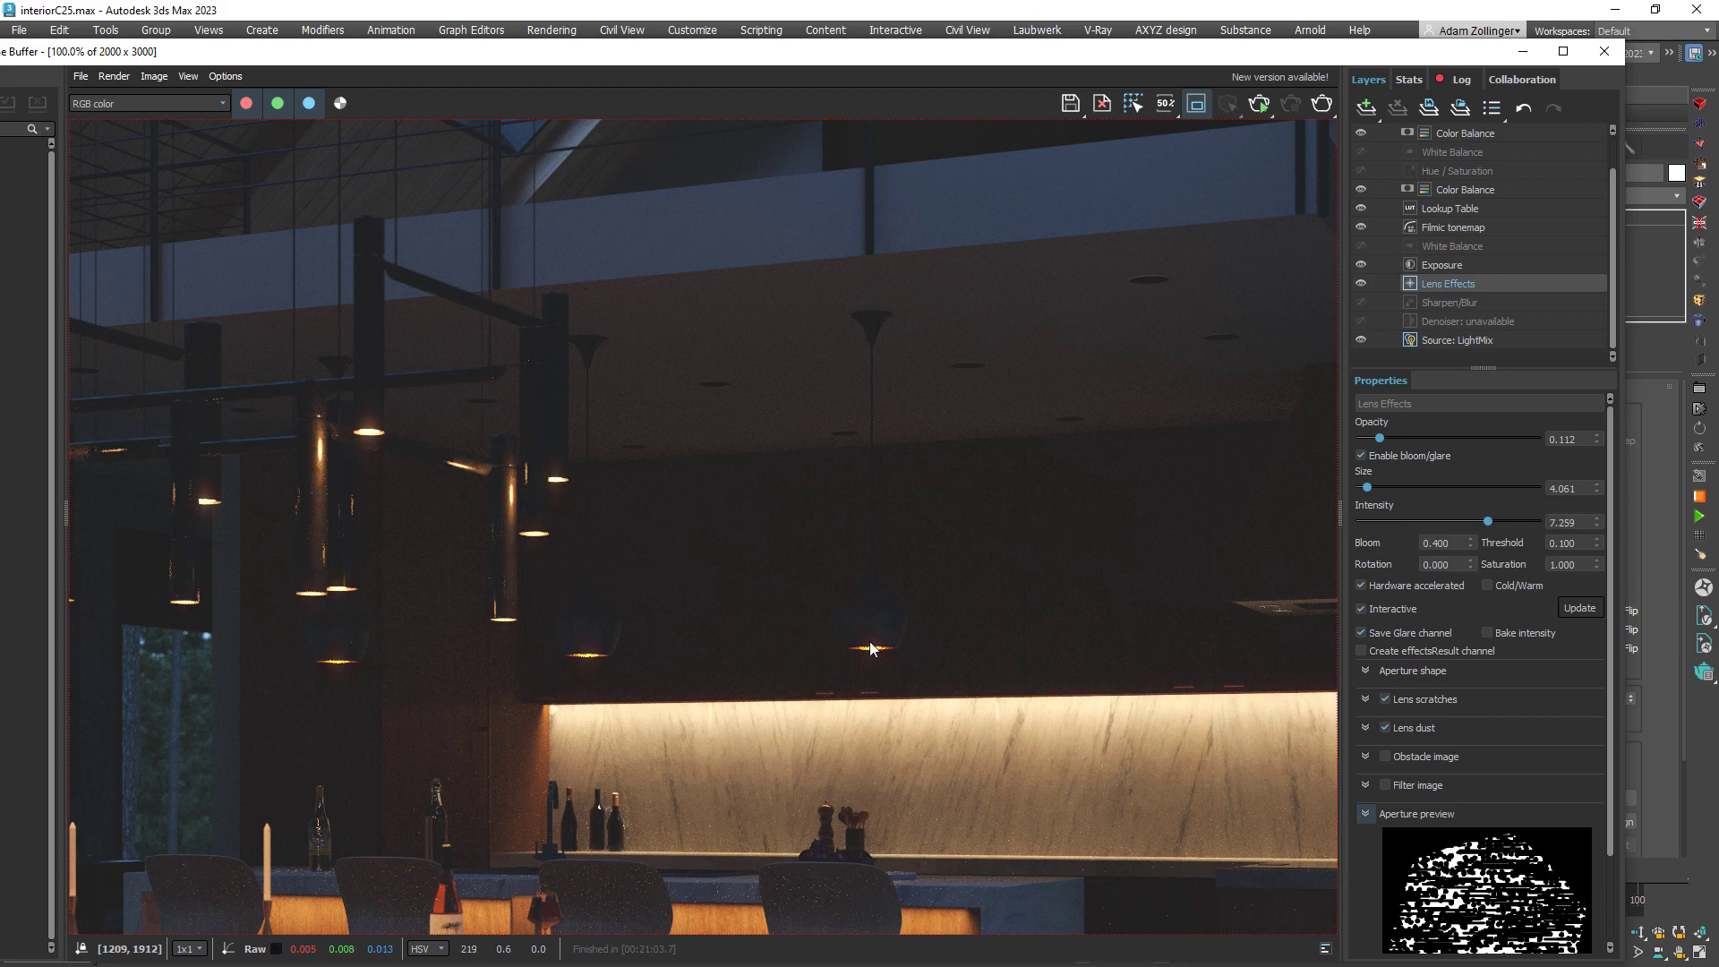
pyautogui.scroll(-3, 963, 595)
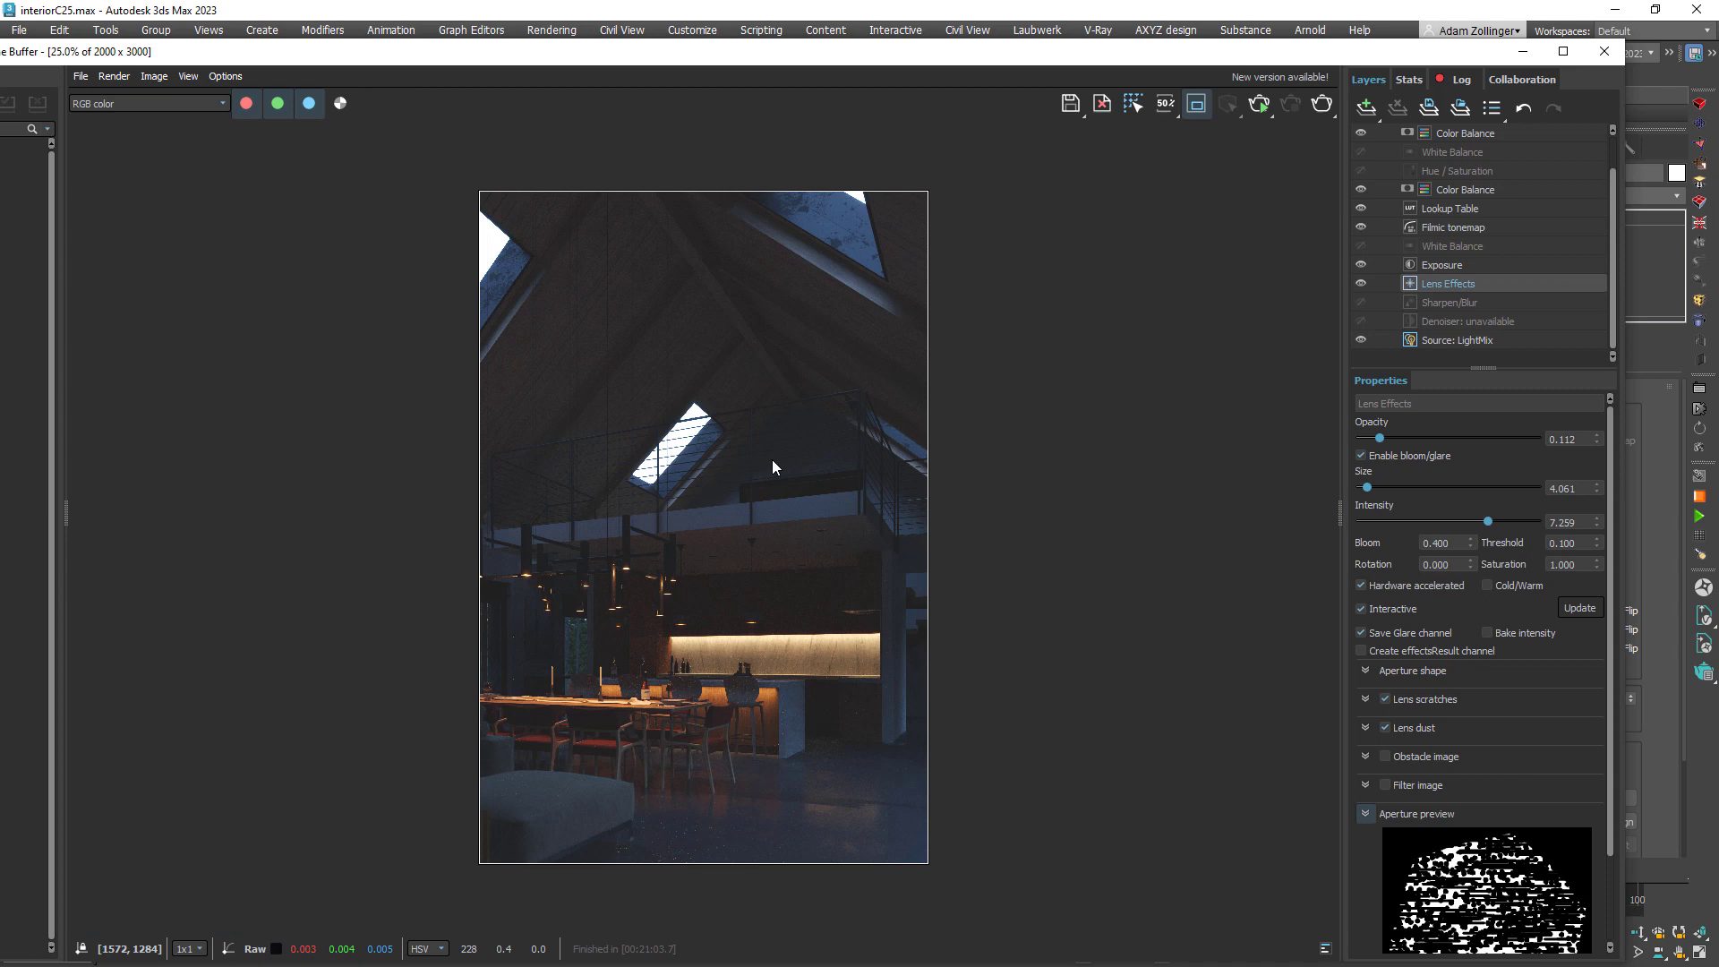
pyautogui.scroll(1, 771, 459)
pyautogui.scroll(2, 604, 417)
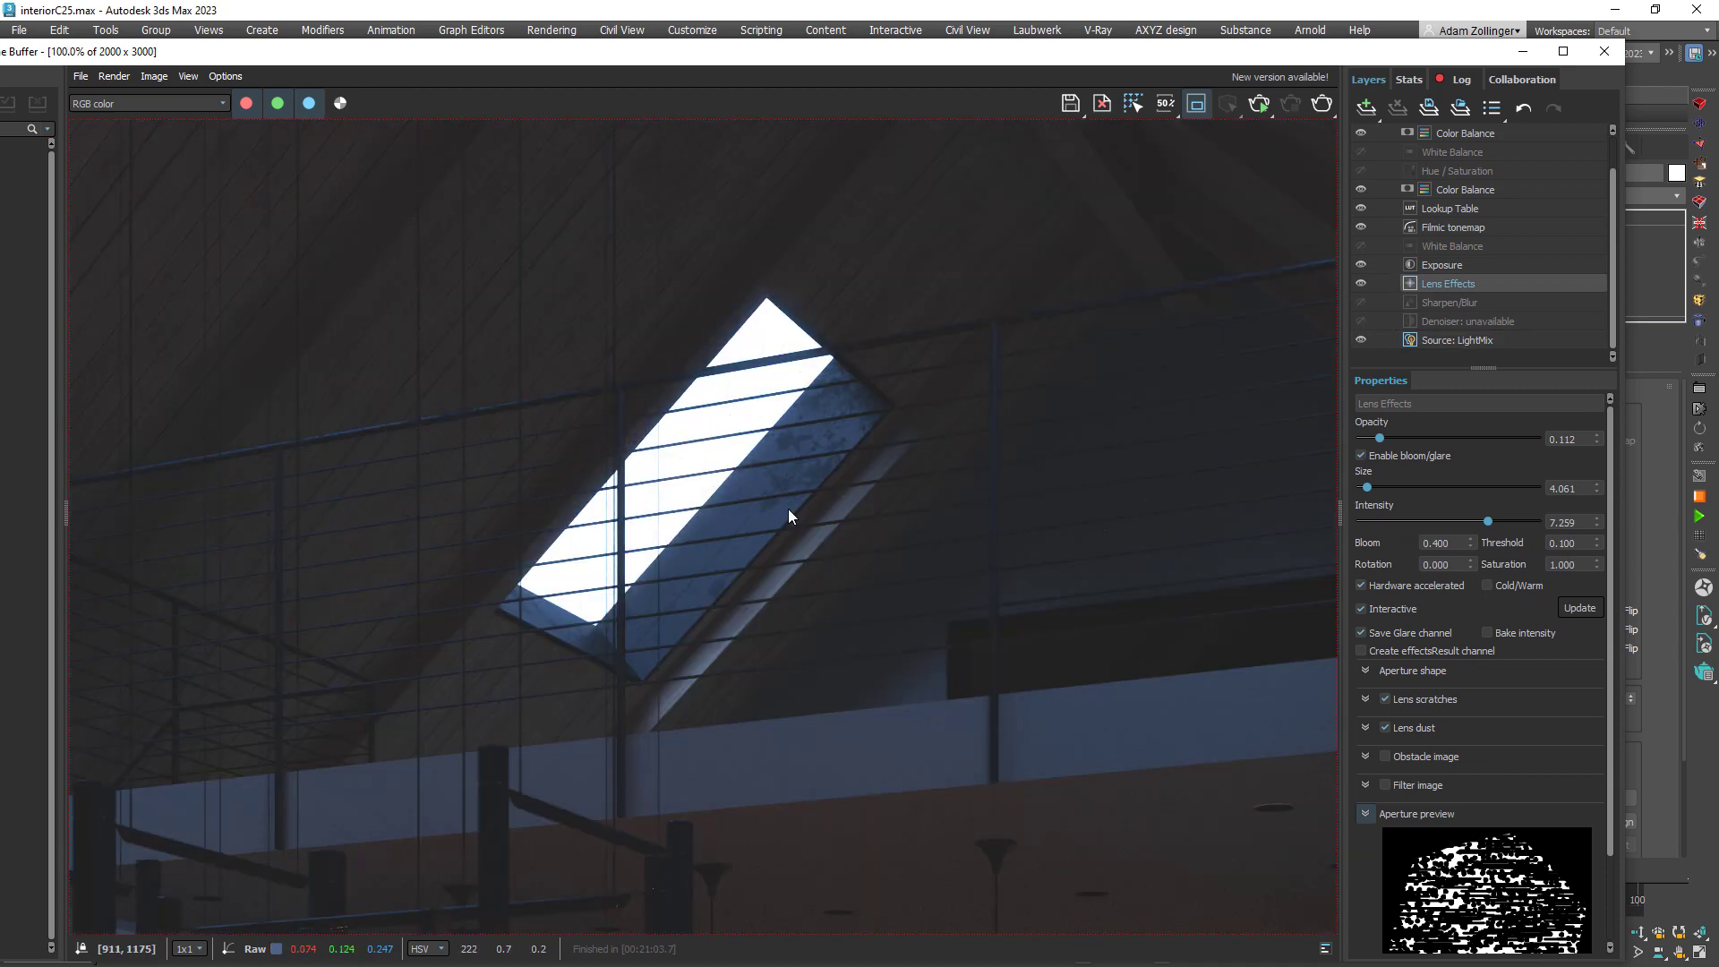
pyautogui.scroll(-5, 788, 508)
pyautogui.scroll(3, 766, 614)
pyautogui.scroll(1, 869, 692)
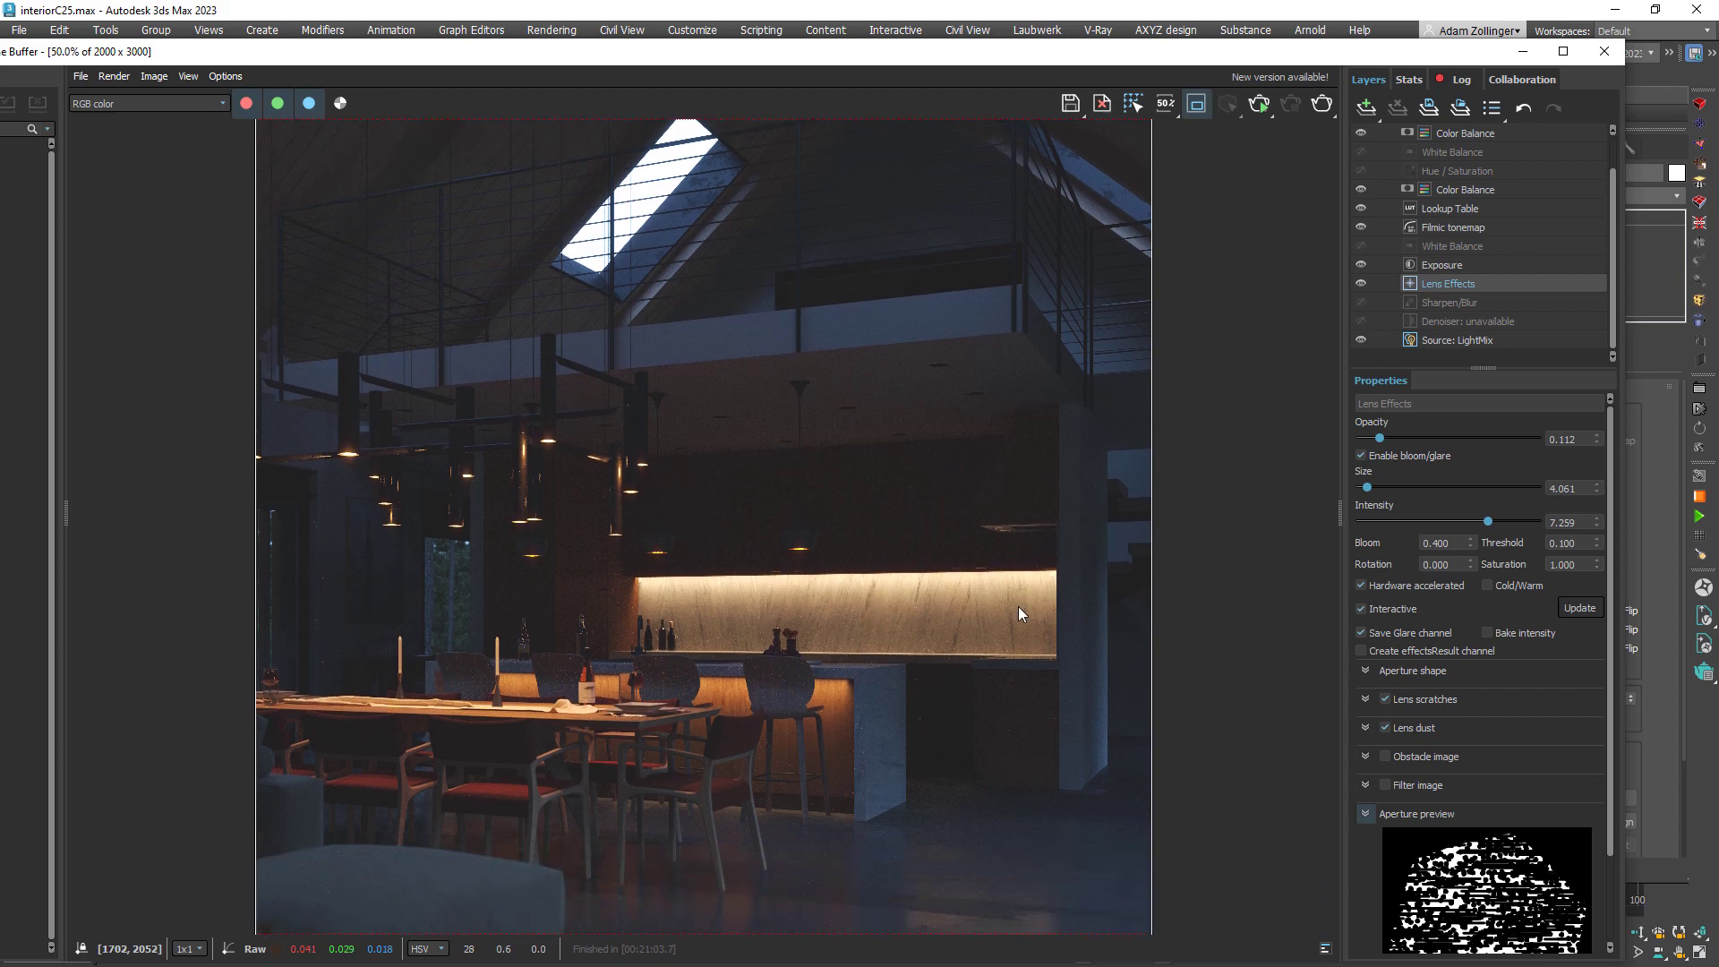
pyautogui.scroll(2, 573, 457)
pyautogui.scroll(1, 663, 435)
pyautogui.scroll(-3, 738, 455)
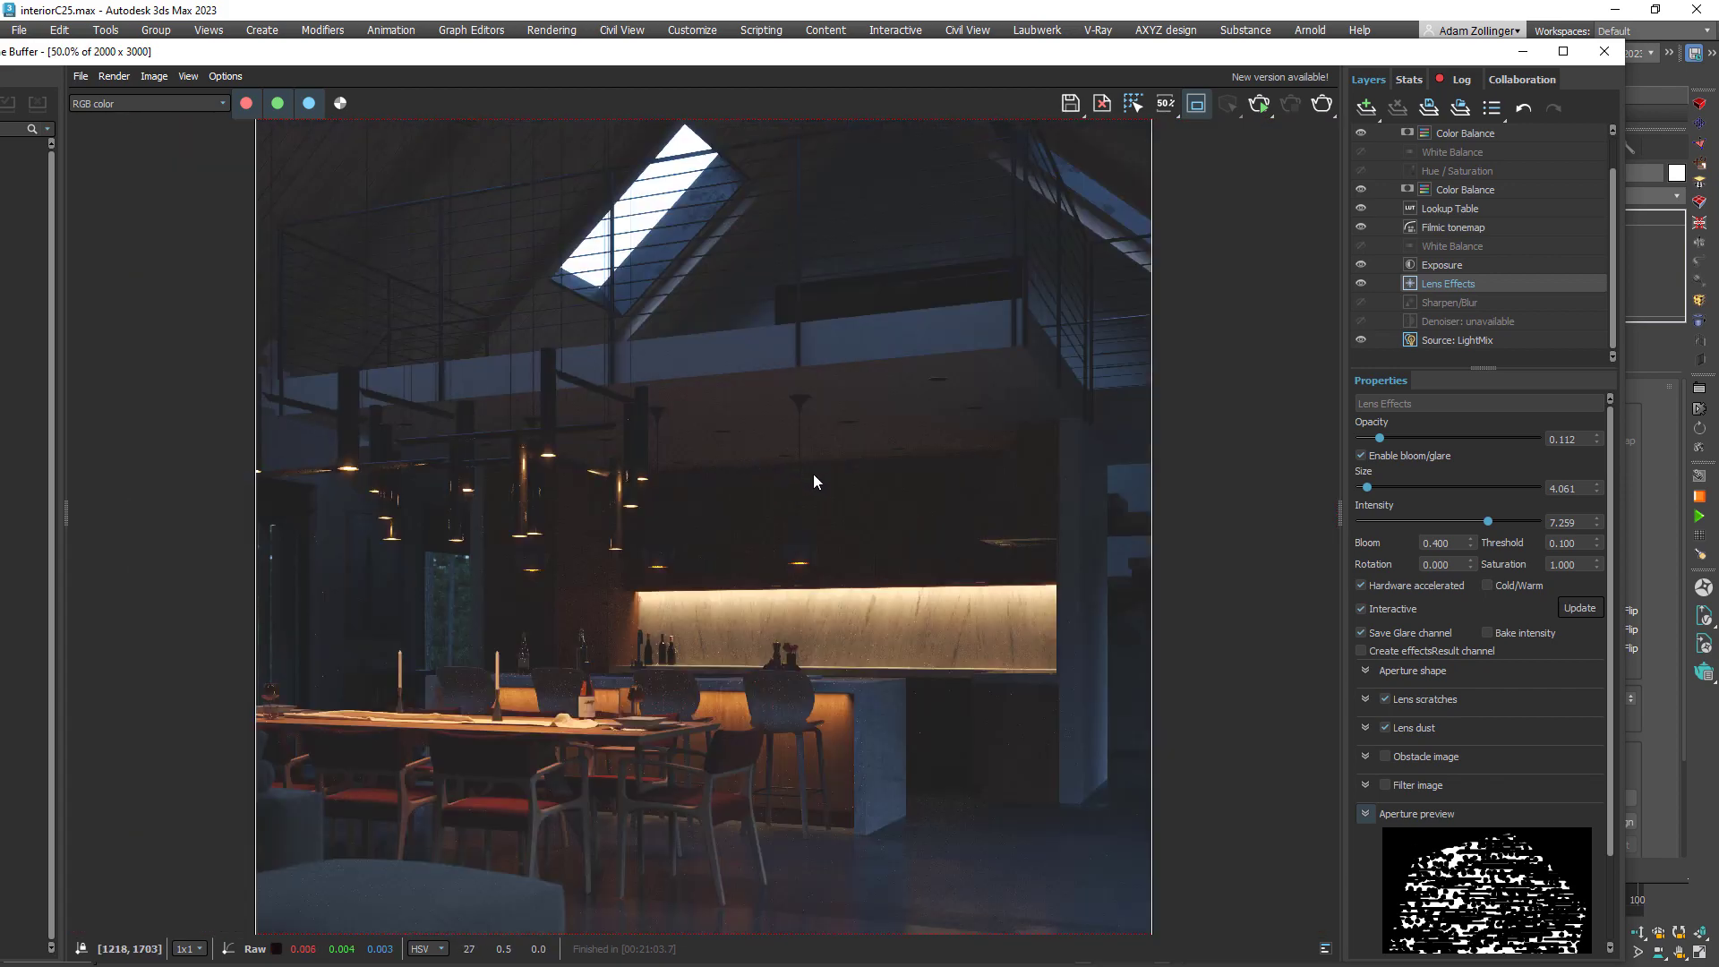
pyautogui.scroll(-1, 816, 591)
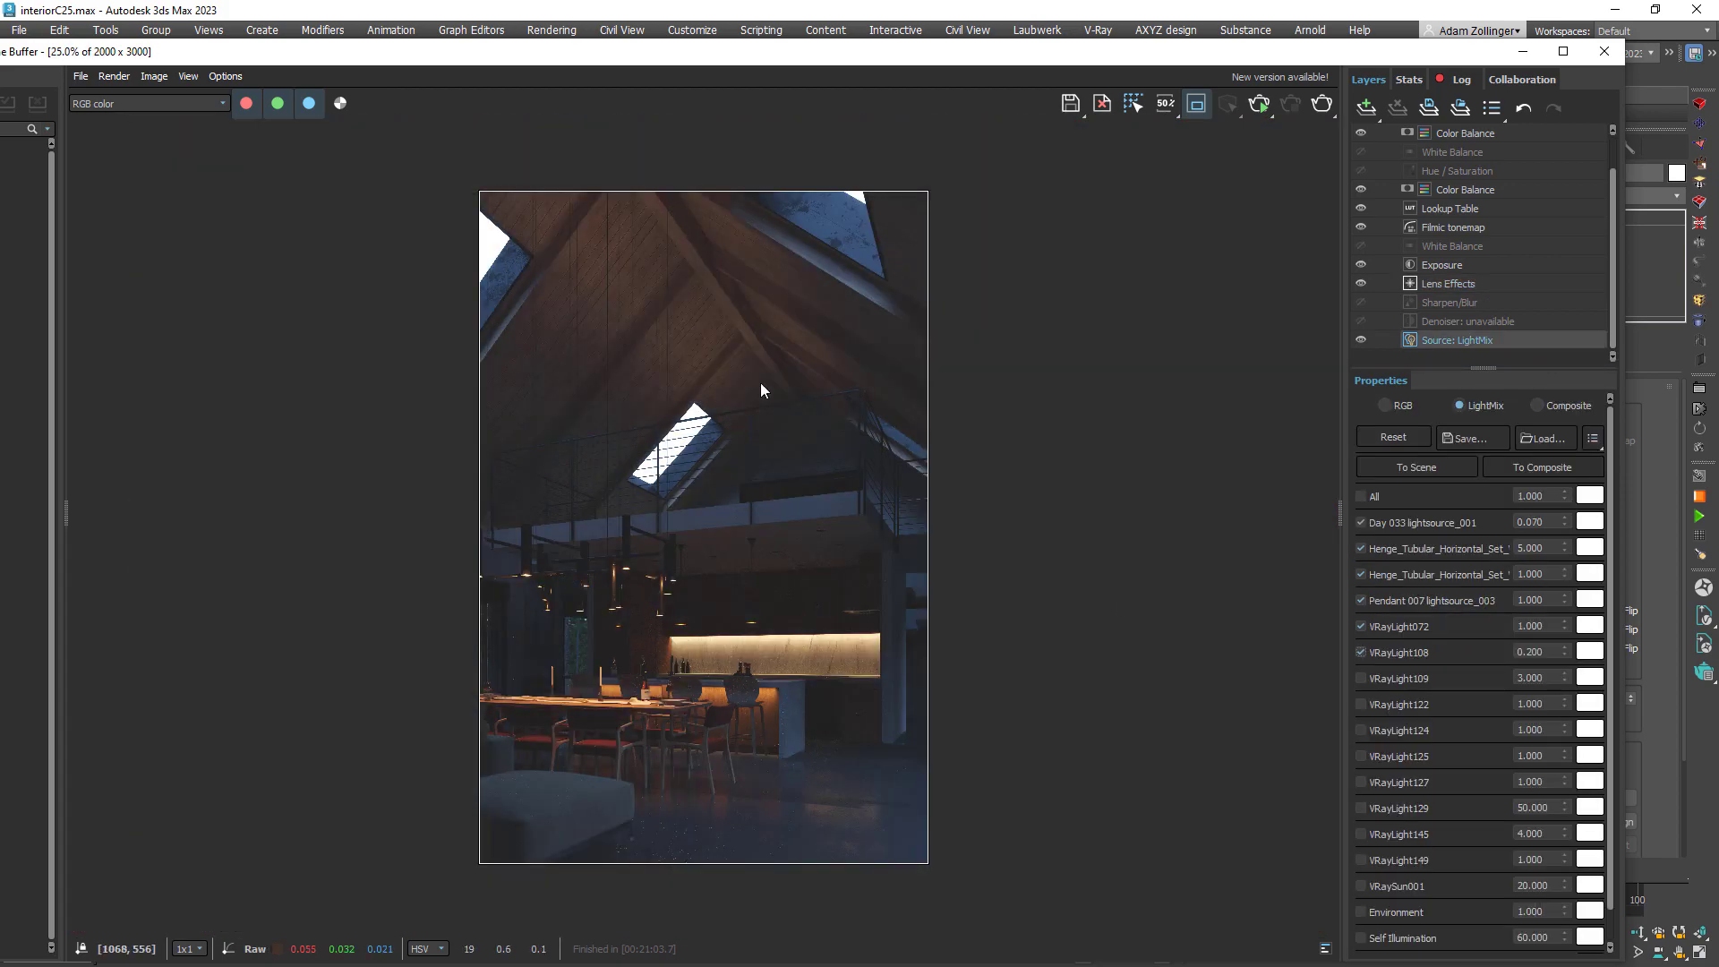
# - Try VRayLight108 strengths of 1 and 5, settling on 0.5
pyautogui.moveTo(1565, 651); pyautogui.dragTo(1501, 650)
pyautogui.write('1')
pyautogui.press('Return')
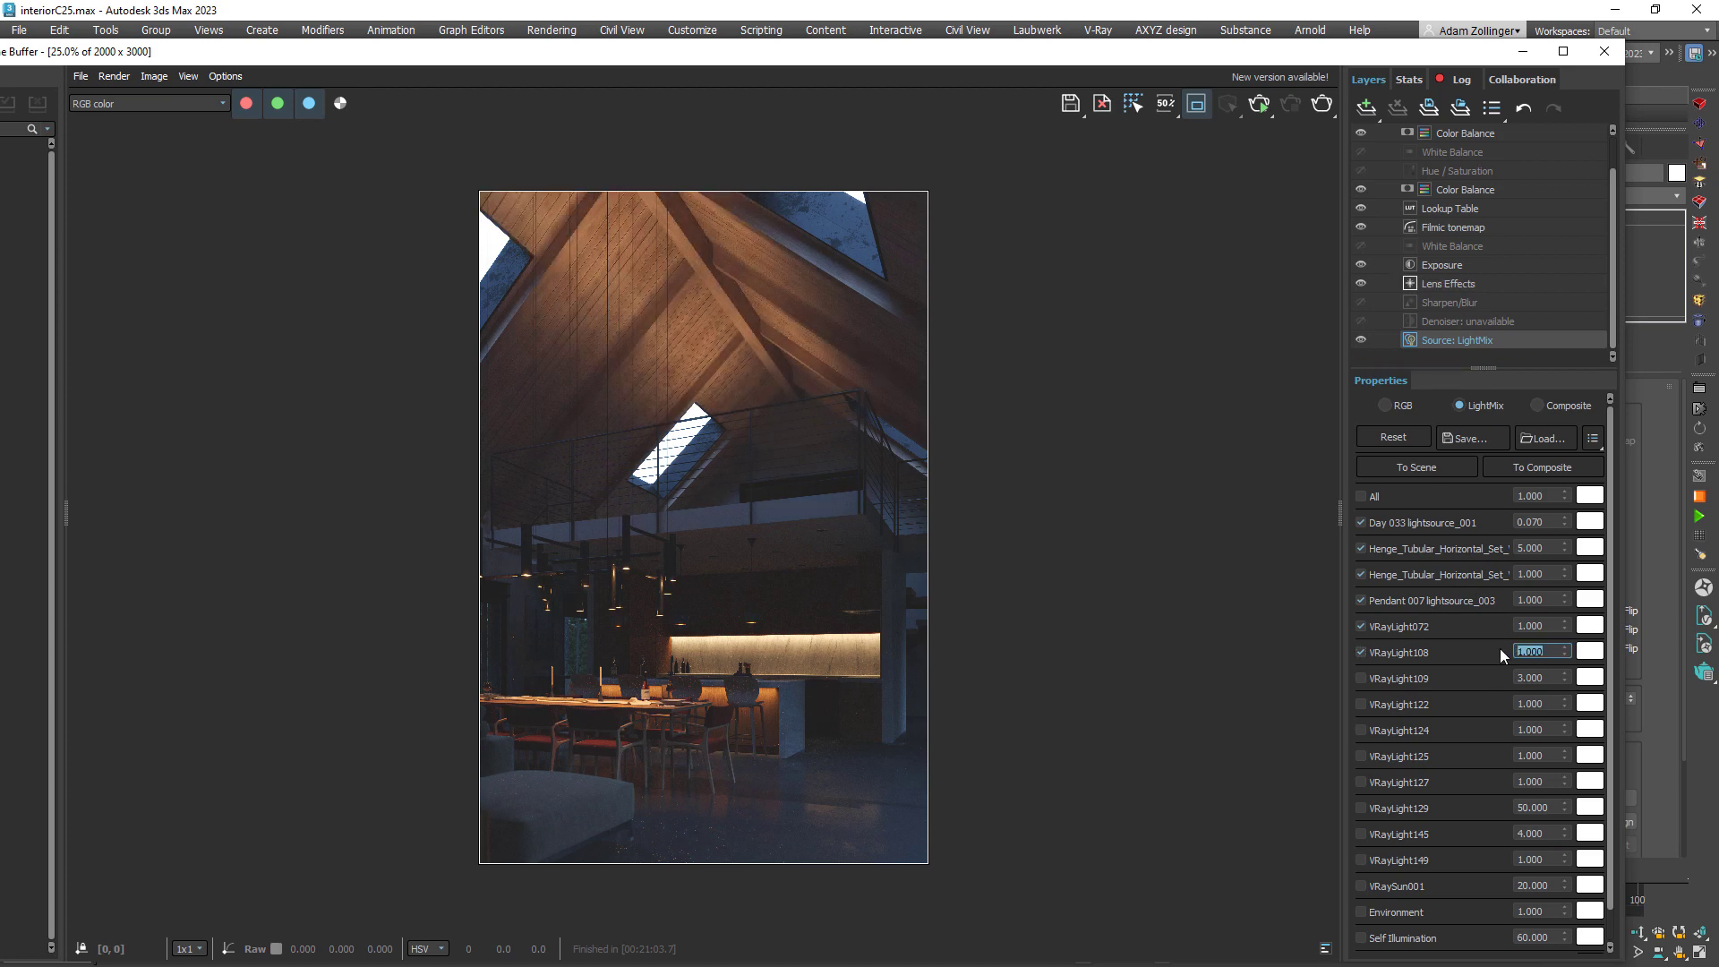
pyautogui.write('5')
pyautogui.press('Return')
pyautogui.write('1')
pyautogui.press('Return')
pyautogui.write('.5')
pyautogui.press('Return')
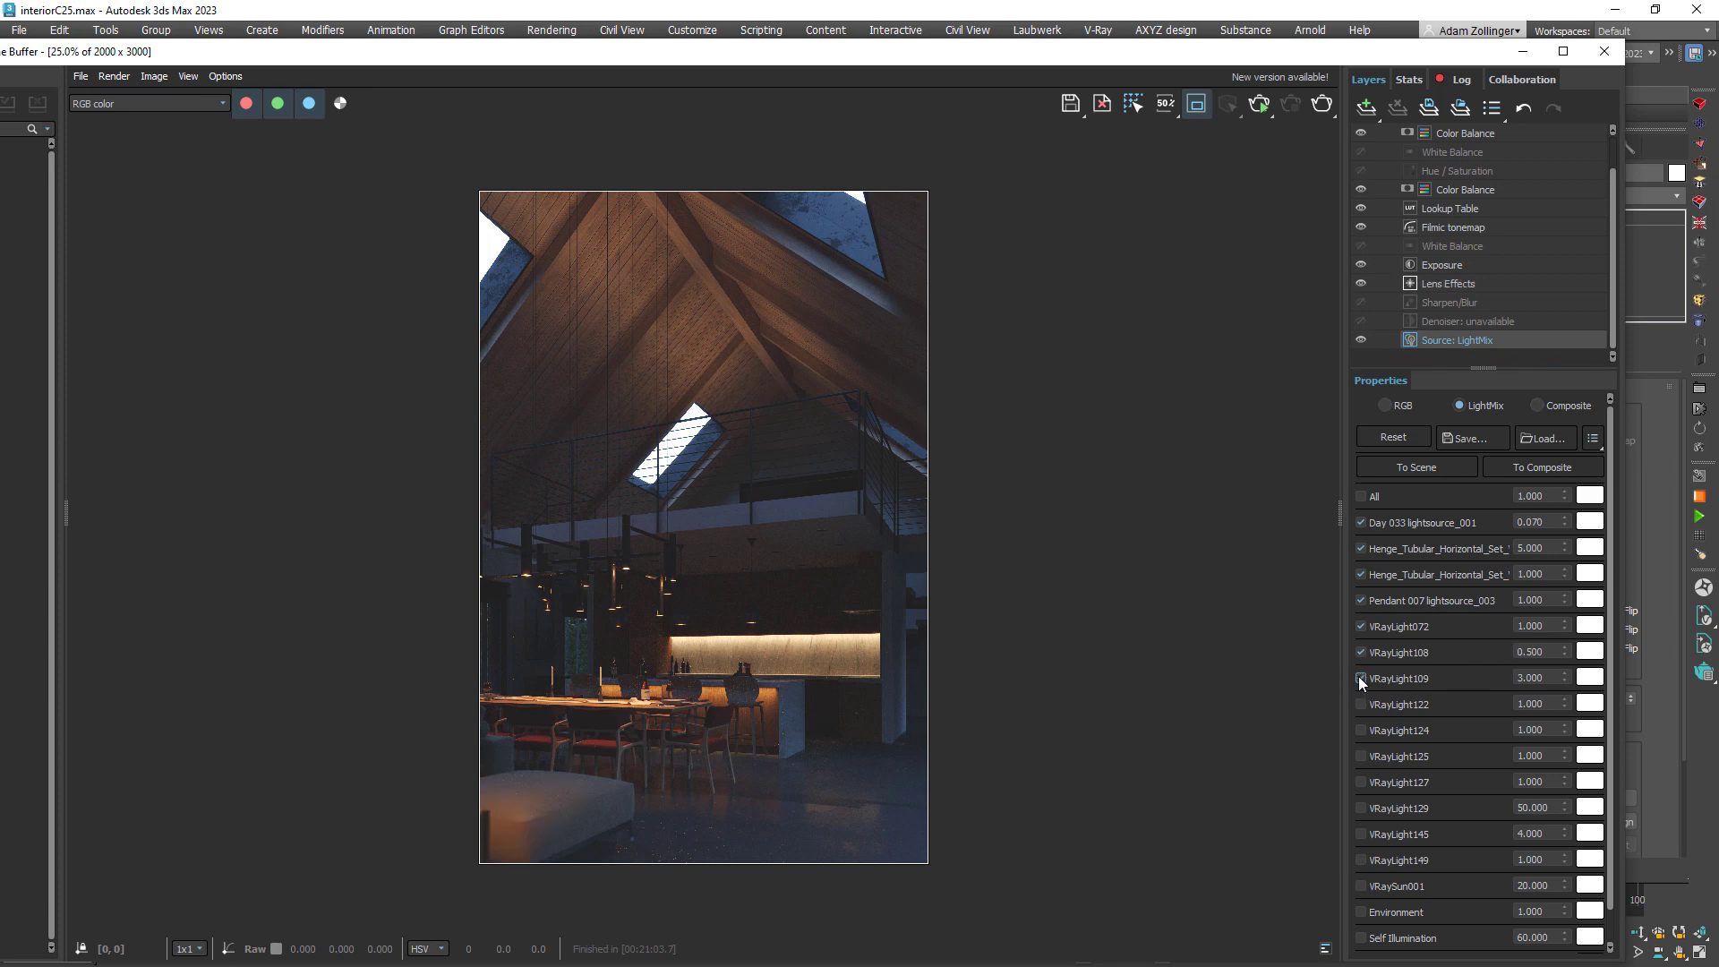
# - Test VRayLight109 then leave it off, and enable VRayLight122 at strength 2
pyautogui.click(1360, 679)
pyautogui.click(1360, 679)
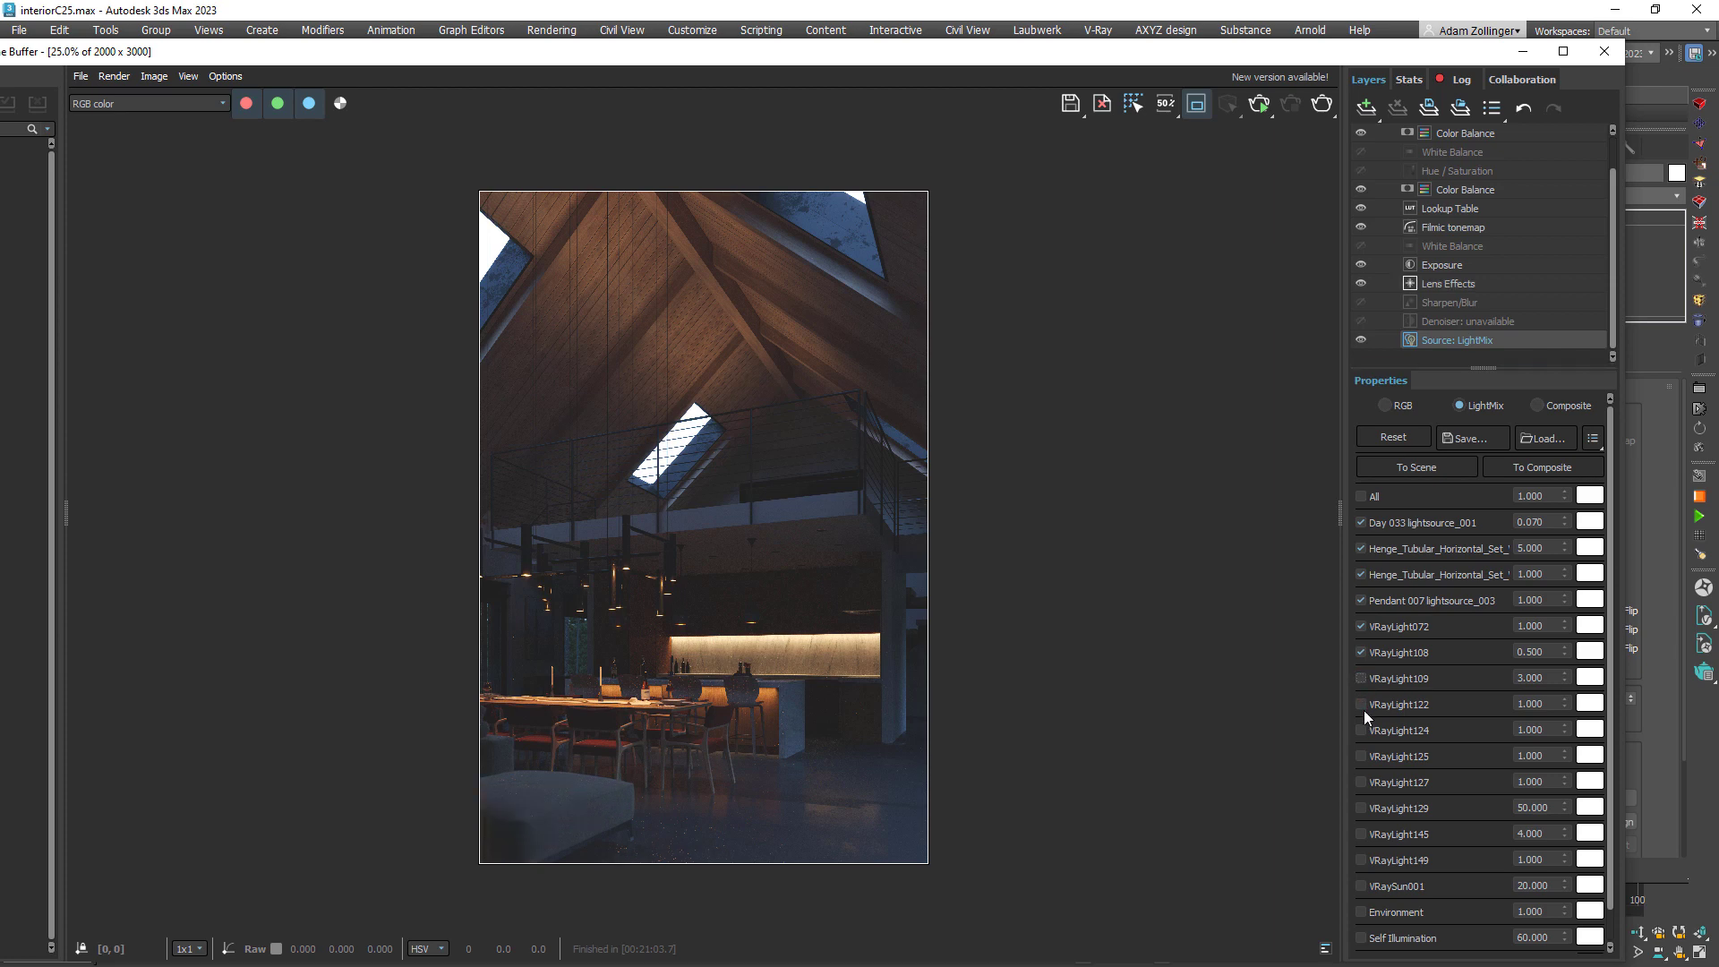
pyautogui.click(1361, 705)
pyautogui.click(1546, 704)
pyautogui.moveTo(1546, 704); pyautogui.dragTo(1496, 705)
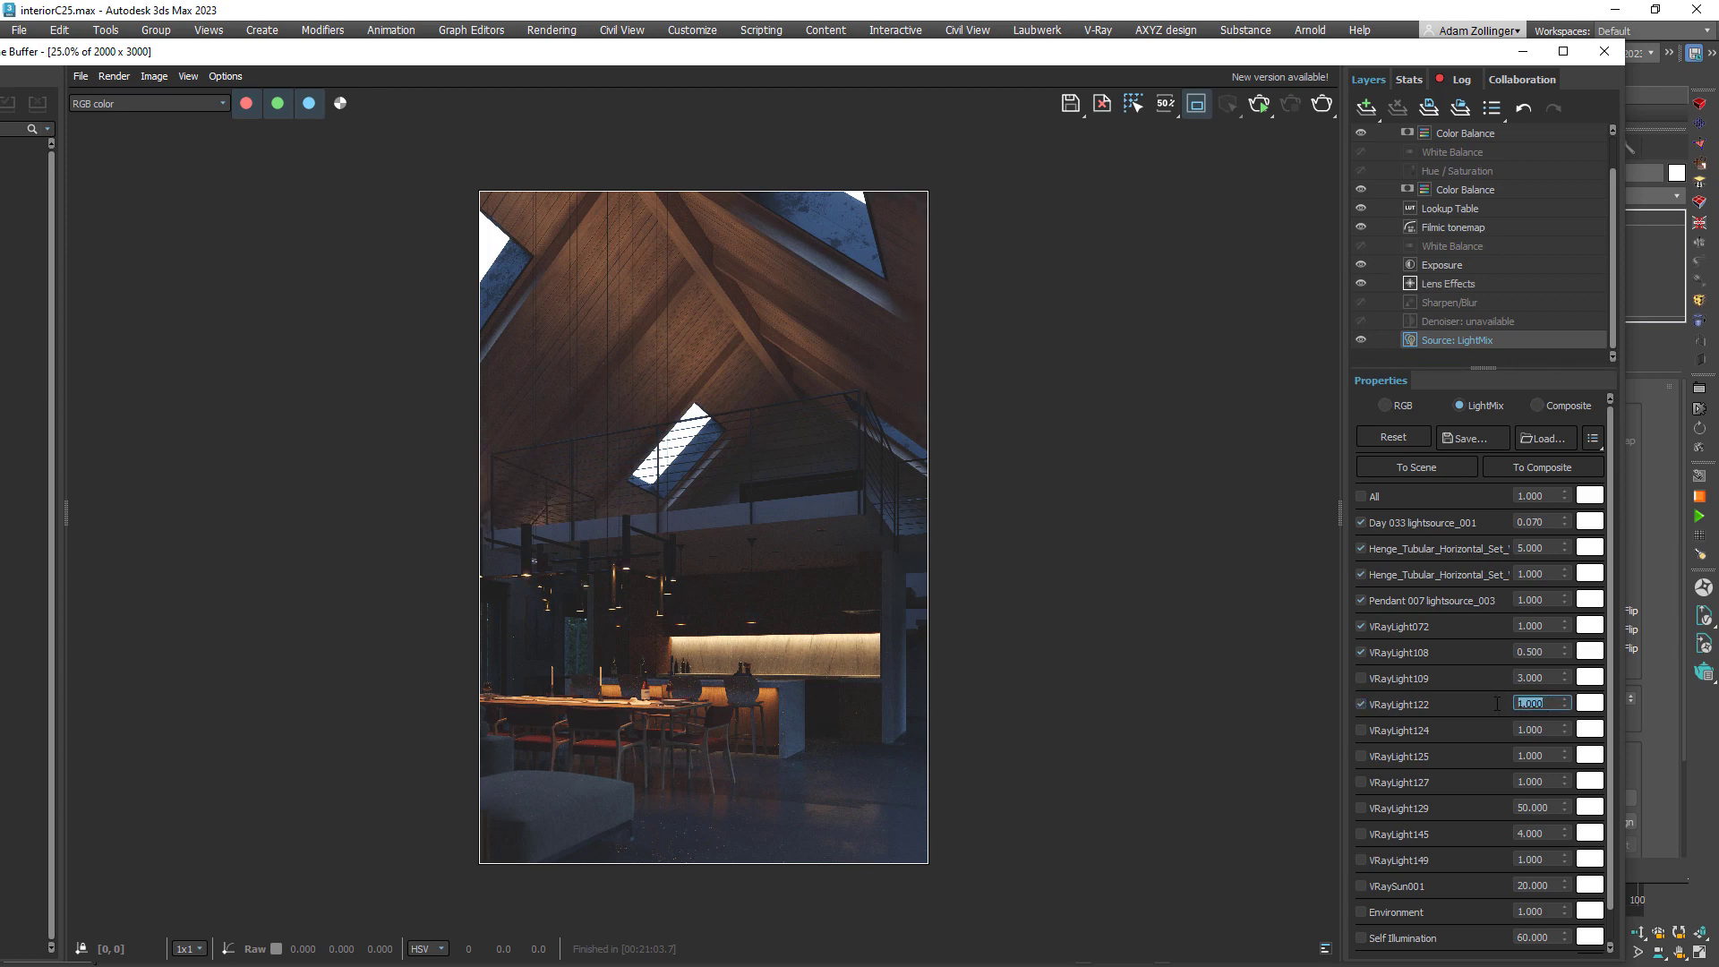
pyautogui.write('2')
pyautogui.press('Return')
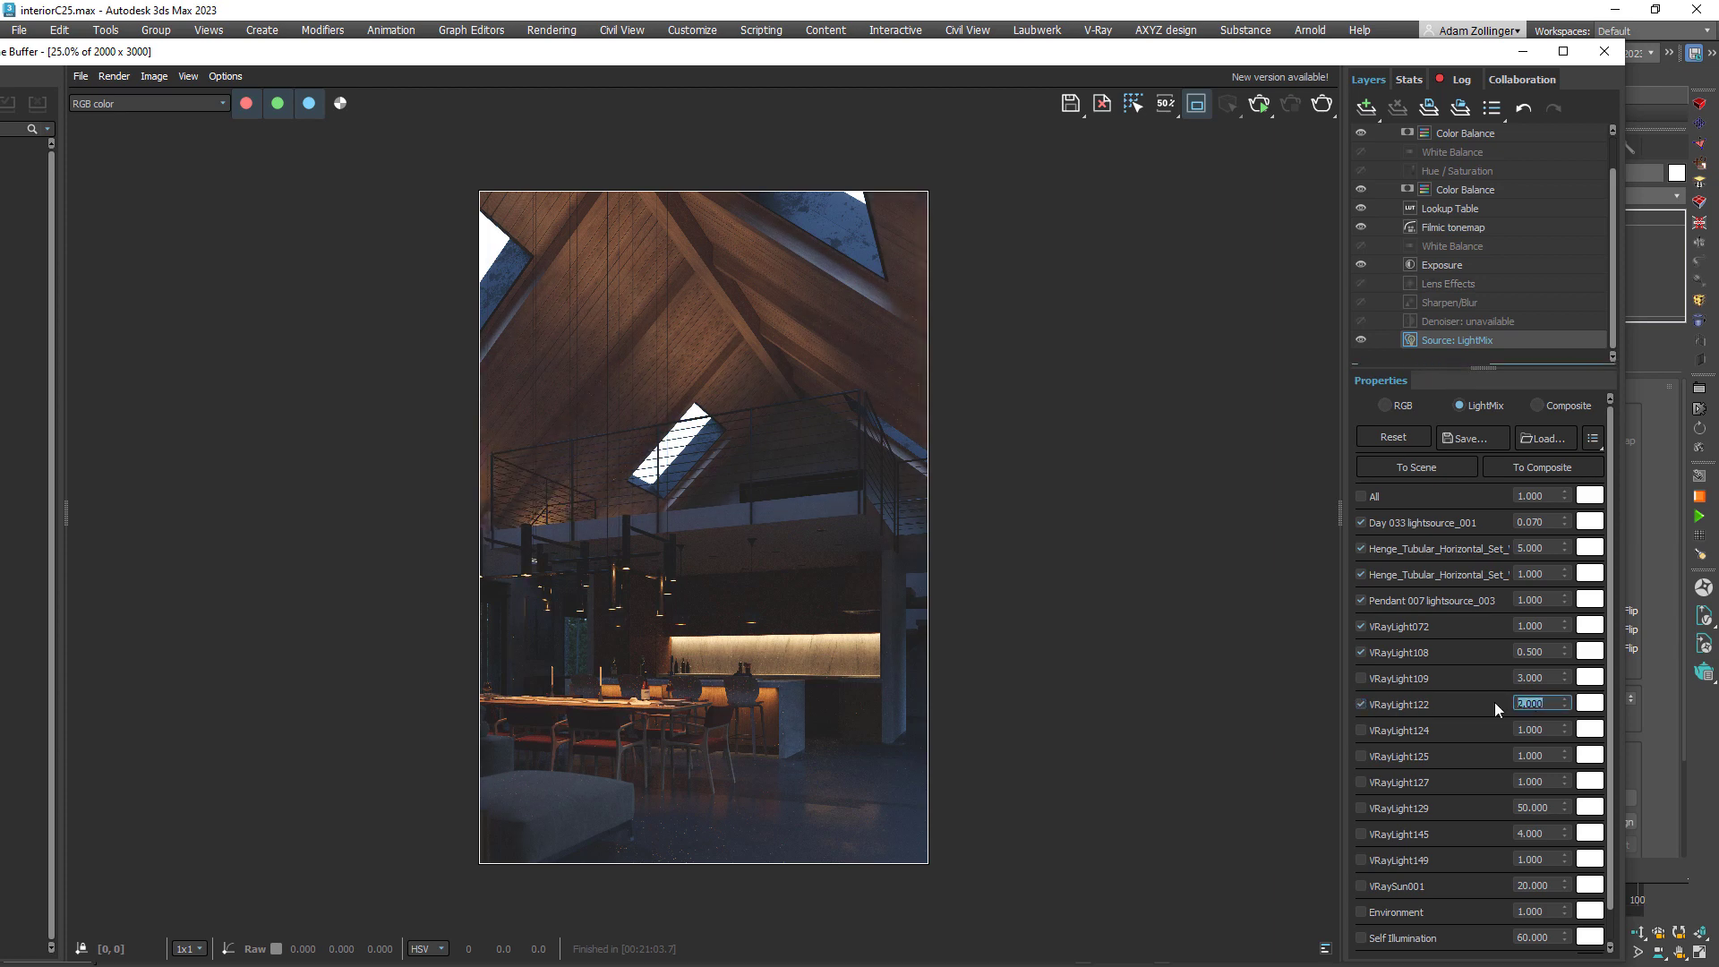
# - Enable VRayLight124 and VRayLight125, setting VRayLight125 to 0.5
pyautogui.click(1361, 729)
pyautogui.click(1362, 756)
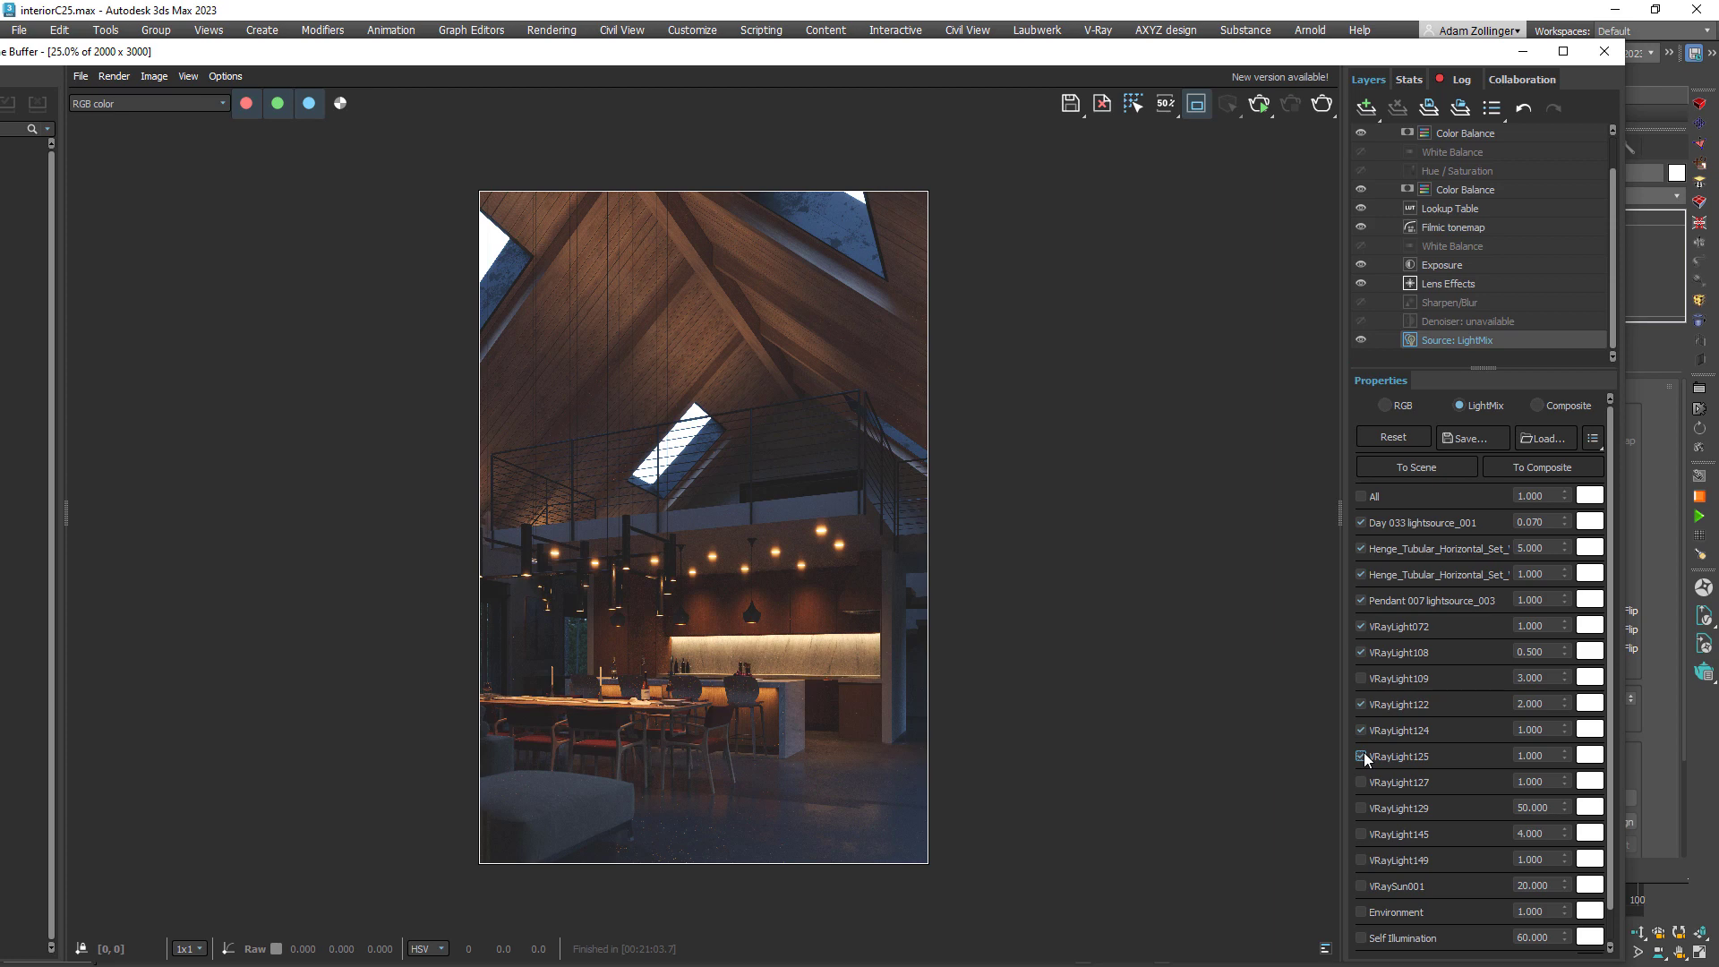
pyautogui.scroll(3, 824, 533)
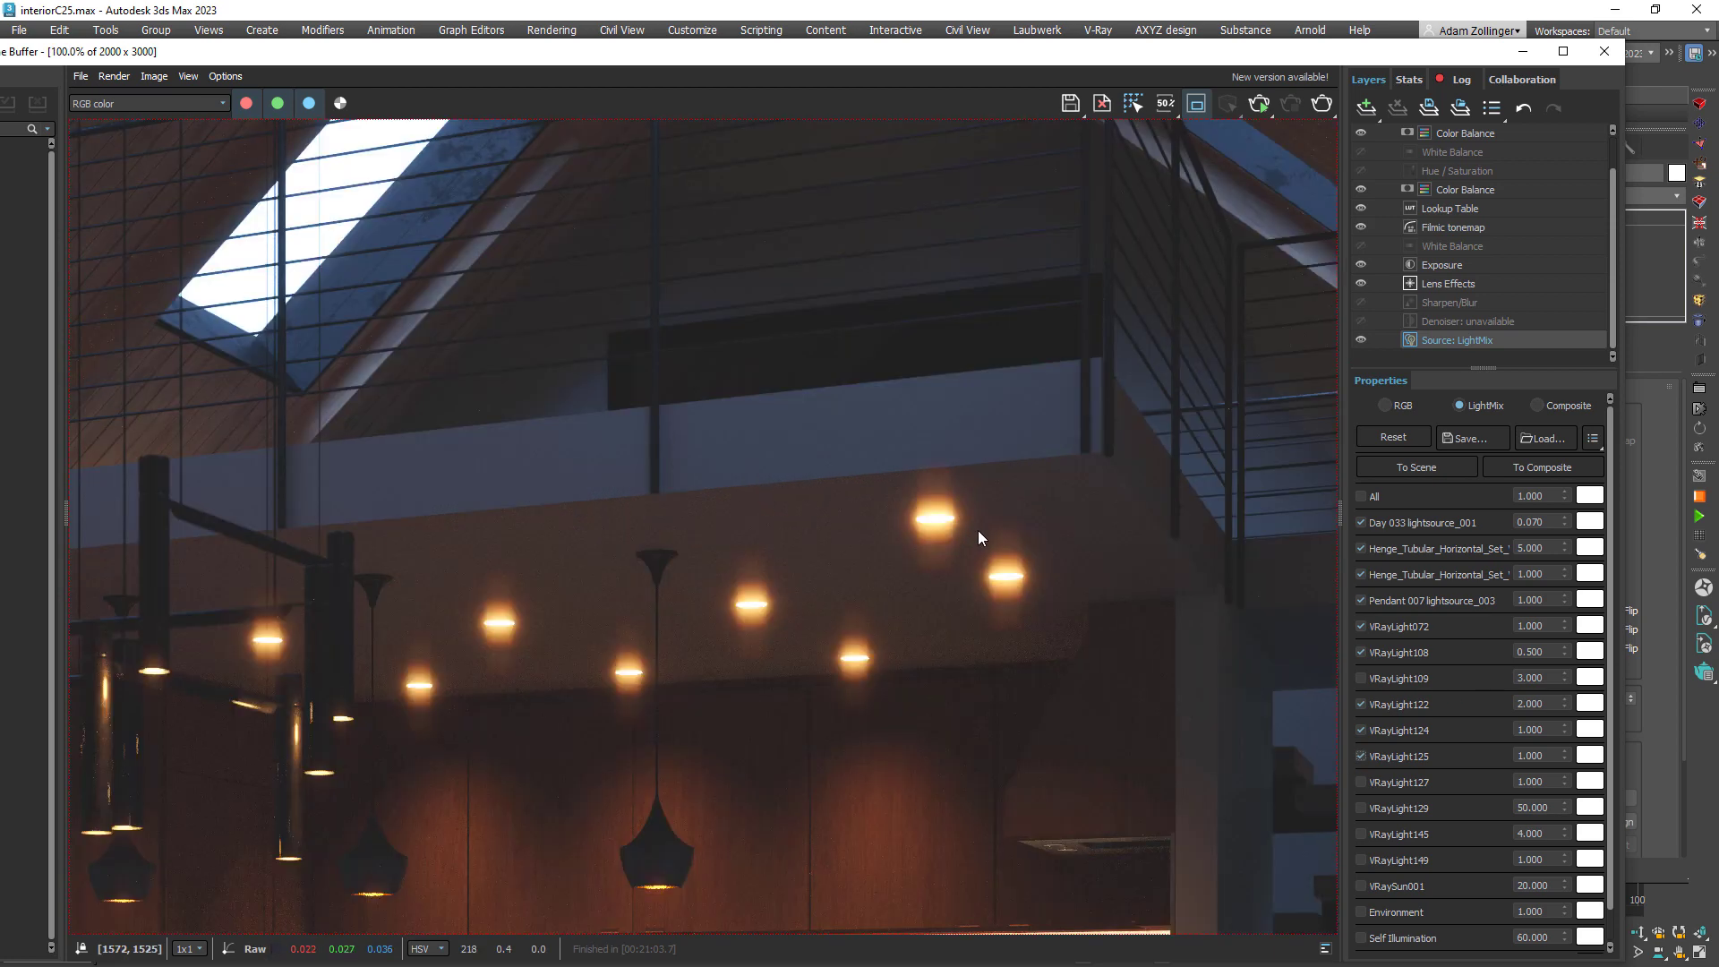
pyautogui.scroll(-1, 978, 530)
pyautogui.click(1533, 756)
pyautogui.write('.5')
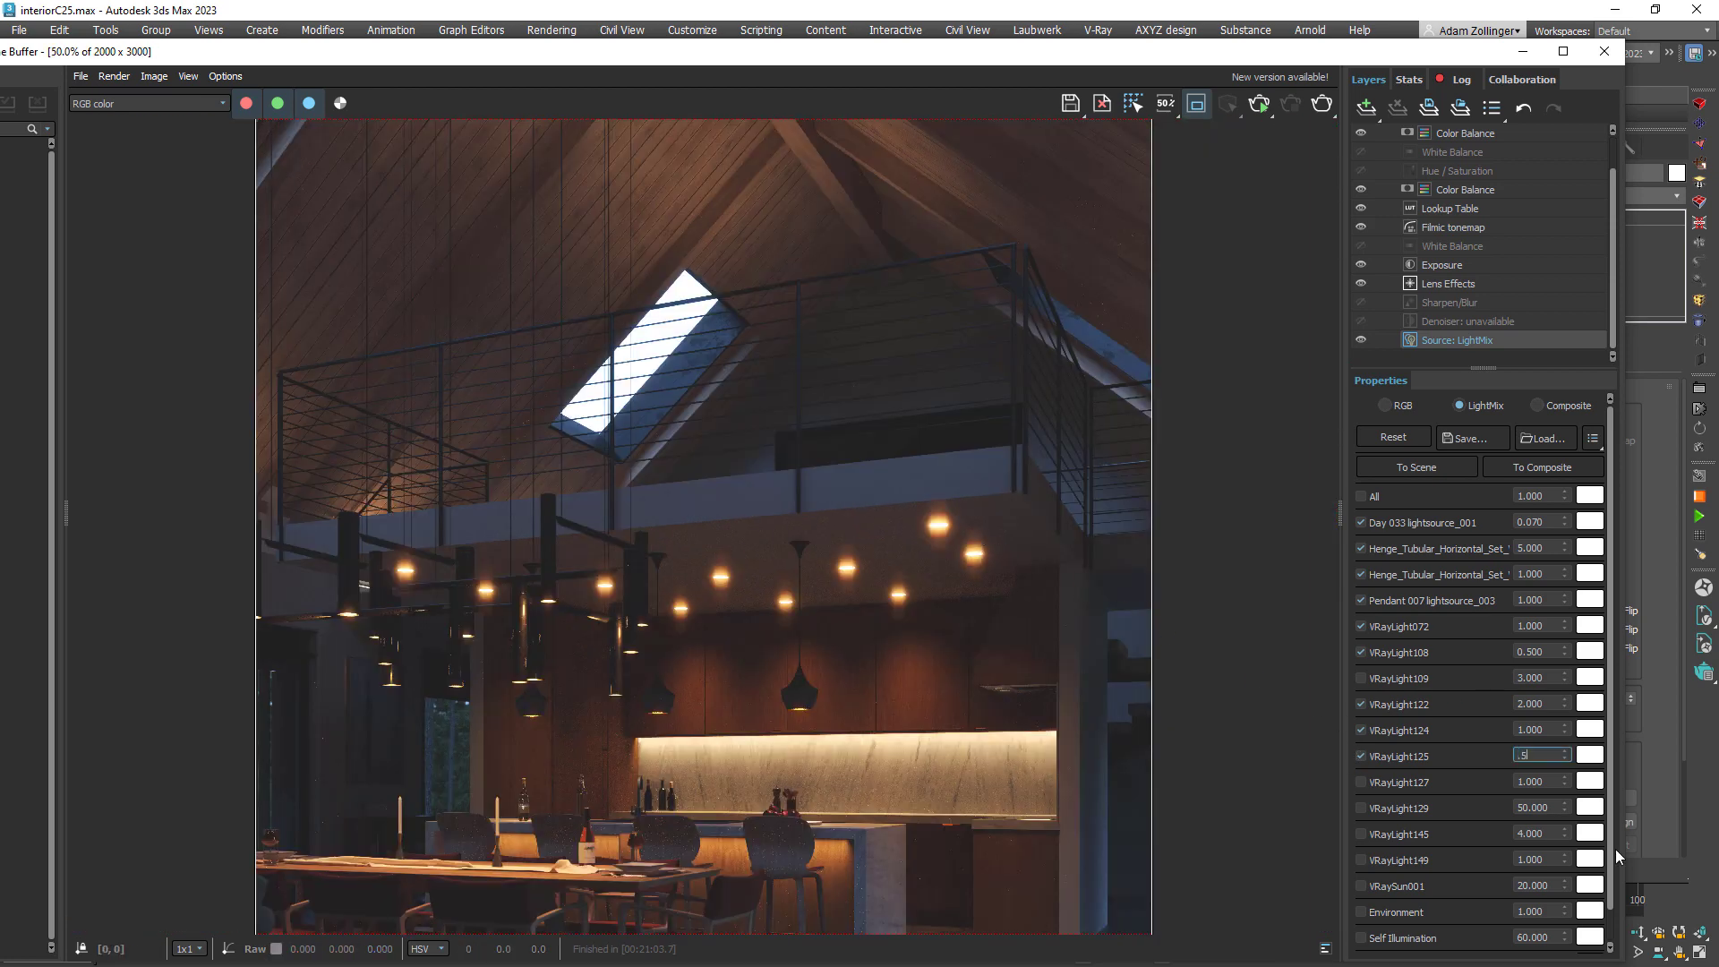
pyautogui.press('Return')
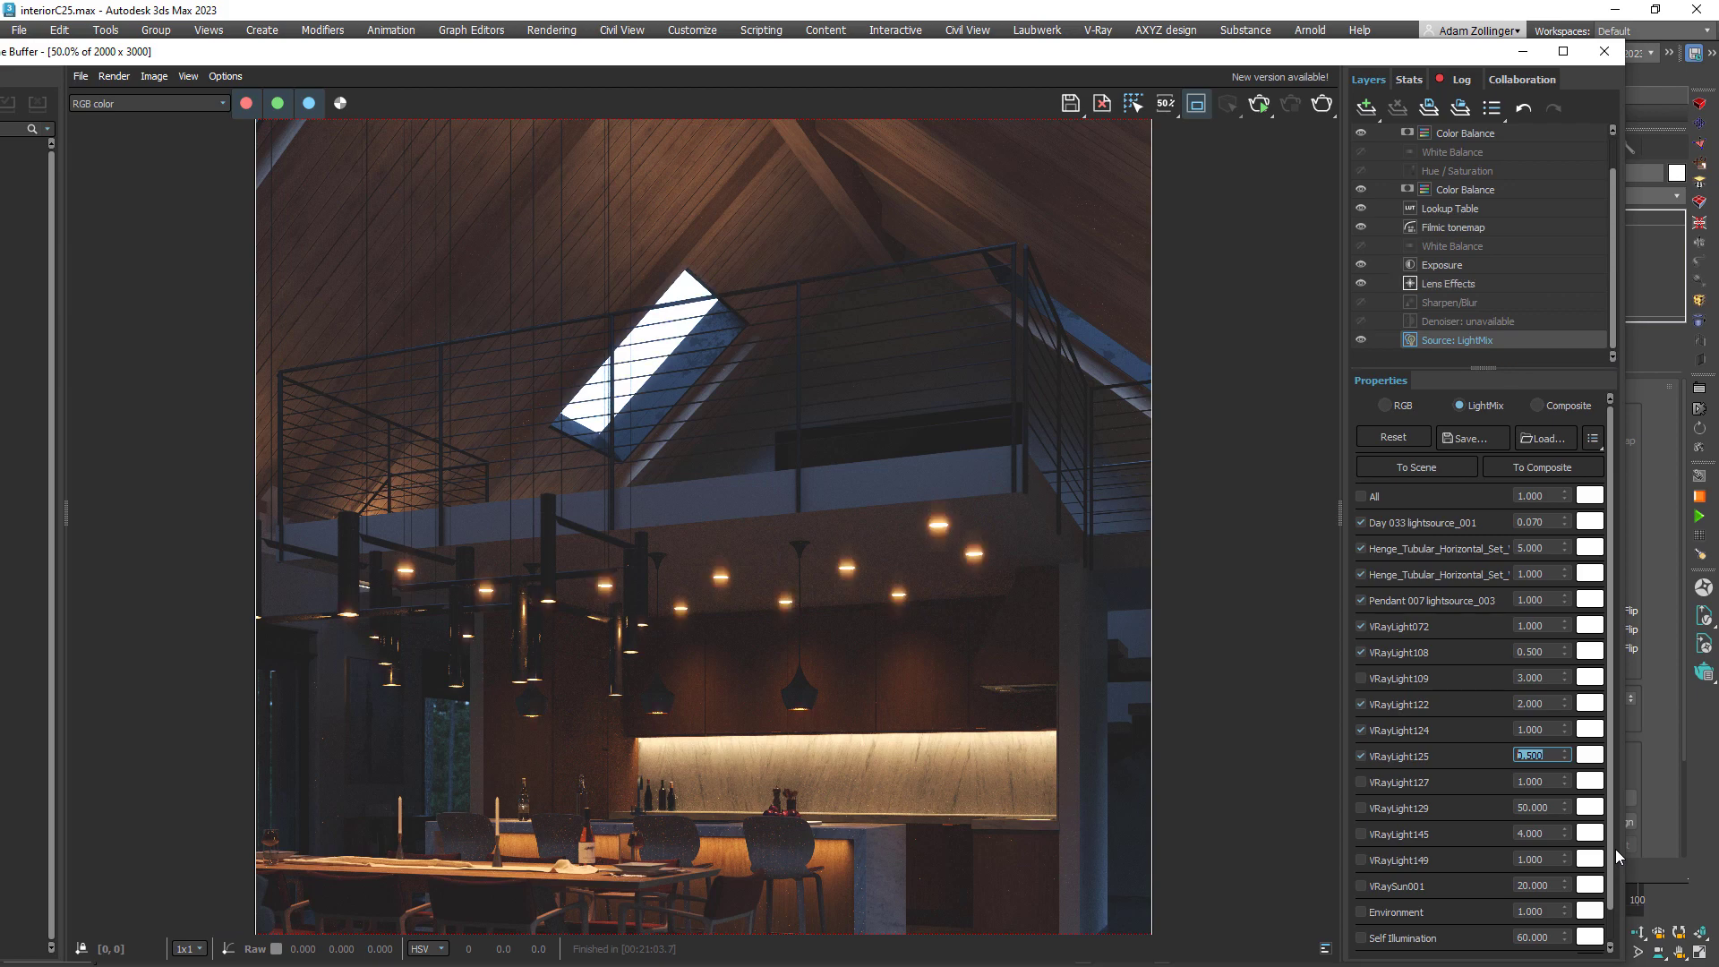
# - Lower the lens glare intensity to 1.472 and switch VRayLight127 on in LightMix
pyautogui.scroll(-1, 897, 798)
pyautogui.scroll(1, 818, 834)
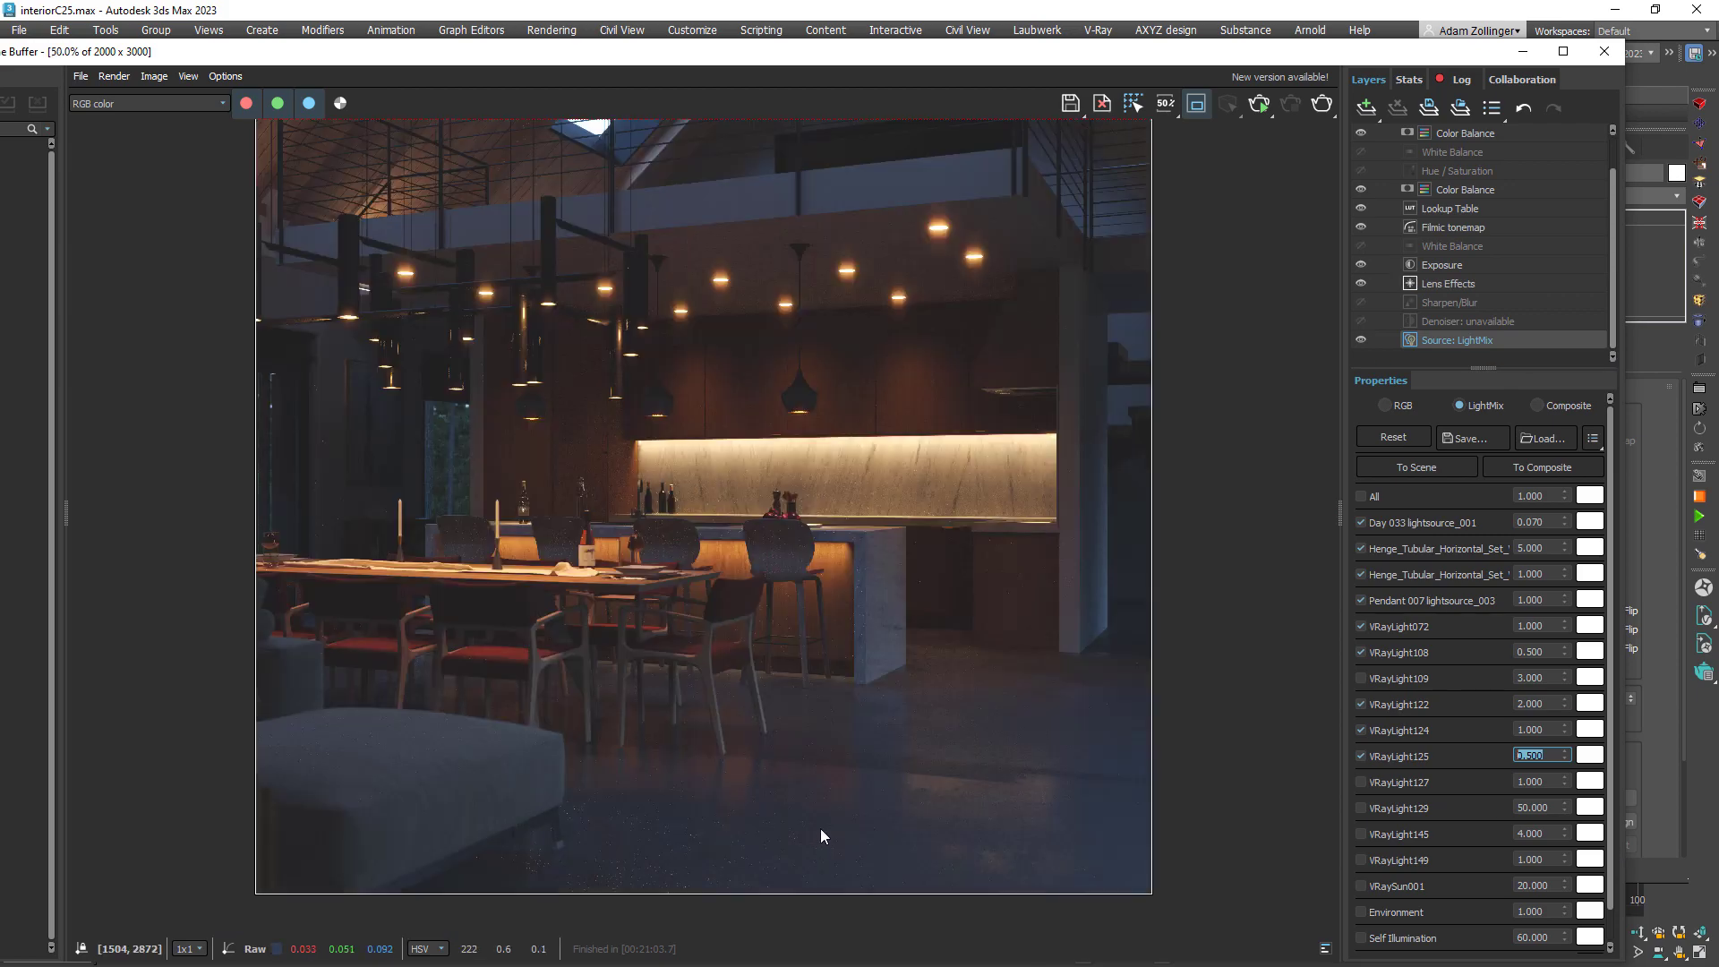
pyautogui.moveTo(861, 539); pyautogui.dragTo(904, 654, button='middle')
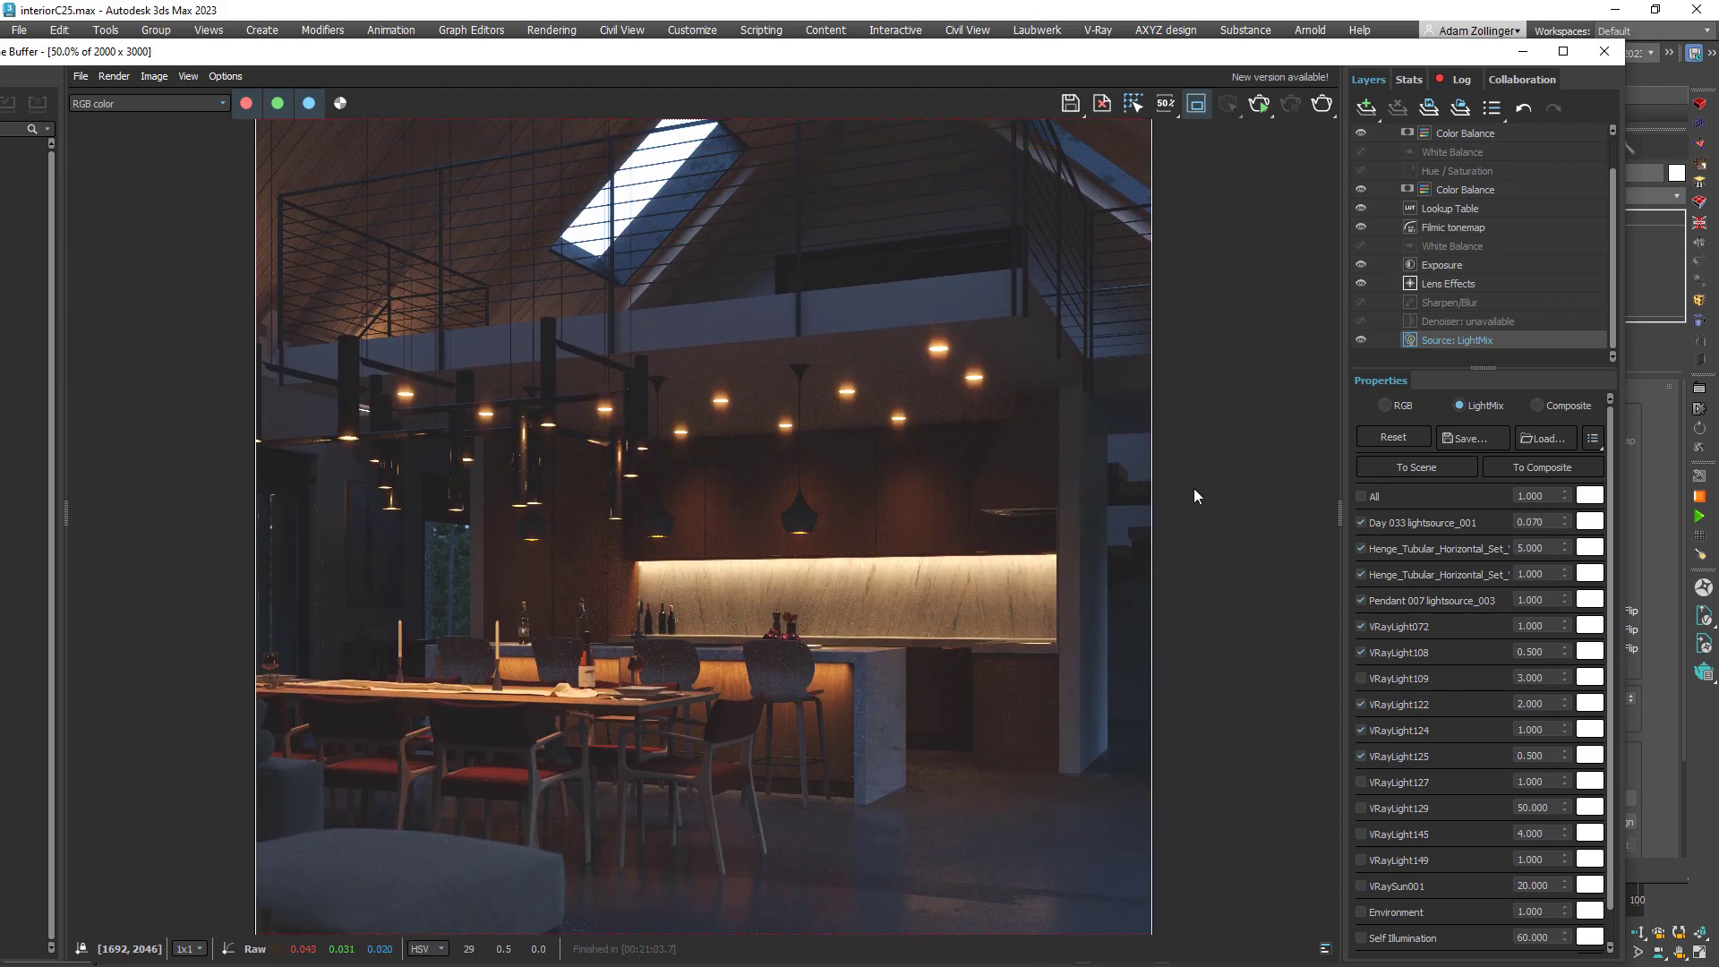
pyautogui.click(1454, 283)
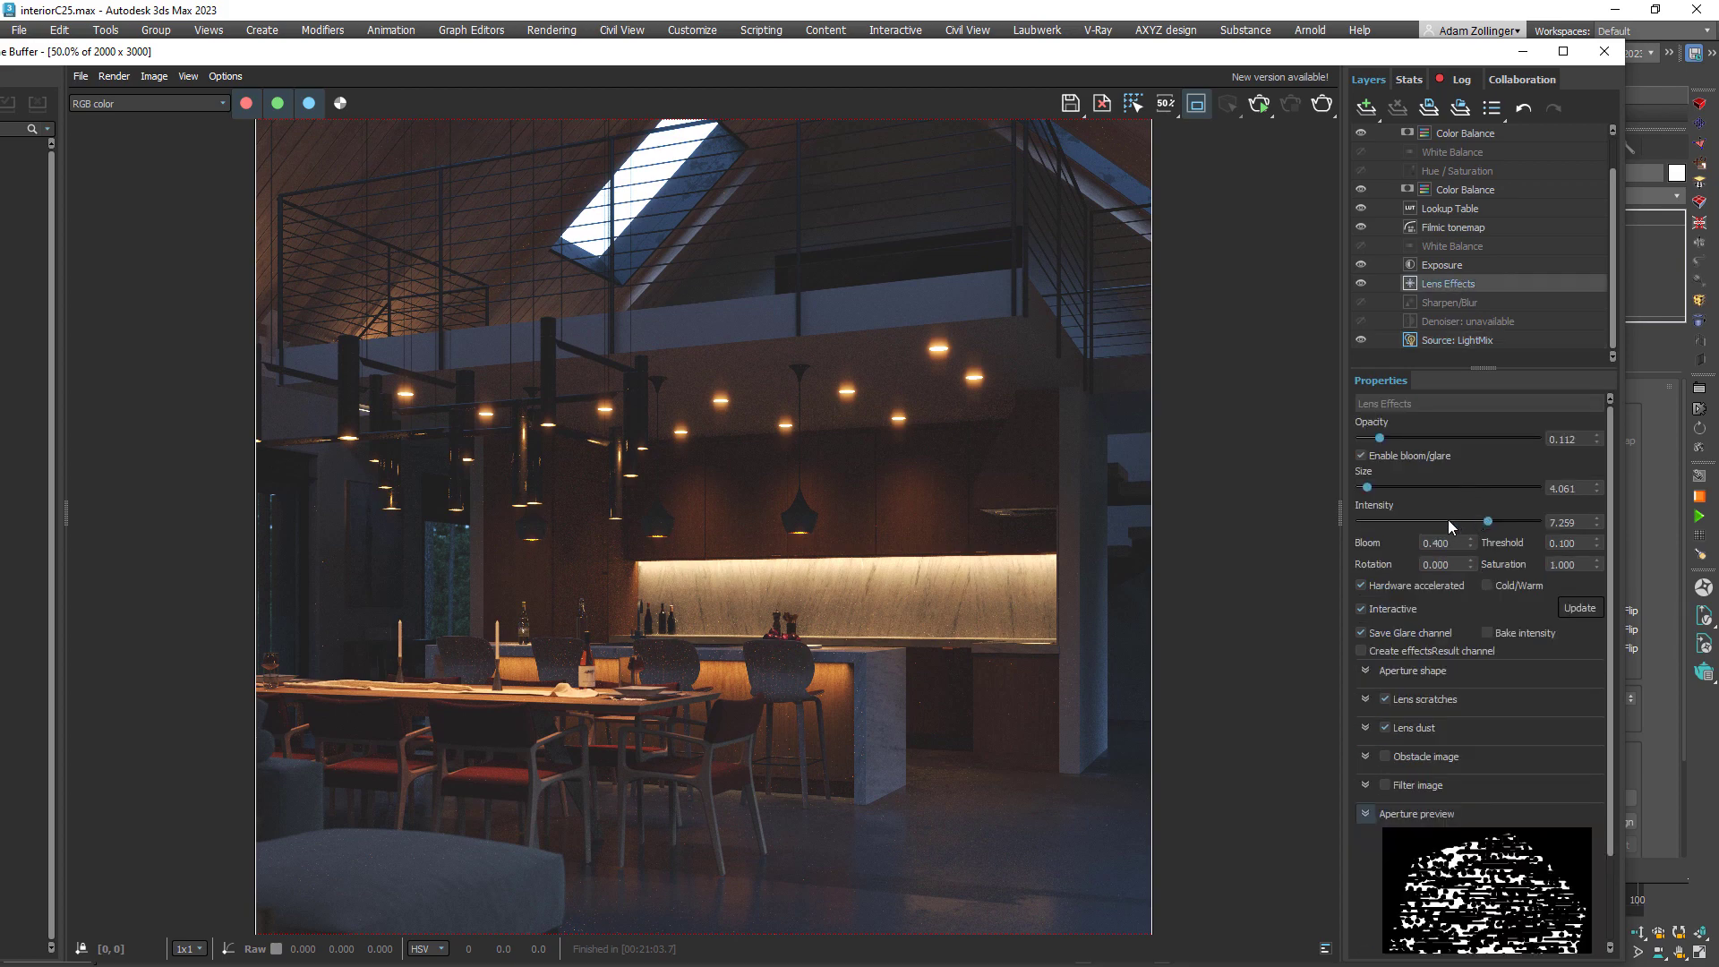
pyautogui.moveTo(1447, 519); pyautogui.dragTo(1385, 520)
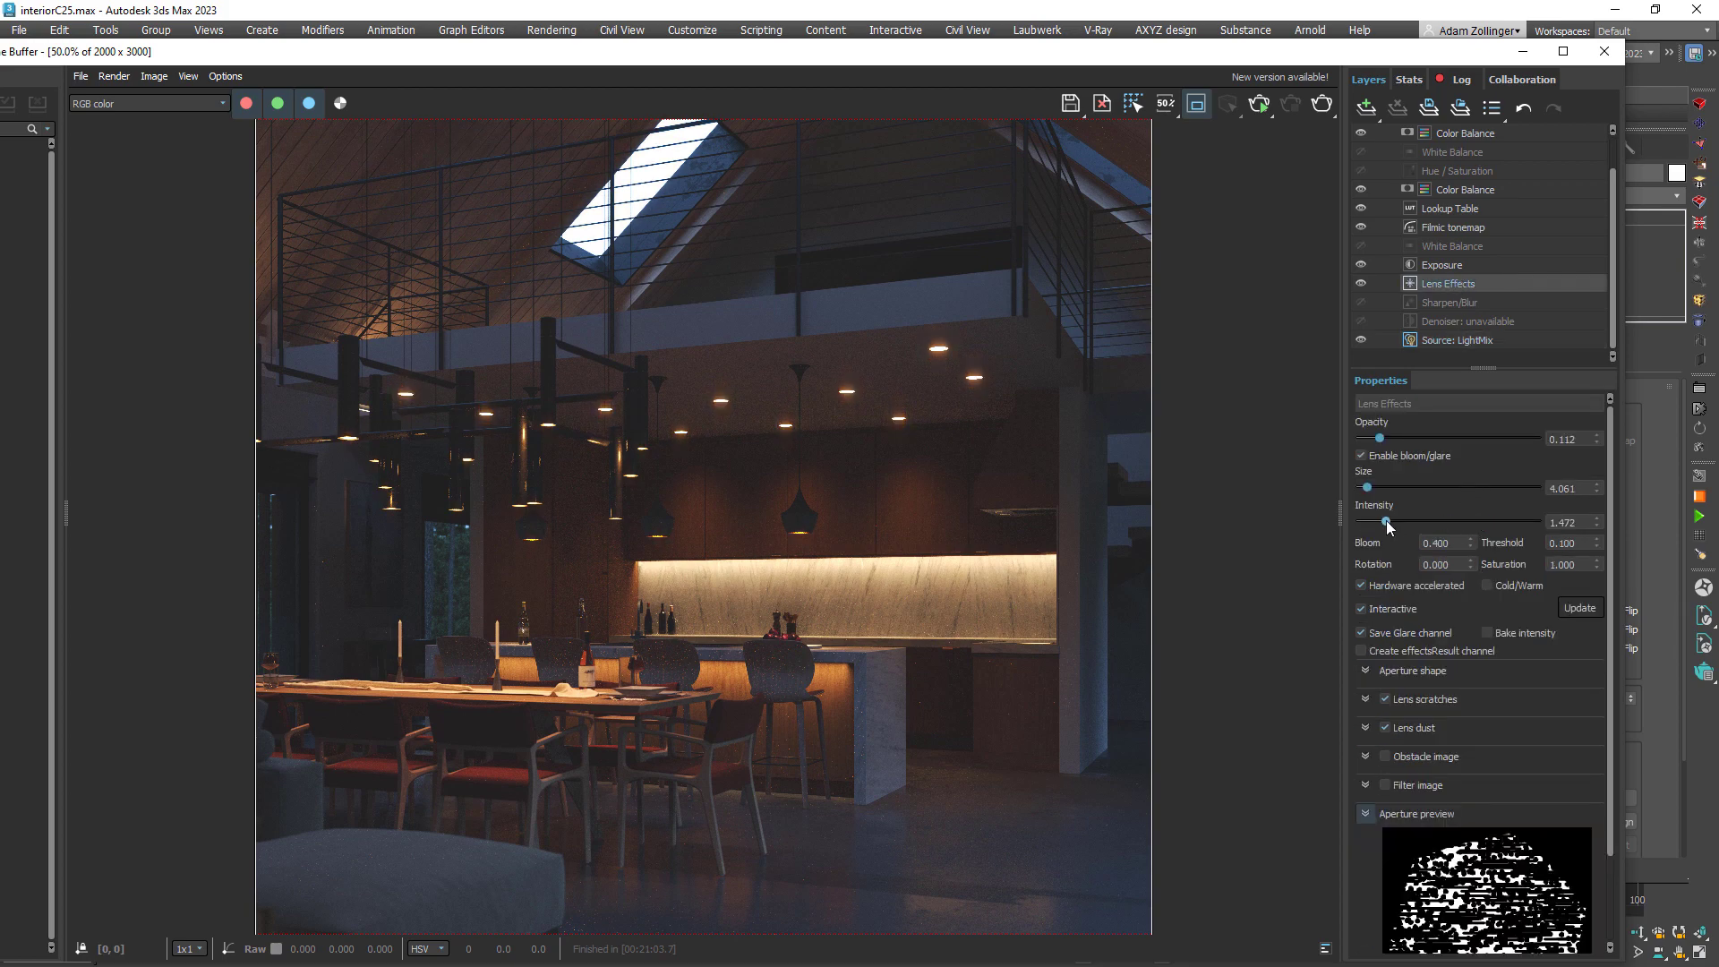
pyautogui.moveTo(1015, 458); pyautogui.dragTo(1019, 374, button='middle')
pyautogui.click(1490, 341)
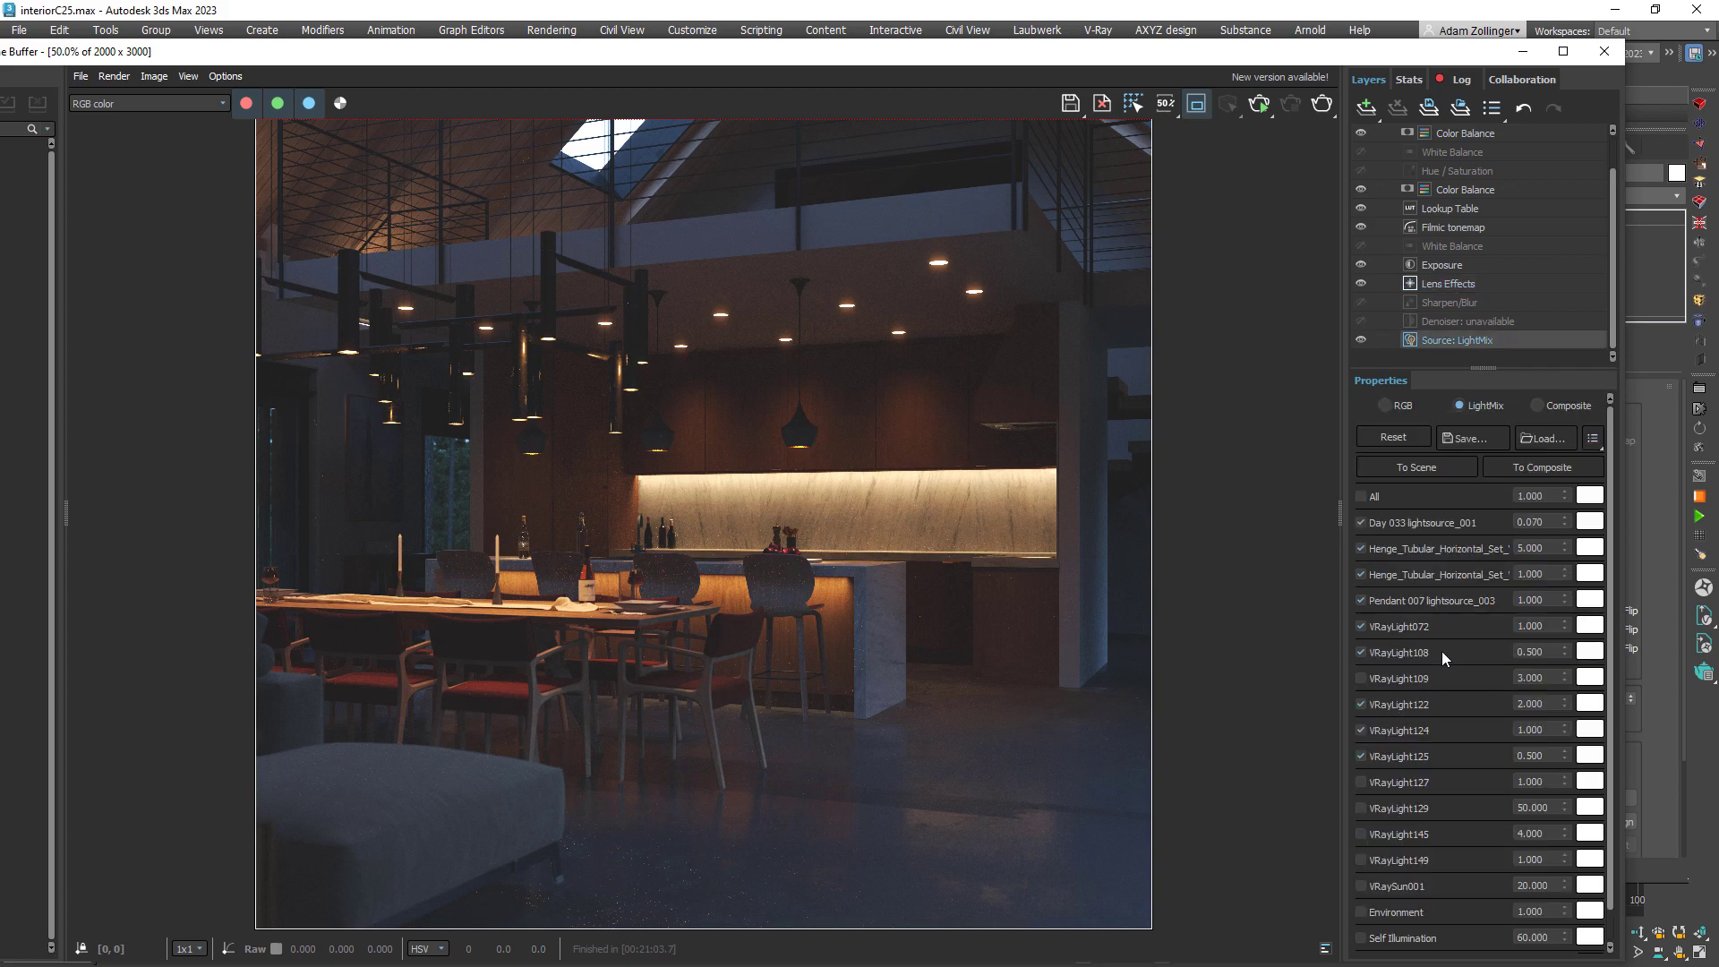
pyautogui.click(1361, 782)
# - Toggle VRayLight127 and VRayLight129 to compare, ending with both on
pyautogui.scroll(-2, 979, 676)
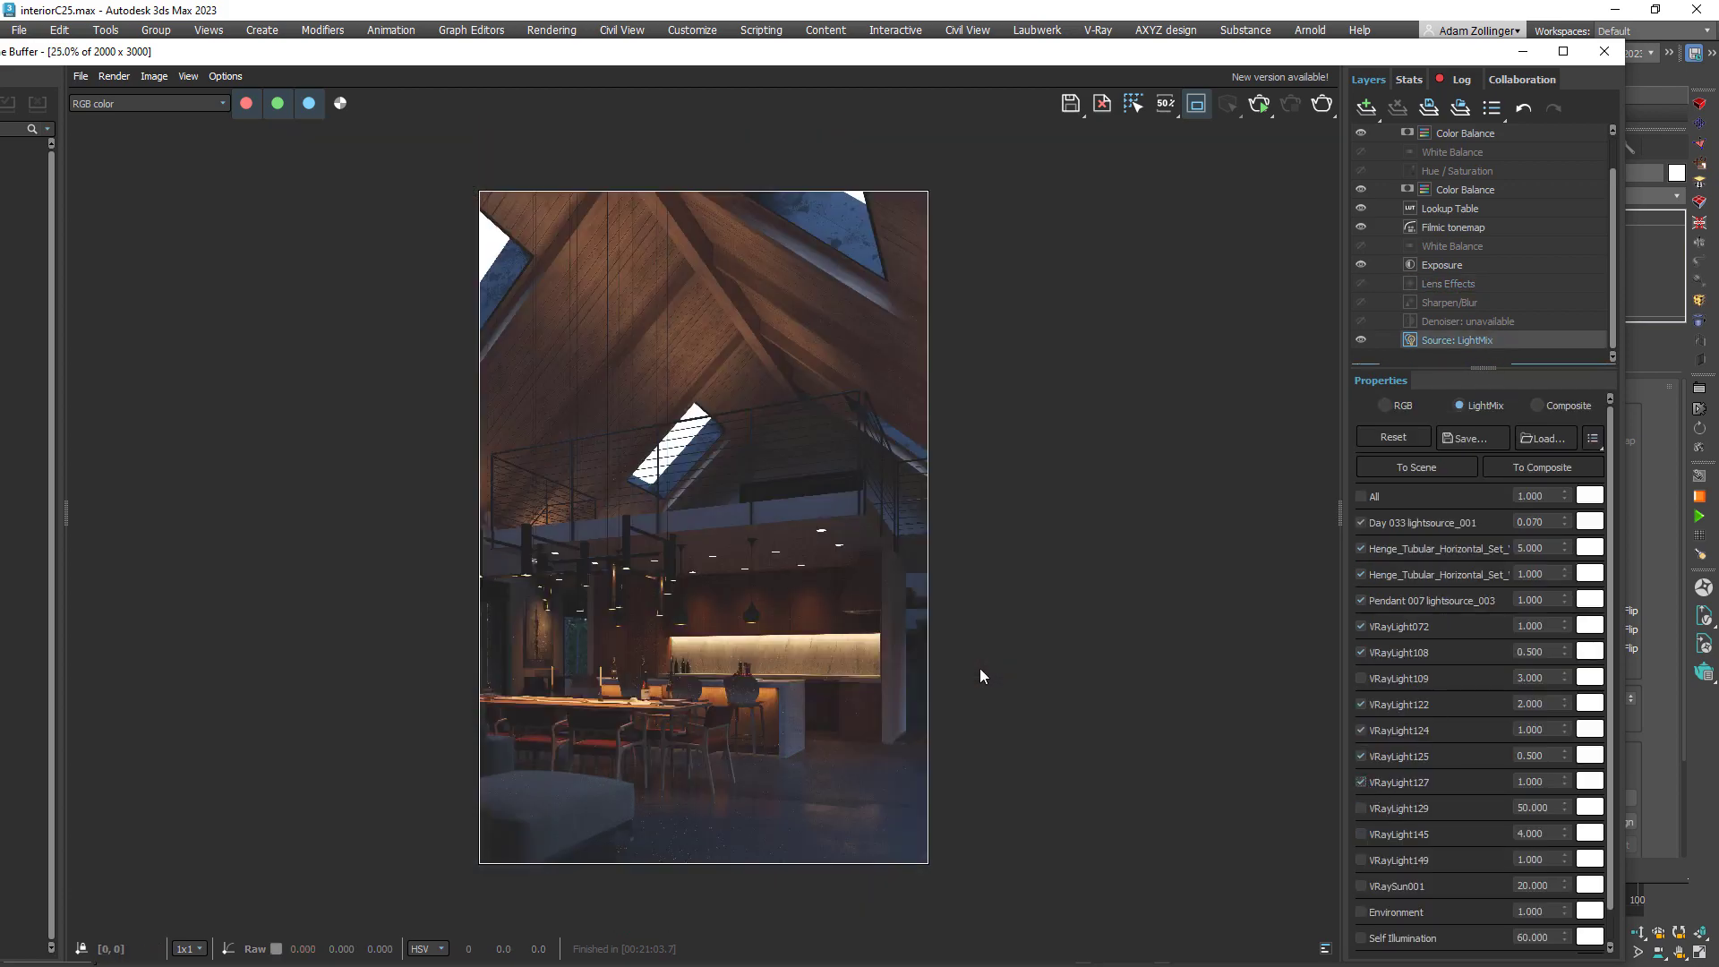
pyautogui.click(1365, 784)
pyautogui.click(1362, 784)
pyautogui.click(1362, 808)
pyautogui.click(1361, 807)
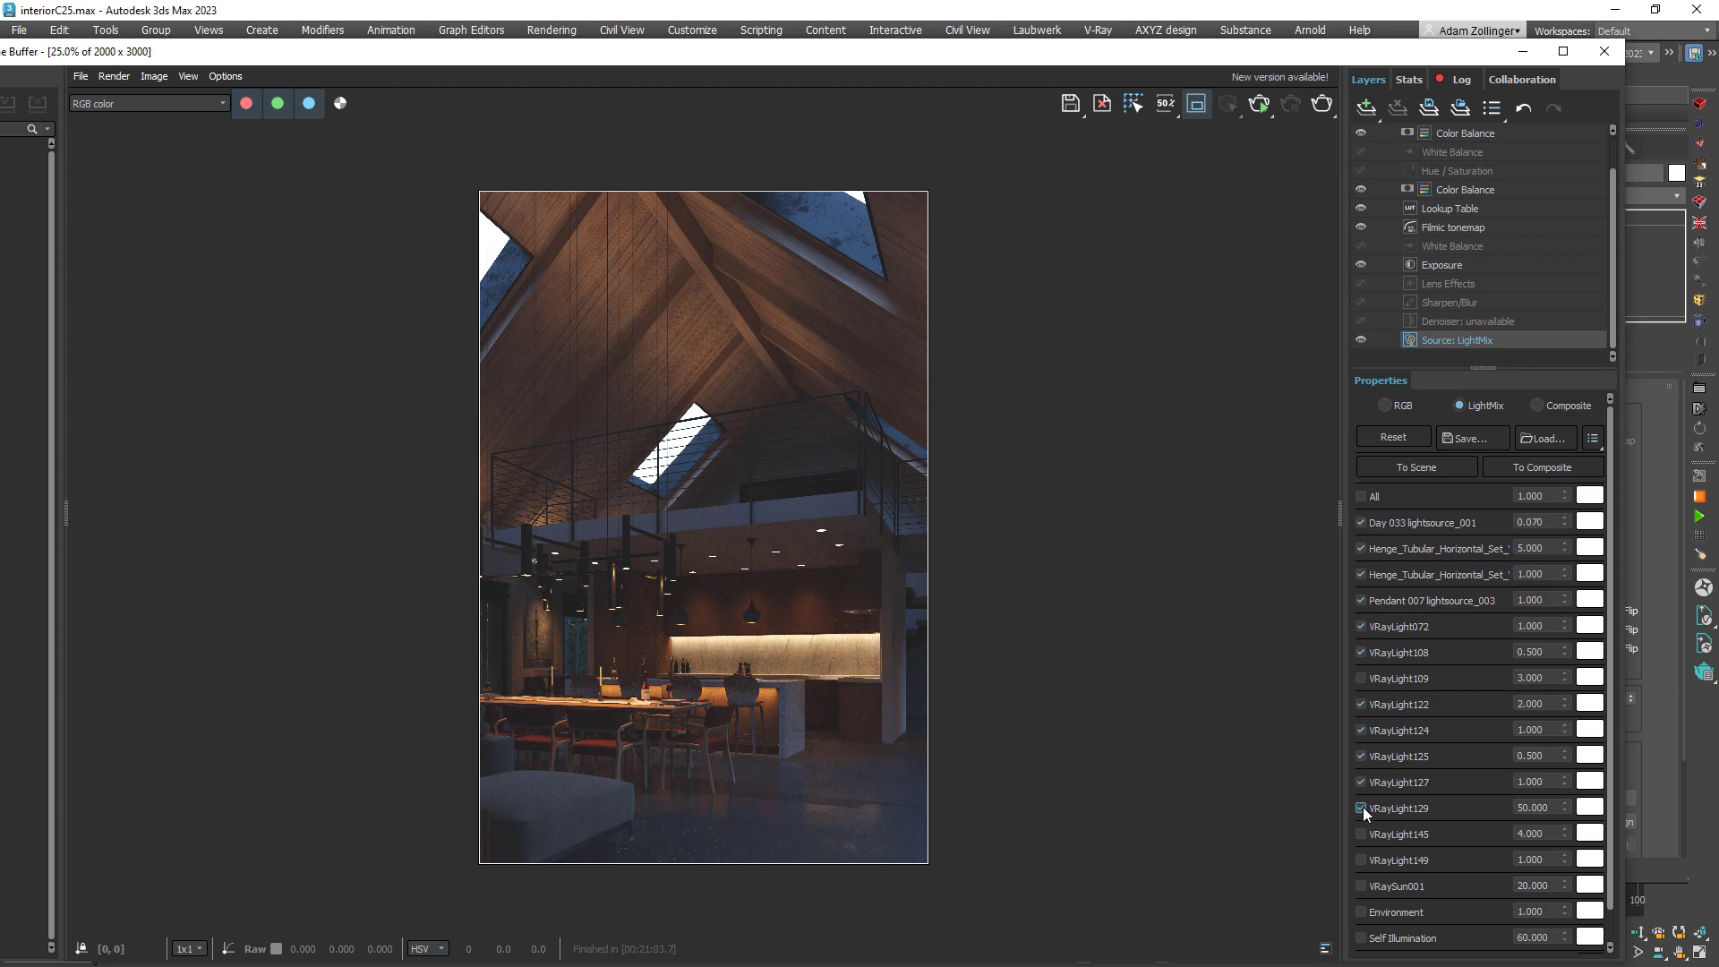
pyautogui.click(1362, 807)
pyautogui.click(1361, 807)
# - Compare the kitchen close-up with and without VRayLight129, leaving it switched off
pyautogui.scroll(5, 881, 682)
pyautogui.moveTo(1042, 670); pyautogui.dragTo(987, 695, button='middle')
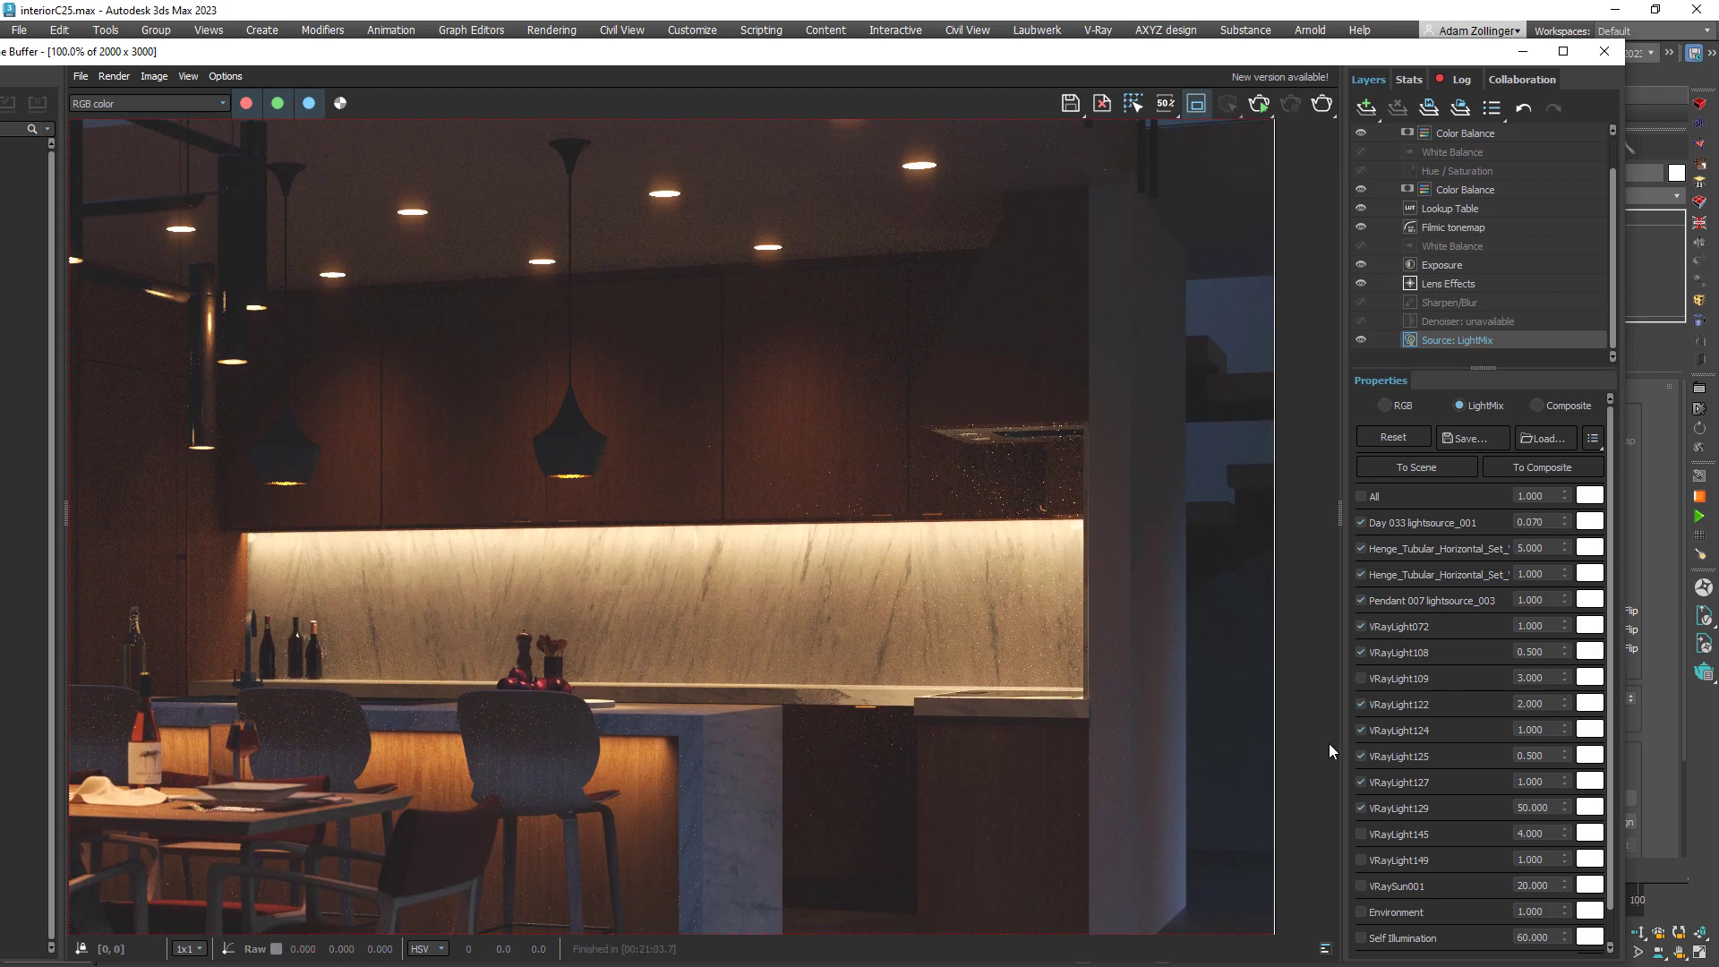
pyautogui.click(1361, 807)
pyautogui.click(1361, 807)
pyautogui.click(1361, 807)
pyautogui.click(1360, 807)
pyautogui.click(1361, 808)
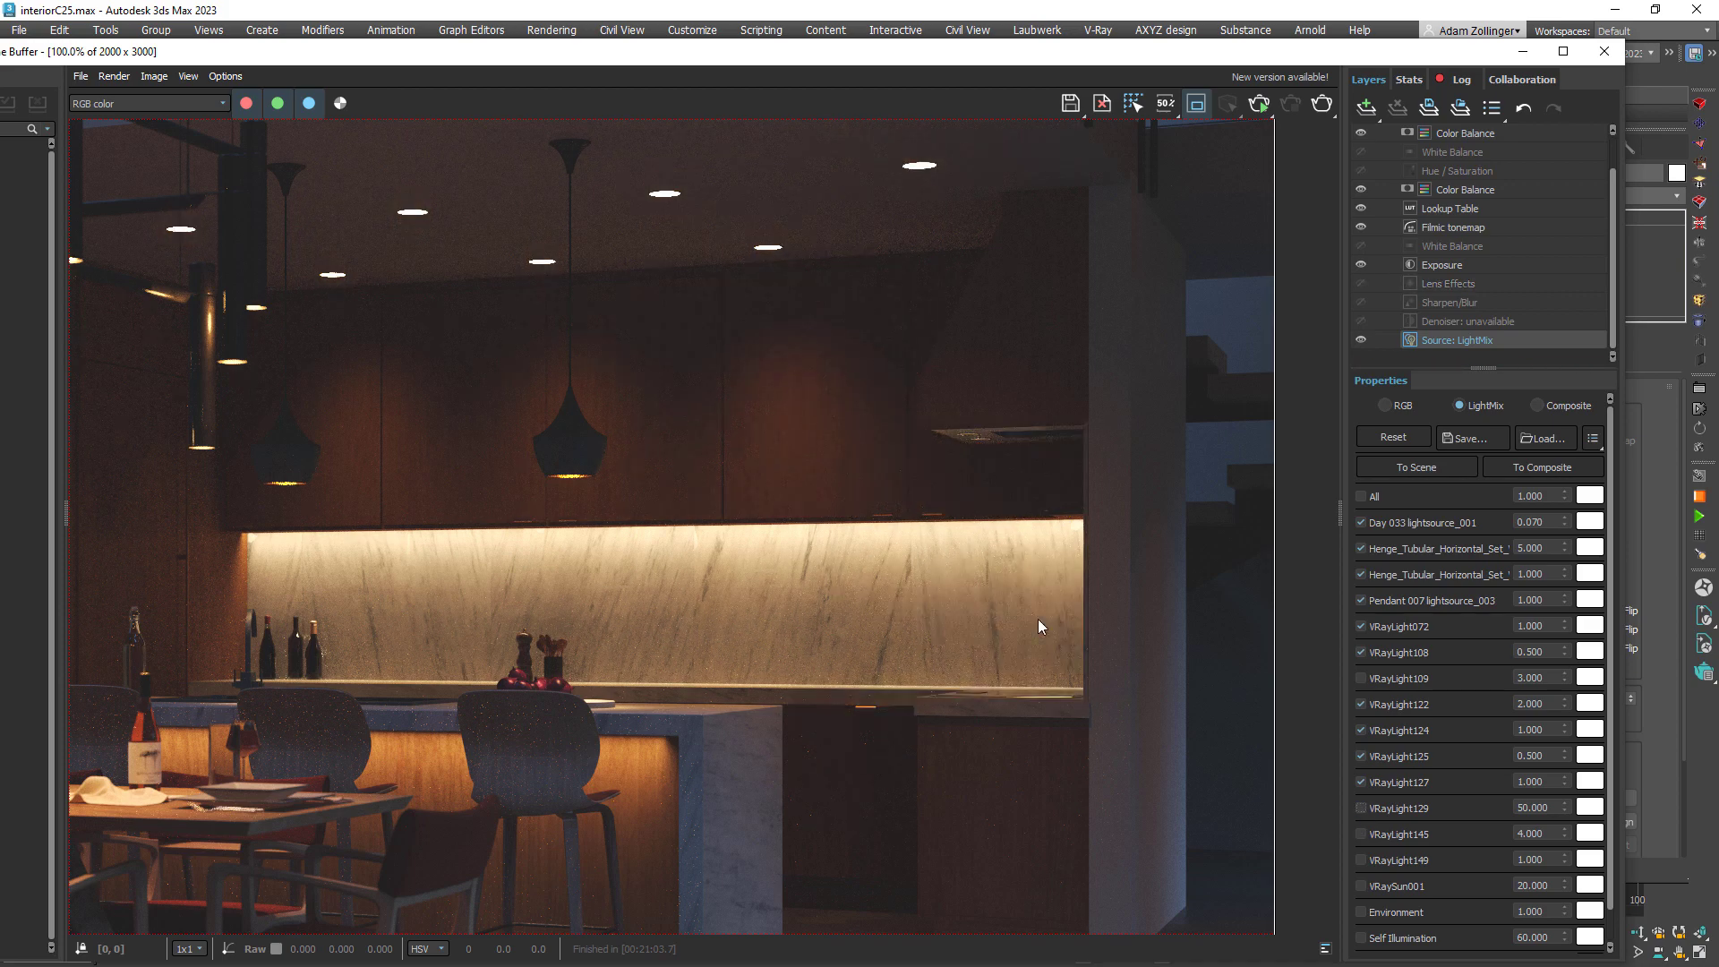
pyautogui.scroll(-2, 1039, 620)
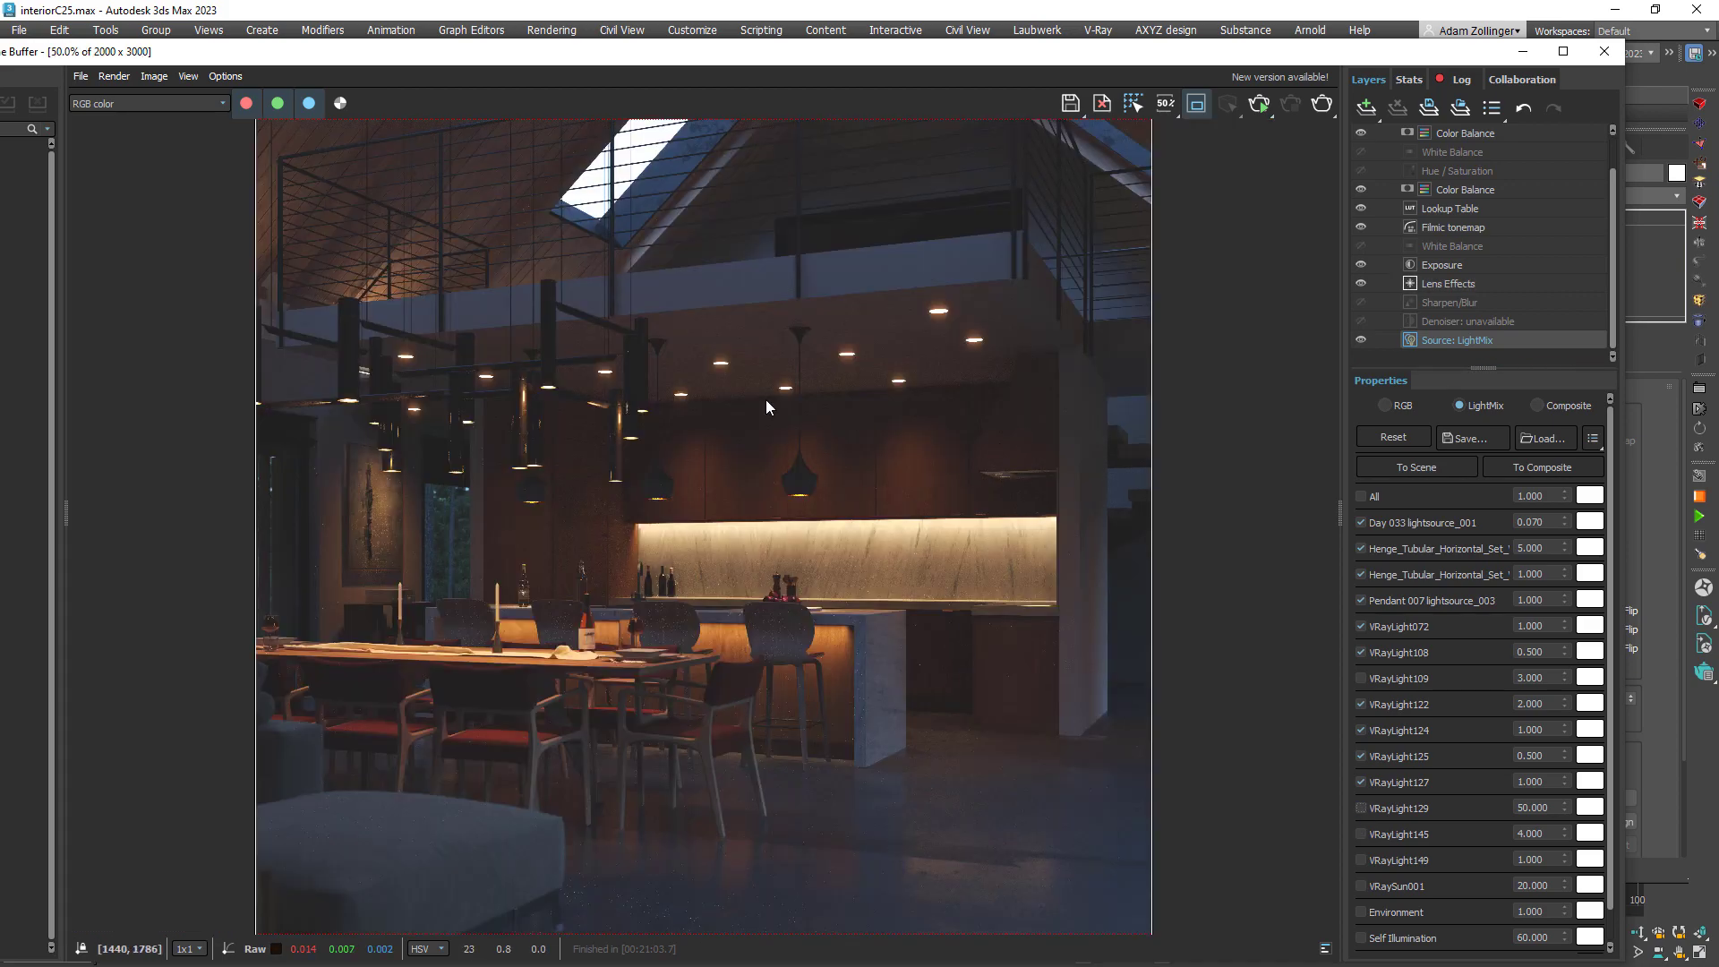
pyautogui.scroll(-1, 886, 750)
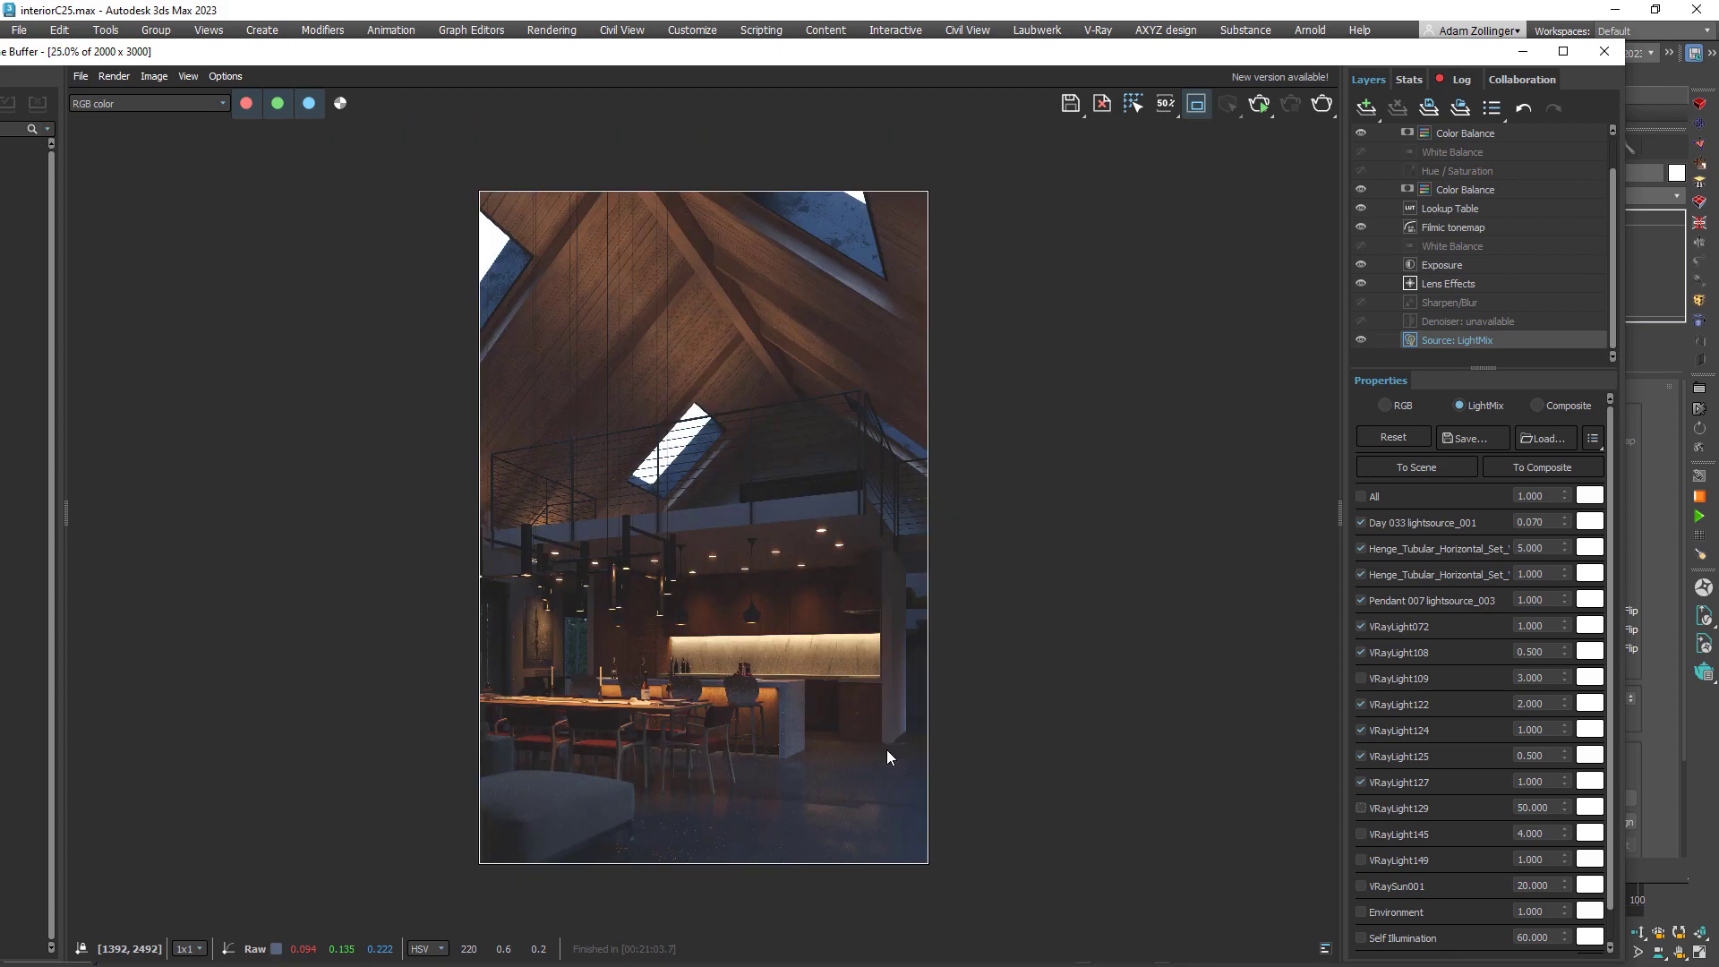
# - Enable VRayLight145, VRayLight149 and Self Illumination in the light mix, leaving Environment off
pyautogui.click(1361, 835)
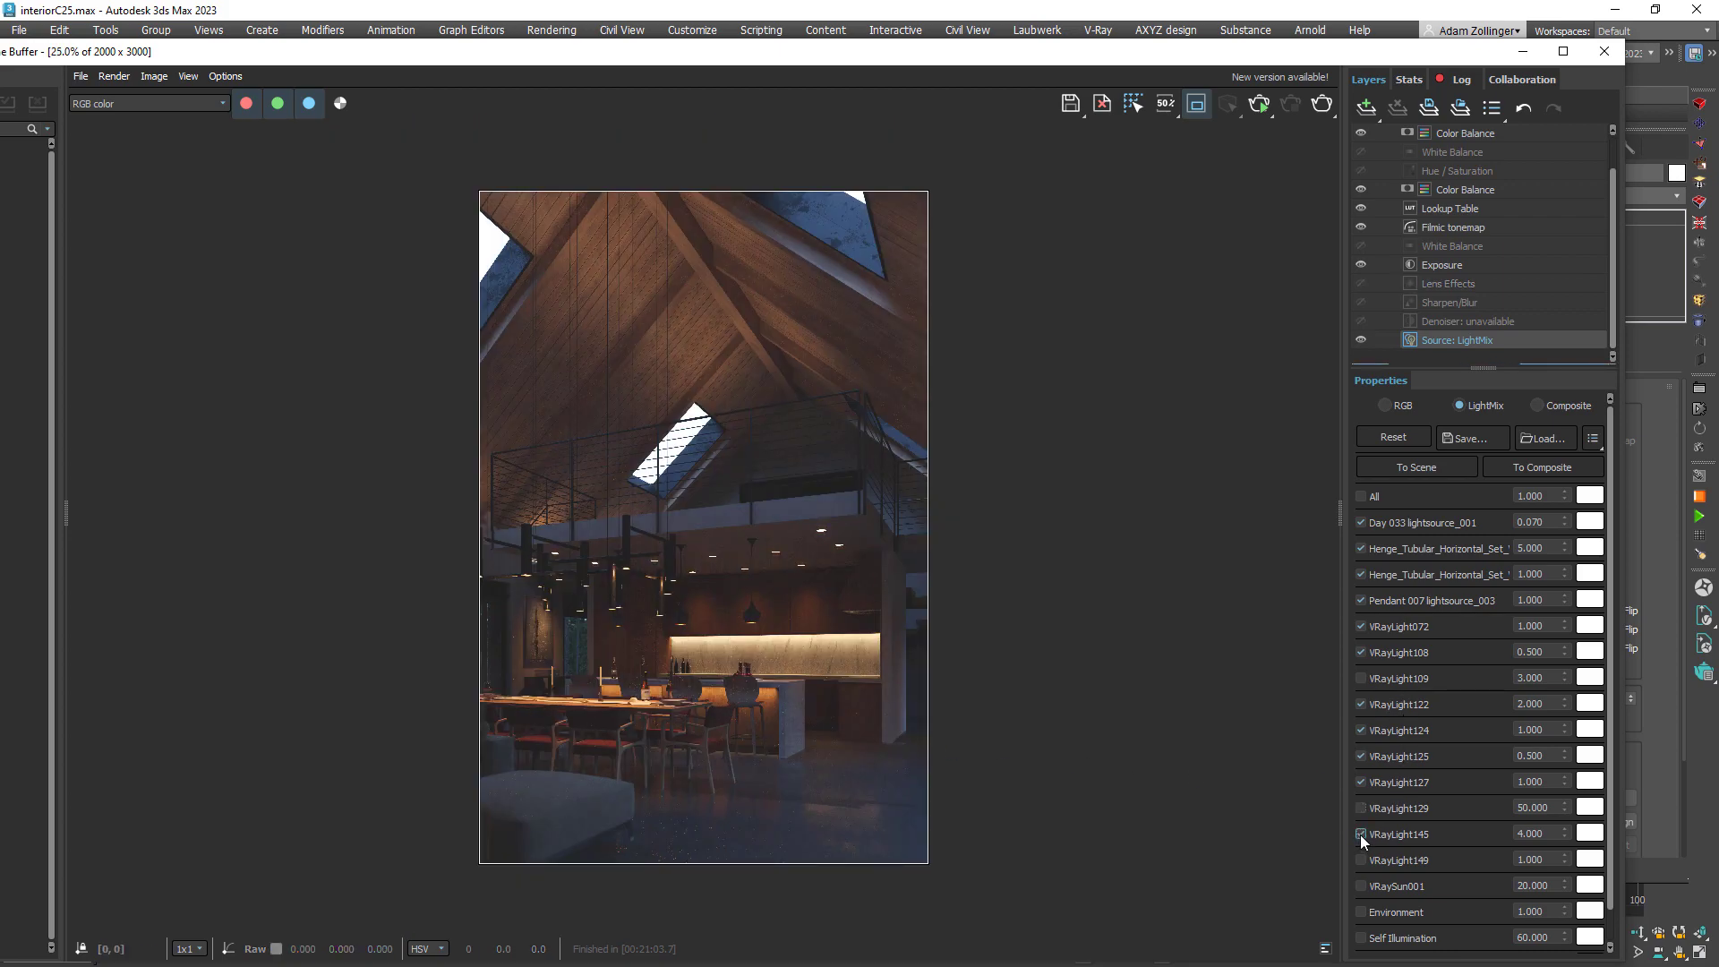
pyautogui.click(1360, 859)
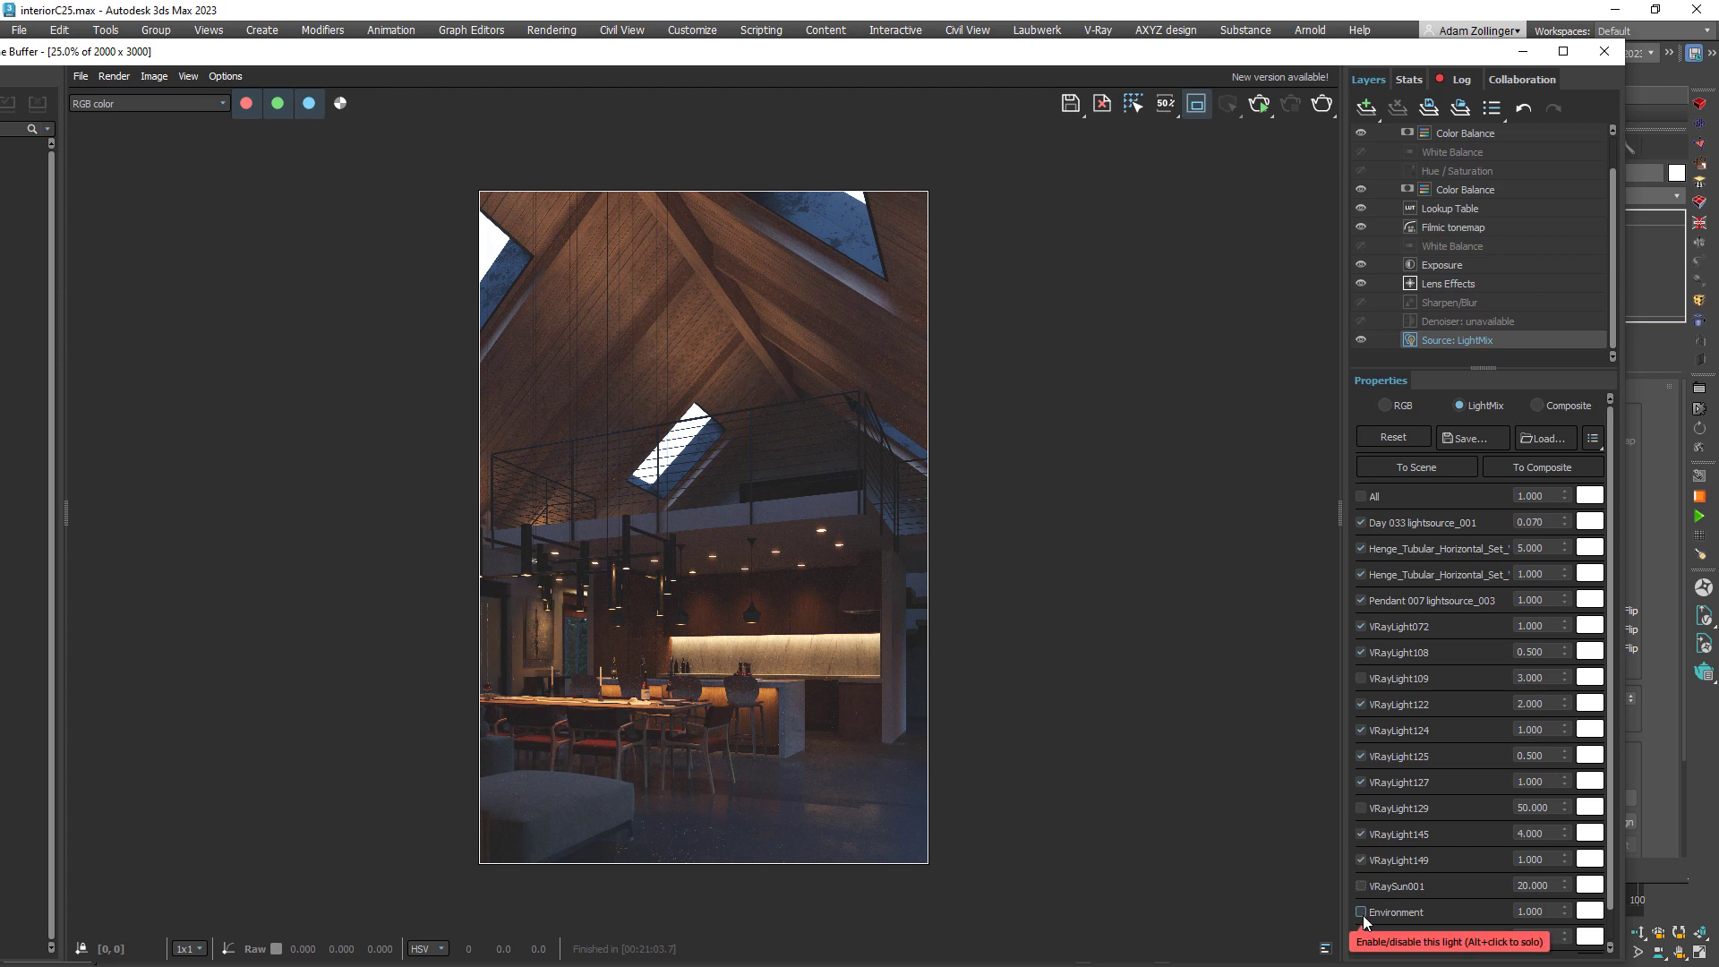
pyautogui.click(1361, 912)
pyautogui.click(1361, 912)
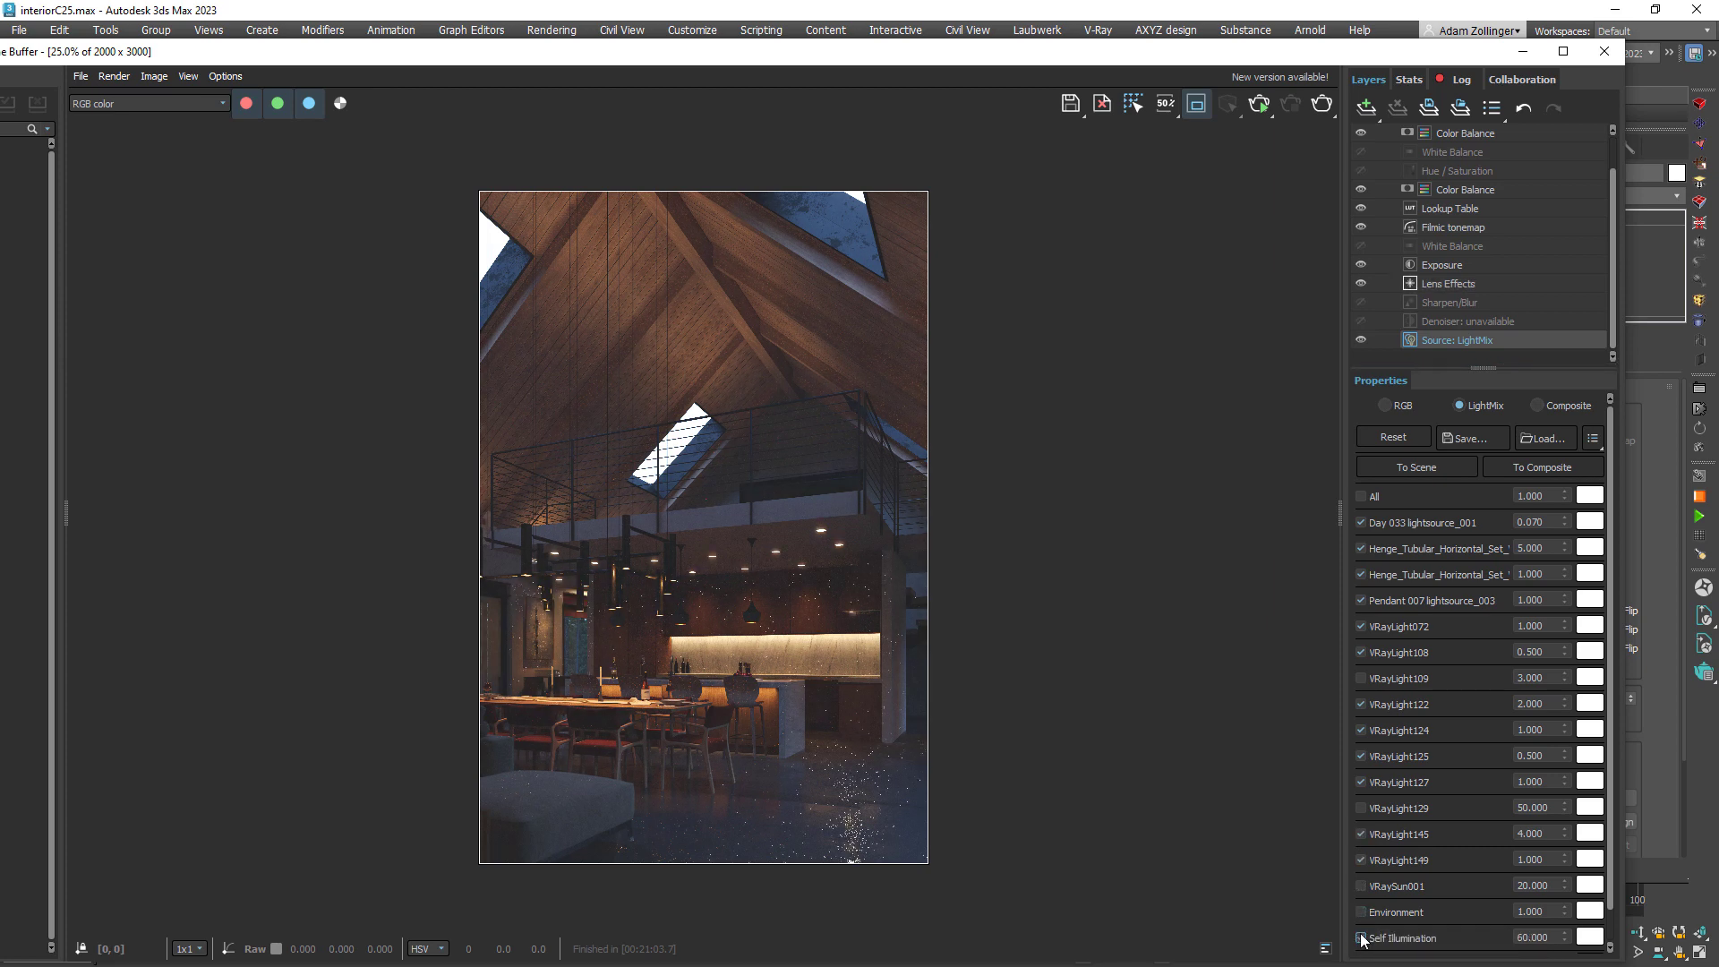
pyautogui.click(1361, 937)
# - Set the Self Illumination multiplier to 200 and compare red and blue tints
pyautogui.doubleClick(1531, 937)
pyautogui.write('200')
pyautogui.press('Return')
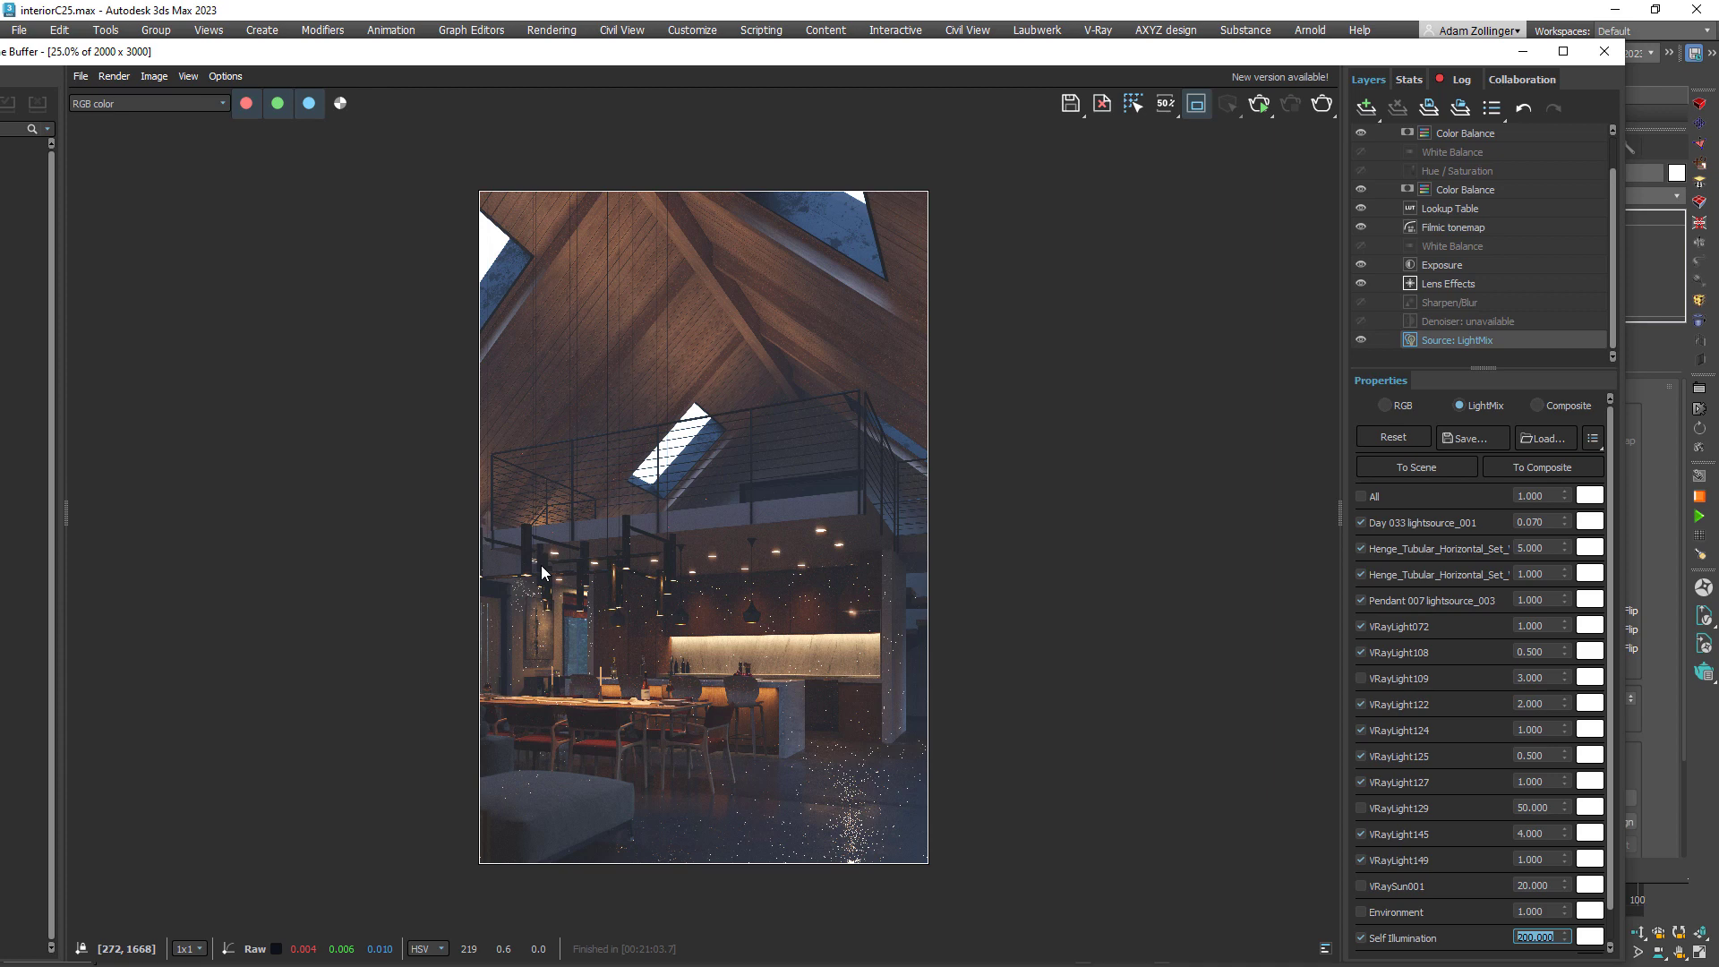
pyautogui.click(1362, 938)
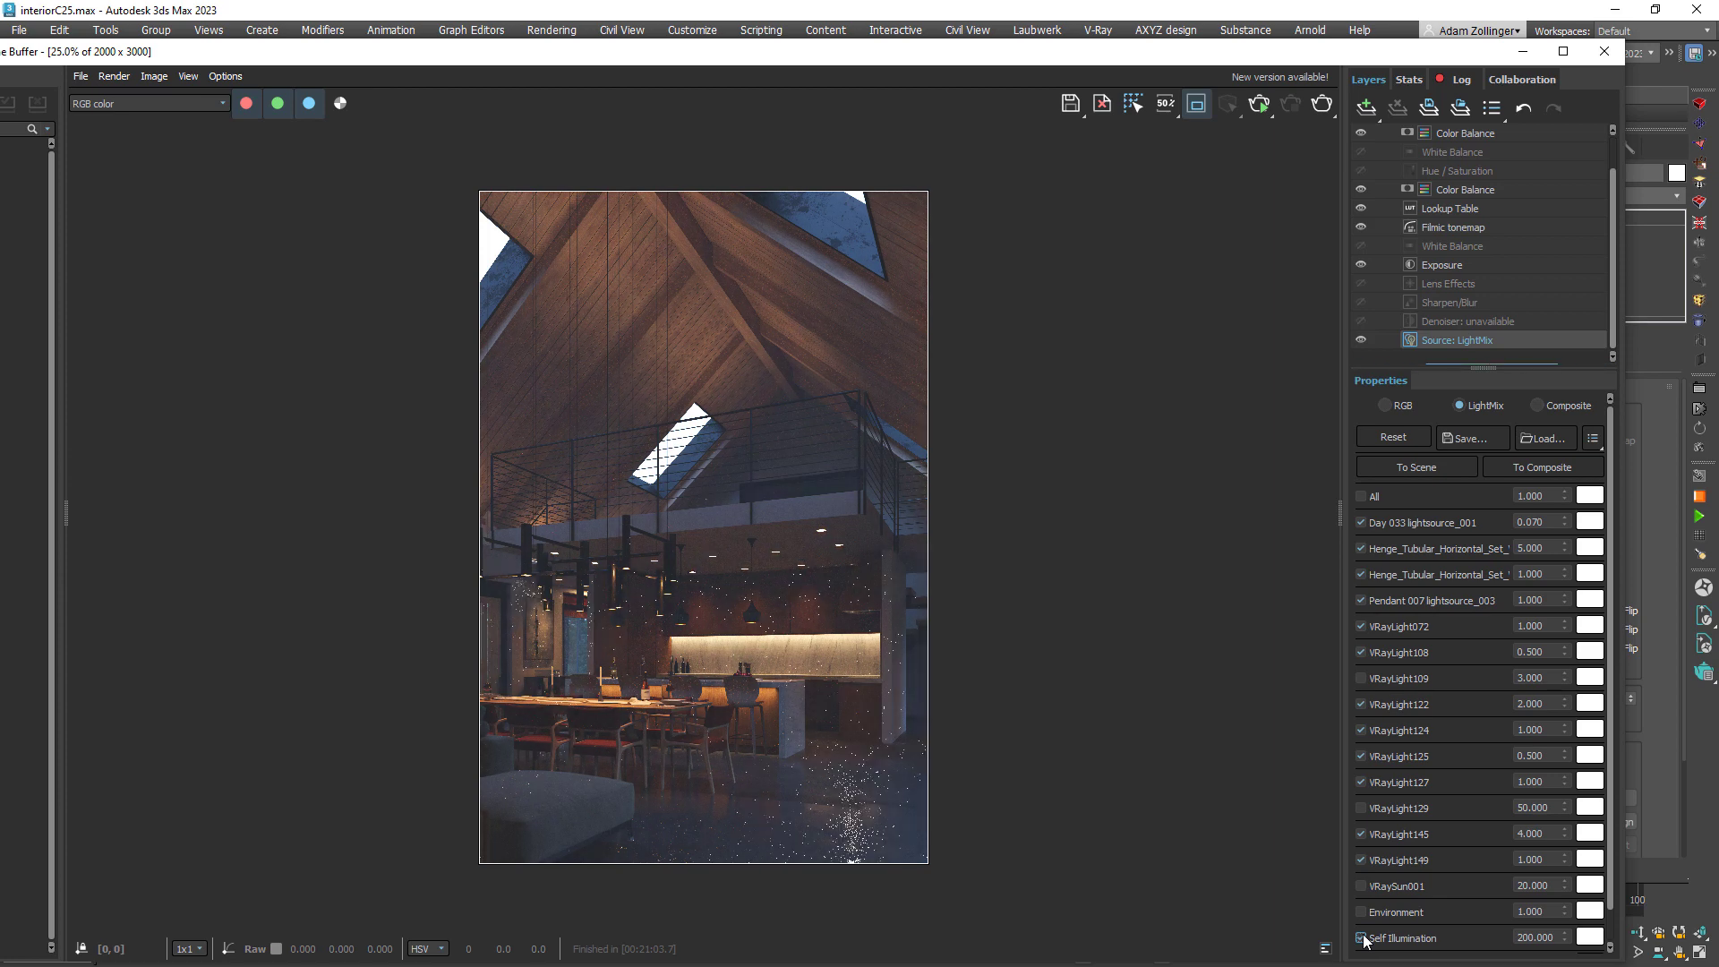
pyautogui.click(1586, 938)
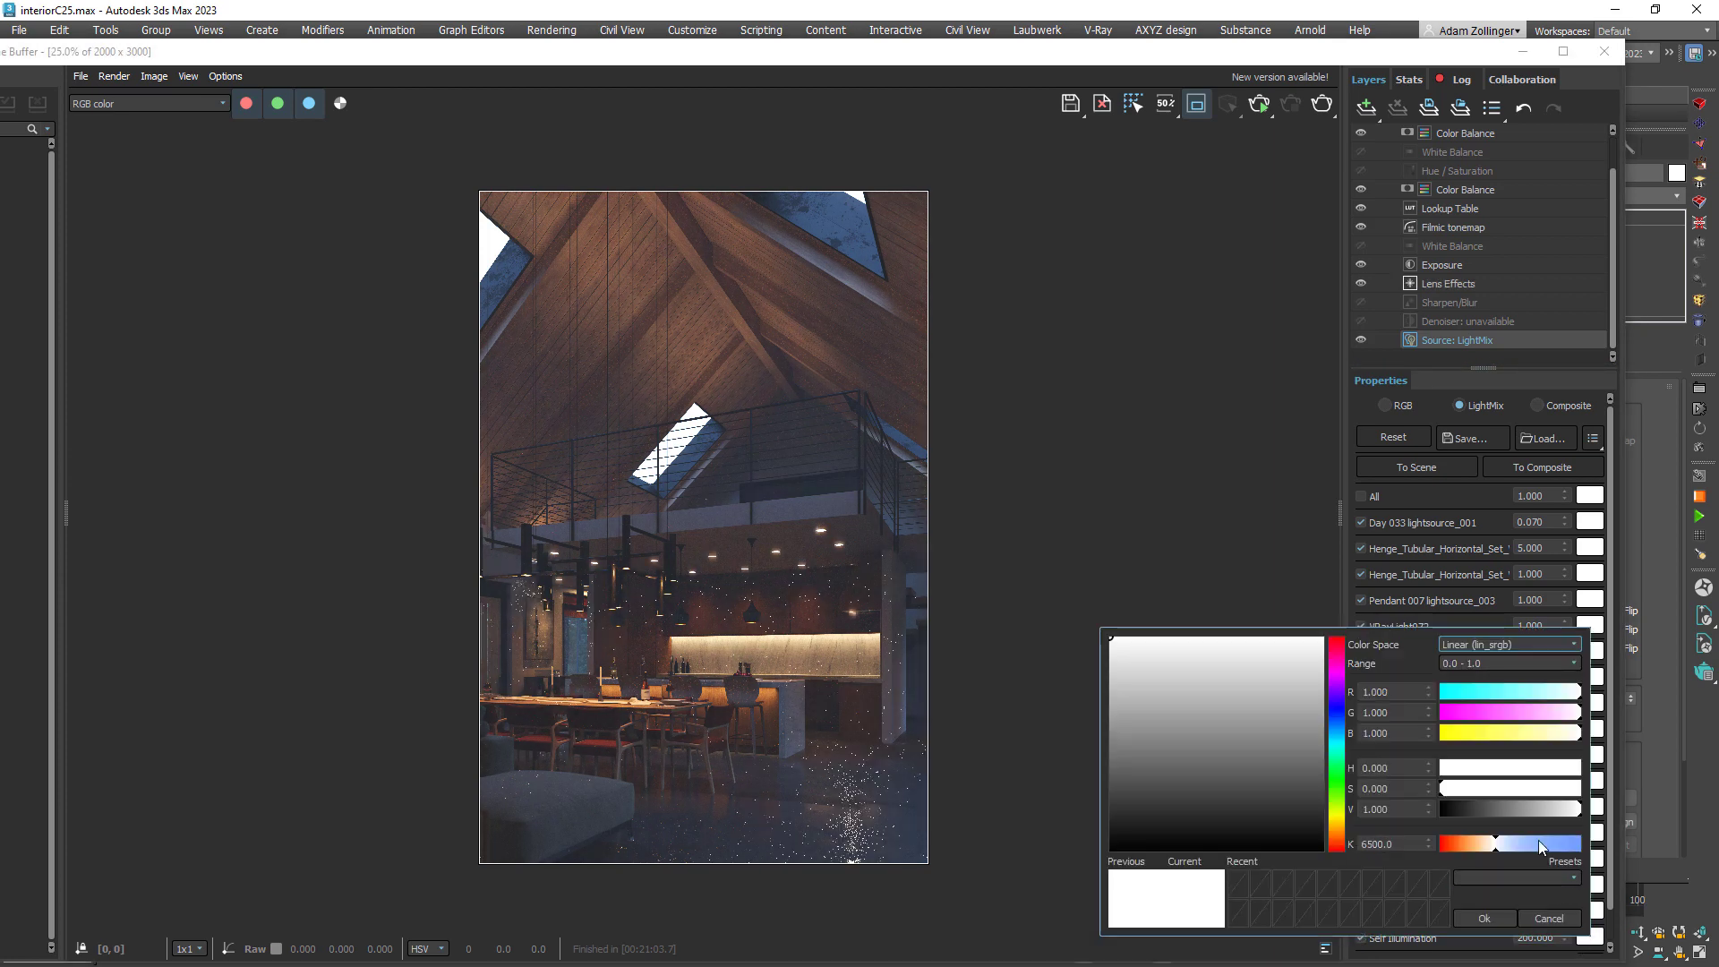
pyautogui.click(1229, 636)
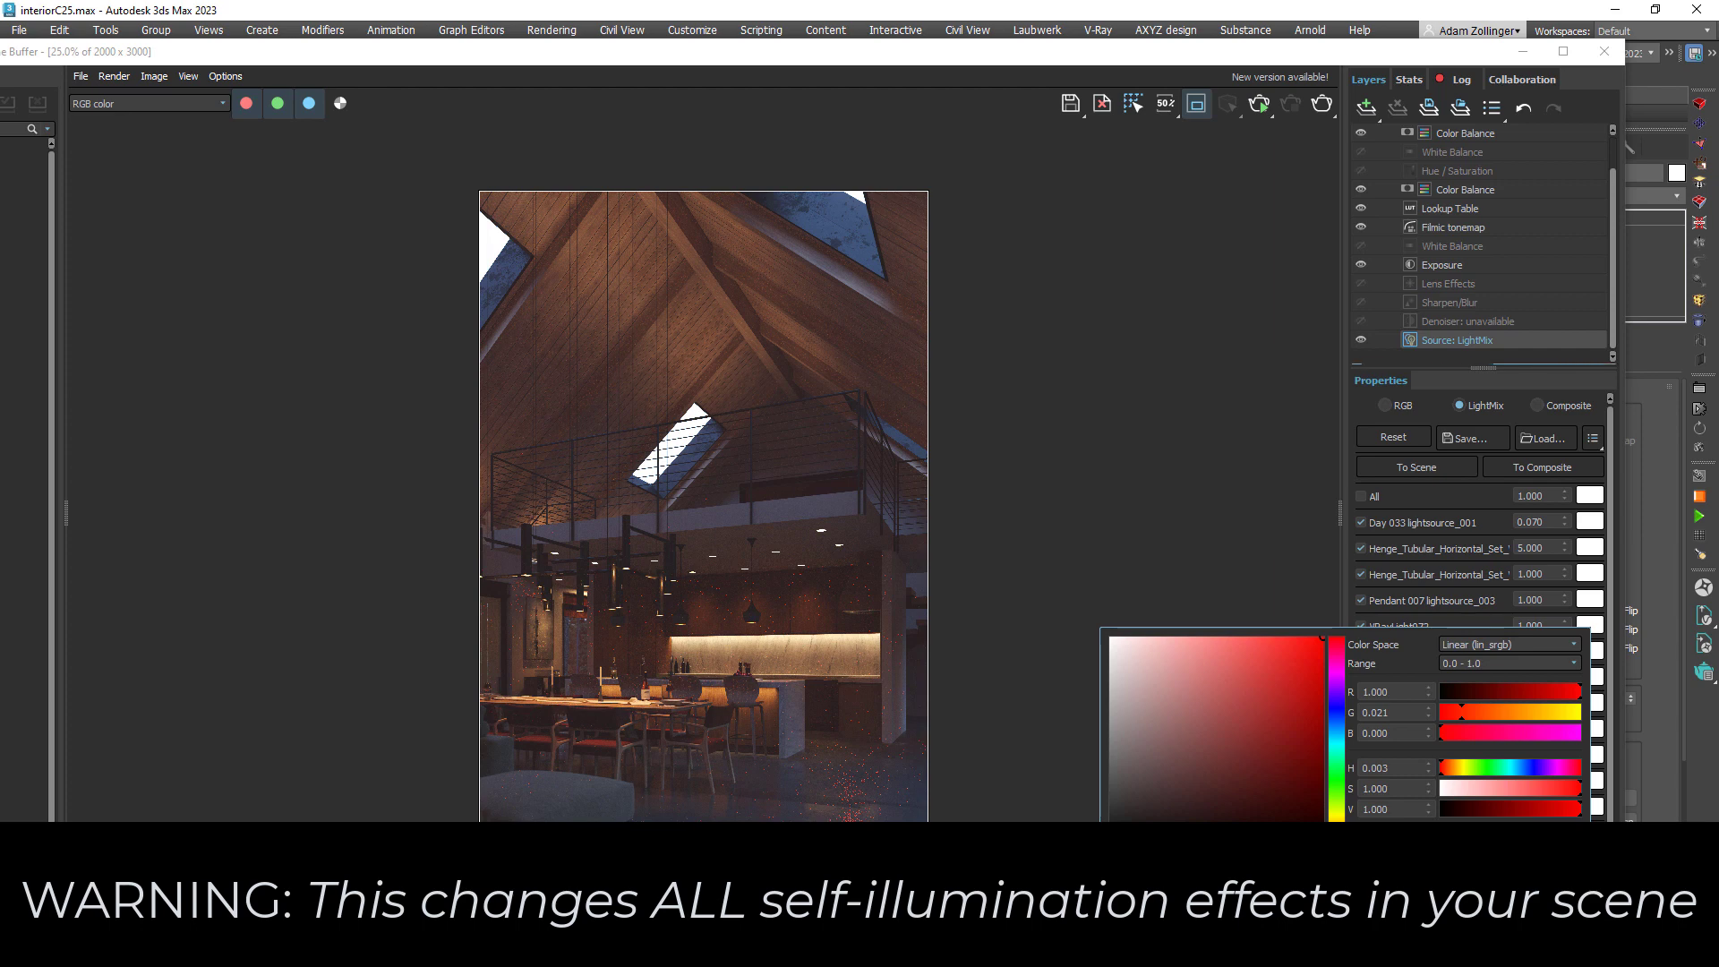
pyautogui.click(1336, 719)
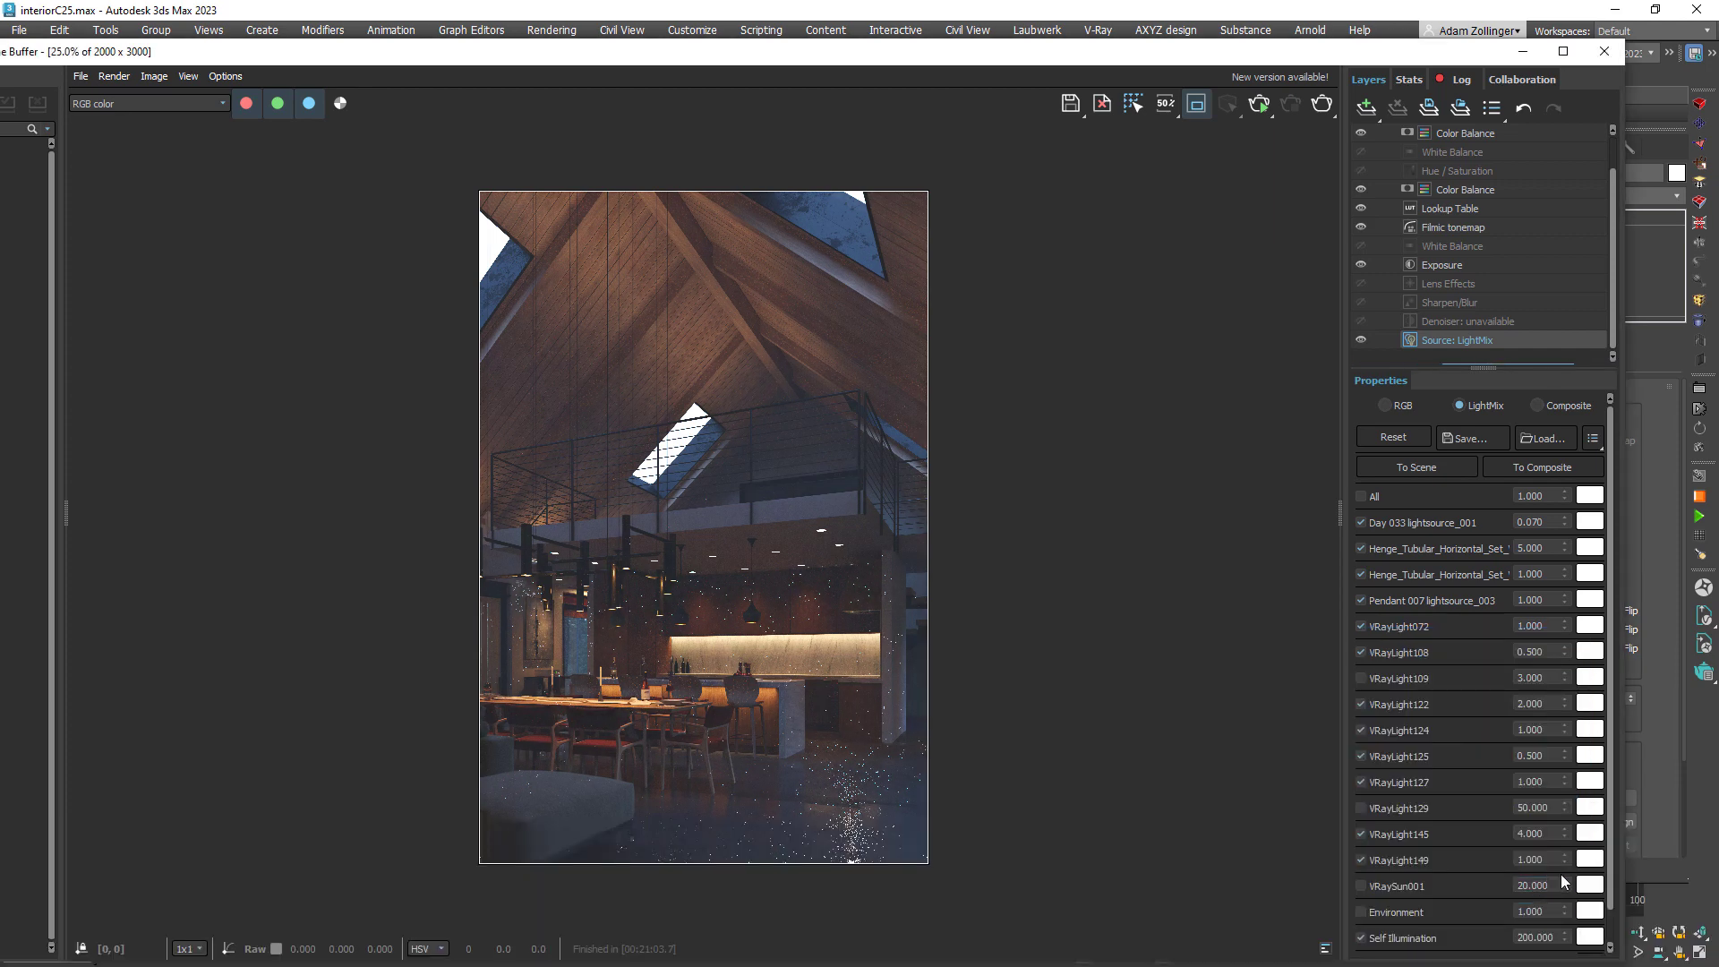
# - Lower the Self Illumination multiplier to 40, then to 10
pyautogui.click(1554, 932)
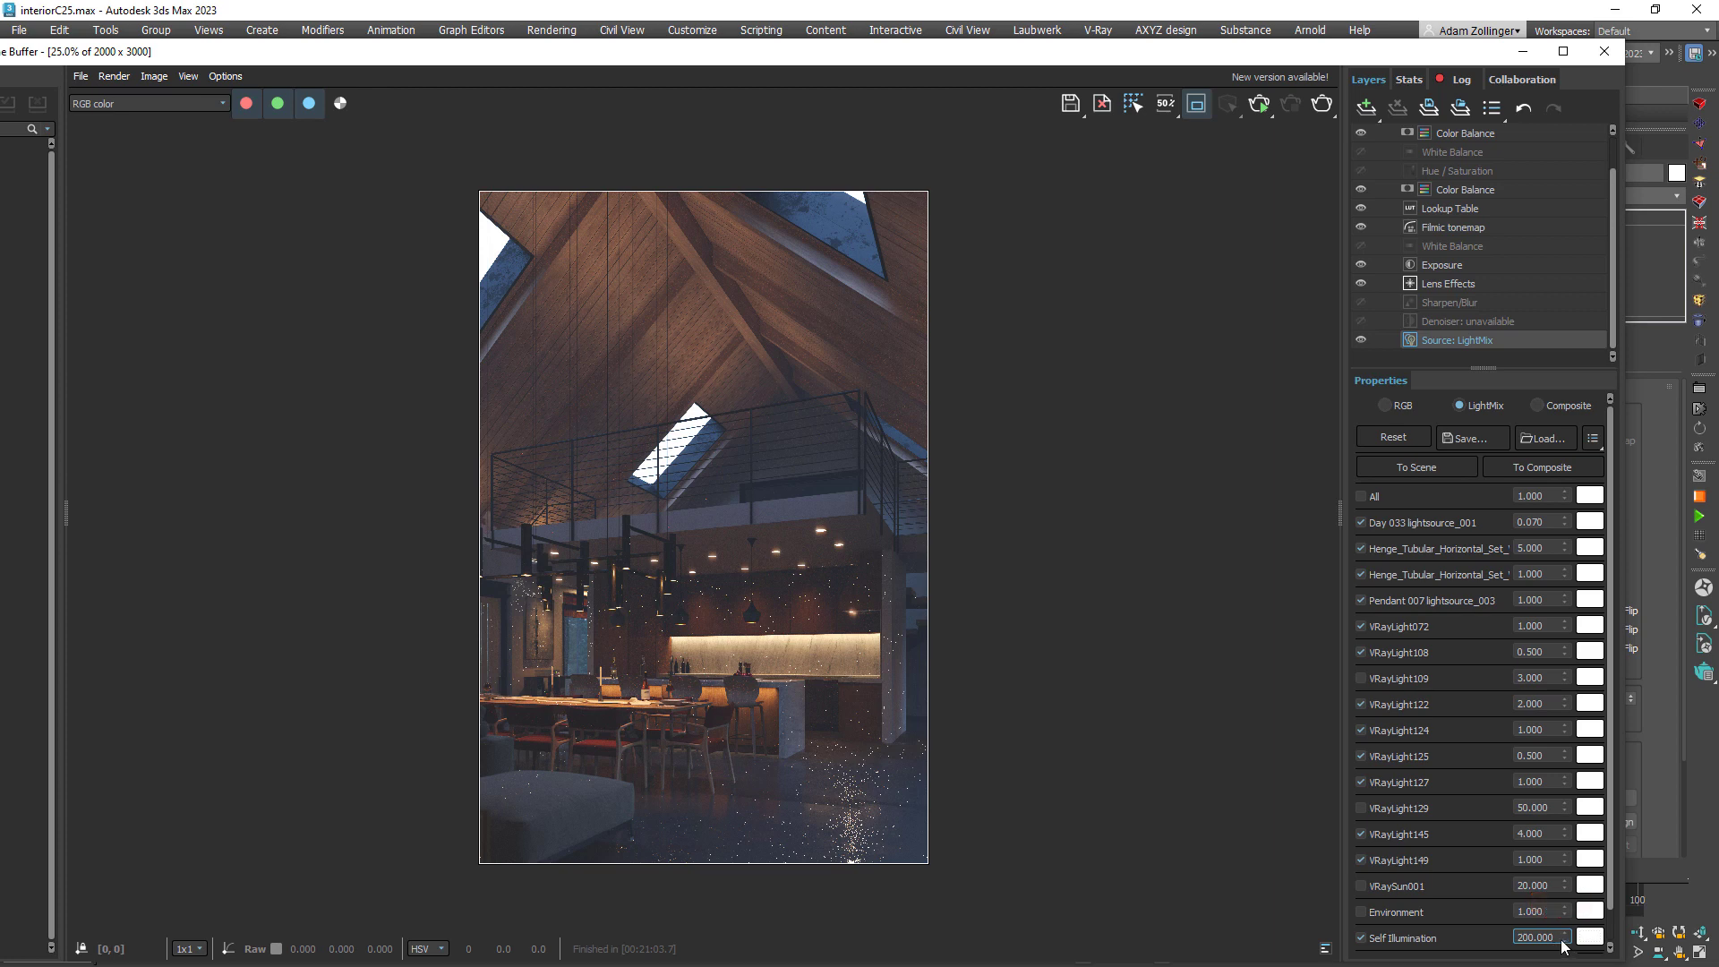
pyautogui.moveTo(1557, 937); pyautogui.dragTo(1492, 937)
pyautogui.write('40')
pyautogui.press('Return')
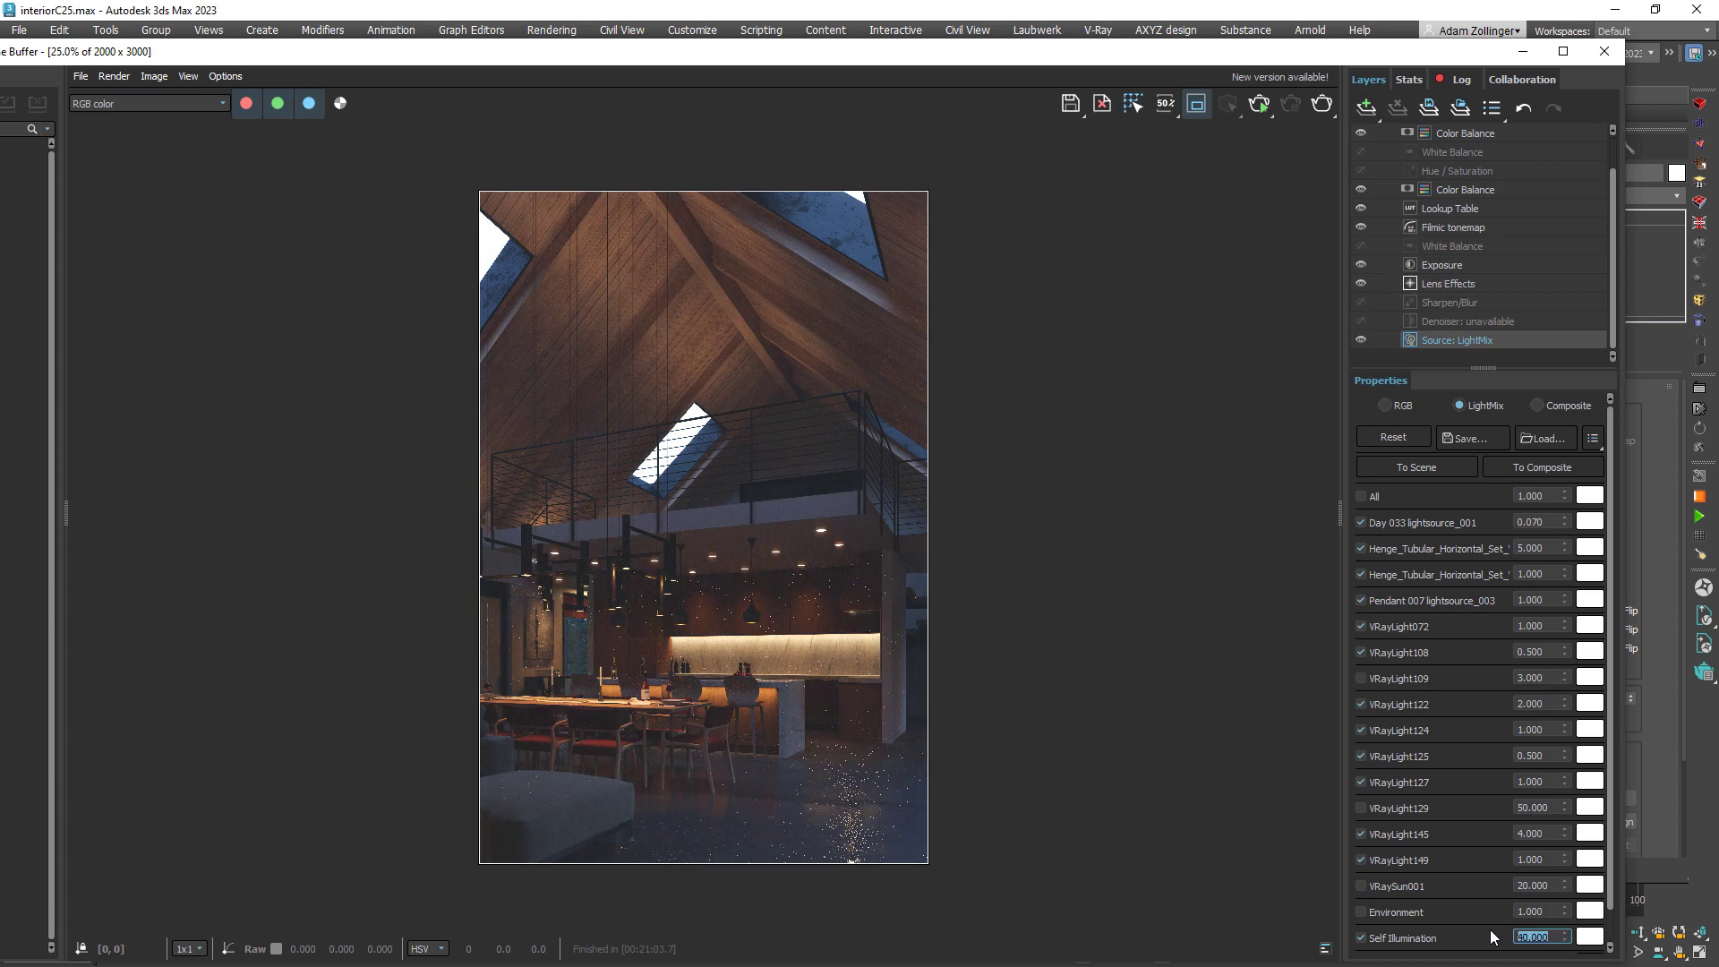
pyautogui.write('10')
pyautogui.press('Return')
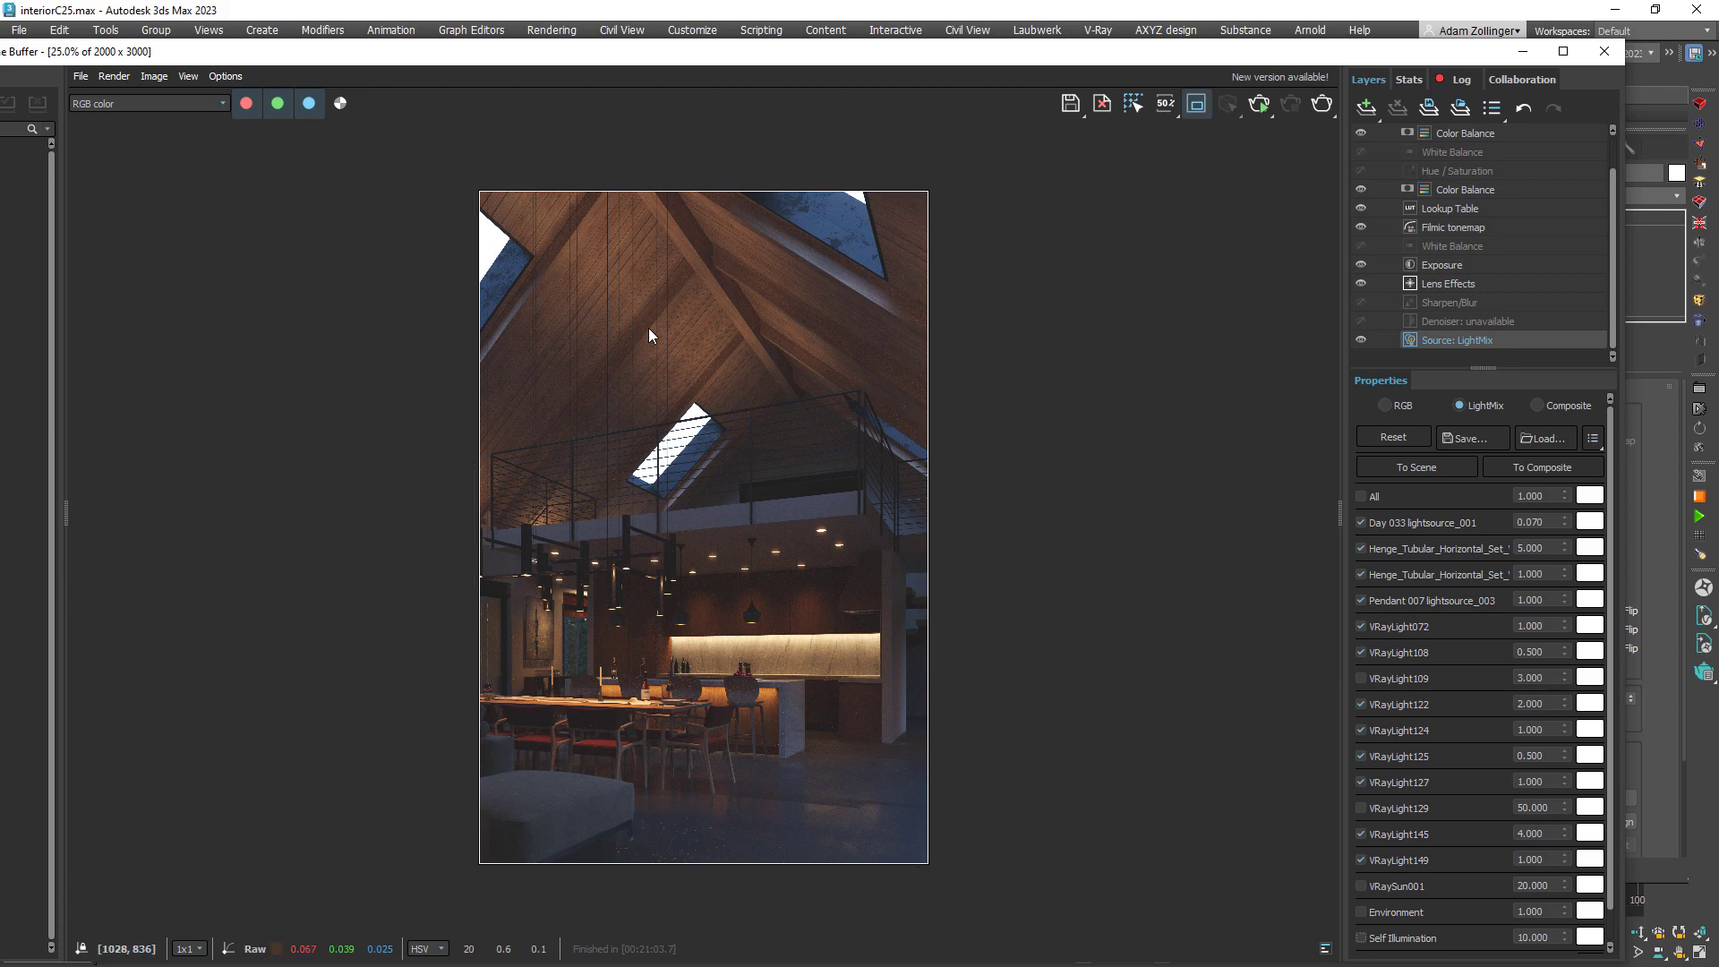
# - Inspect the VRayAerialPerspective effect in Environment and Effects, then maximize the frame buffer
pyautogui.moveTo(564, 51); pyautogui.dragTo(679, 303)
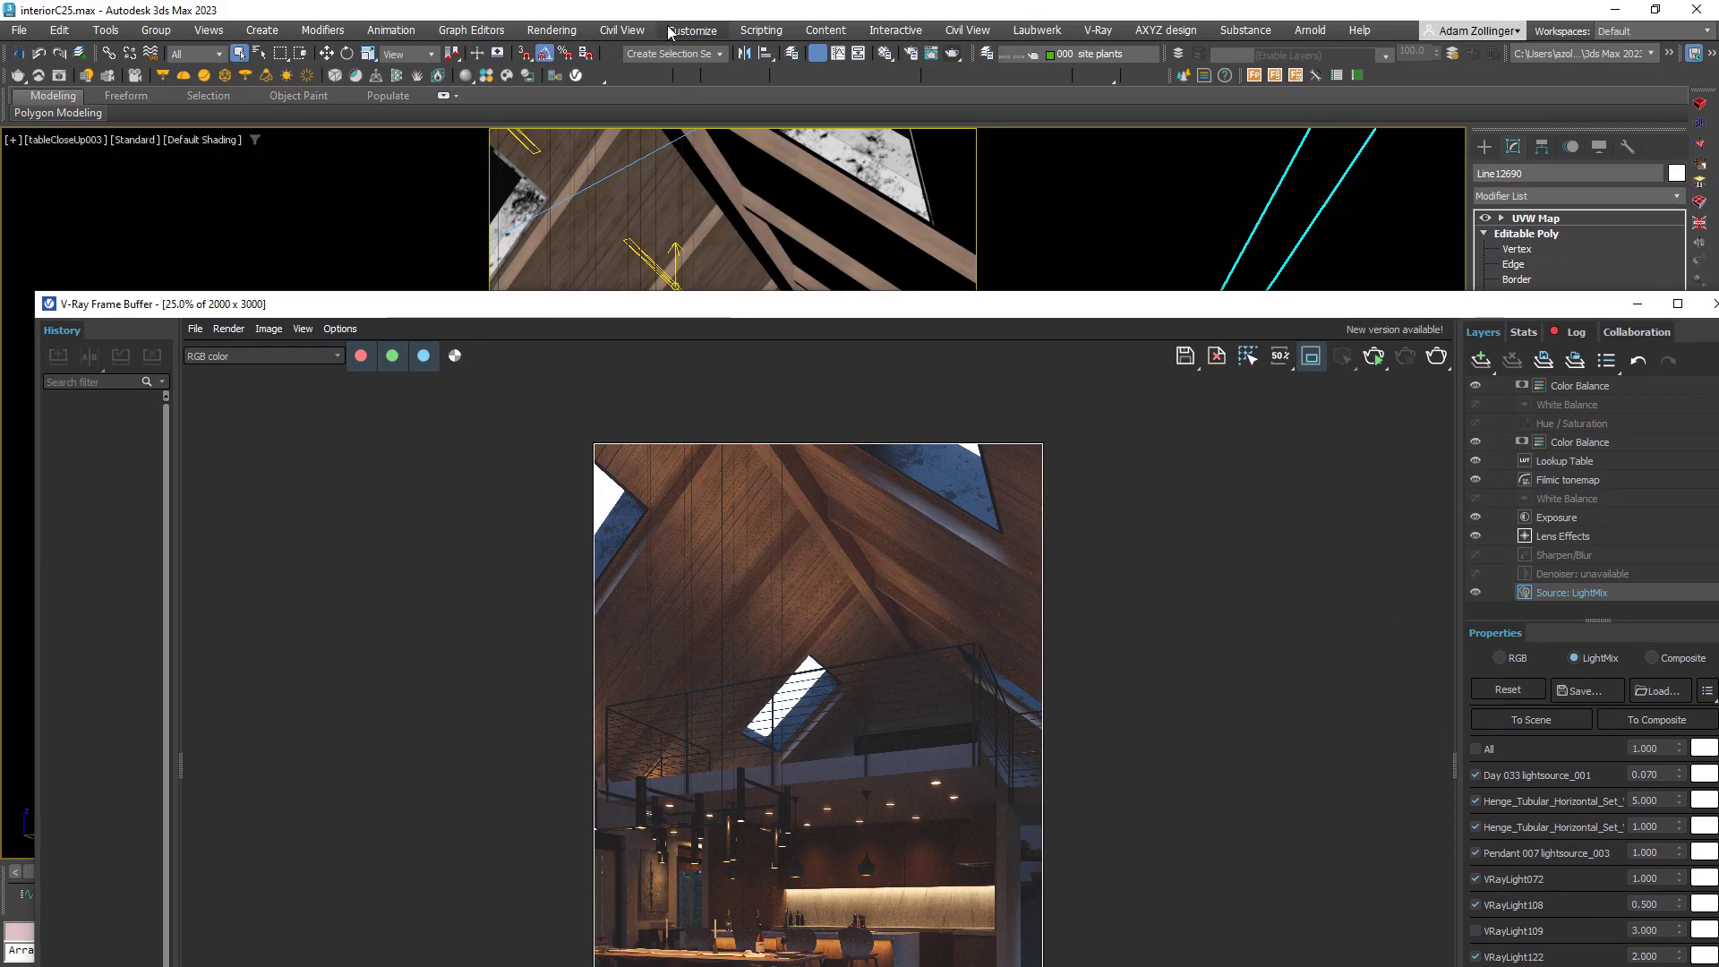
pyautogui.click(570, 37)
pyautogui.click(591, 281)
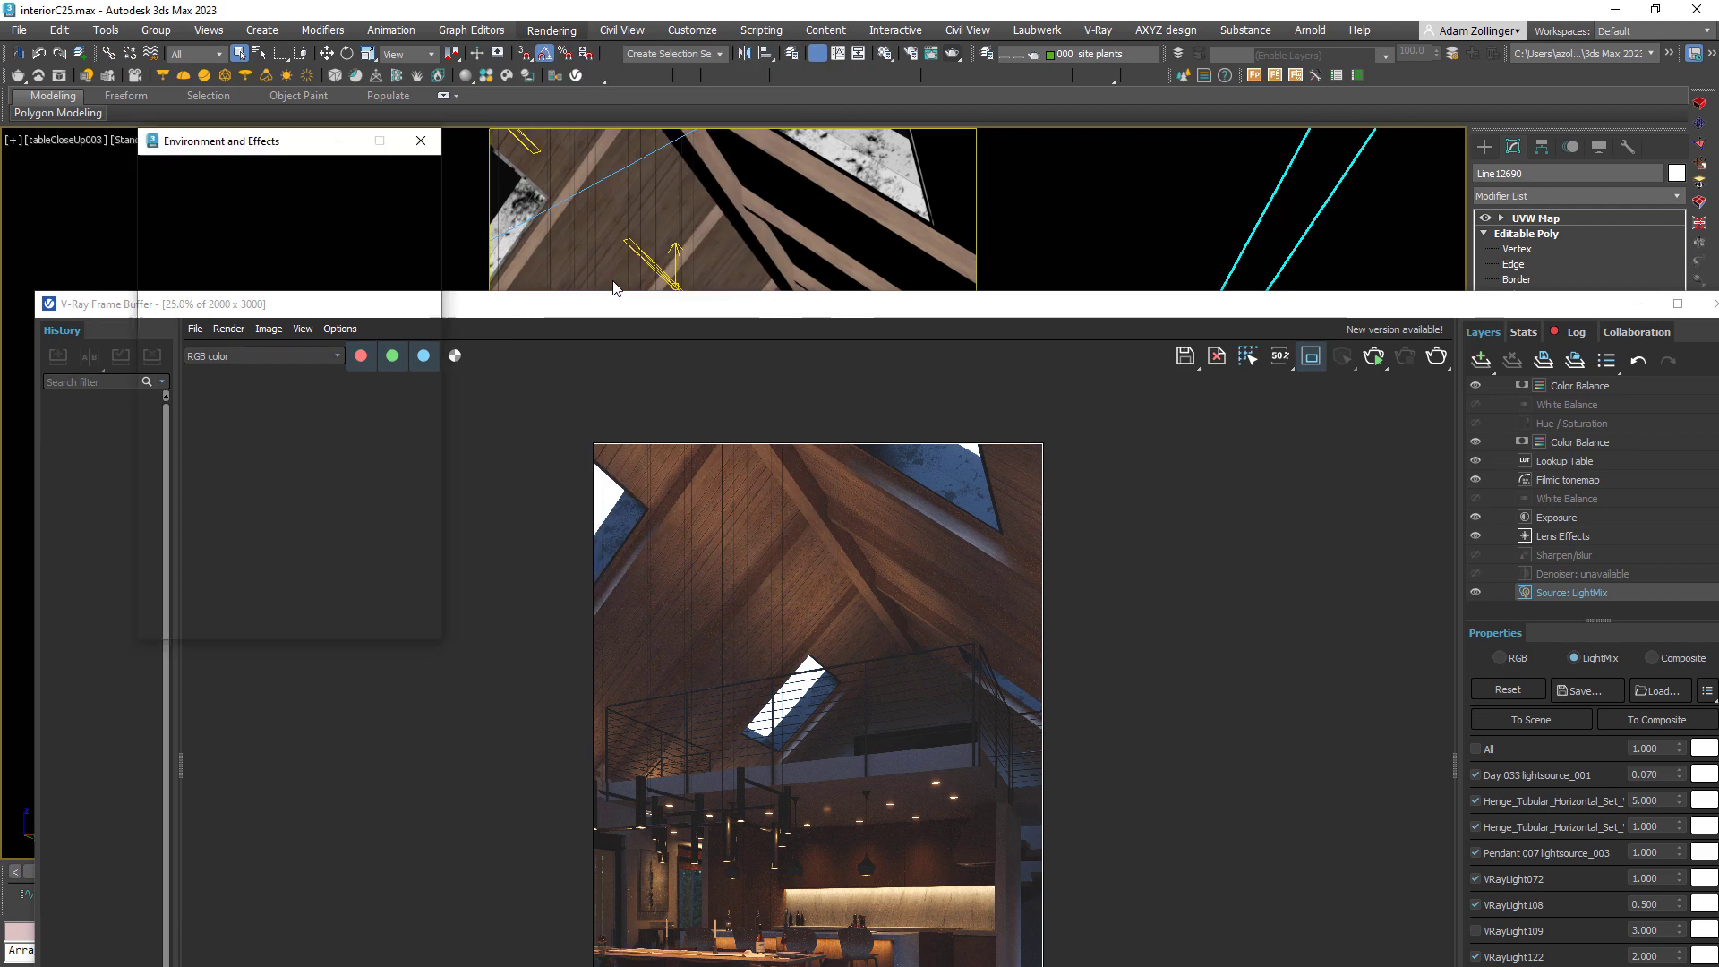
pyautogui.click(206, 532)
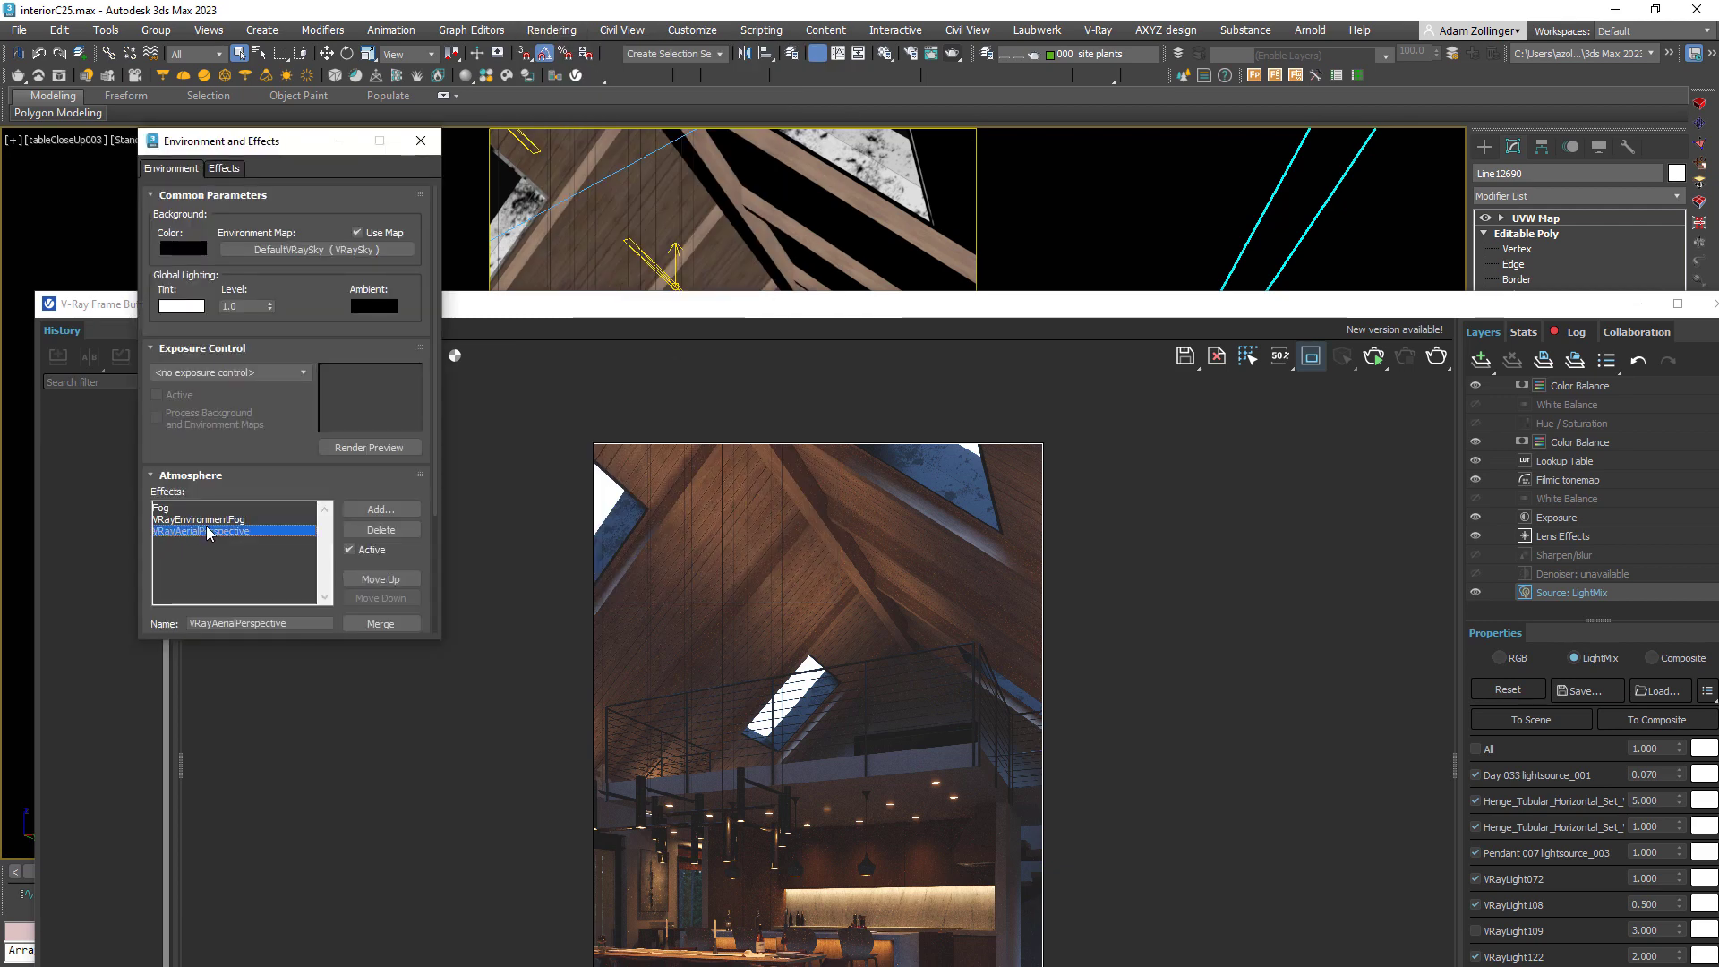
pyautogui.scroll(-4, 346, 470)
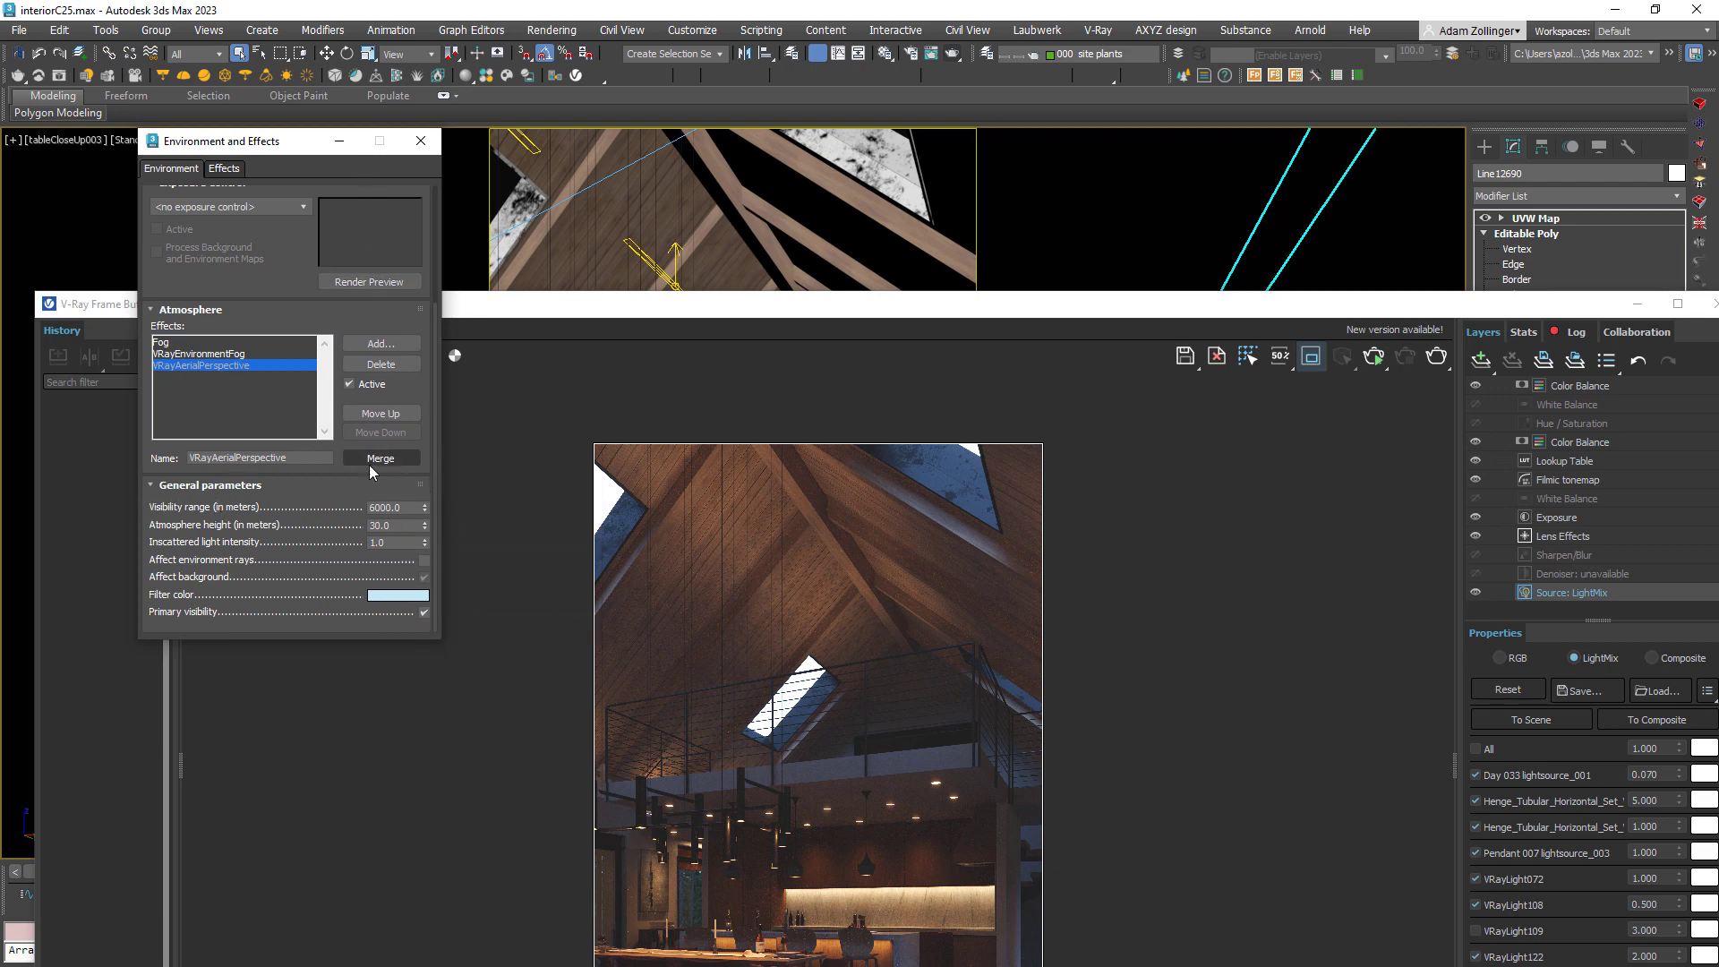
pyautogui.doubleClick(1209, 307)
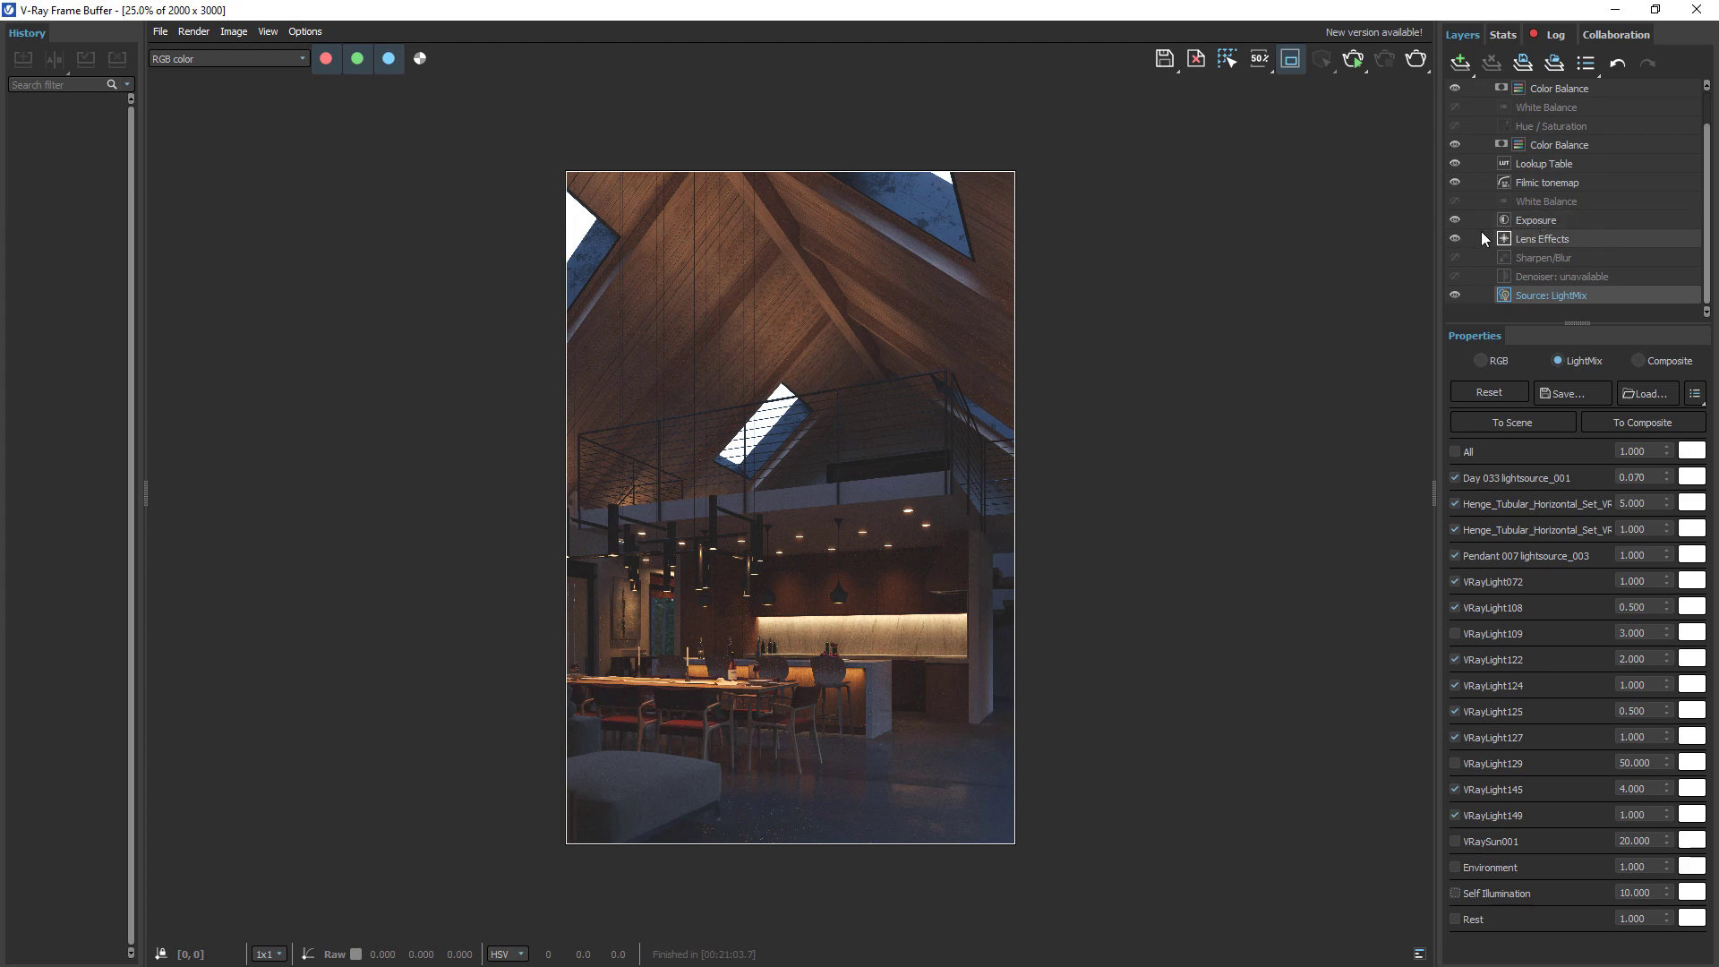
# - Raise the Exposure layer's exposure and set Day 033 lightsource_001 to 1, then 0.020
pyautogui.click(1520, 223)
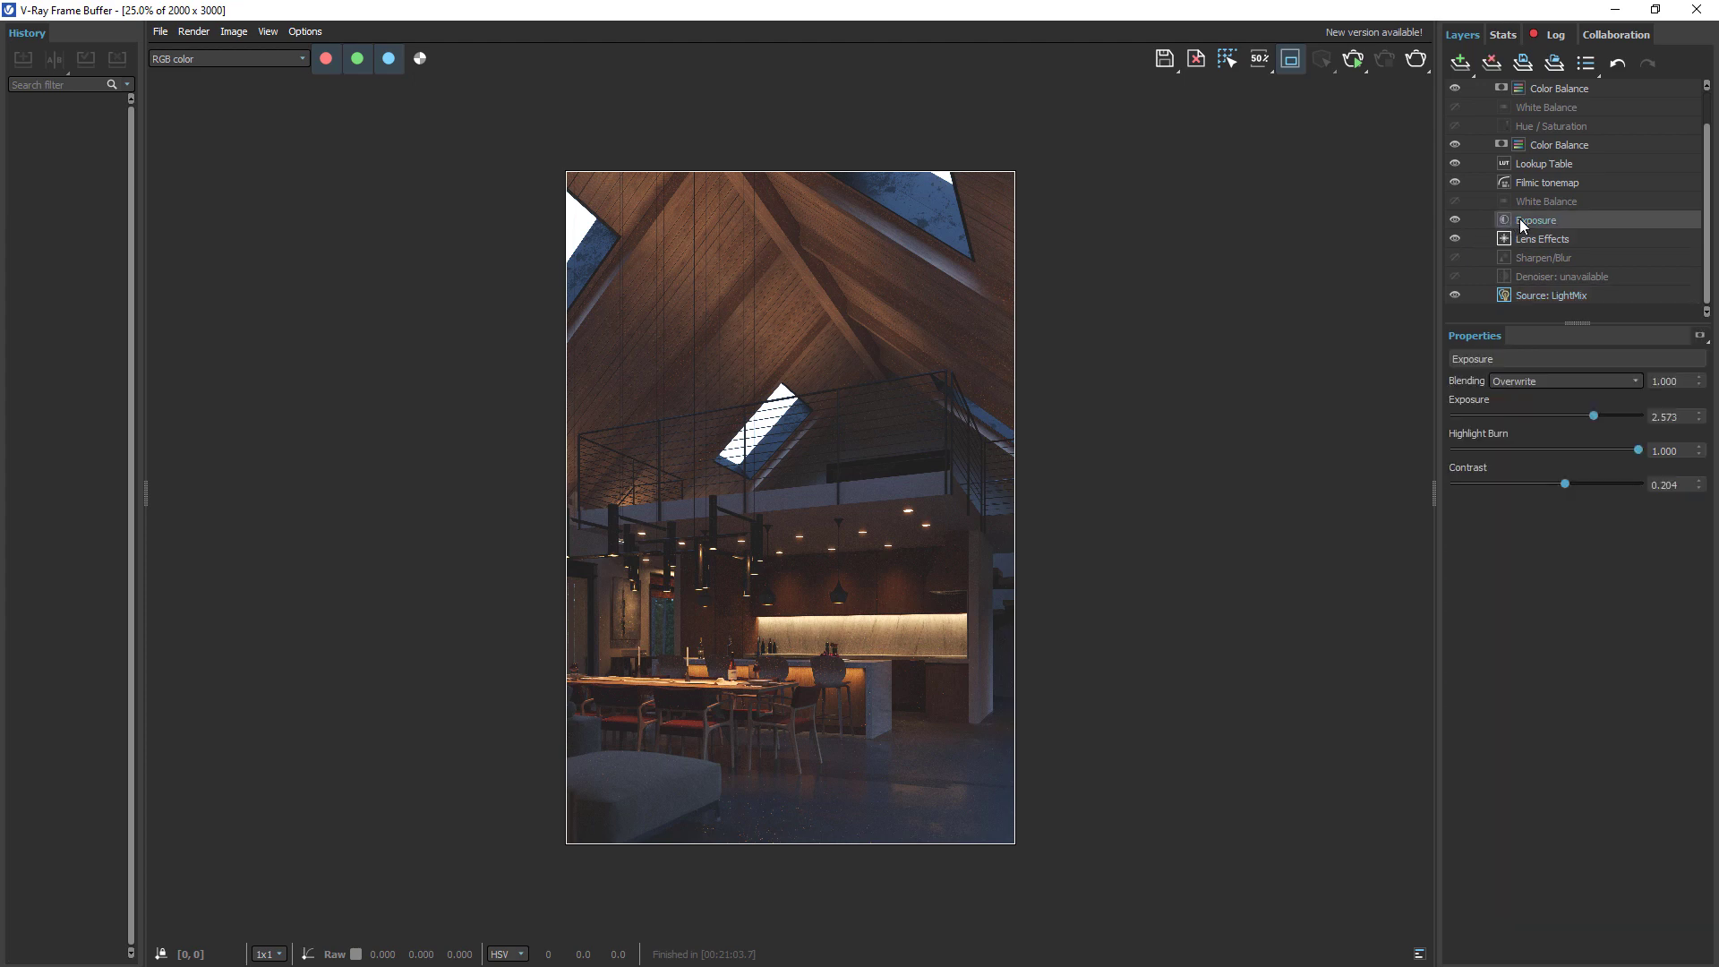
pyautogui.moveTo(1592, 412)
pyautogui.mouseDown()
pyautogui.moveTo(1567, 409)
pyautogui.moveTo(1620, 394)
pyautogui.moveTo(1534, 448)
pyautogui.moveTo(1638, 449)
pyautogui.mouseUp()
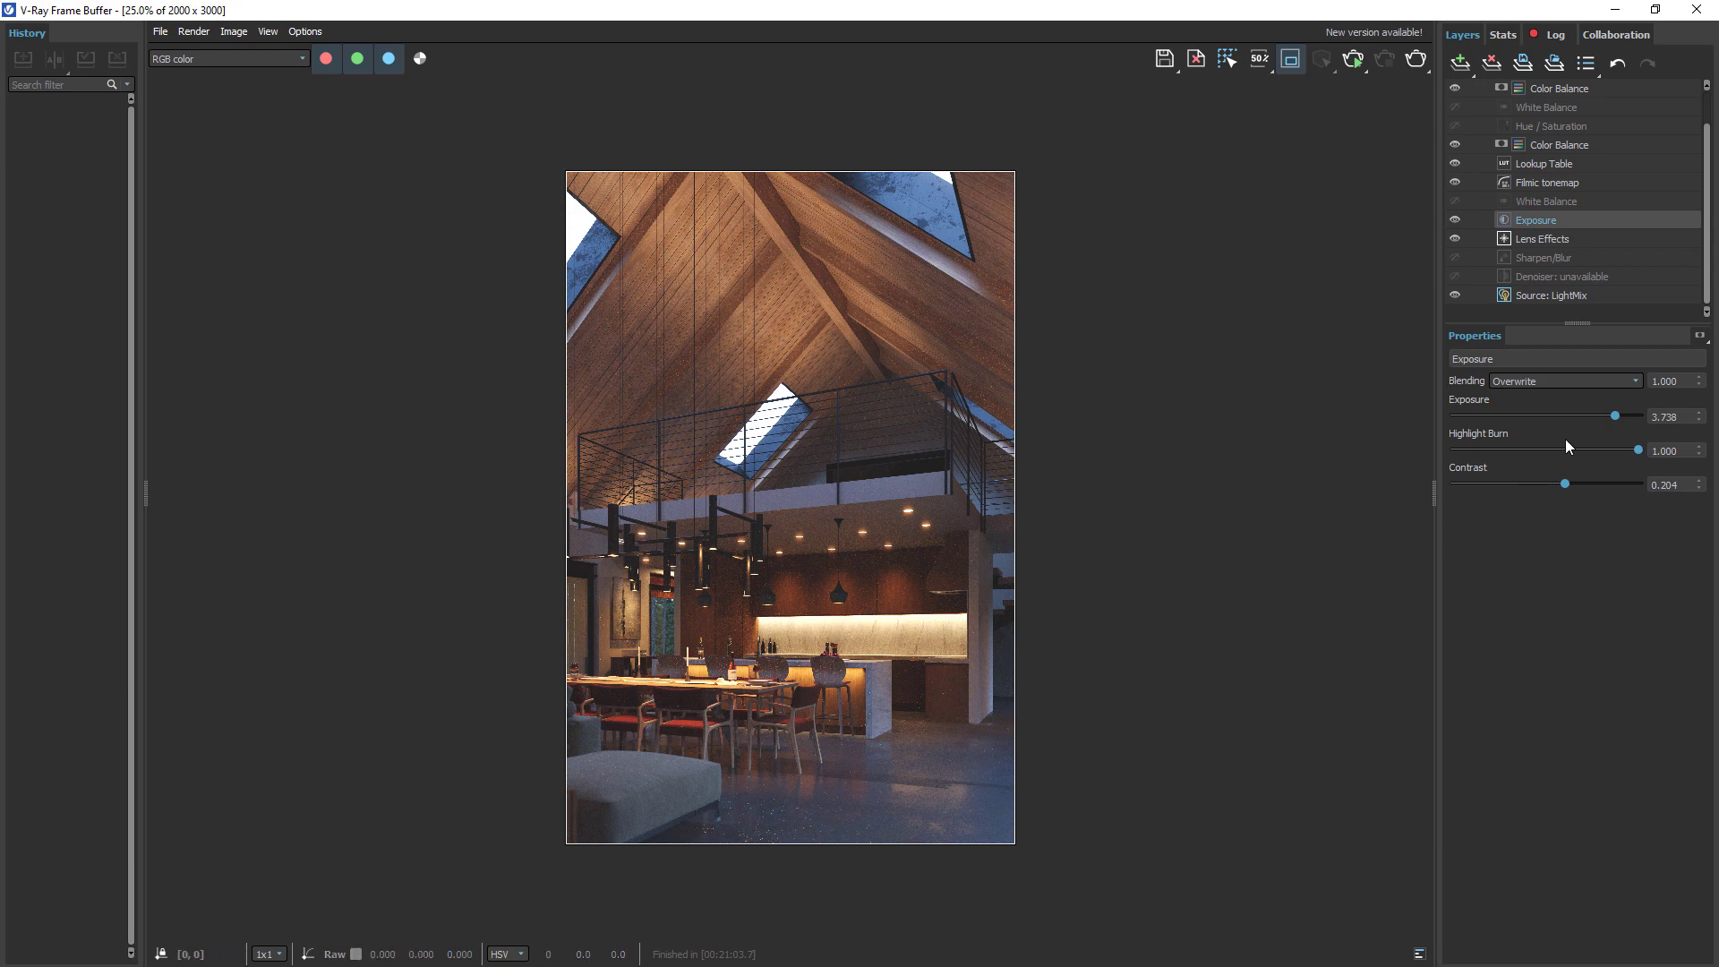
pyautogui.click(1567, 296)
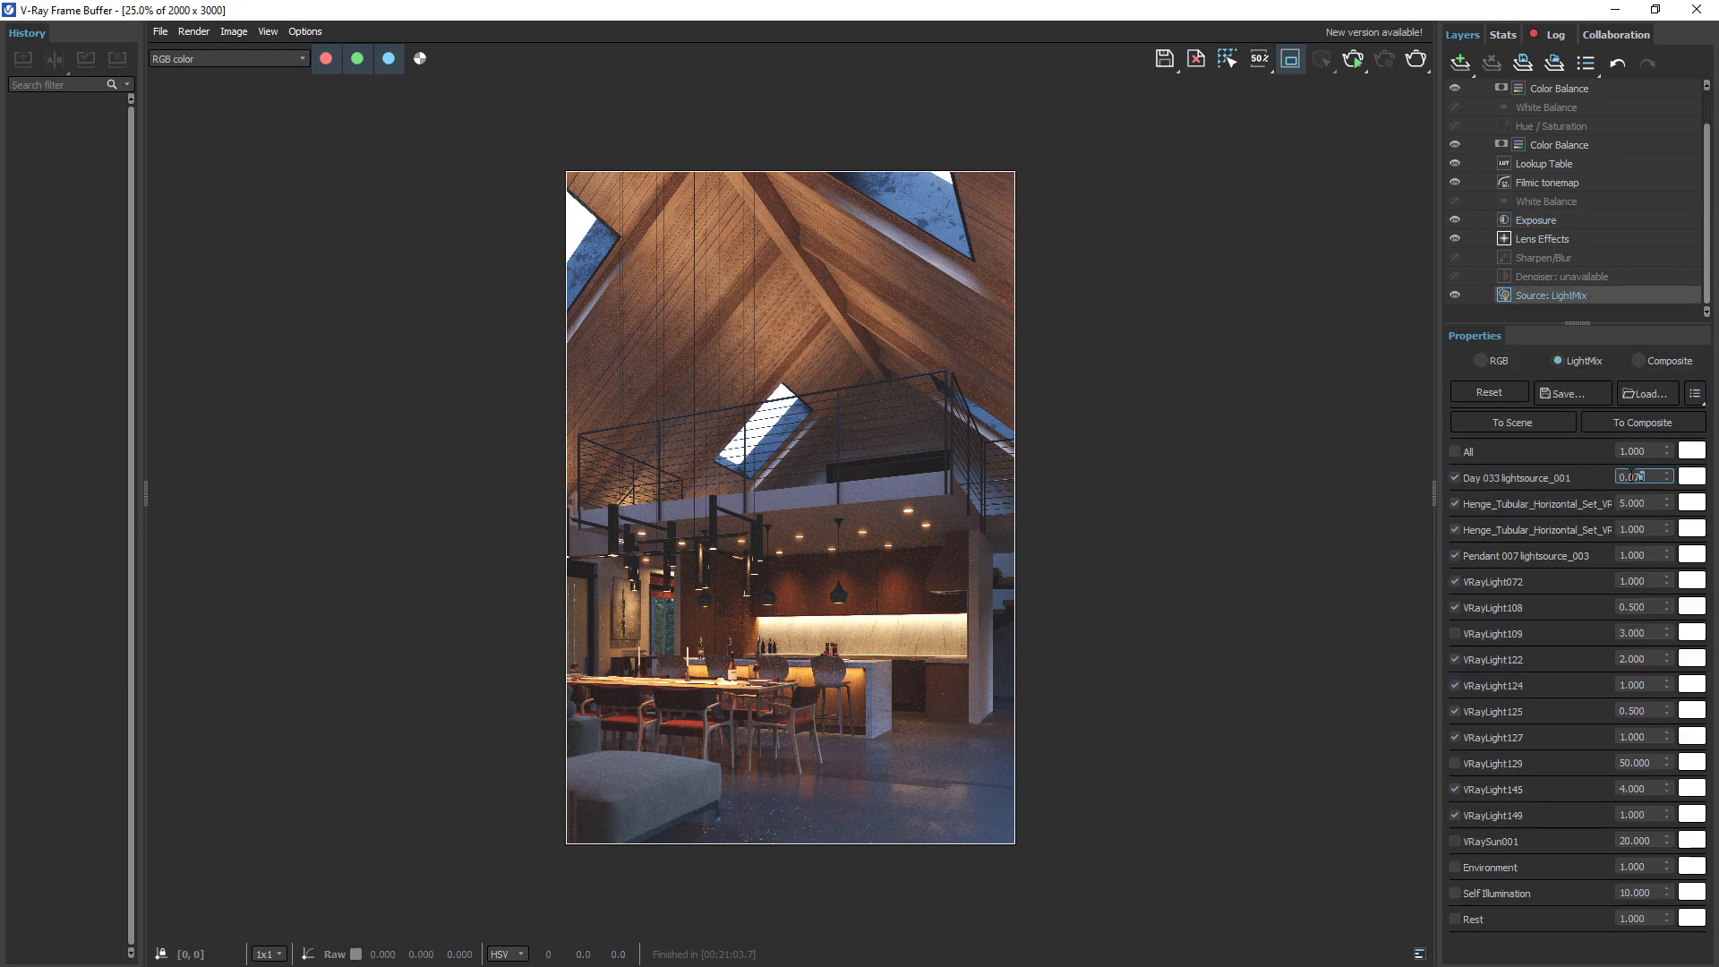
pyautogui.write('1')
pyautogui.press('Return')
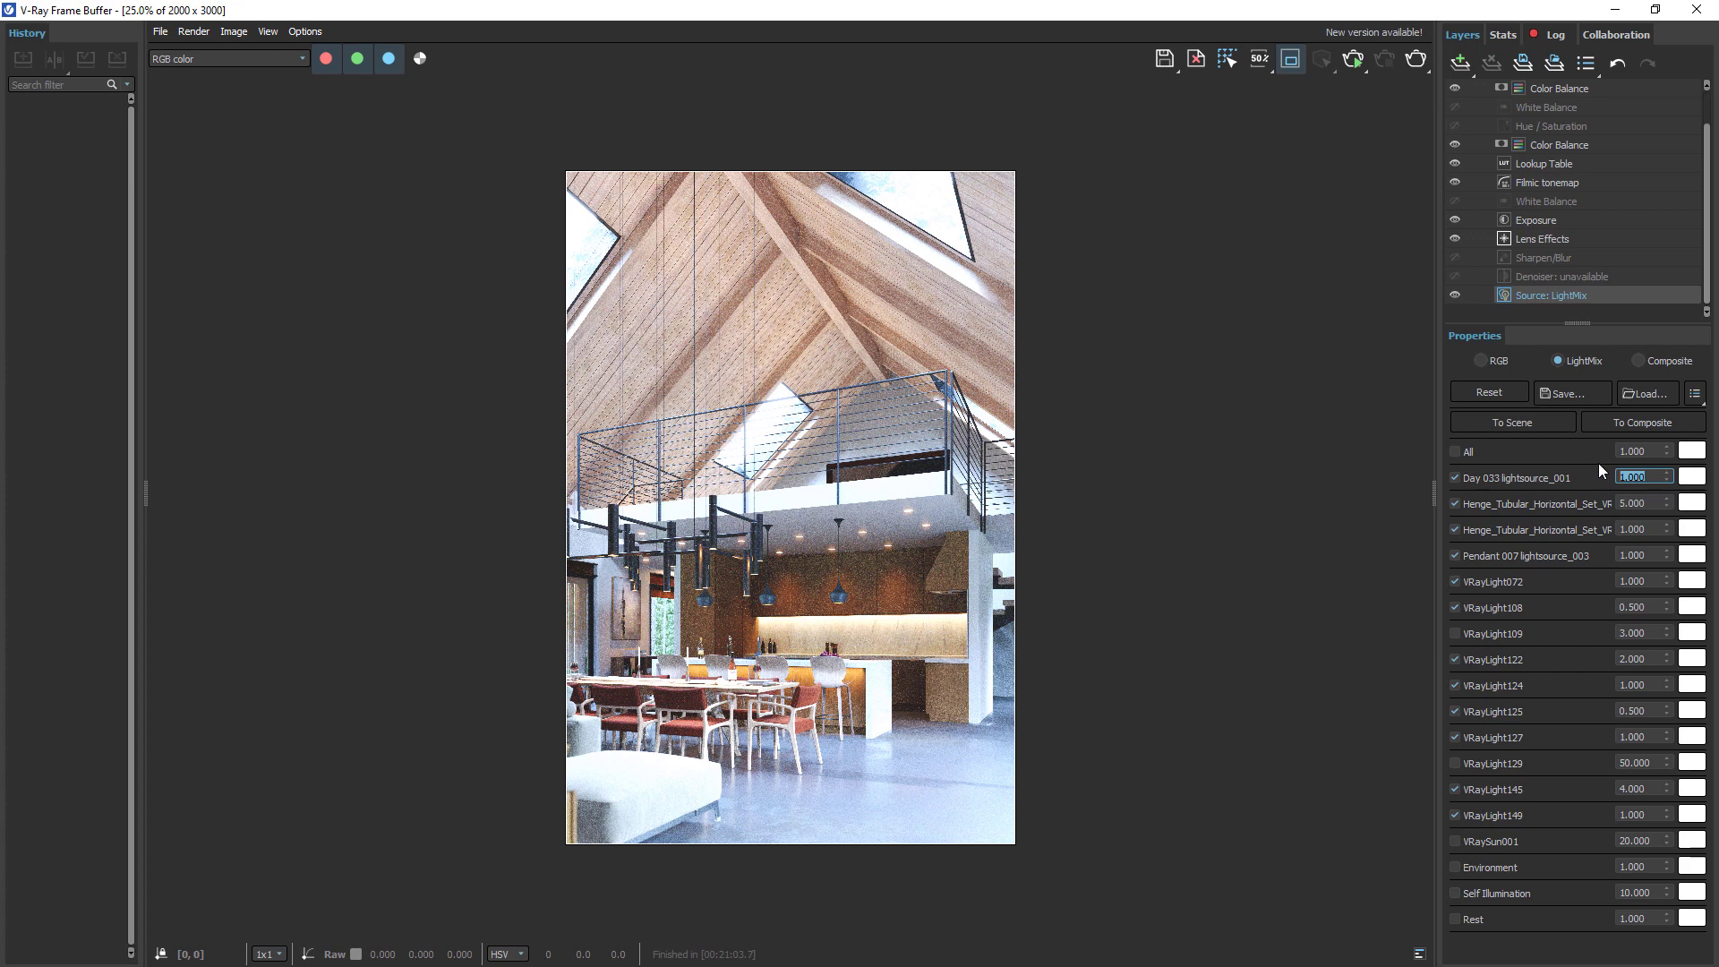
pyautogui.write('.02')
pyautogui.press('Return')
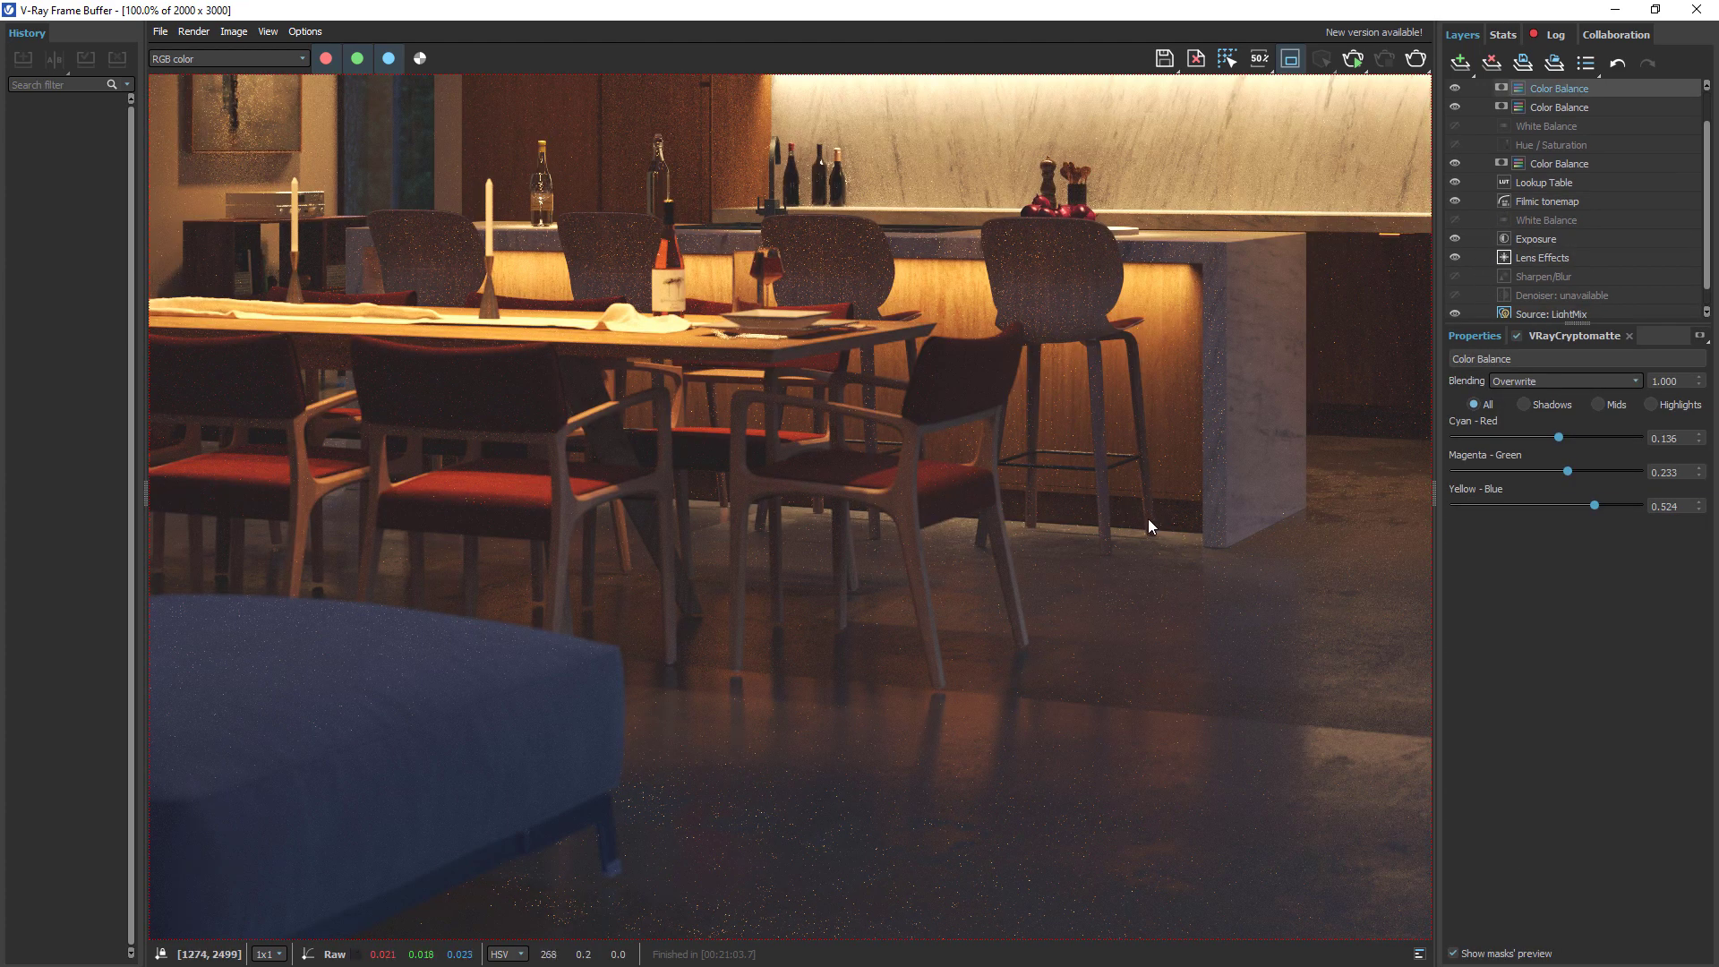
# - Remove the Cryptomatte mask from the top Color Balance layer and delete that layer
pyautogui.scroll(-2, 1147, 518)
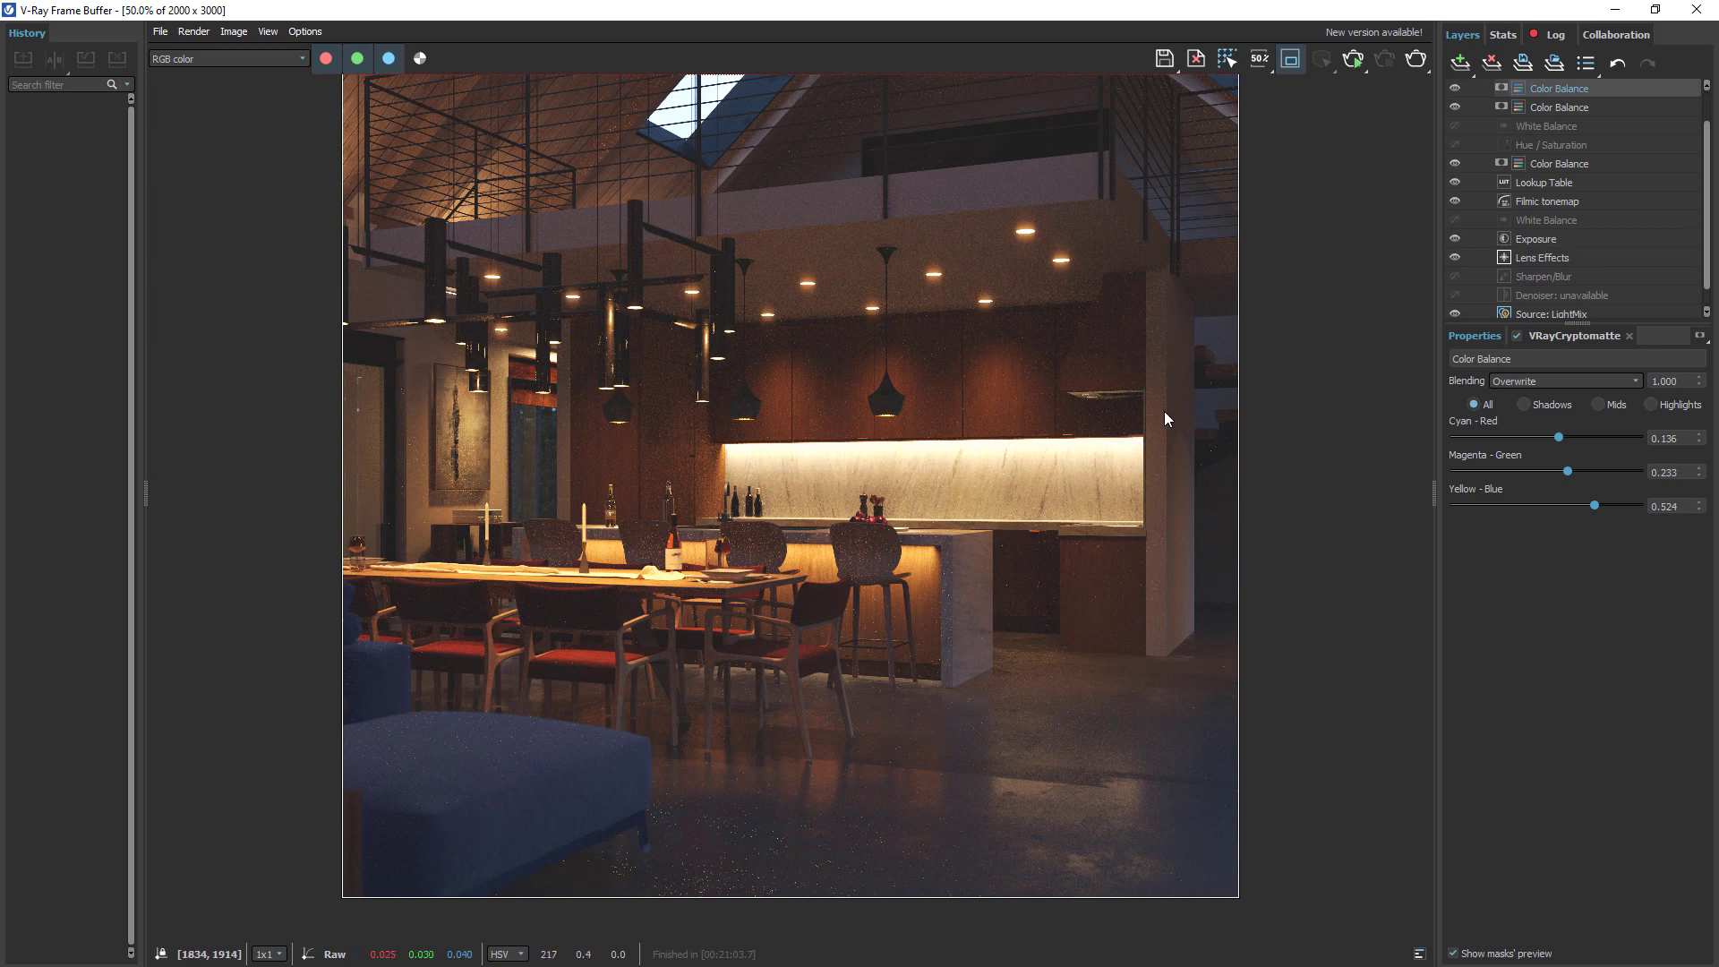
pyautogui.moveTo(1164, 411); pyautogui.dragTo(1136, 583, button='middle')
pyautogui.scroll(-1, 1137, 587)
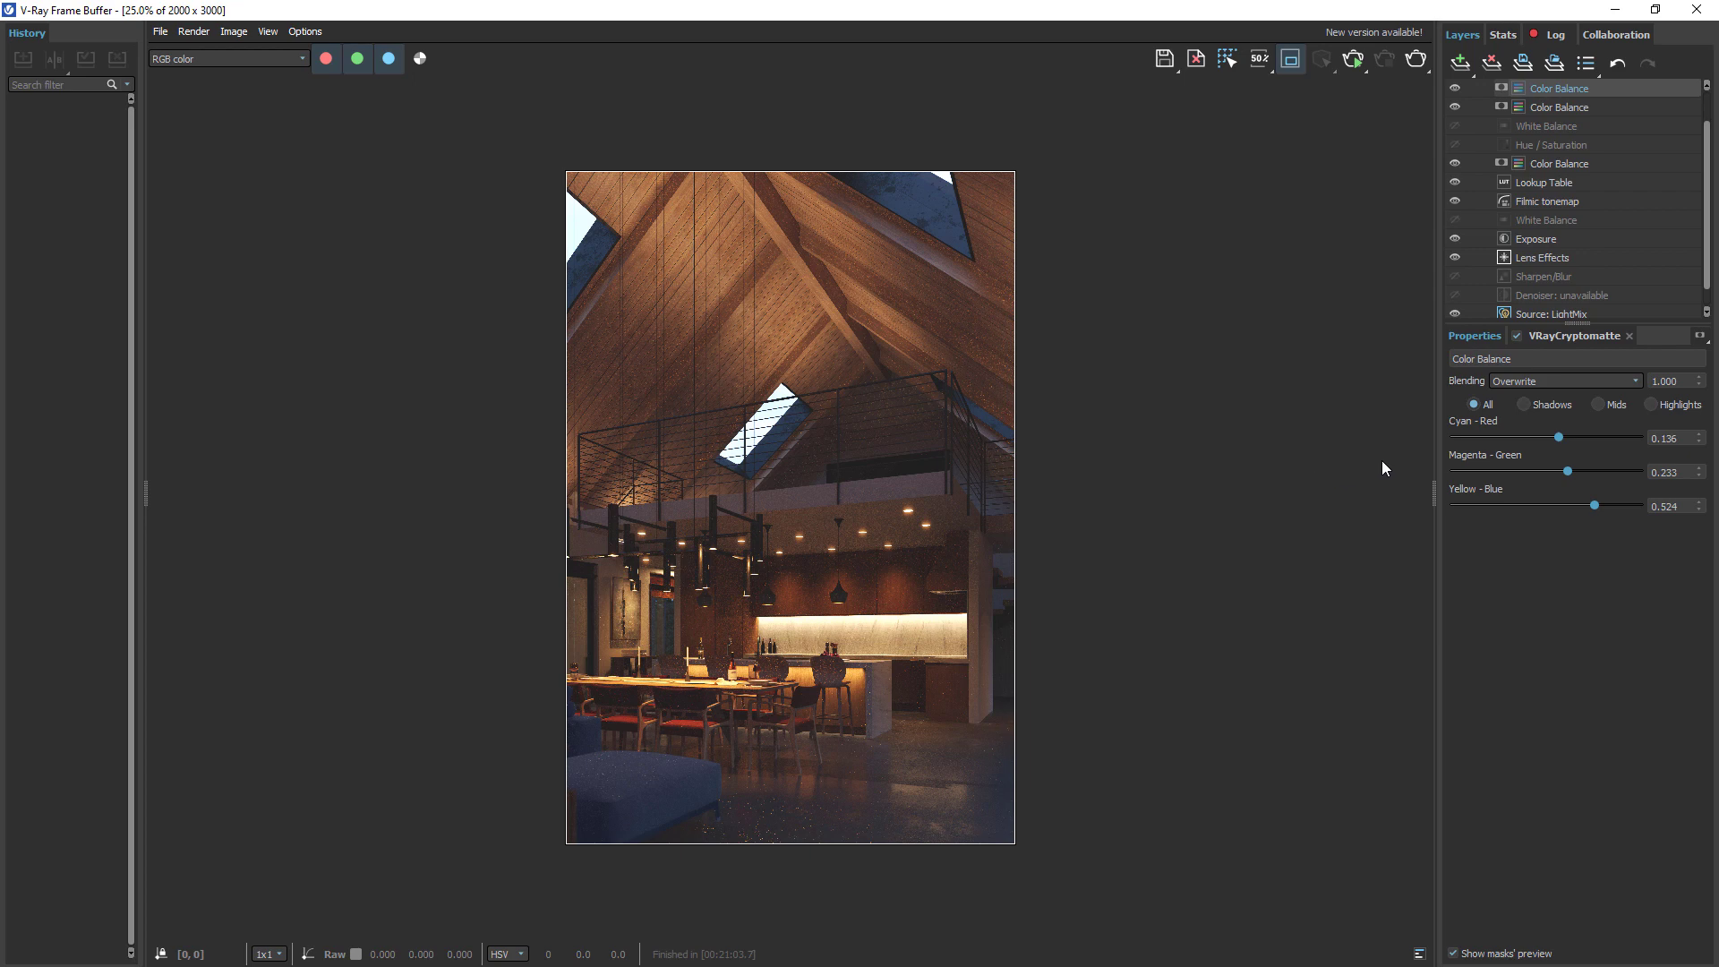
pyautogui.click(1629, 335)
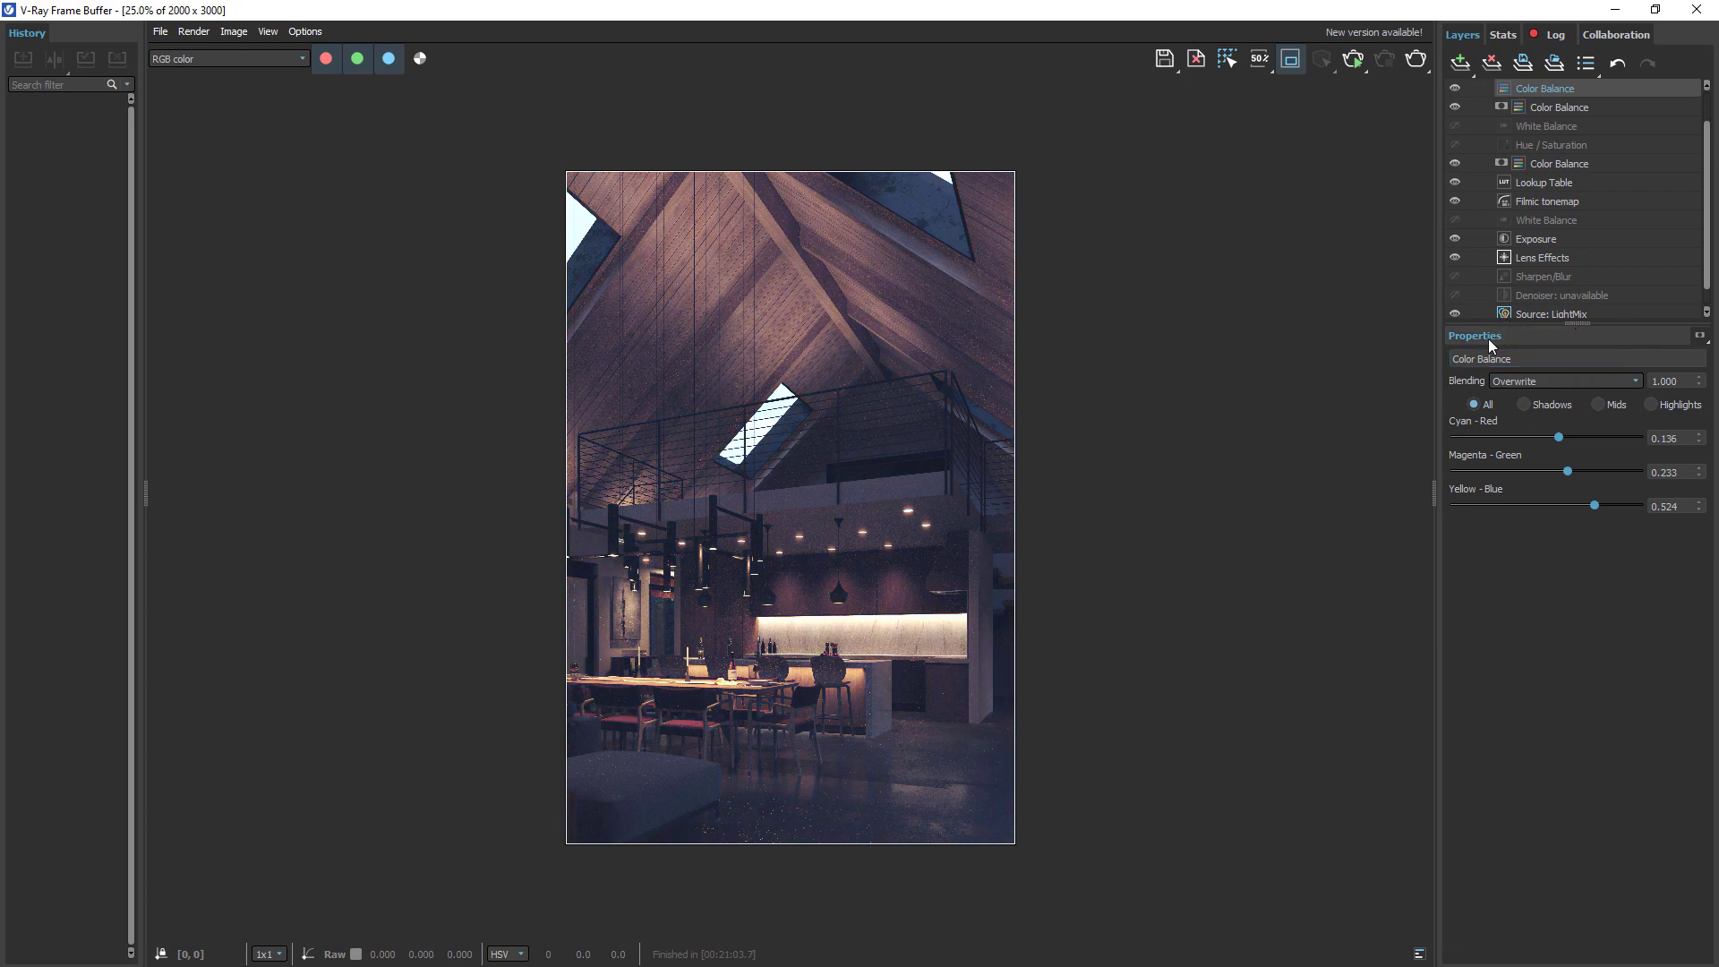
pyautogui.press('Delete')
# - Switch the frame buffer view to the Cryptomatte render channel
pyautogui.scroll(4, 812, 735)
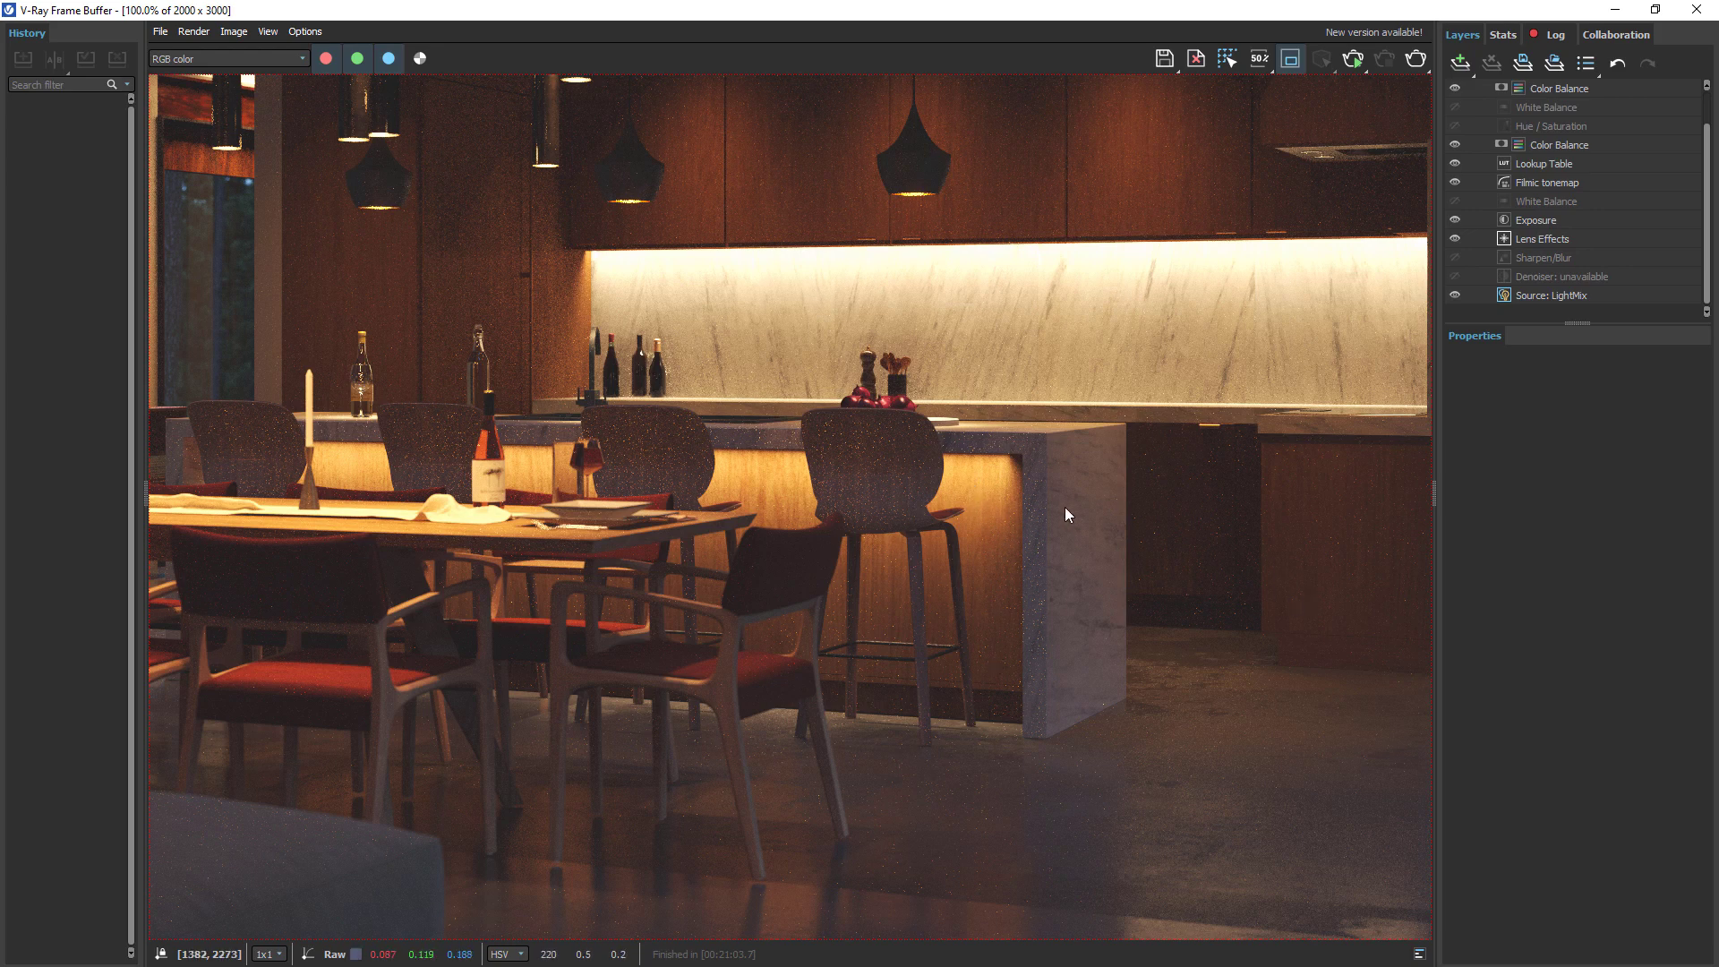
pyautogui.scroll(-2, 1065, 506)
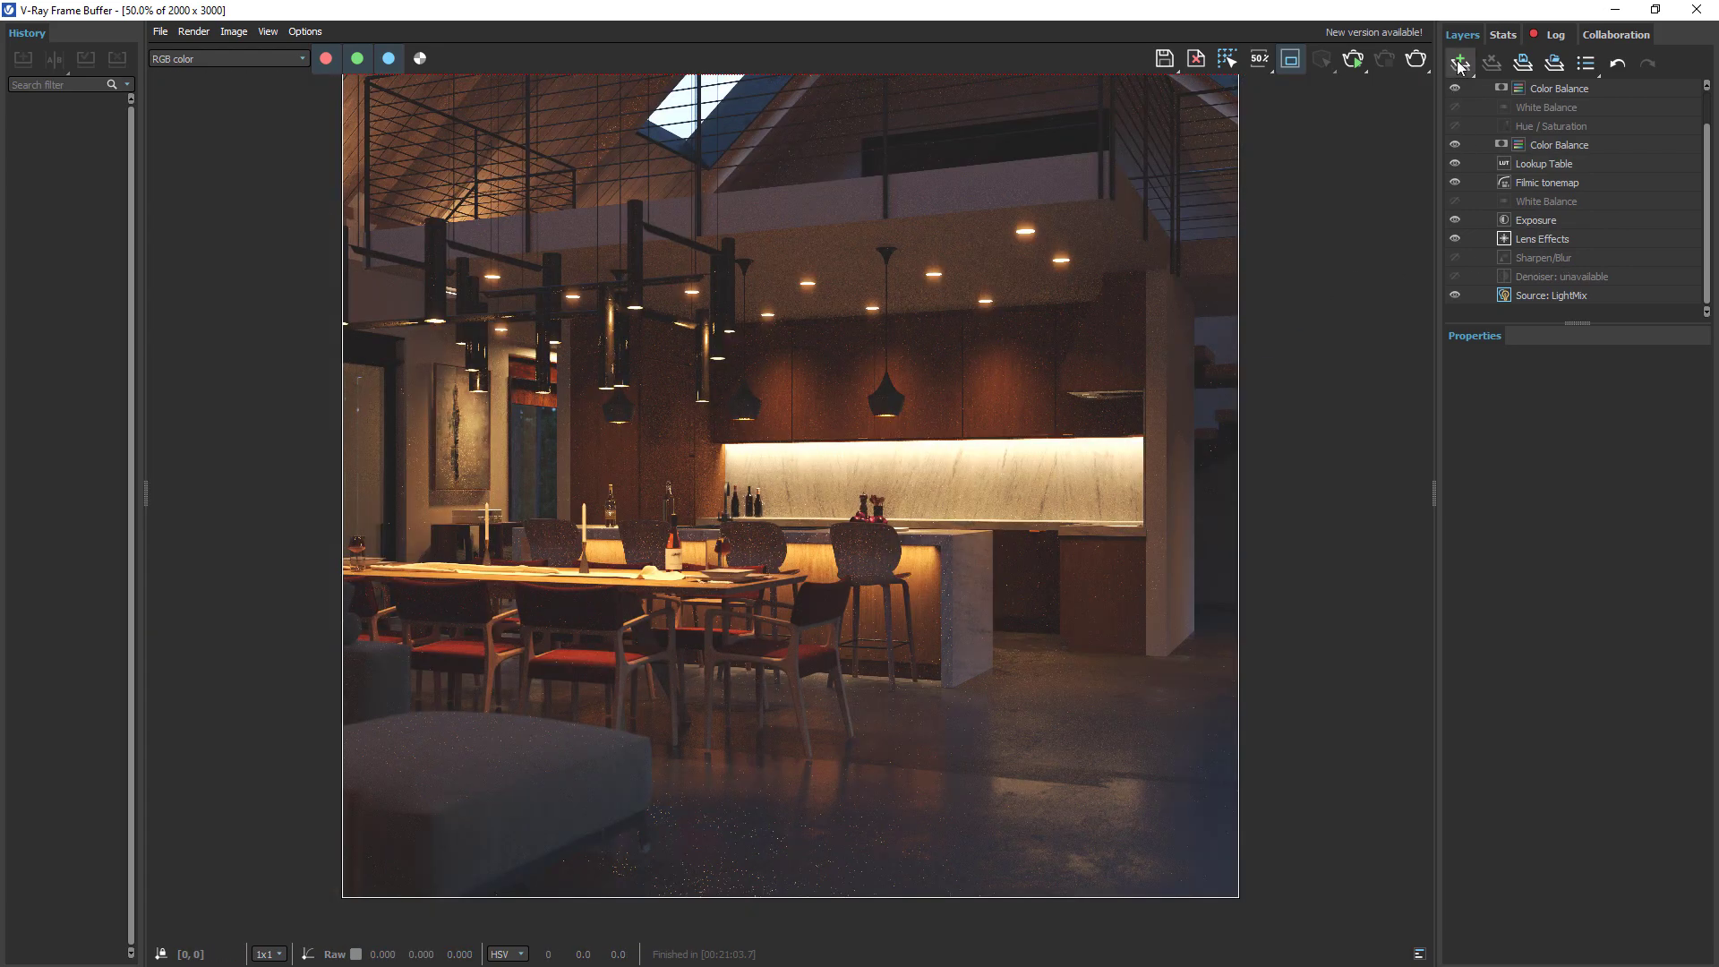
pyautogui.click(265, 56)
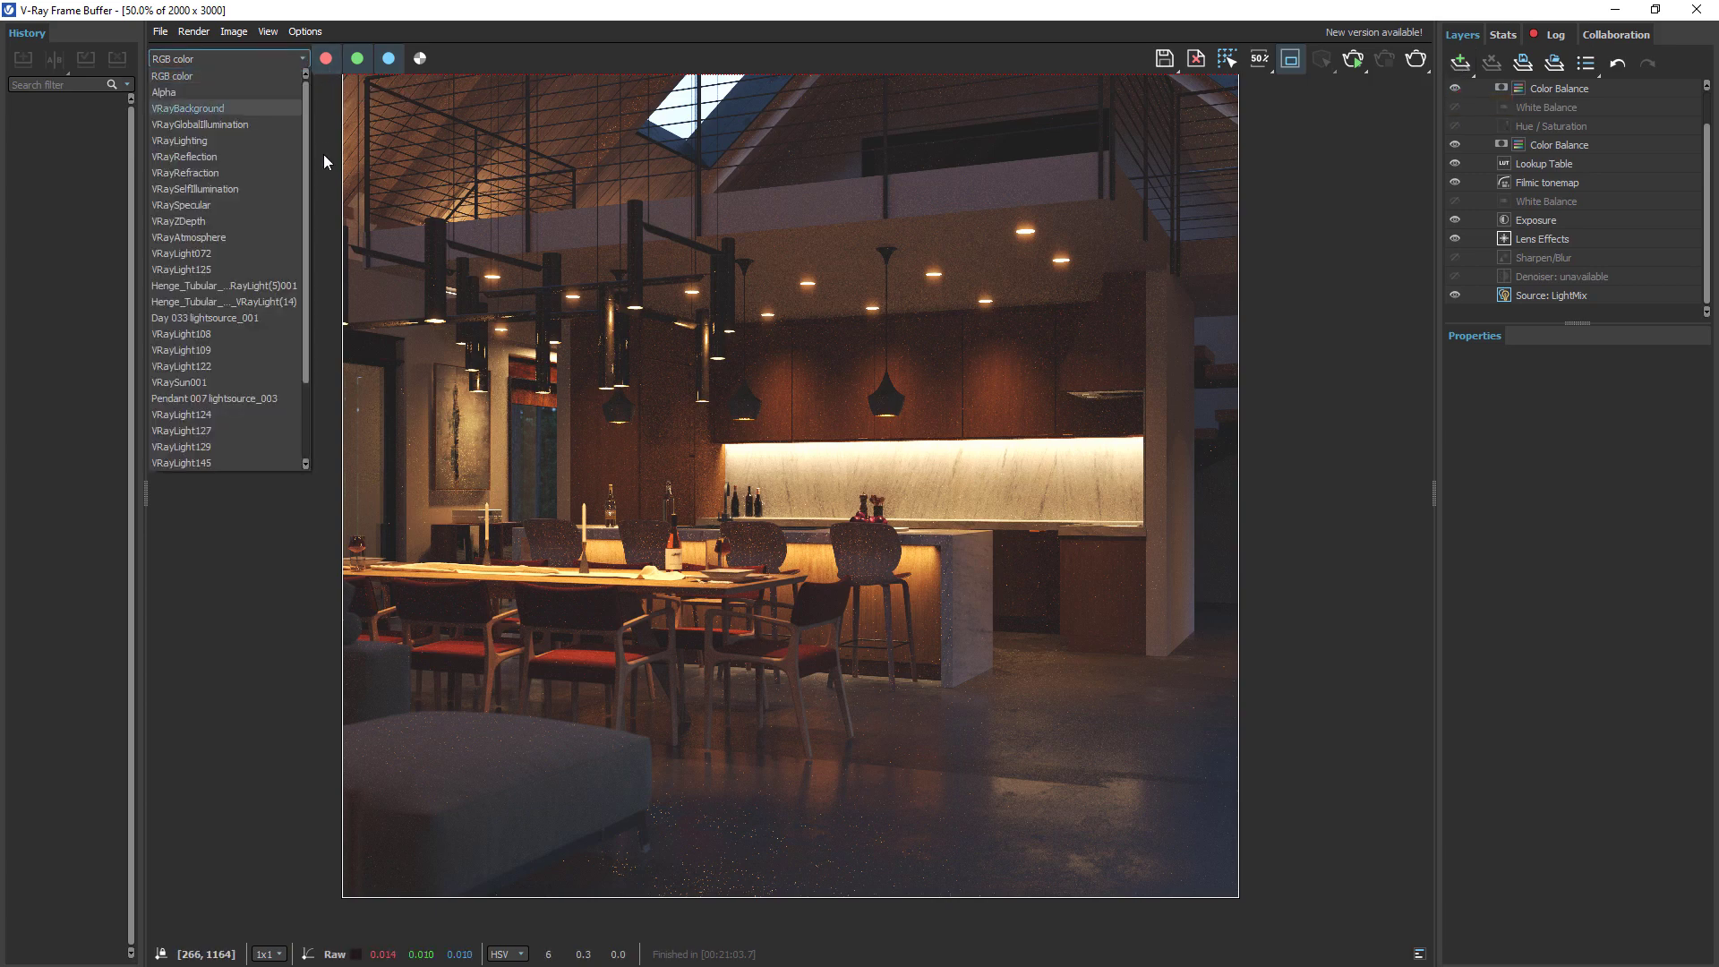
pyautogui.click(183, 431)
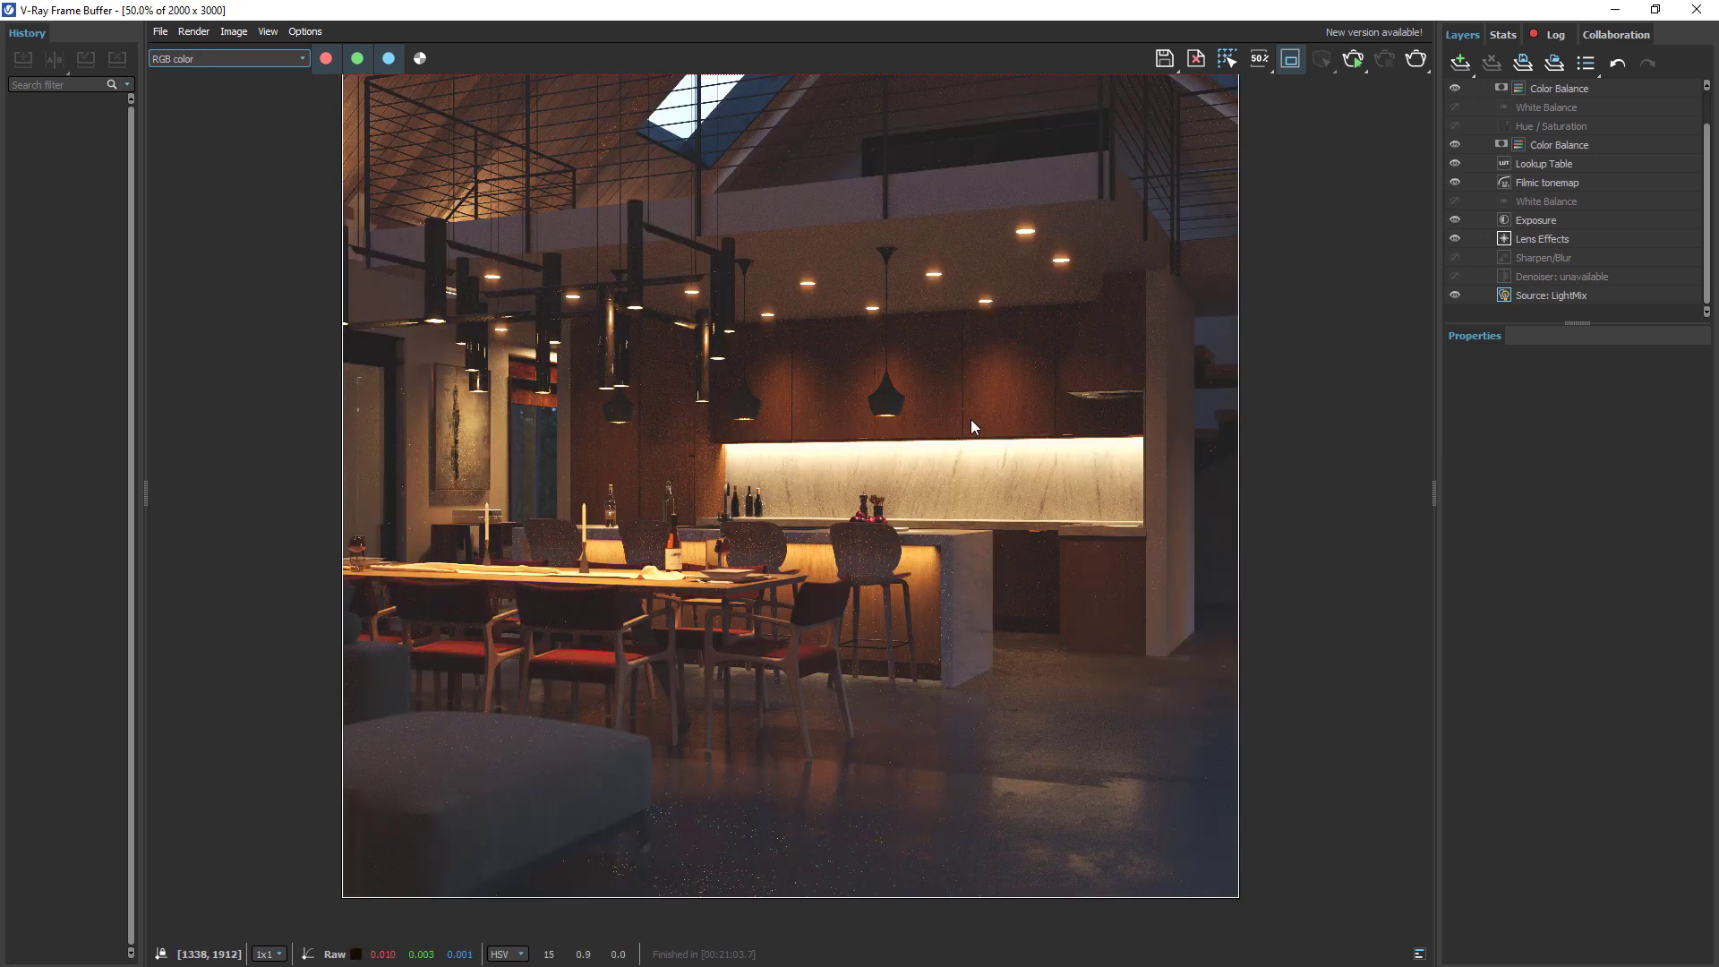
# - Add a Hue/Saturation layer and drag its saturation down to -0.165
pyautogui.click(1469, 65)
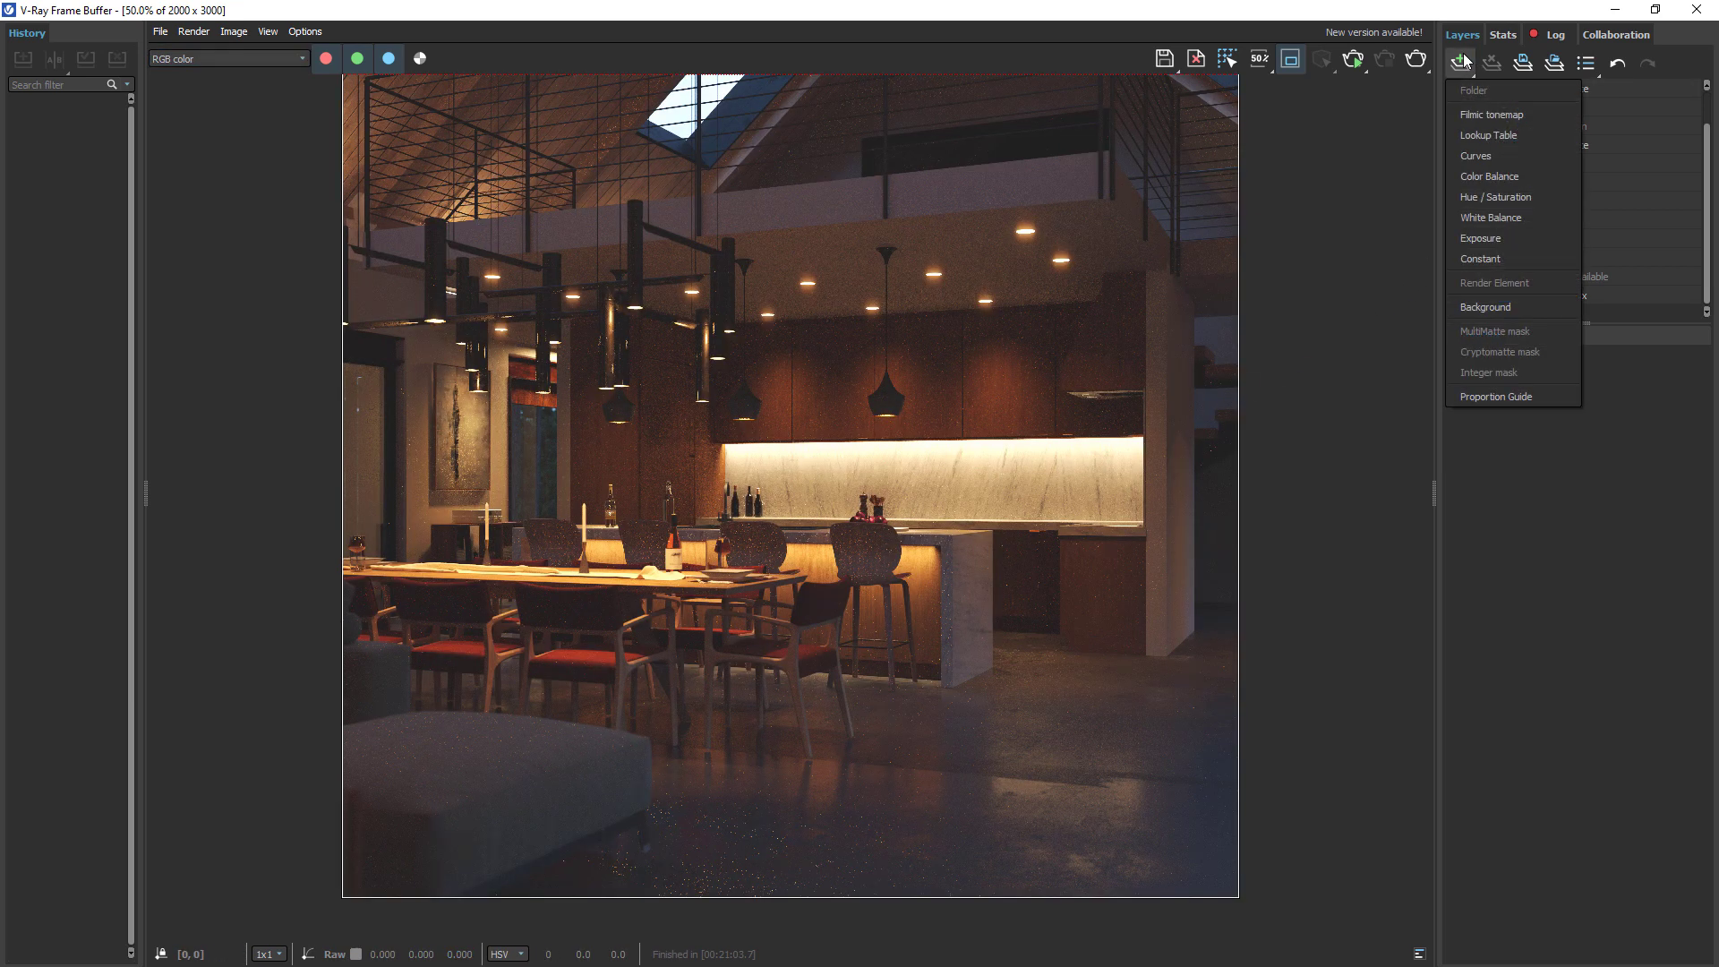
pyautogui.click(1501, 203)
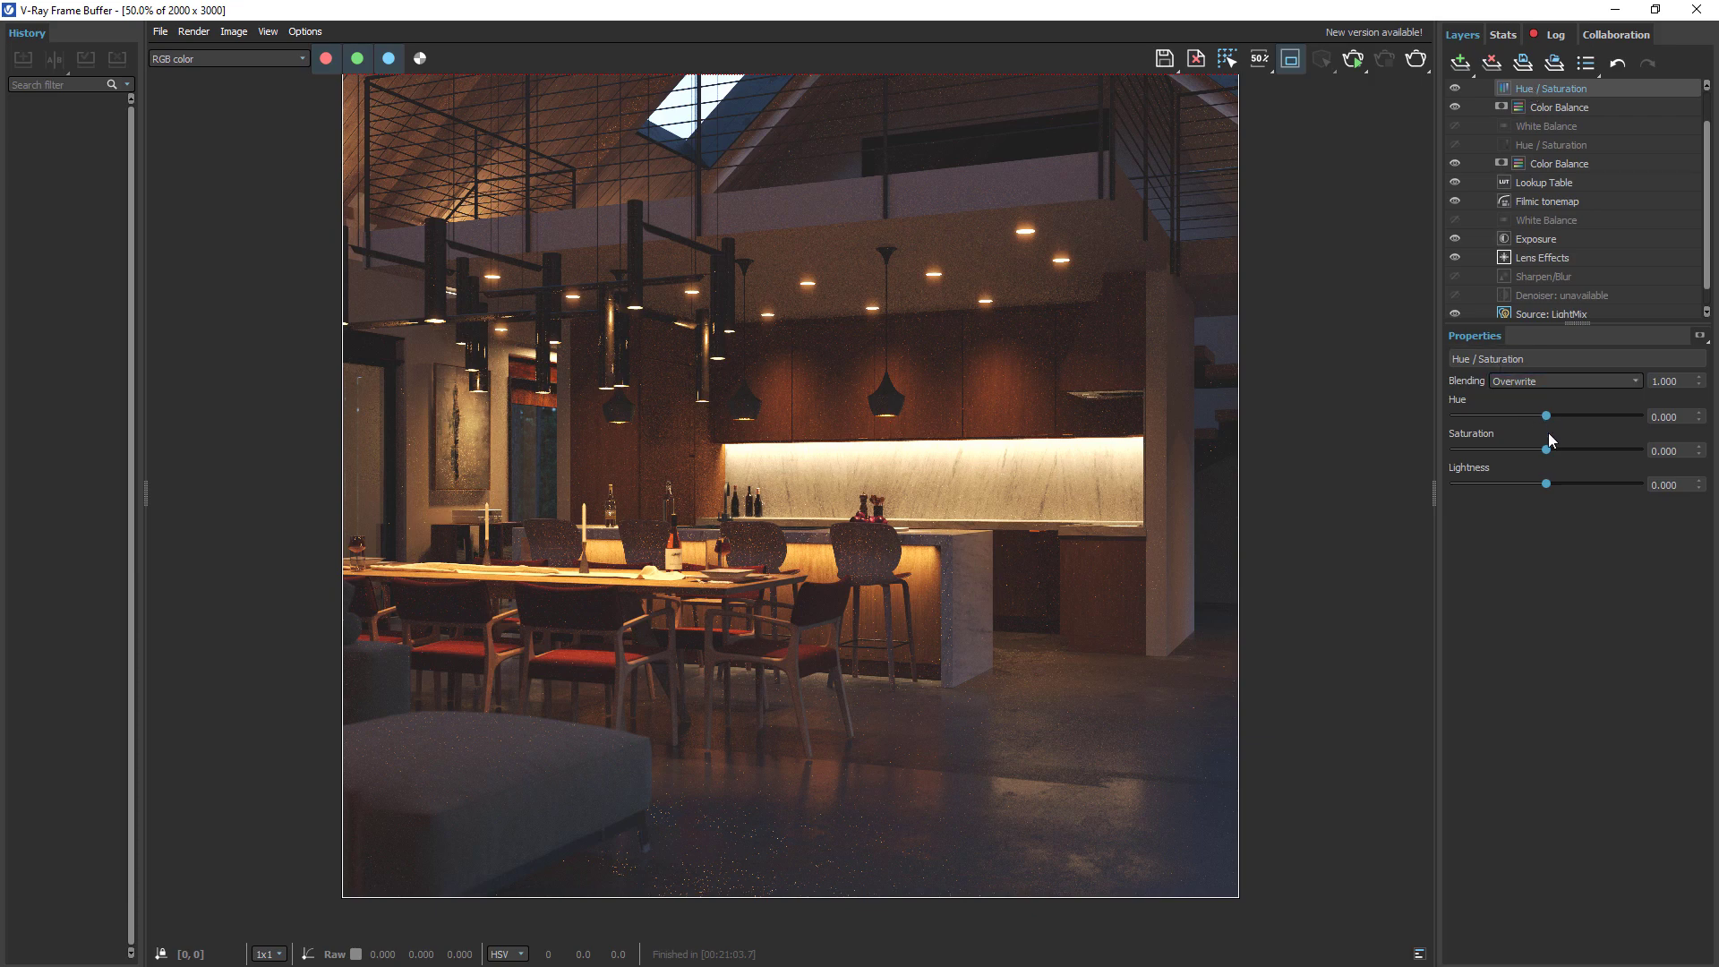
pyautogui.moveTo(1546, 449)
pyautogui.mouseDown()
pyautogui.moveTo(1447, 458)
pyautogui.moveTo(1617, 450)
pyautogui.moveTo(1529, 451)
pyautogui.mouseUp()
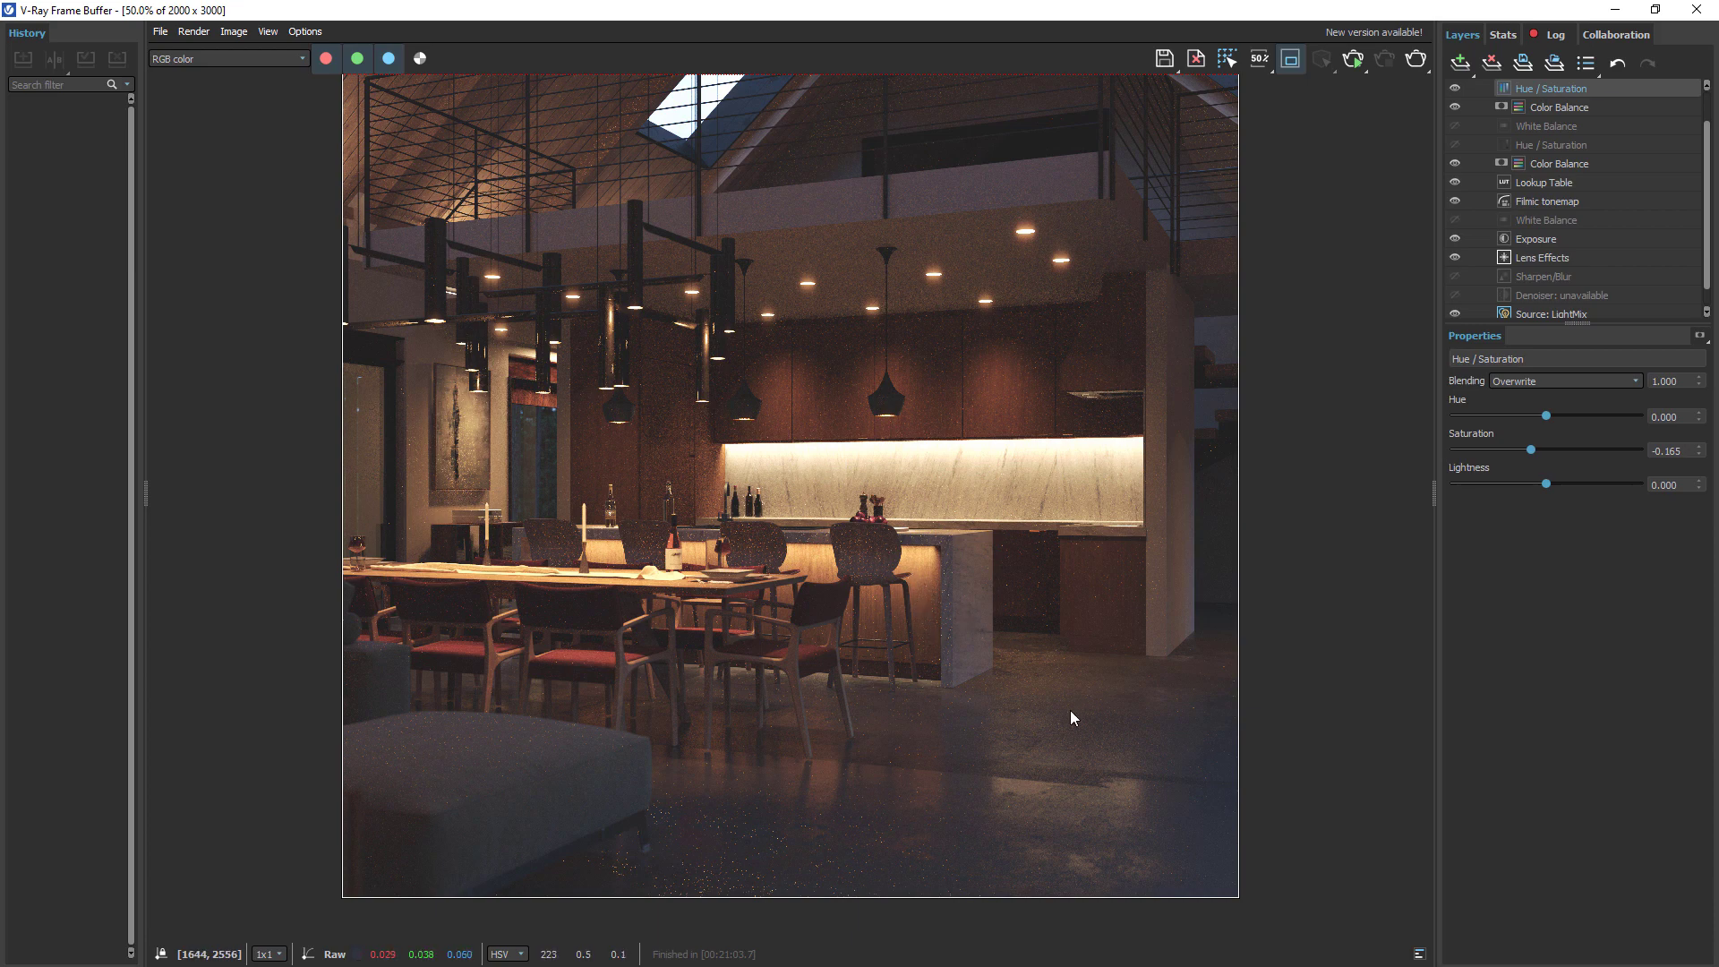
pyautogui.scroll(-2, 1043, 752)
pyautogui.scroll(2, 834, 526)
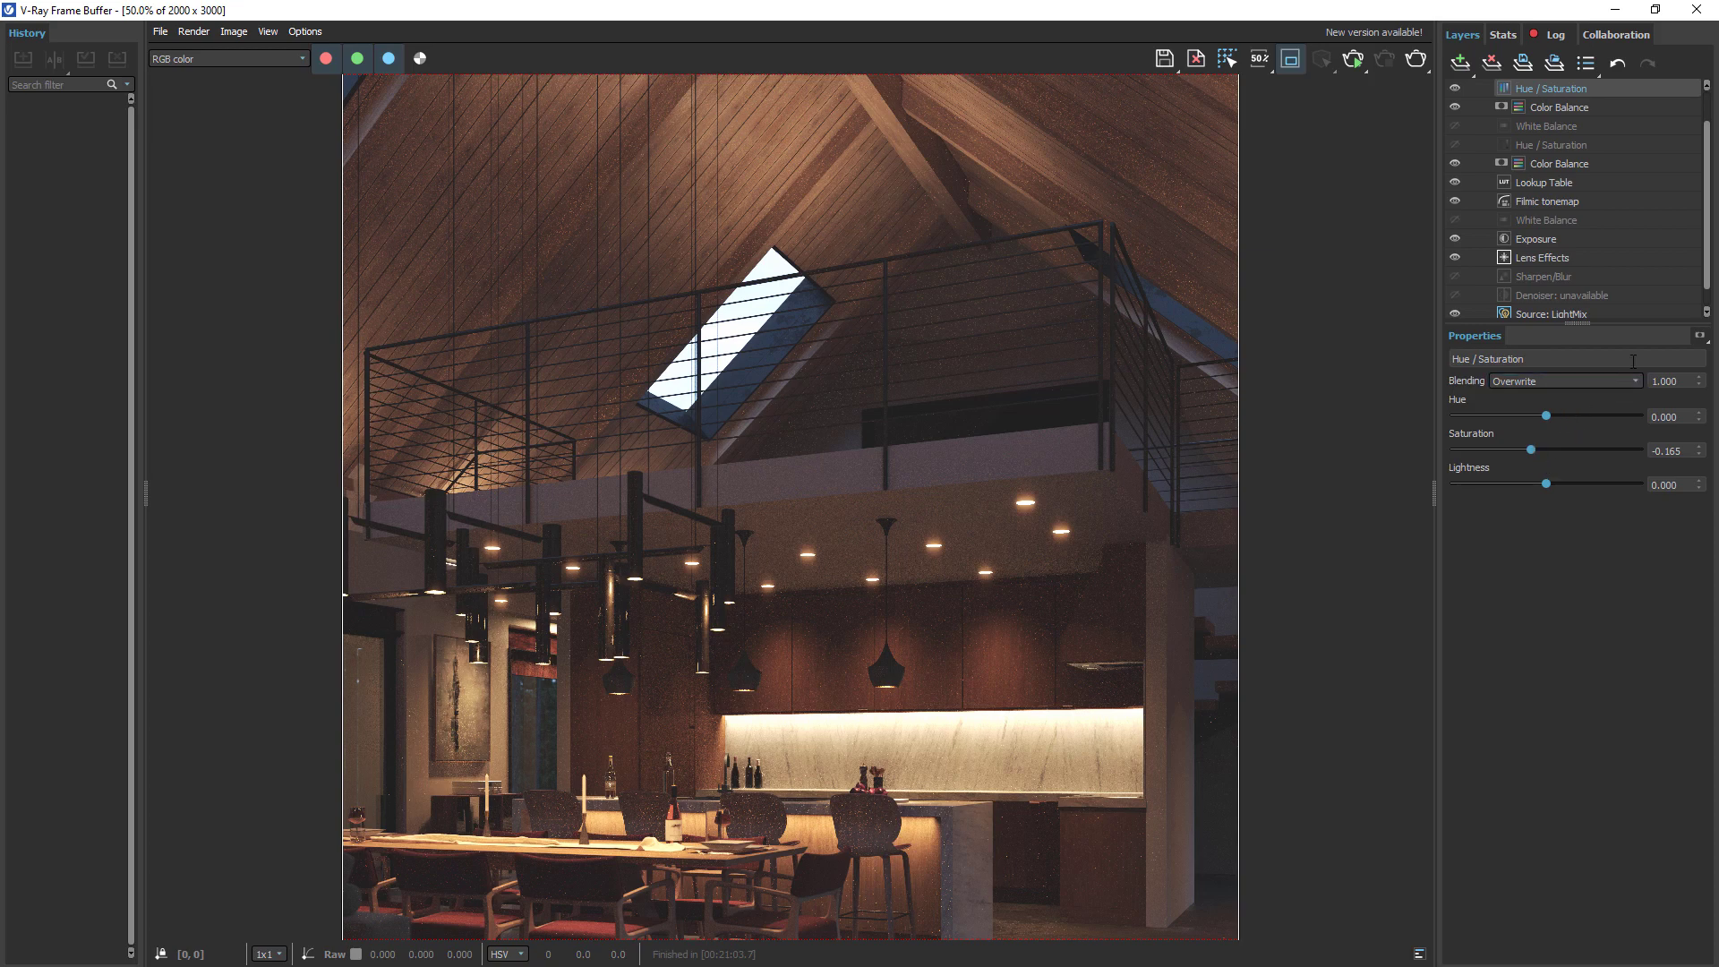
# - Mask the Hue/Saturation layer with a Cryptomatte mask picking Rectangle6373 from the render
pyautogui.click(1700, 337)
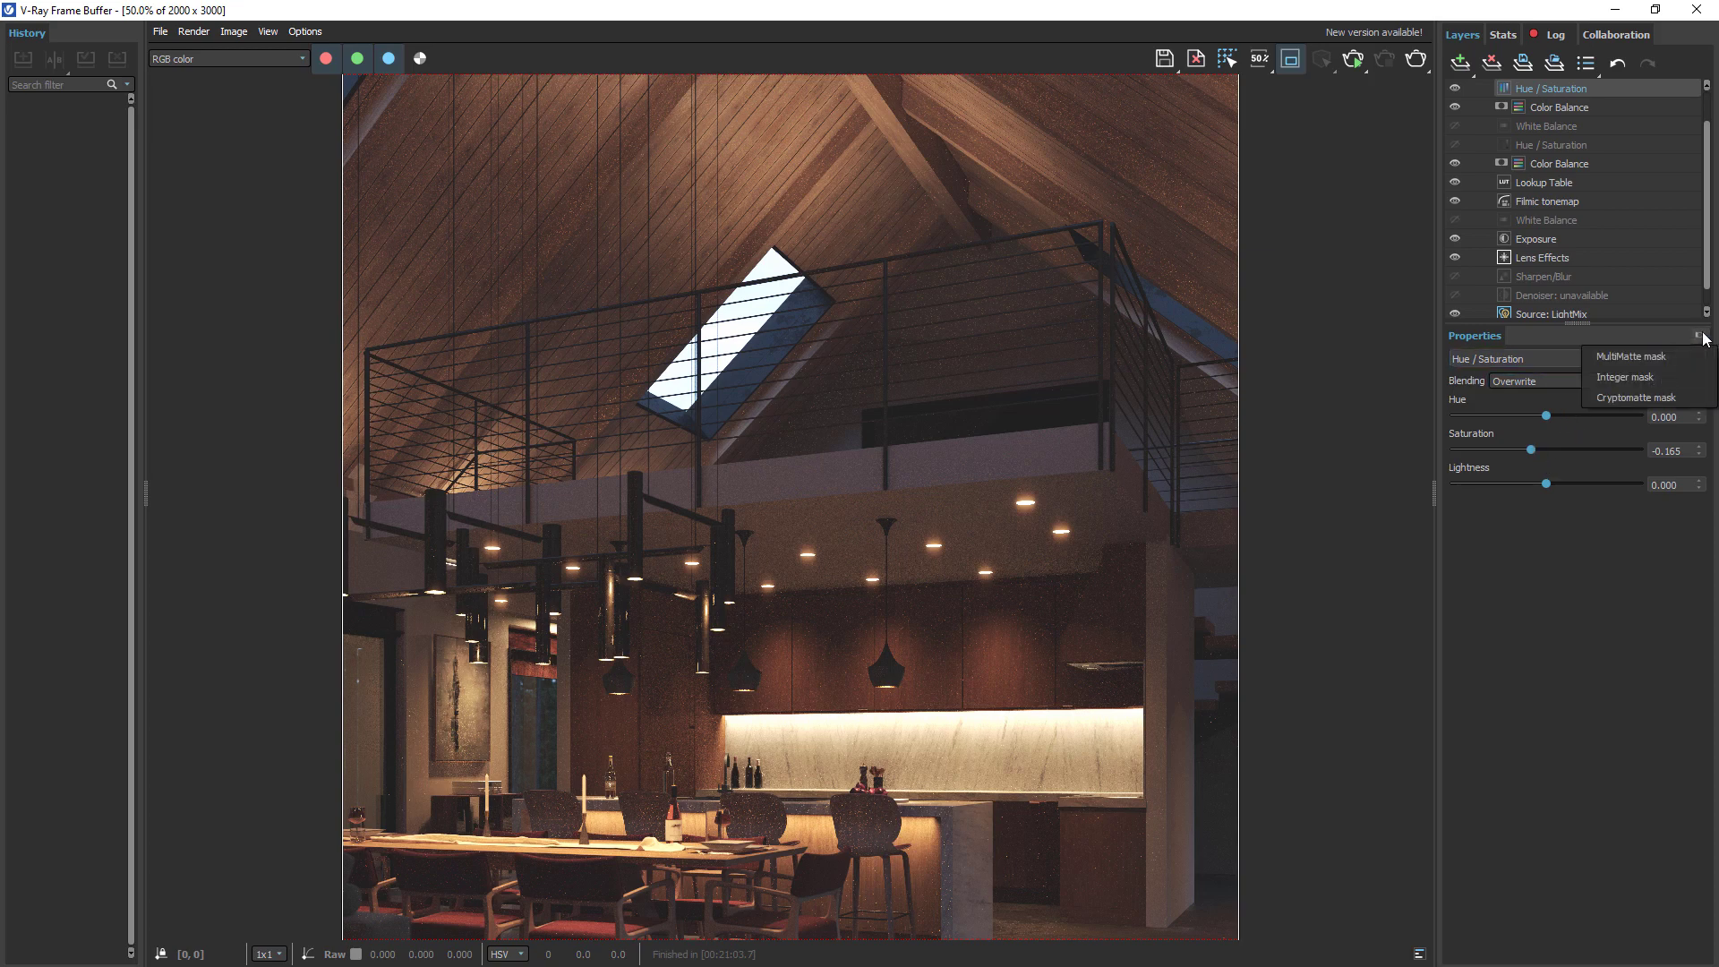
pyautogui.click(1669, 400)
pyautogui.click(1484, 460)
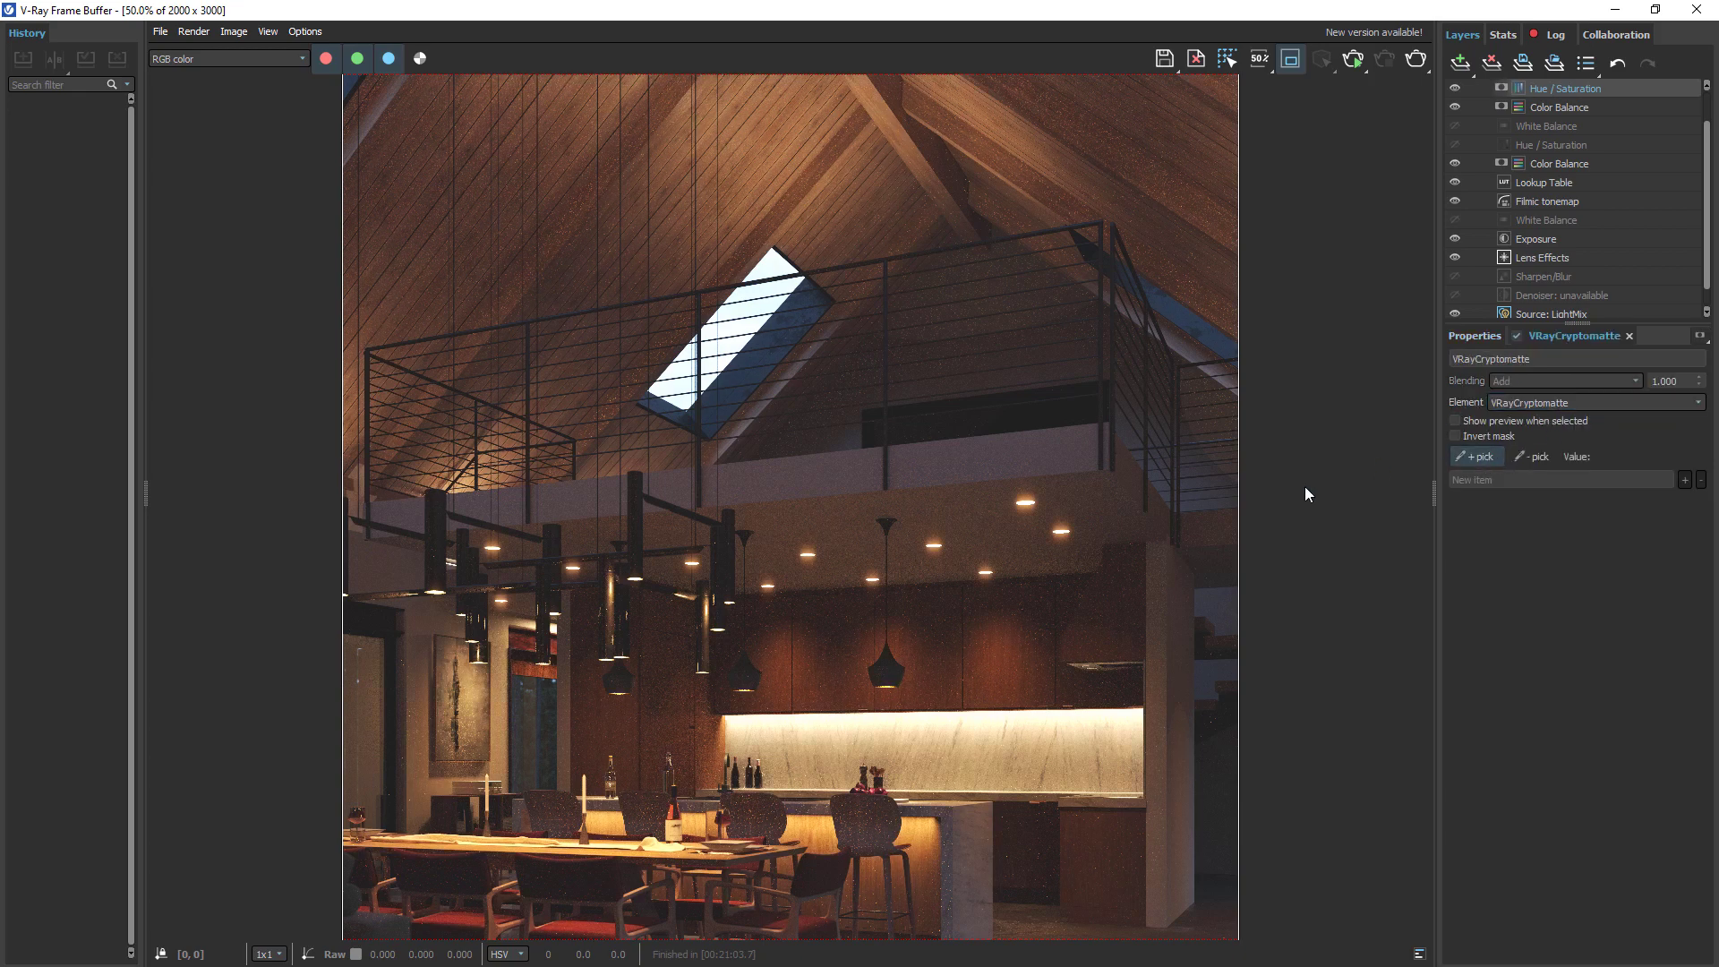
pyautogui.click(917, 830)
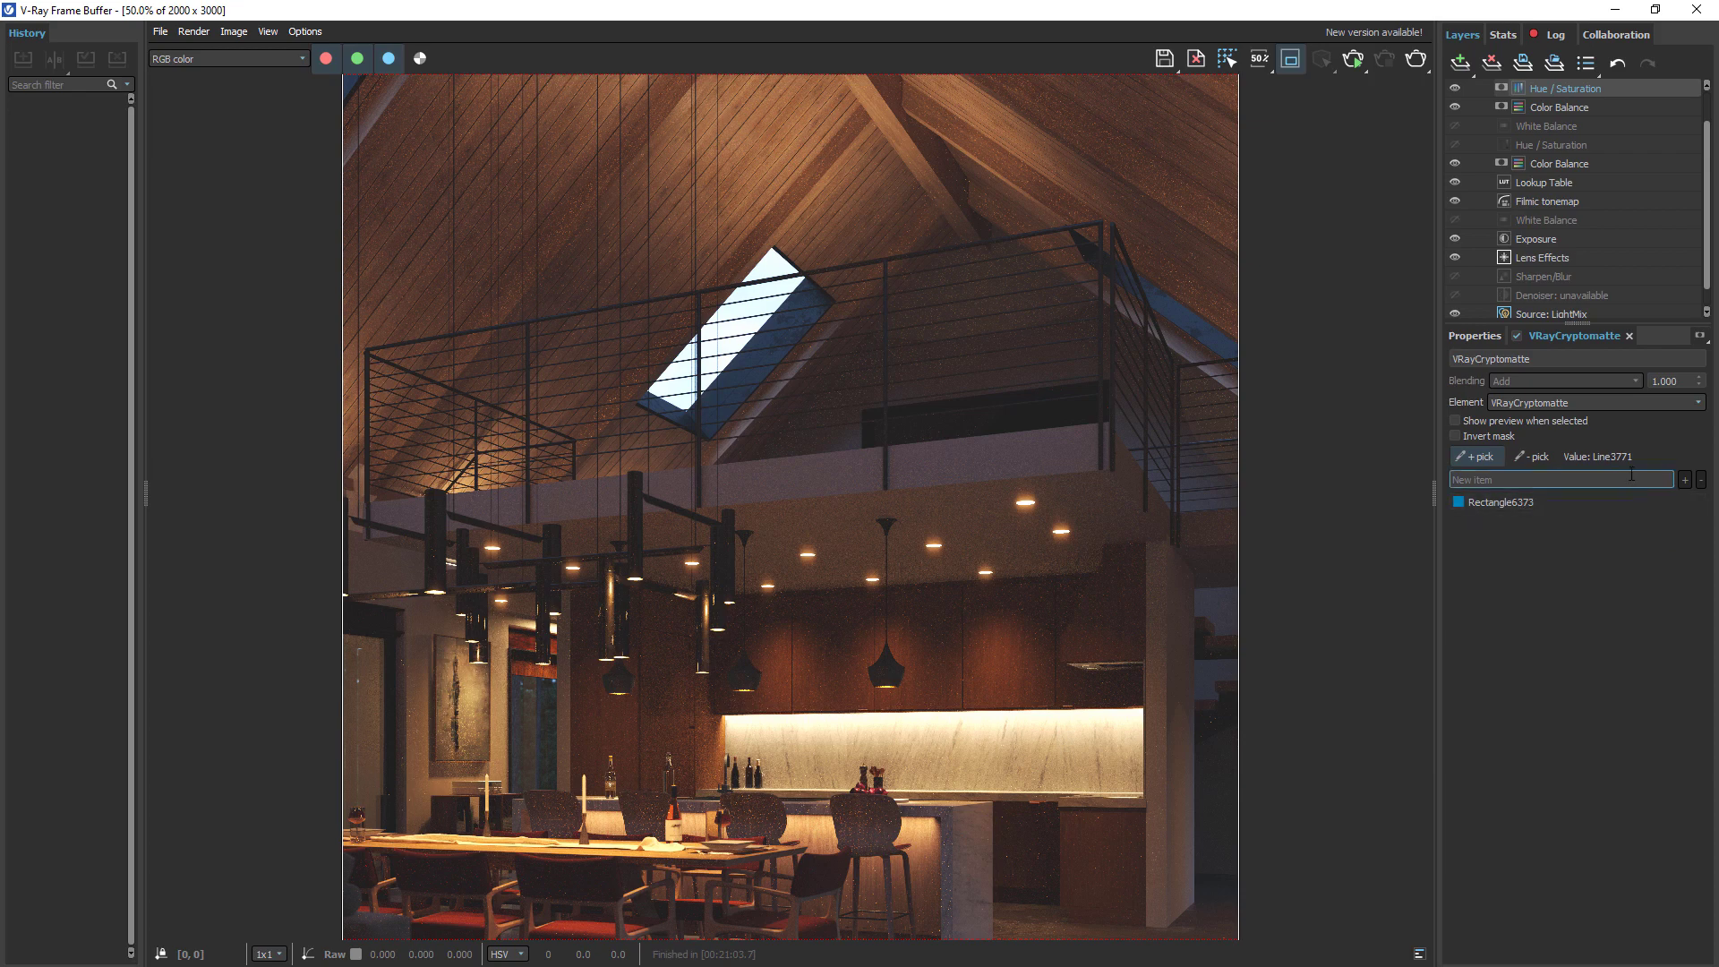
pyautogui.click(1475, 335)
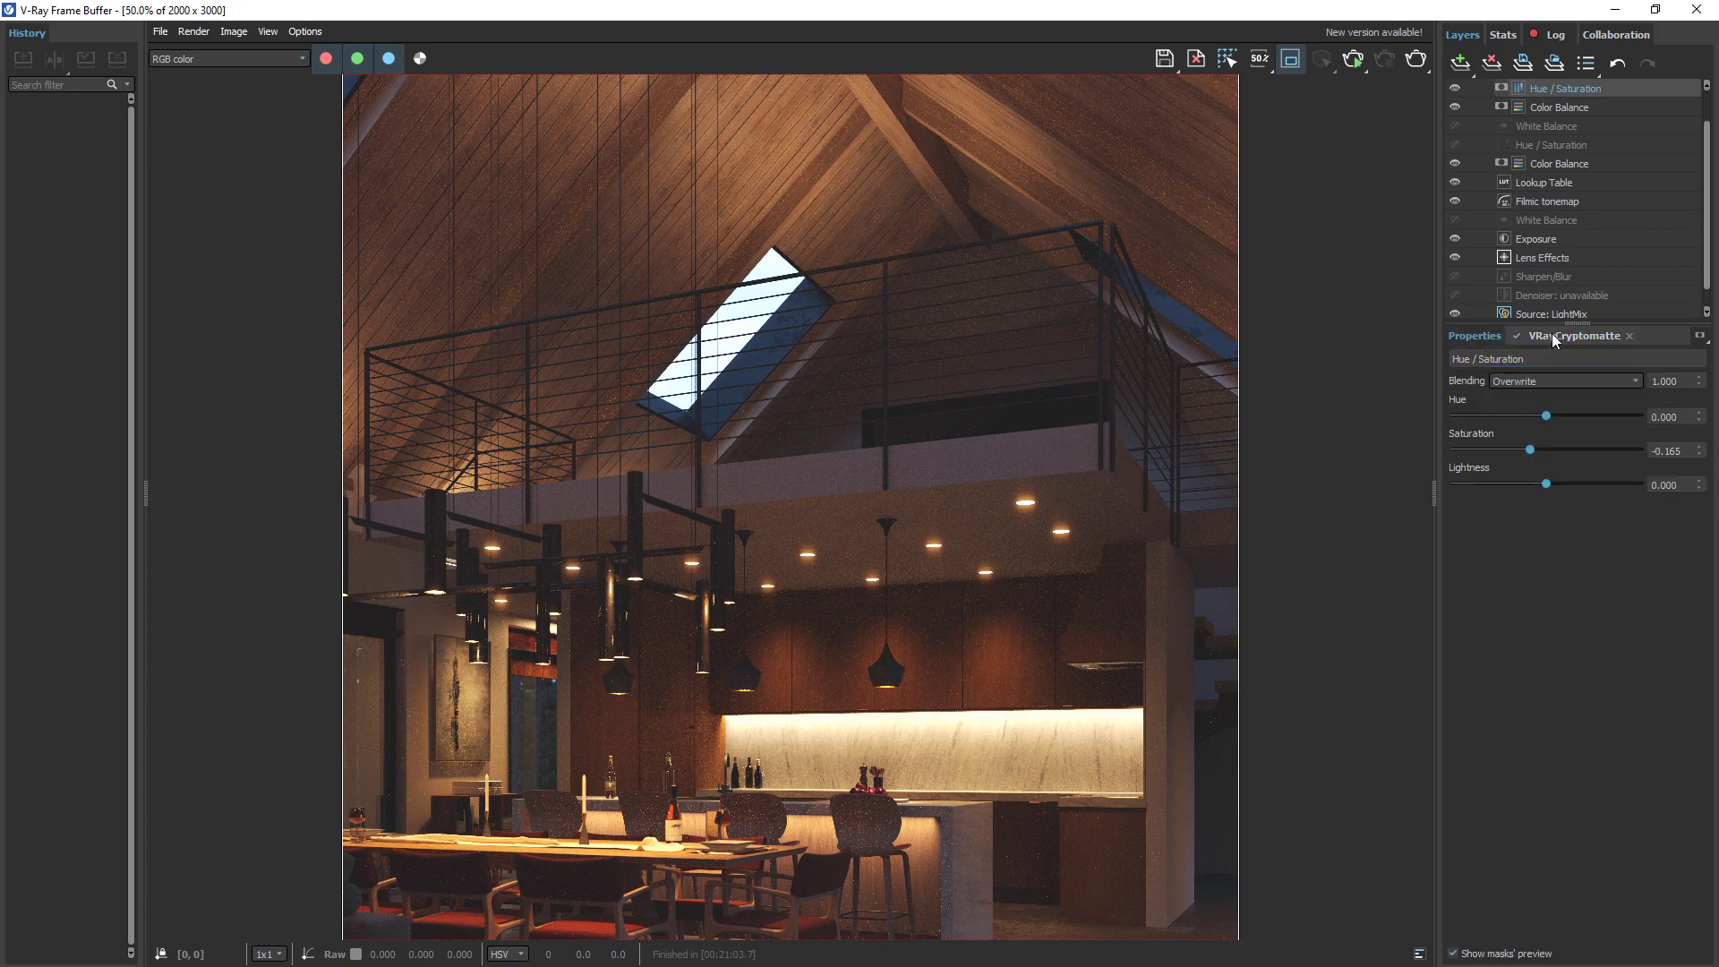
# - Check the mask's included objects and boost saturation to preview the masked area
pyautogui.click(1553, 337)
pyautogui.click(1477, 334)
pyautogui.click(1569, 337)
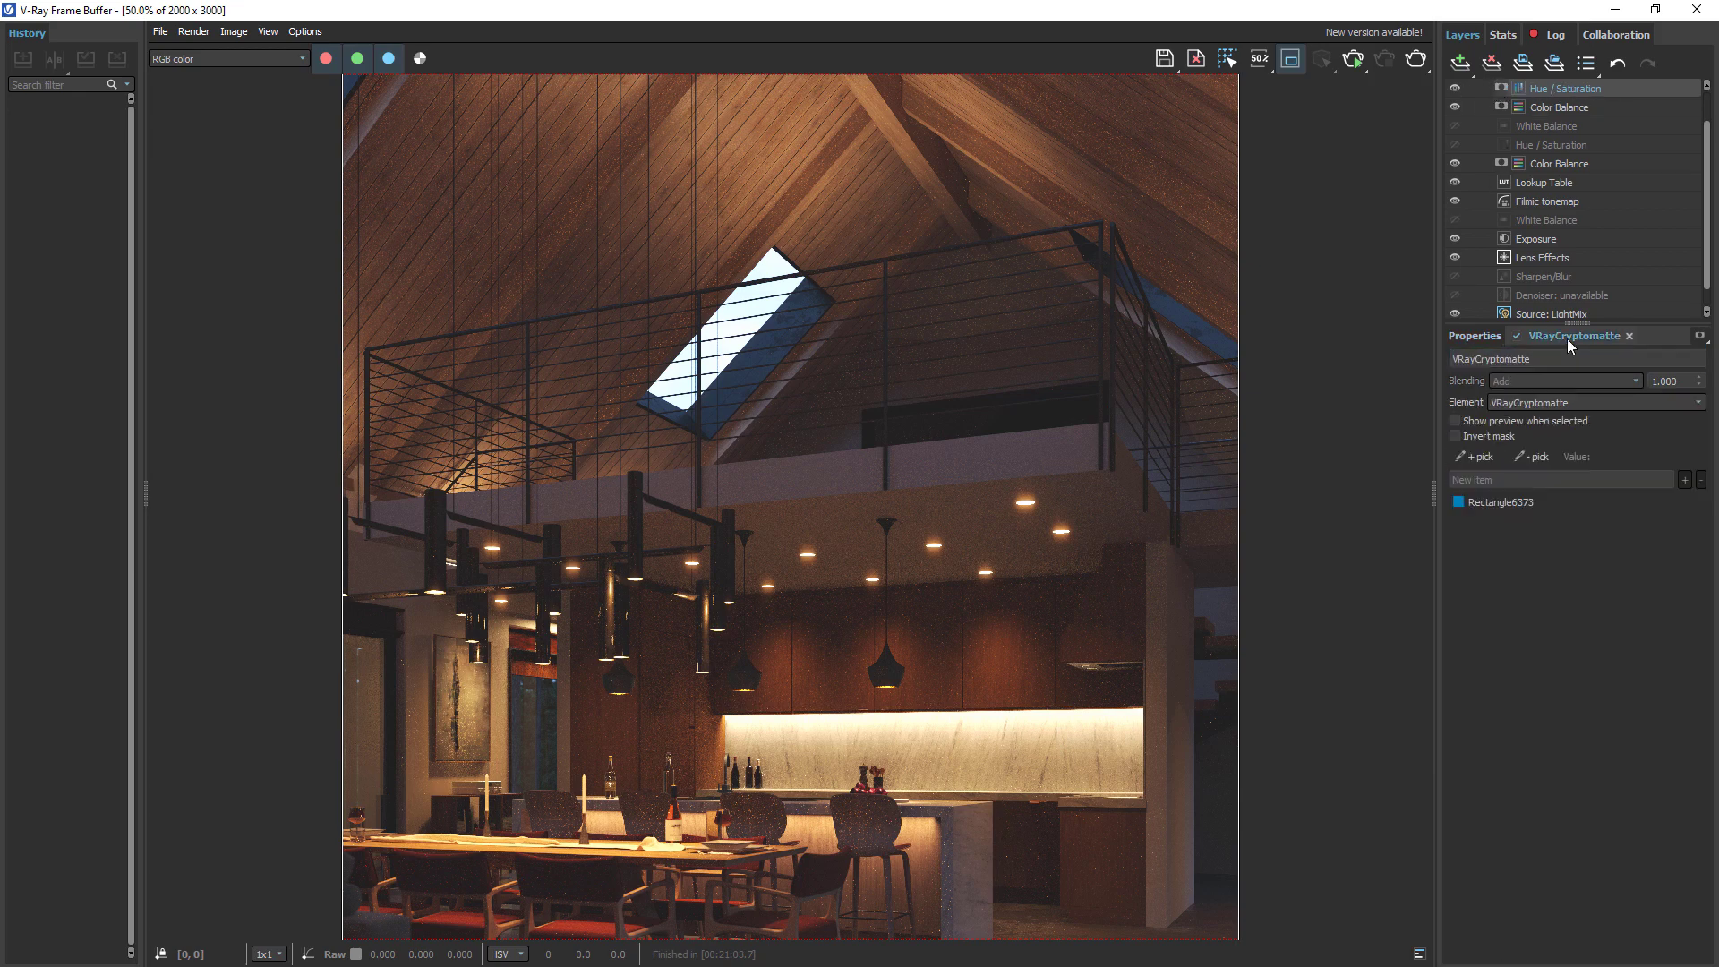
pyautogui.click(1495, 502)
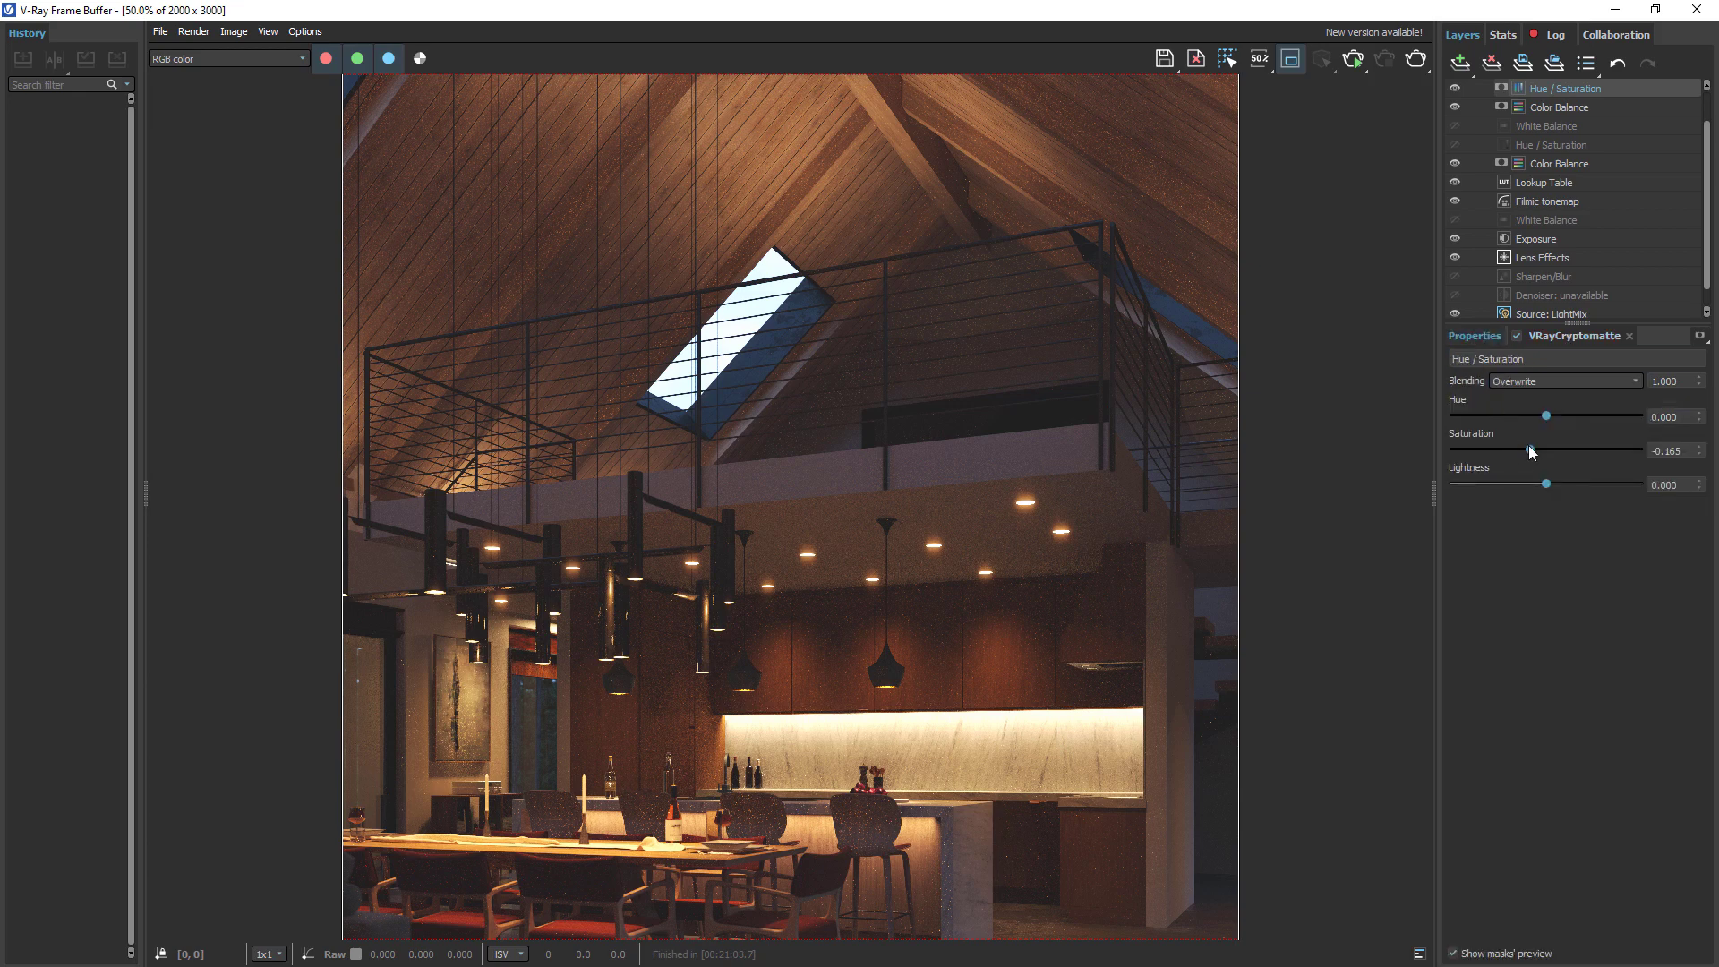
pyautogui.moveTo(1527, 450); pyautogui.dragTo(1643, 450)
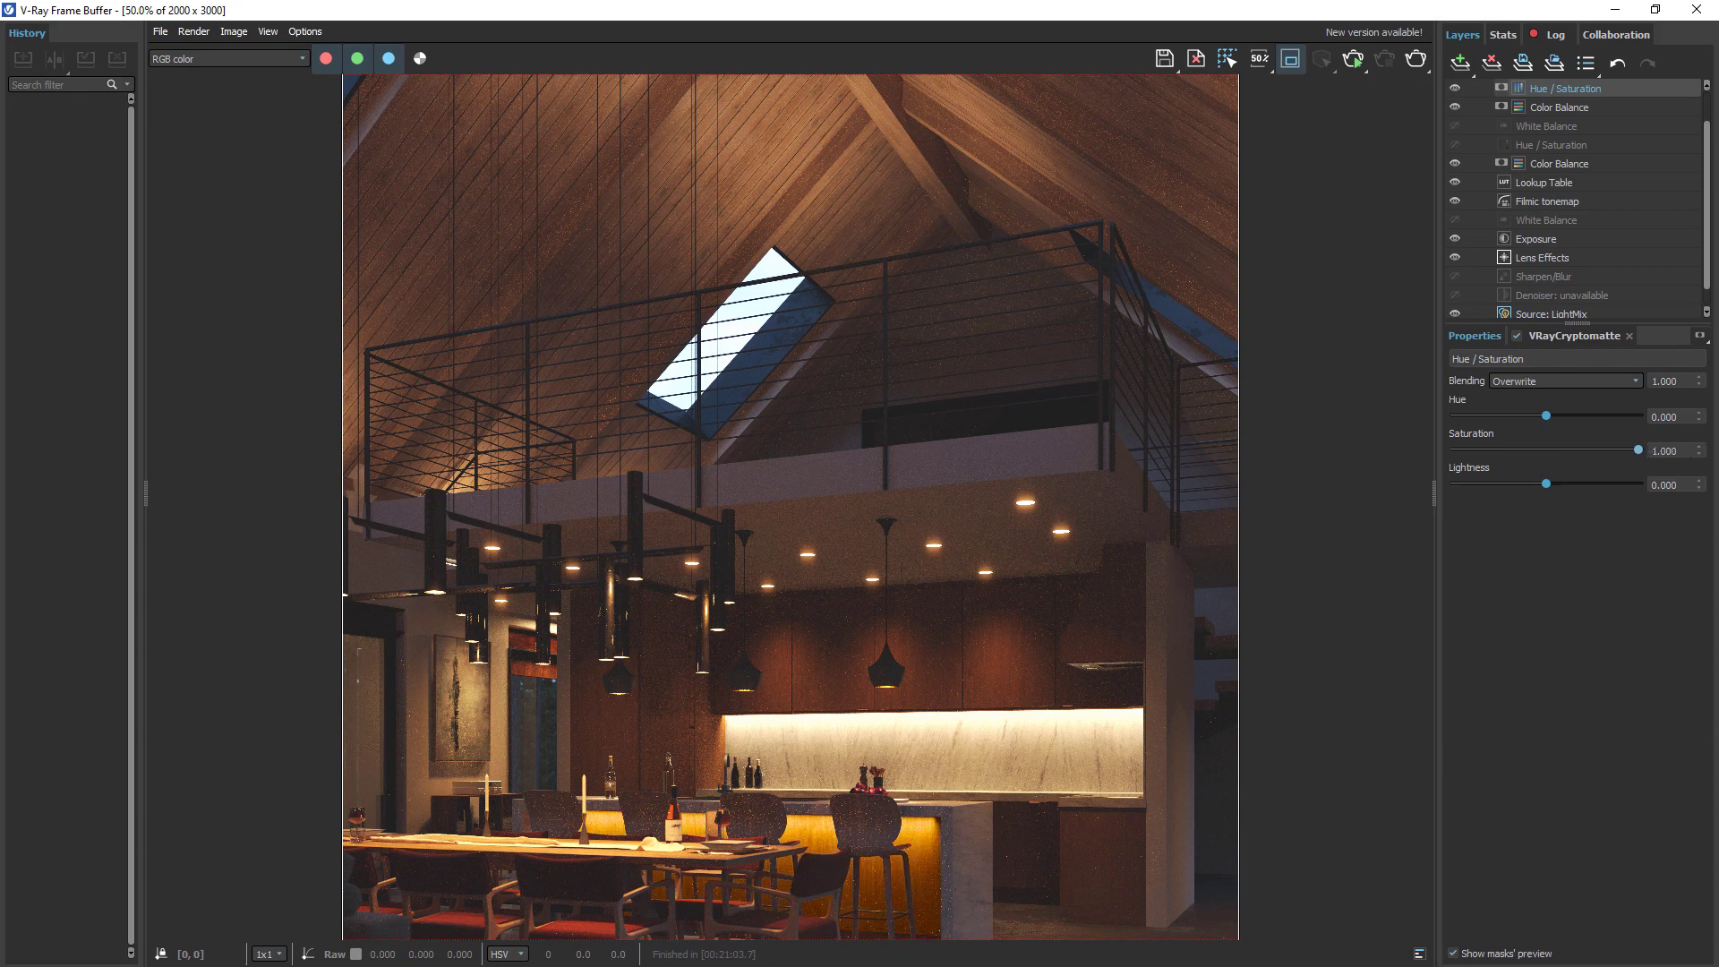
pyautogui.scroll(-2, 817, 661)
pyautogui.scroll(2, 901, 759)
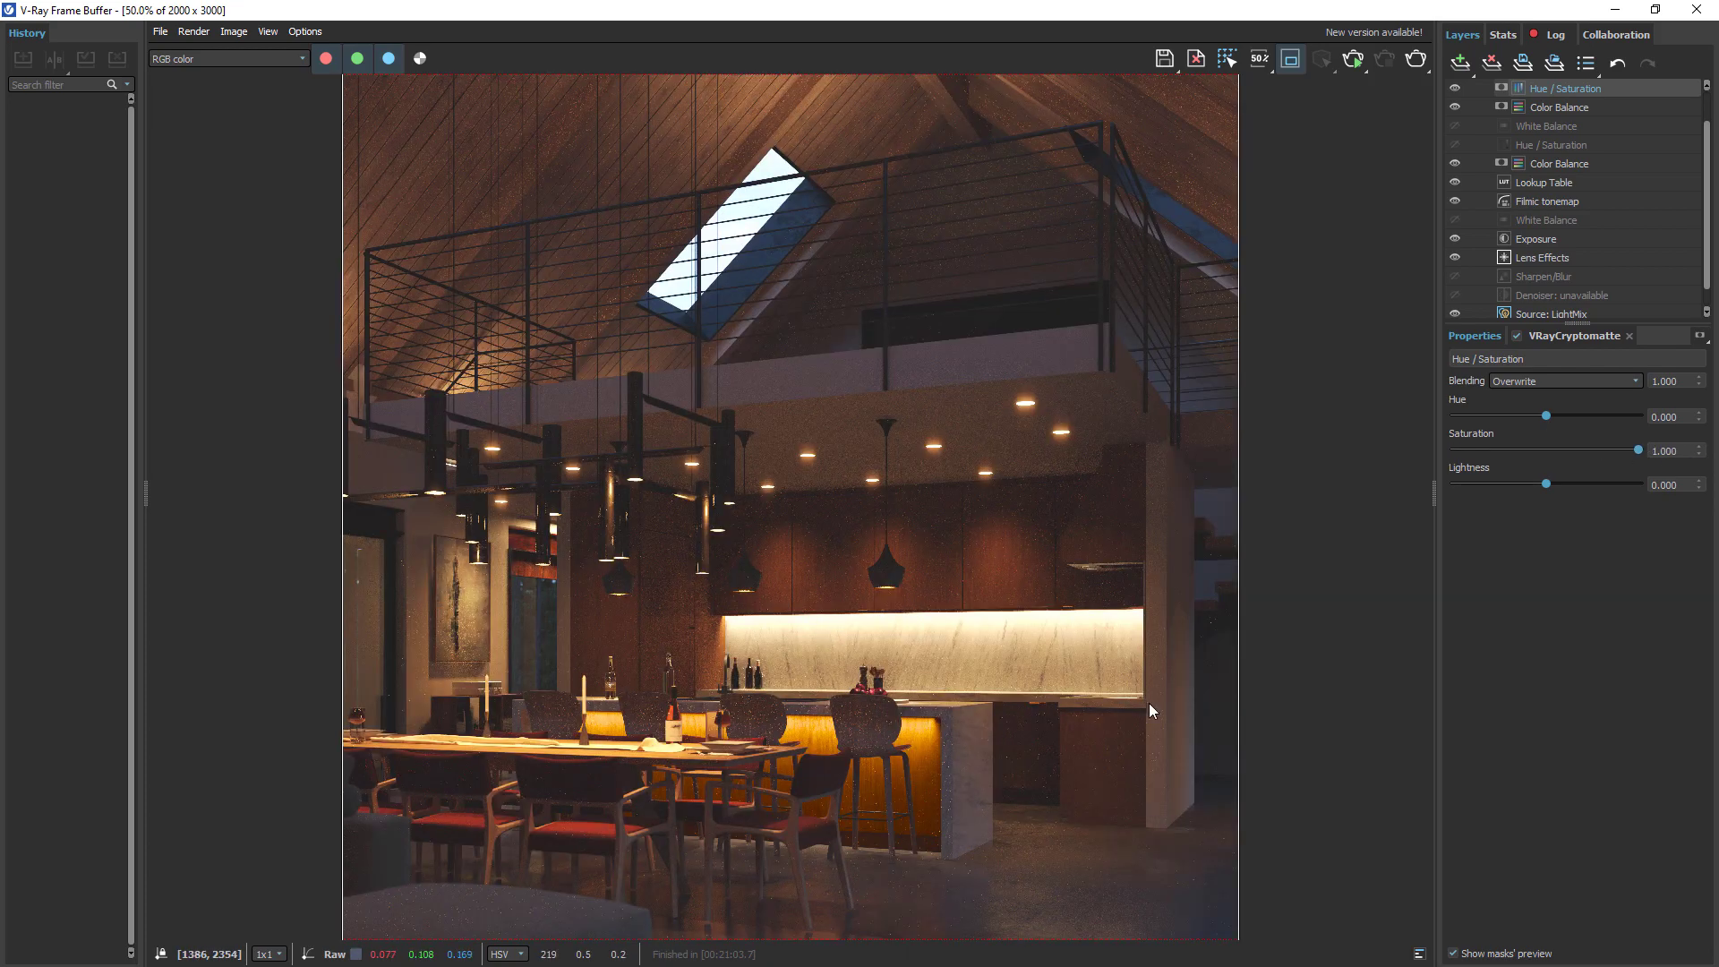
# - Reset the hue to 0 and settle saturation at a subtle -0.078
pyautogui.moveTo(1545, 415)
pyautogui.mouseDown()
pyautogui.moveTo(1506, 421)
pyautogui.moveTo(1549, 414)
pyautogui.mouseUp()
pyautogui.click(1645, 417)
pyautogui.write('0')
pyautogui.press('Return')
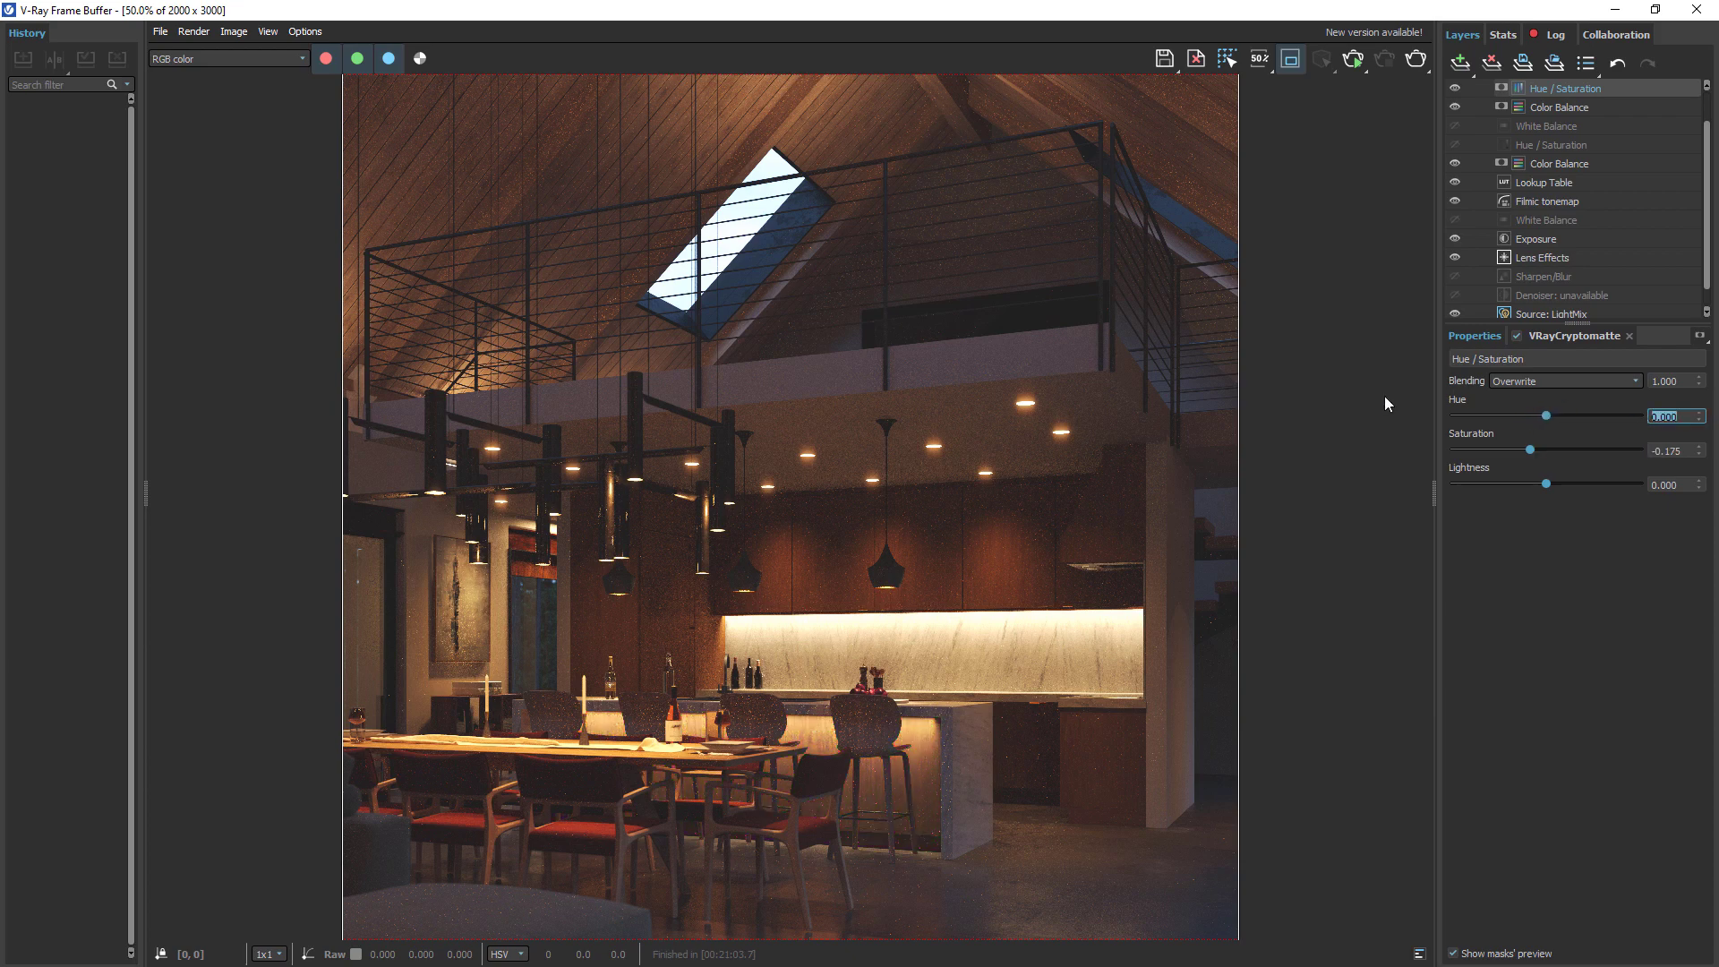
pyautogui.moveTo(1528, 449); pyautogui.dragTo(1538, 445)
pyautogui.scroll(-2, 977, 480)
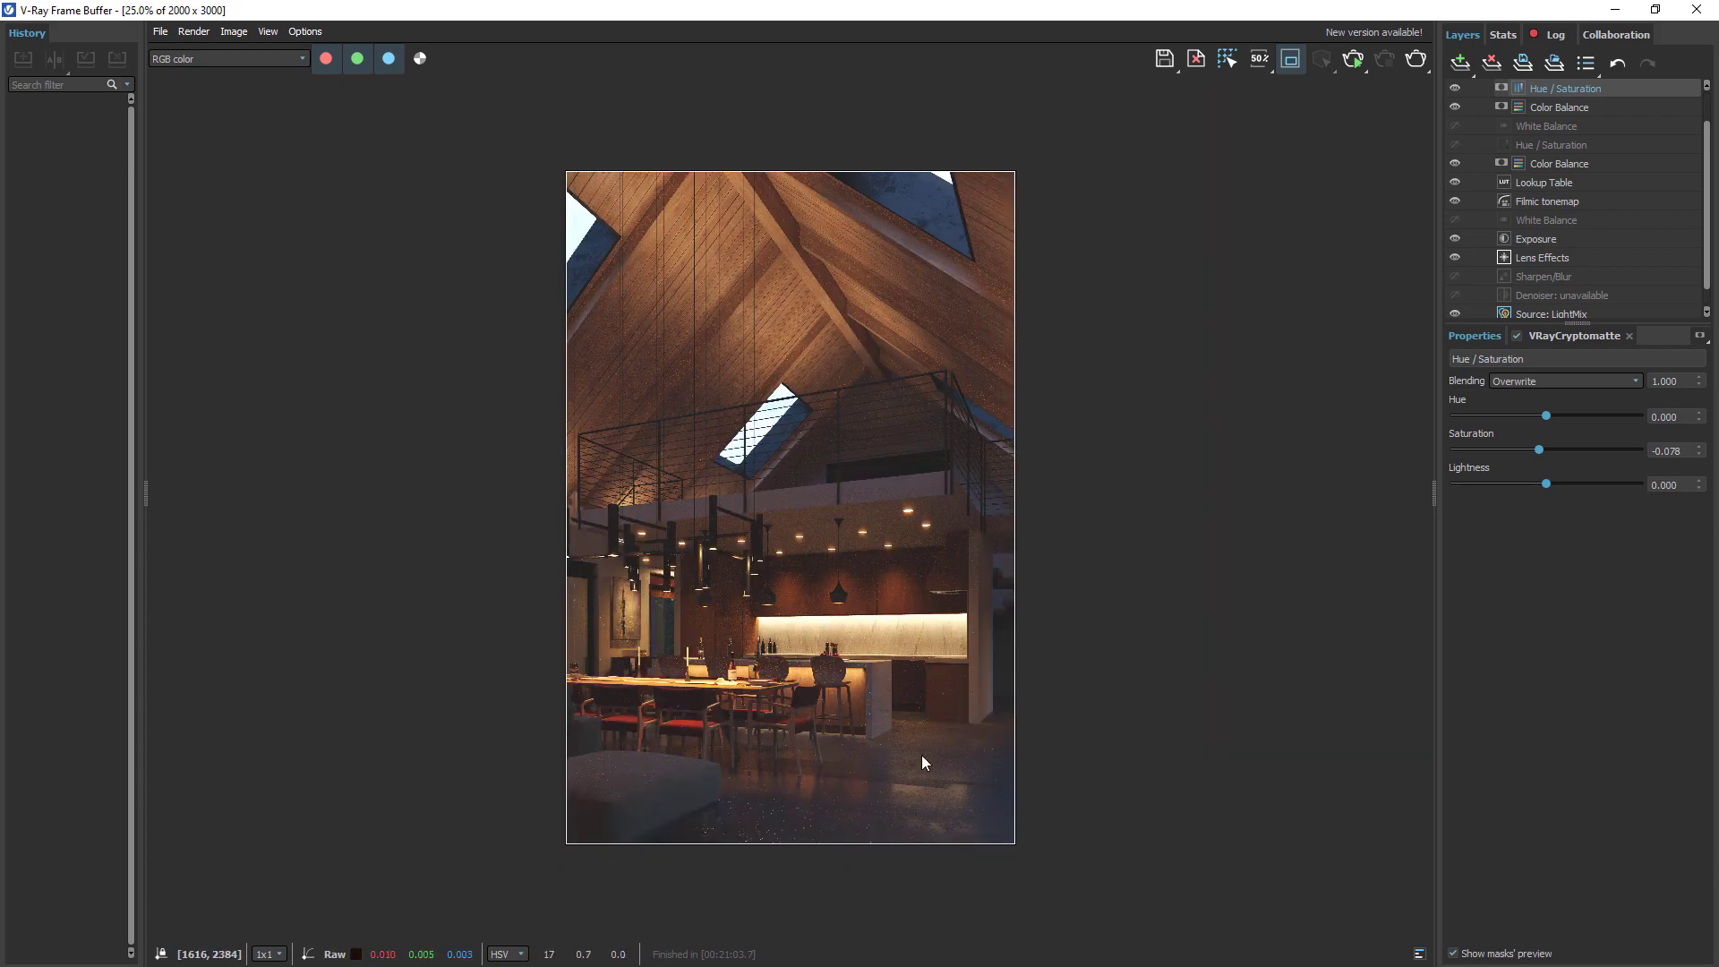
pyautogui.scroll(2, 913, 803)
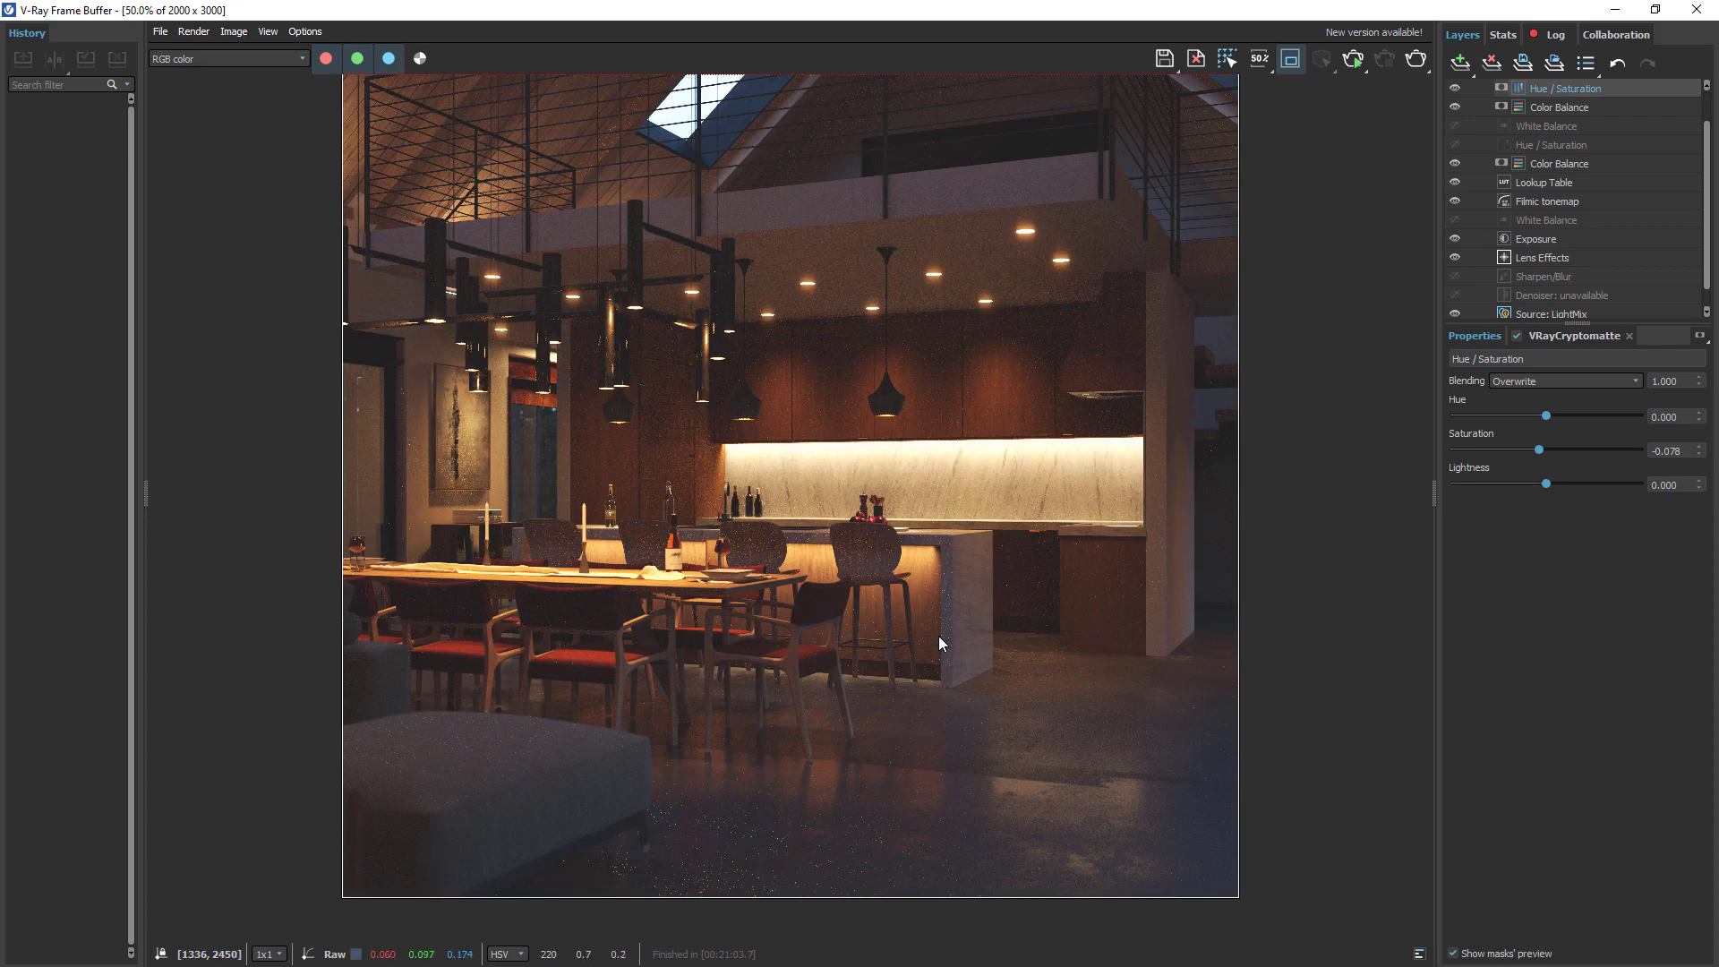
pyautogui.scroll(-1, 942, 636)
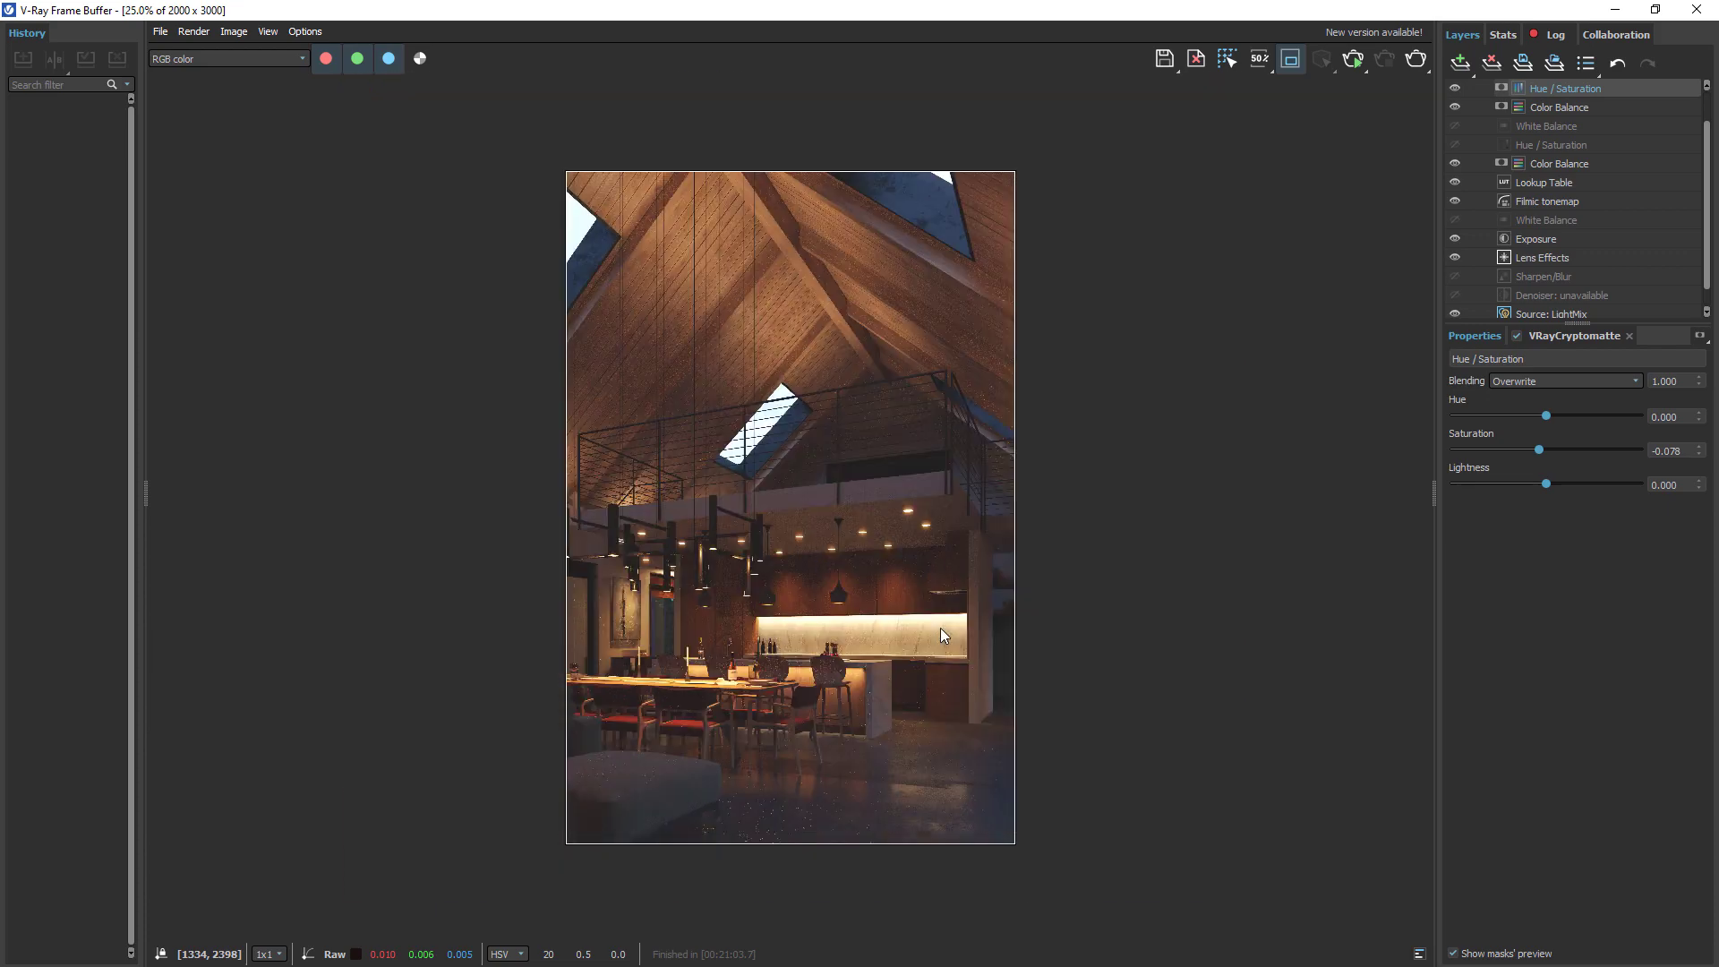